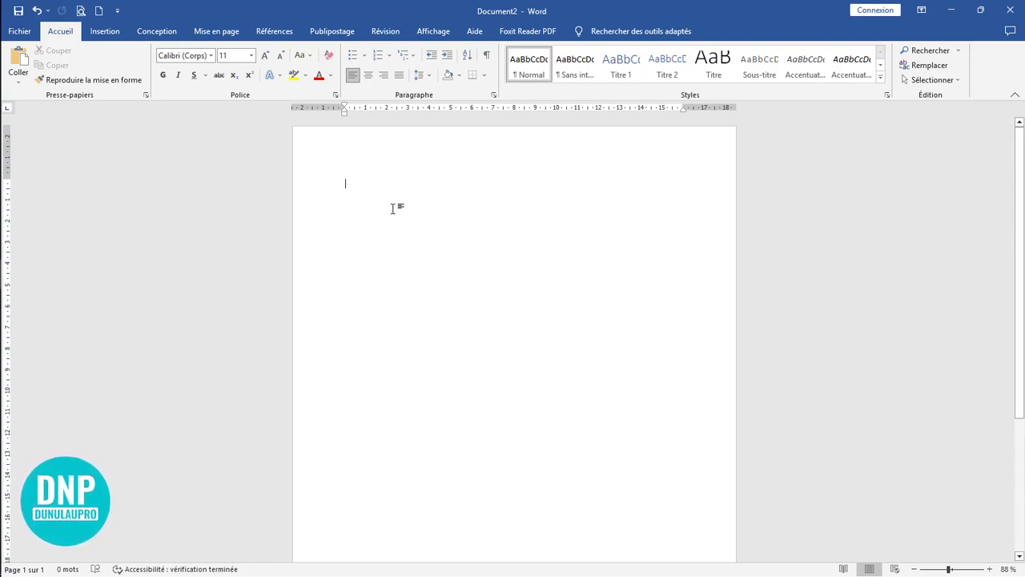
Step: Set the document's top, left, bottom and right margins to 1 cm through custom margins
{"action": "left_click", "coordinate": [222, 31]}
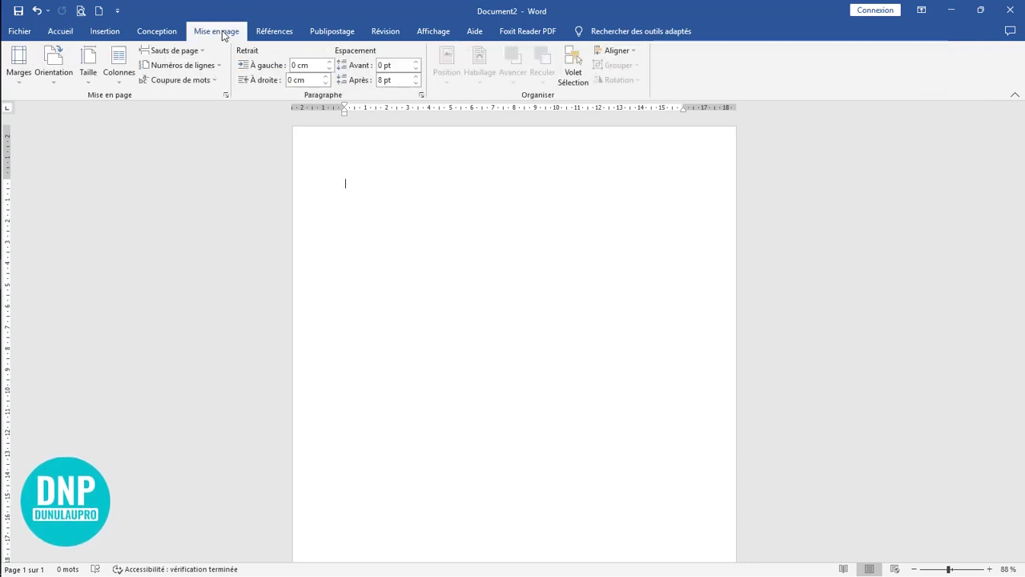
{"action": "left_click", "coordinate": [18, 63]}
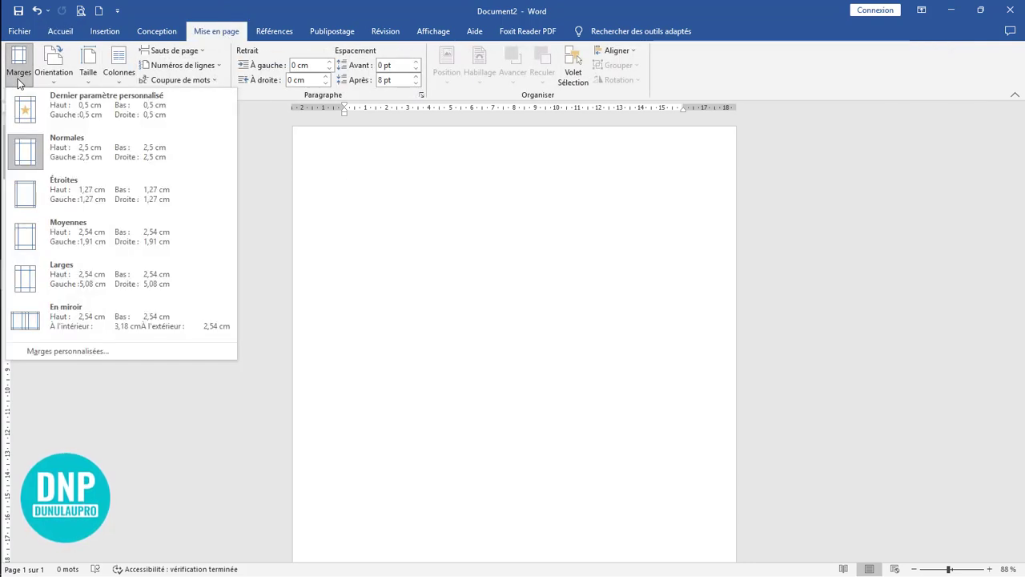
{"action": "left_click", "coordinate": [84, 351]}
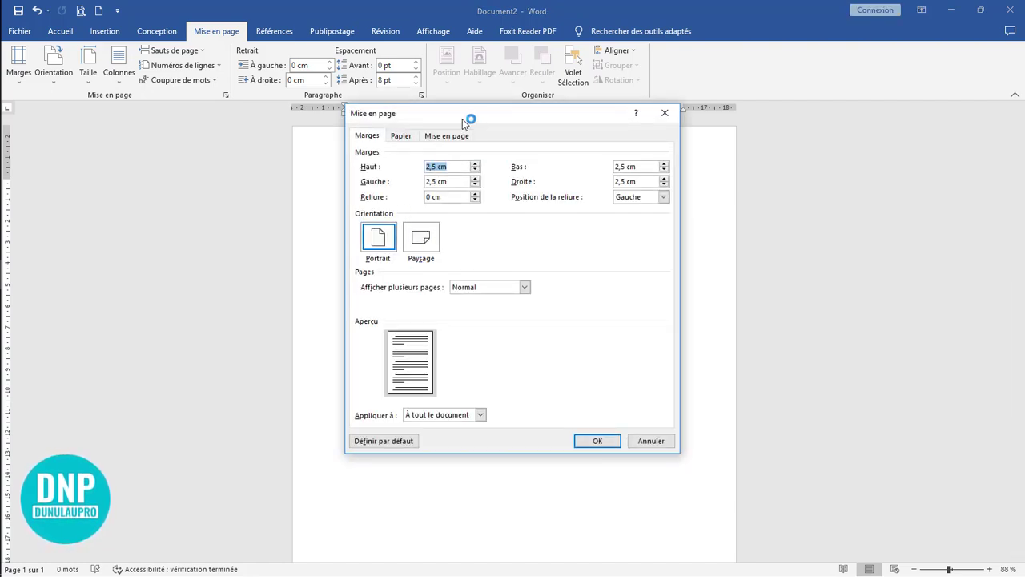
{"action": "left_click_drag", "start_coordinate": [468, 118], "coordinate": [462, 165]}
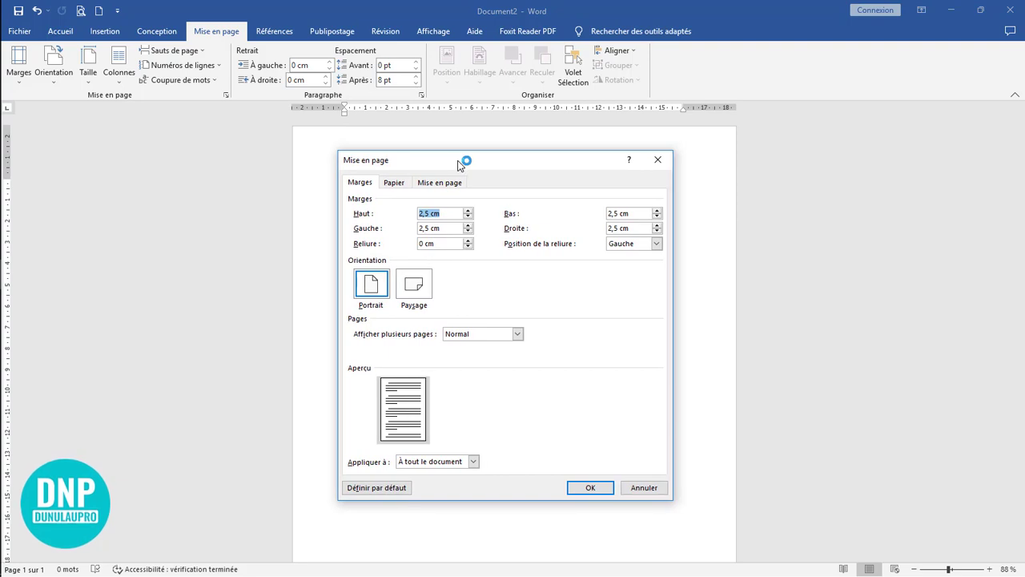
{"action": "left_click", "coordinate": [442, 212]}
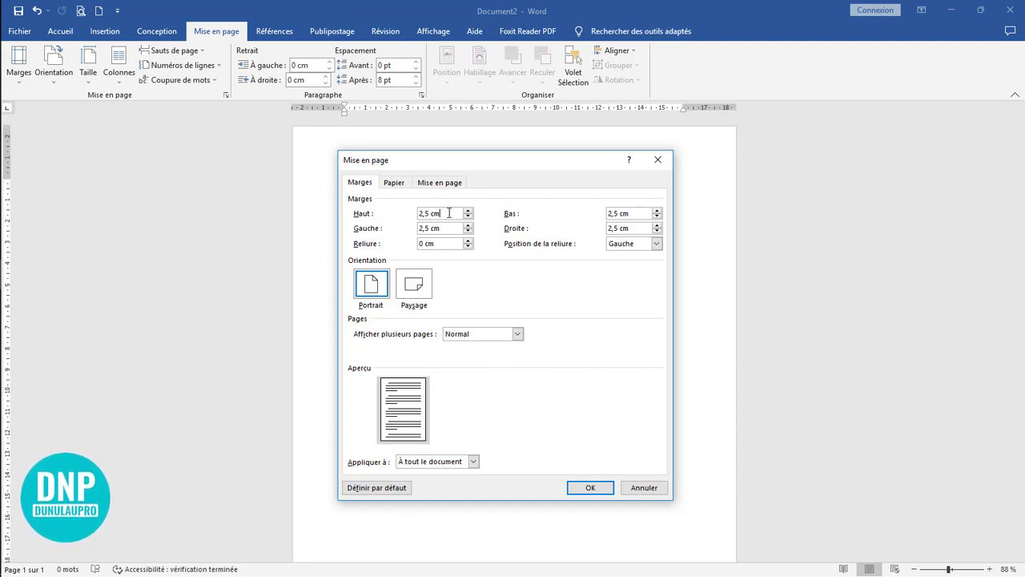
{"action": "left_click_drag", "start_coordinate": [450, 212], "coordinate": [407, 213]}
{"action": "type", "text": "1"}
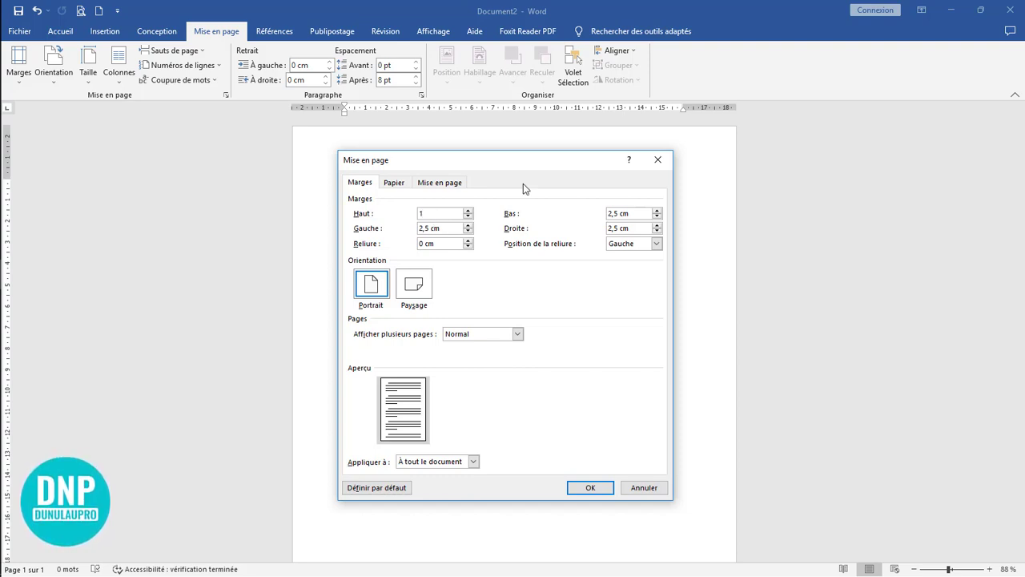
{"action": "key", "text": "Tab"}
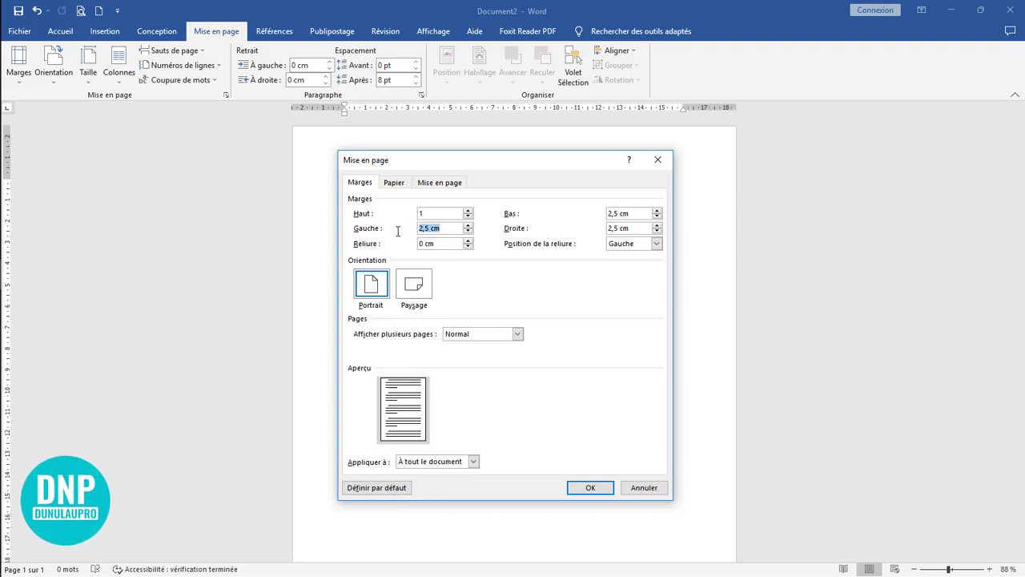
{"action": "type", "text": "1"}
{"action": "left_click_drag", "start_coordinate": [635, 214], "coordinate": [574, 214]}
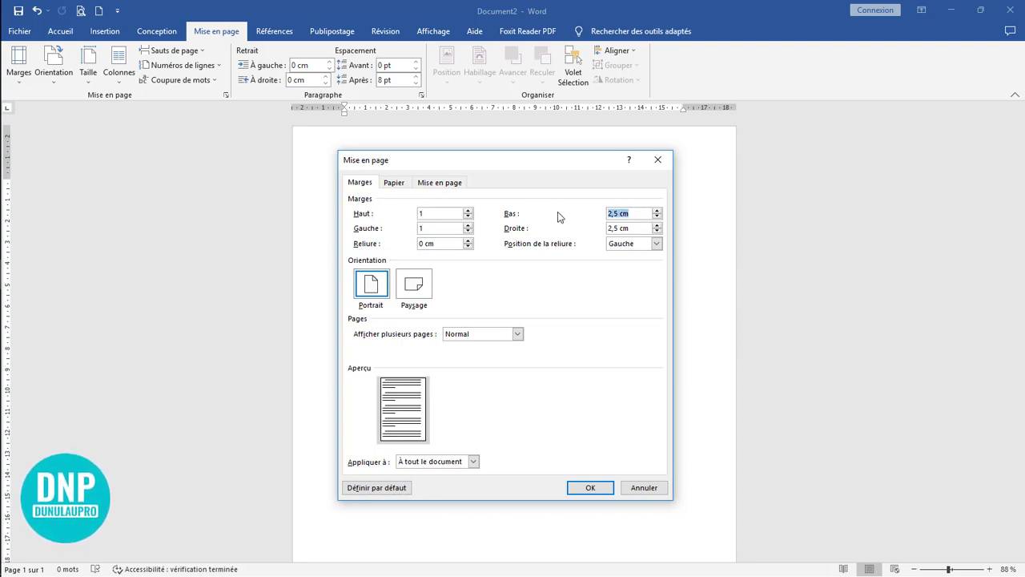
{"action": "type", "text": "1"}
{"action": "left_click_drag", "start_coordinate": [629, 231], "coordinate": [579, 225]}
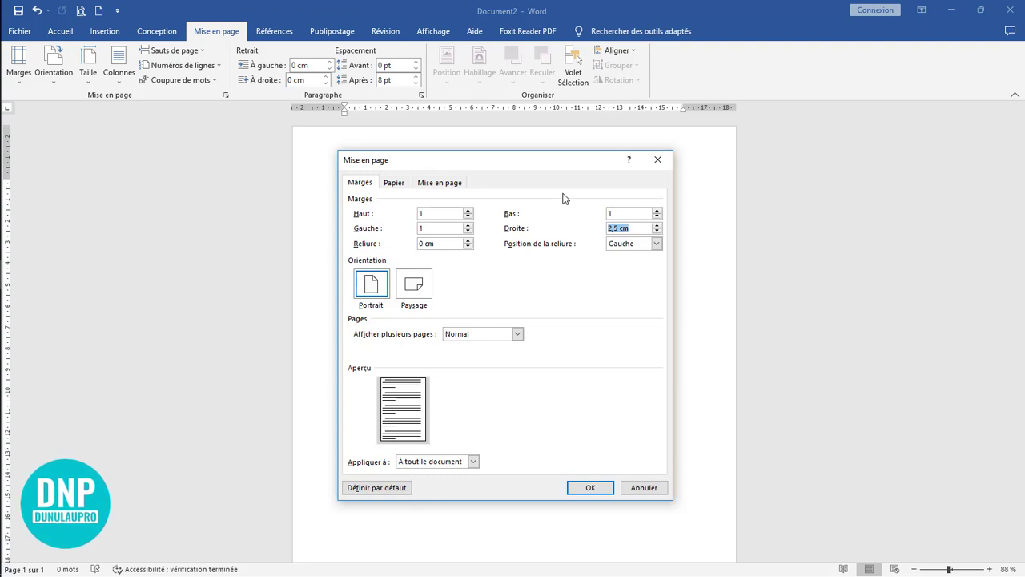
{"action": "type", "text": "1"}
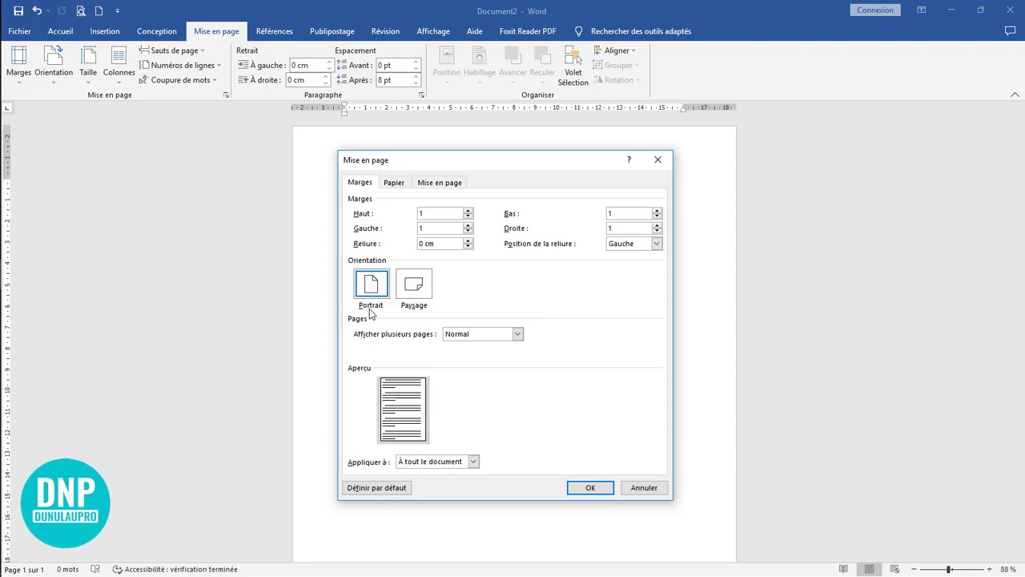
{"action": "left_click", "coordinate": [590, 486]}
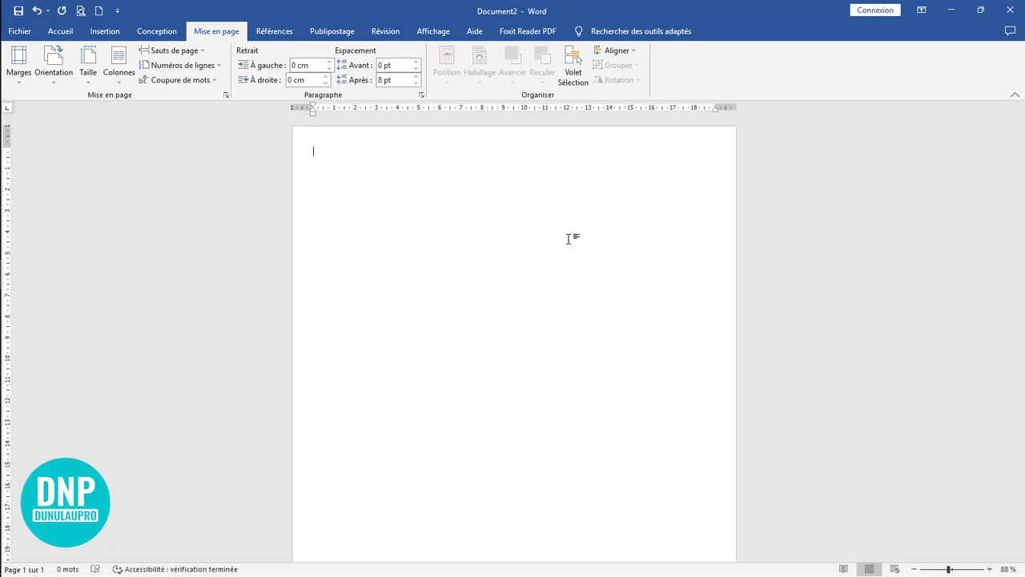
Step: Draw a full-height rectangle along the page's left edge, about 30.26 cm high and 8.01 cm wide
{"action": "left_click", "coordinate": [433, 31]}
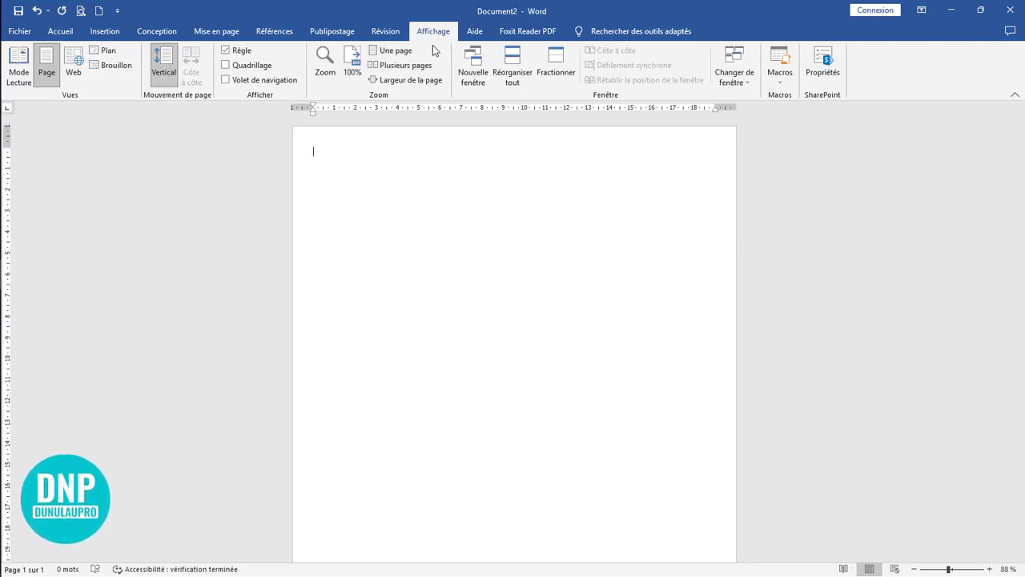
{"action": "left_click", "coordinate": [391, 51]}
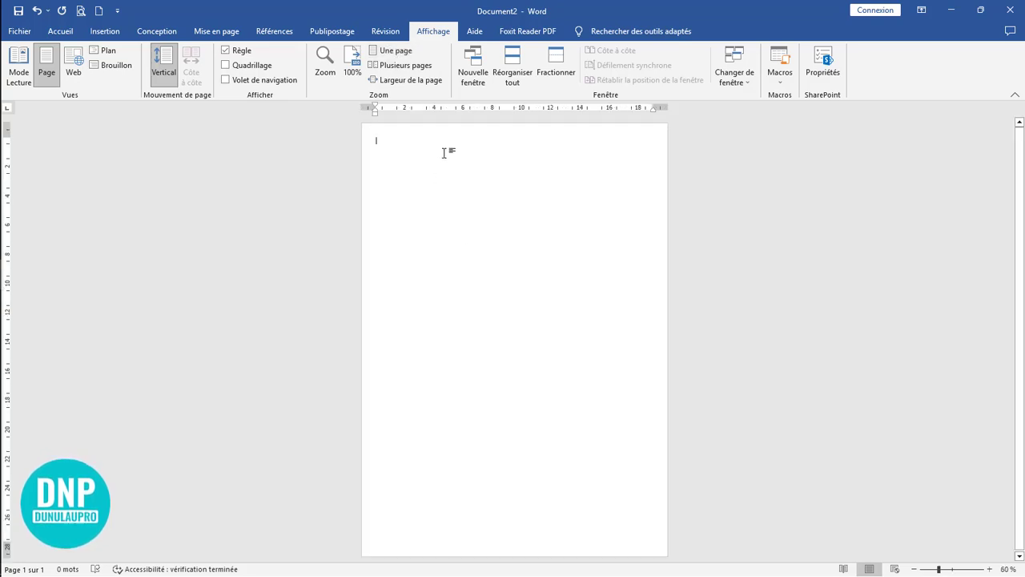
{"action": "left_click", "coordinate": [102, 31]}
{"action": "left_click", "coordinate": [182, 66]}
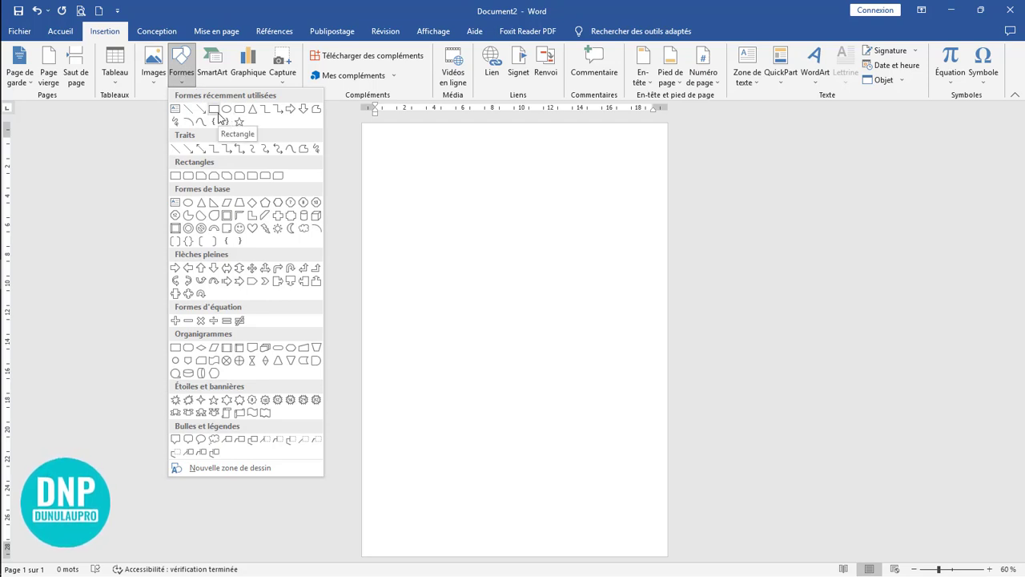
{"action": "left_click", "coordinate": [213, 108]}
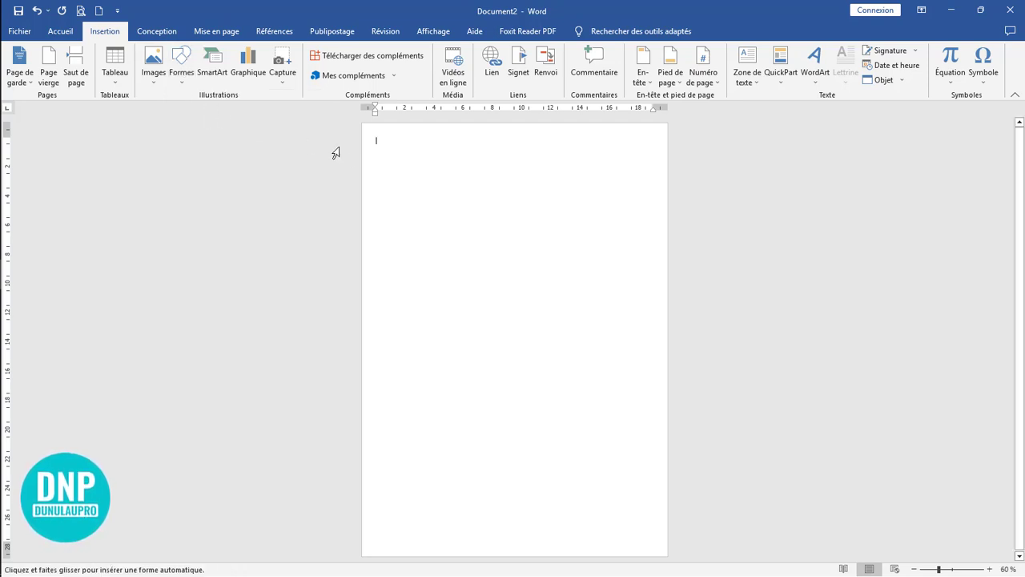
{"action": "left_click_drag", "start_coordinate": [365, 123], "coordinate": [485, 553]}
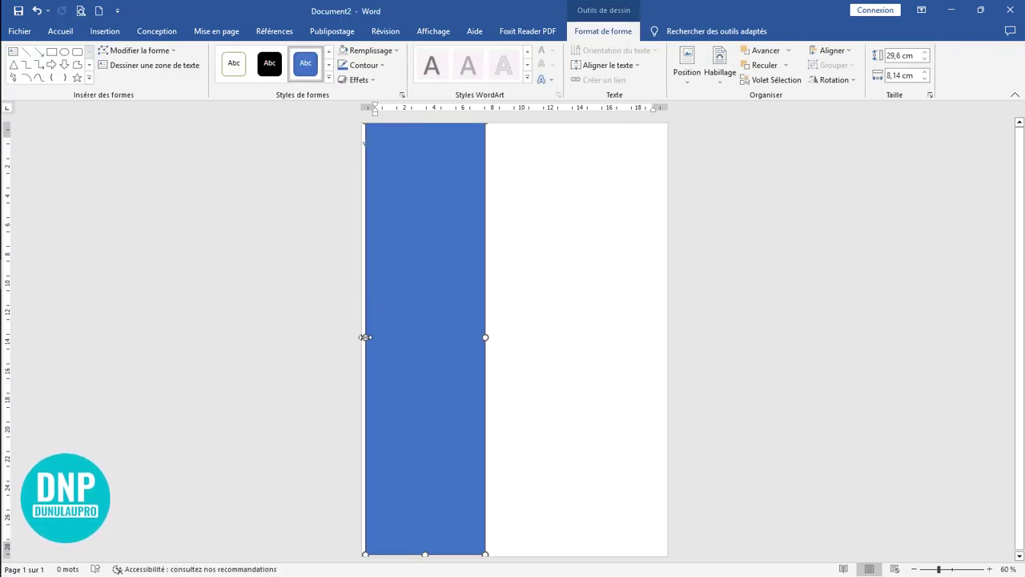
{"action": "left_click_drag", "start_coordinate": [365, 337], "coordinate": [362, 337]}
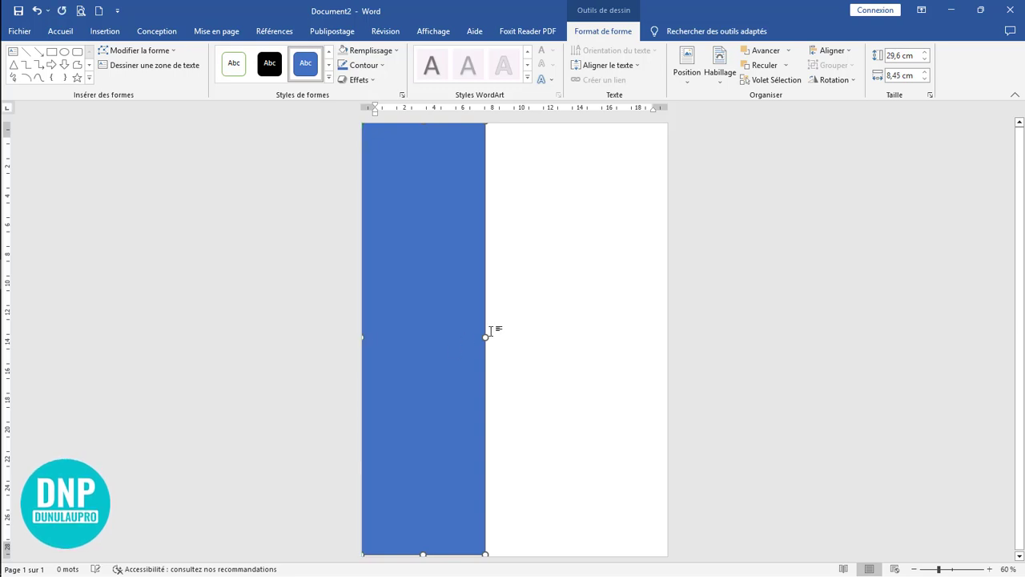
{"action": "left_click_drag", "start_coordinate": [487, 338], "coordinate": [478, 337]}
{"action": "left_click_drag", "start_coordinate": [420, 555], "coordinate": [421, 567]}
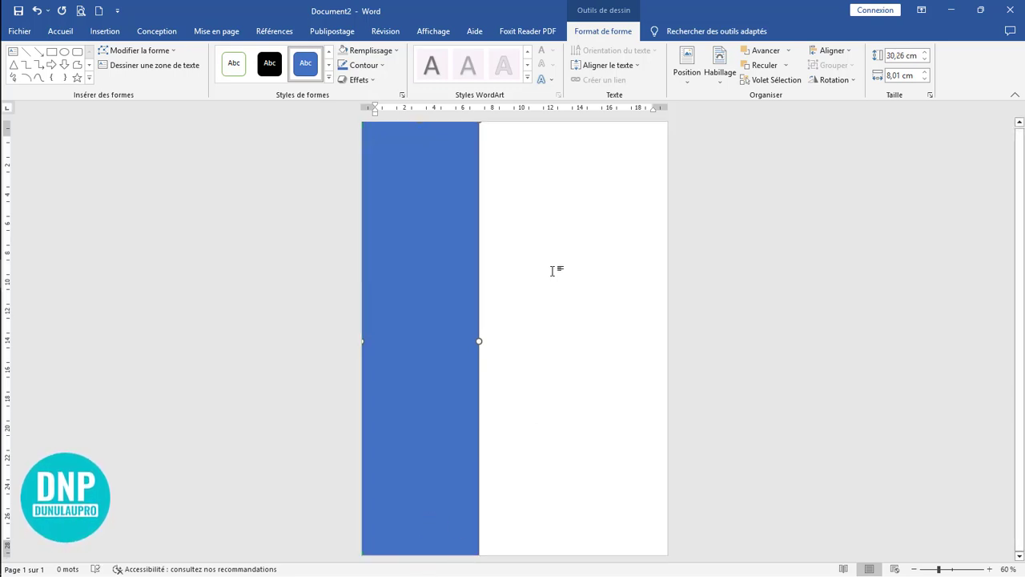
Step: Fill the tall left rectangle with light grey and remove its outline
{"action": "left_click", "coordinate": [380, 52]}
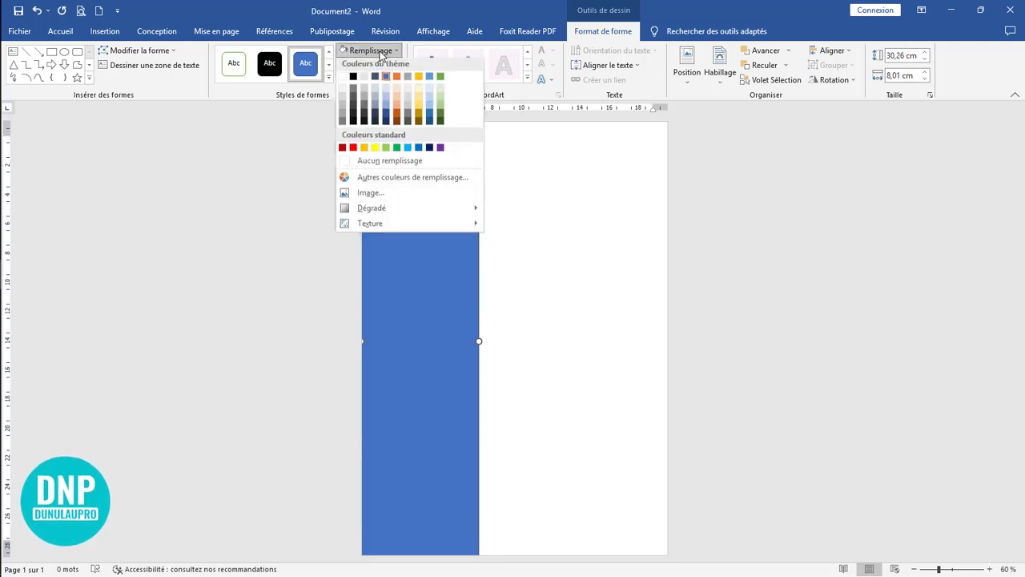
{"action": "left_click", "coordinate": [340, 99]}
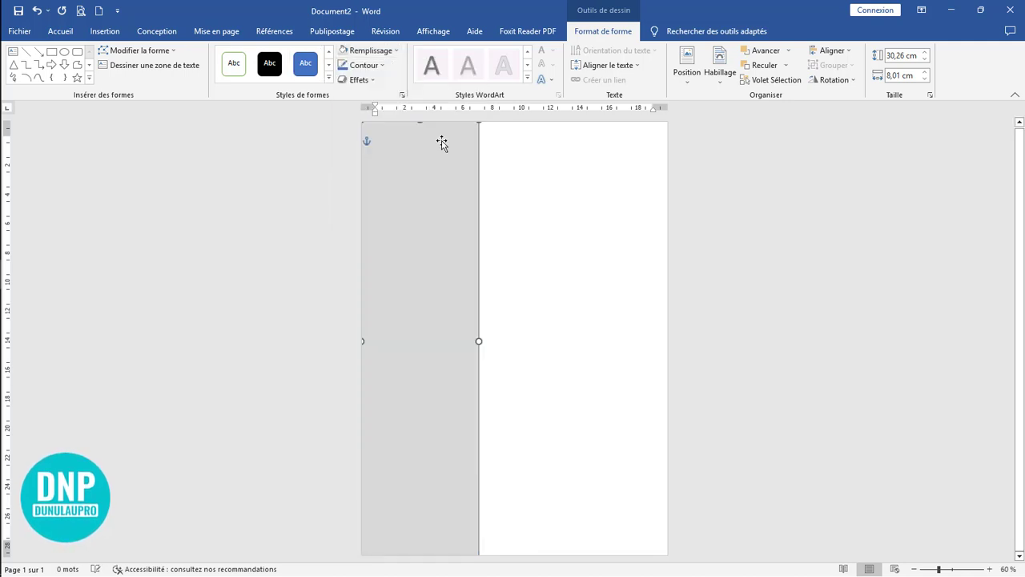
{"action": "left_click", "coordinate": [572, 205]}
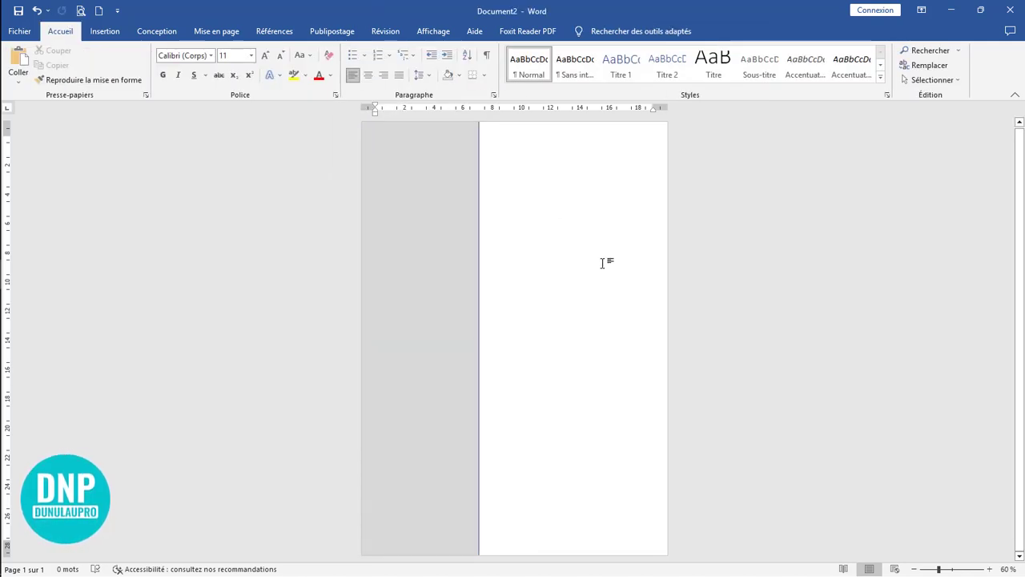
{"action": "left_click", "coordinate": [438, 298]}
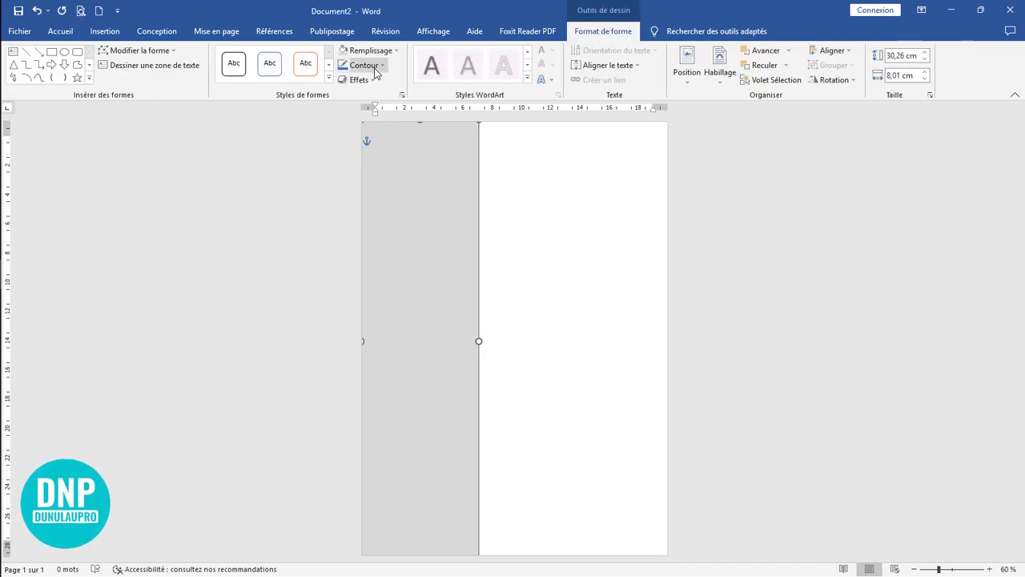
{"action": "left_click", "coordinate": [376, 67]}
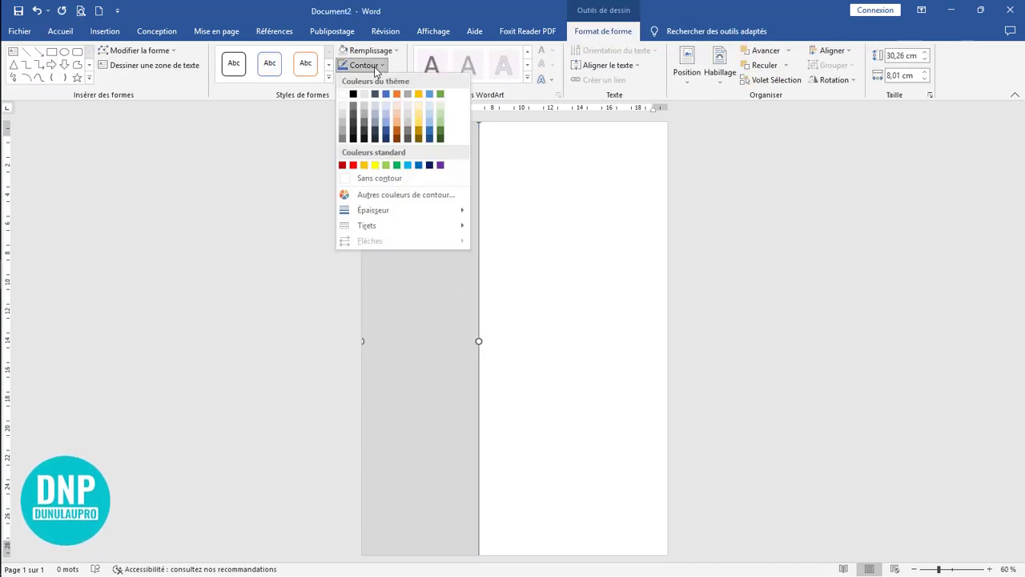
{"action": "left_click", "coordinate": [379, 178]}
{"action": "left_click", "coordinate": [578, 199]}
Step: Draw a thin horizontal rectangle near the page's upper-right corner, about 1.14 cm high and 9.83 cm wide
{"action": "scroll", "coordinate": [577, 204], "scroll_direction": "up", "scroll_amount": 7, "text": "ctrl"}
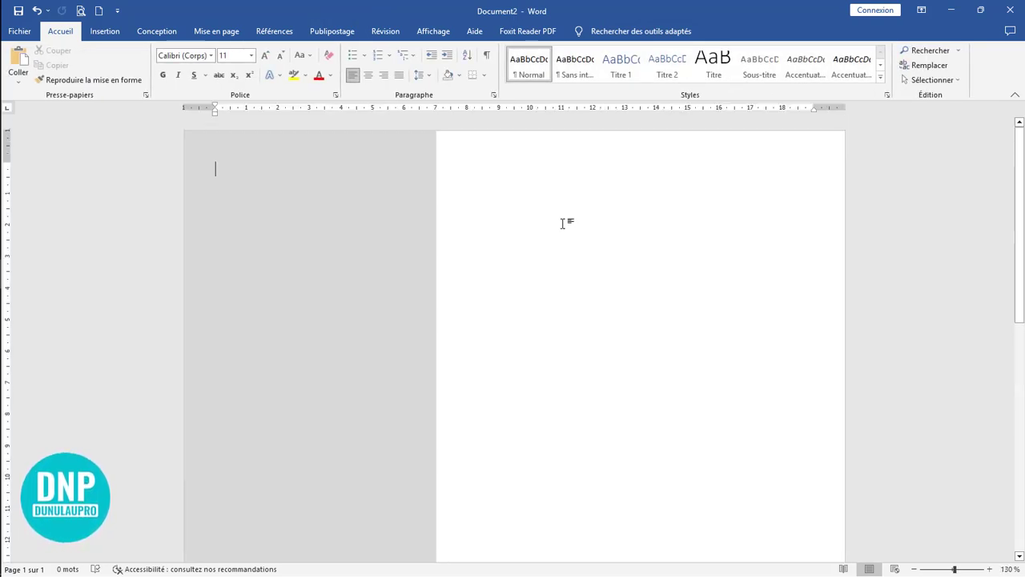
{"action": "left_click", "coordinate": [104, 32]}
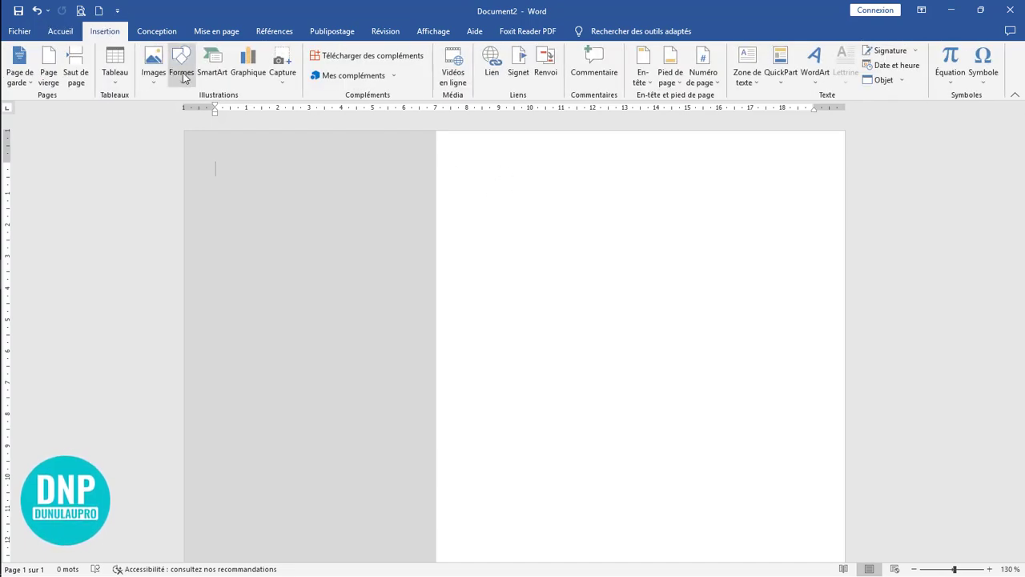
{"action": "left_click", "coordinate": [187, 73]}
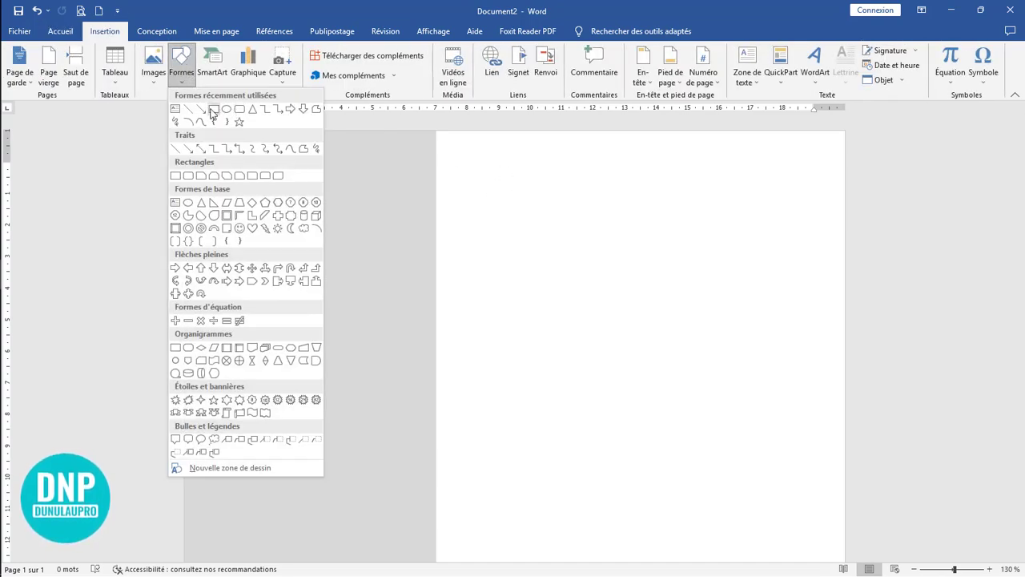
{"action": "left_click", "coordinate": [215, 109]}
{"action": "mouse_move", "coordinate": [449, 143]}
{"action": "left_mouse_down"}
{"action": "mouse_move", "coordinate": [630, 194]}
{"action": "mouse_move", "coordinate": [820, 188]}
{"action": "mouse_move", "coordinate": [809, 179]}
{"action": "left_mouse_up"}
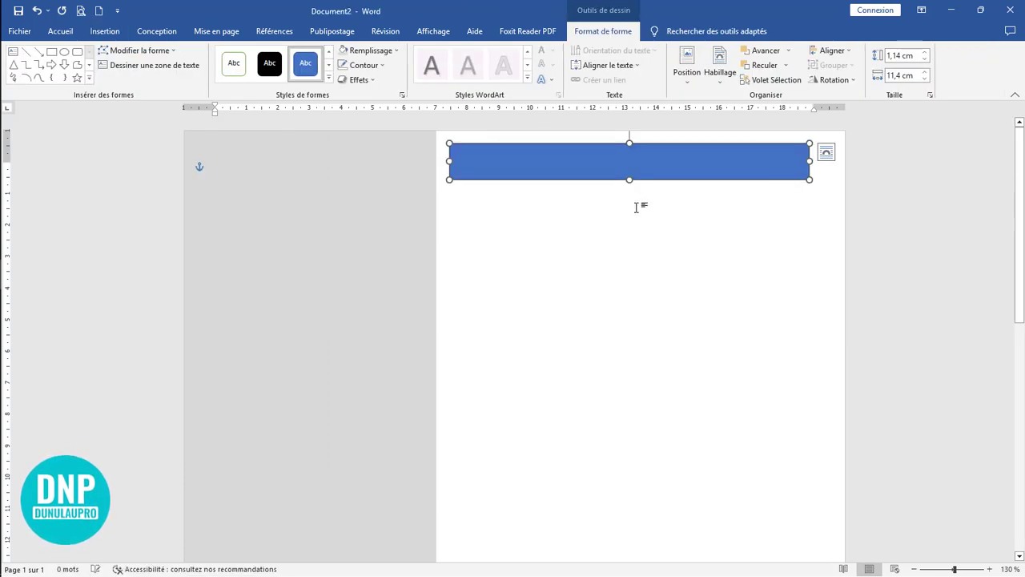
{"action": "left_click_drag", "start_coordinate": [449, 163], "coordinate": [564, 161]}
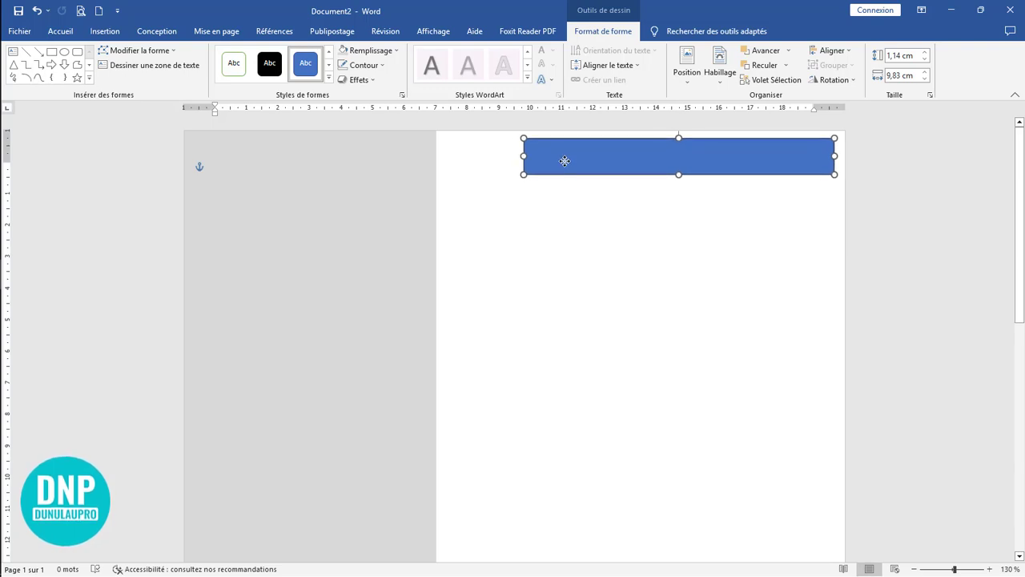
Step: Edit the blue rectangle's points, moving its lower-left corner inward about 0.75 cm to slant the left edge
{"action": "scroll", "coordinate": [613, 262], "scroll_direction": "up", "scroll_amount": 5}
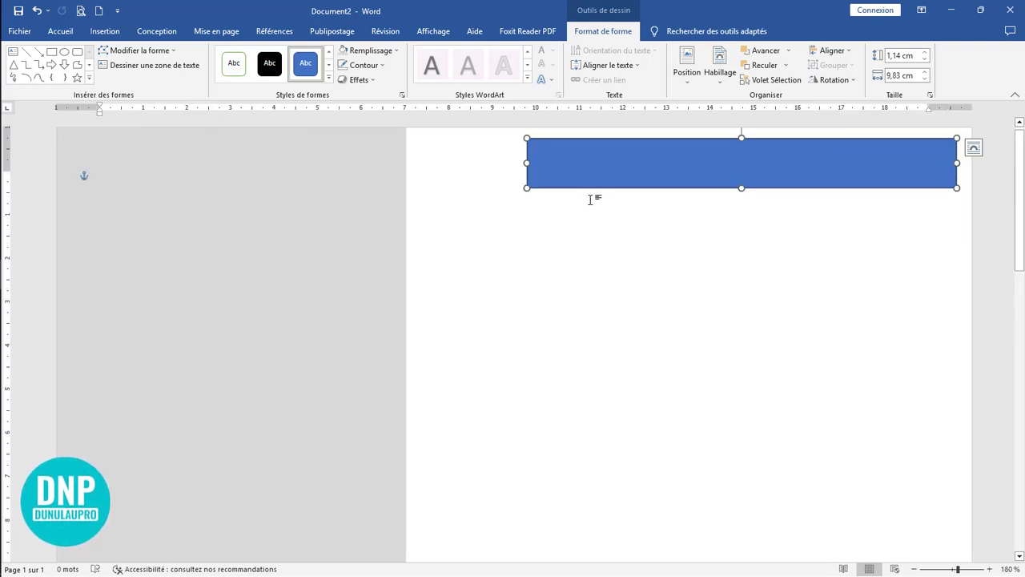
{"action": "left_click", "coordinate": [146, 51]}
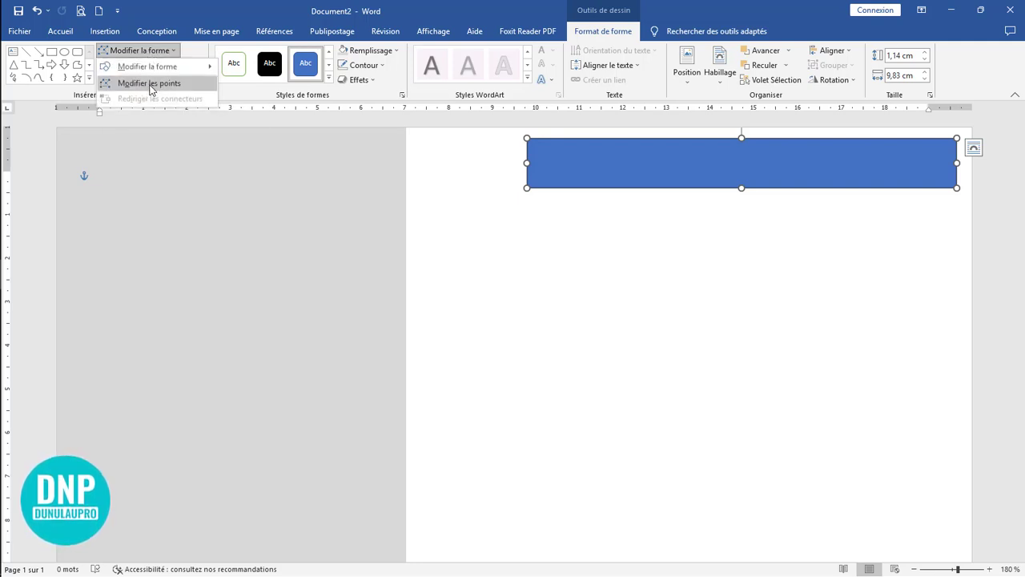
{"action": "left_click", "coordinate": [150, 83]}
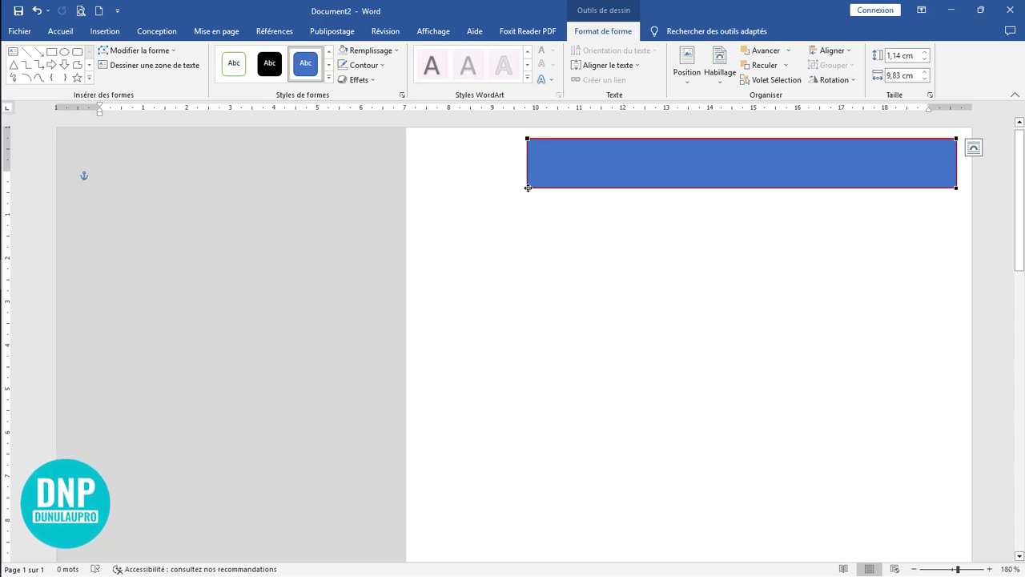
{"action": "left_click", "coordinate": [527, 188]}
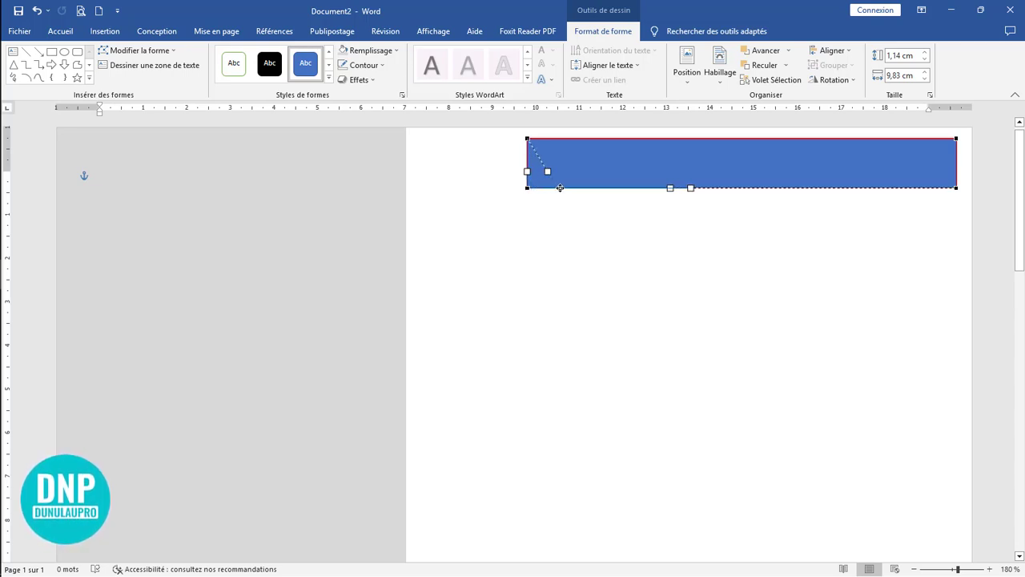
{"action": "left_click_drag", "start_coordinate": [562, 187], "coordinate": [560, 187]}
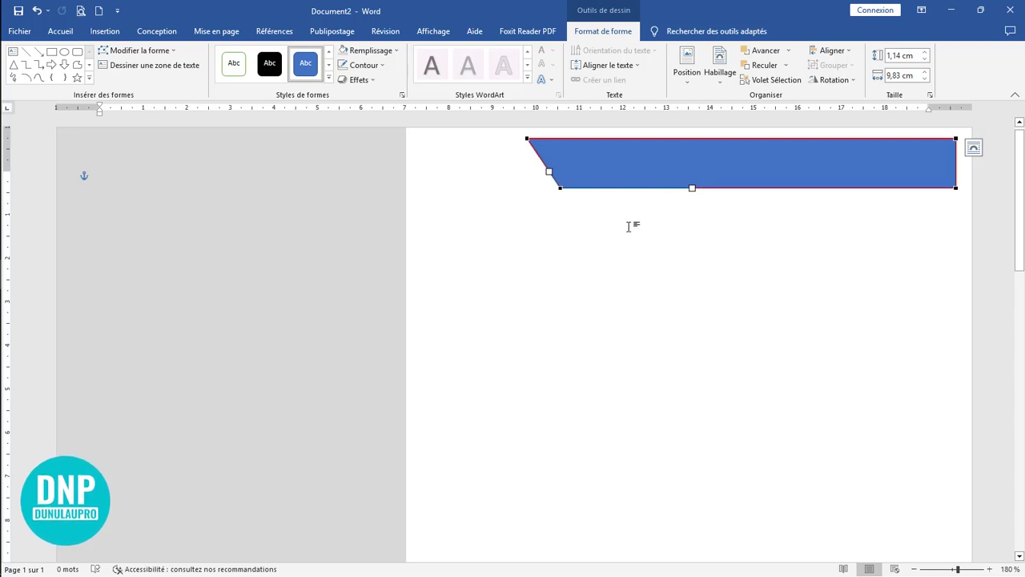
{"action": "left_click", "coordinate": [629, 226]}
Step: Duplicate the slanted blue banner directly below the original, leaving a small gap between them
{"action": "left_click", "coordinate": [598, 176]}
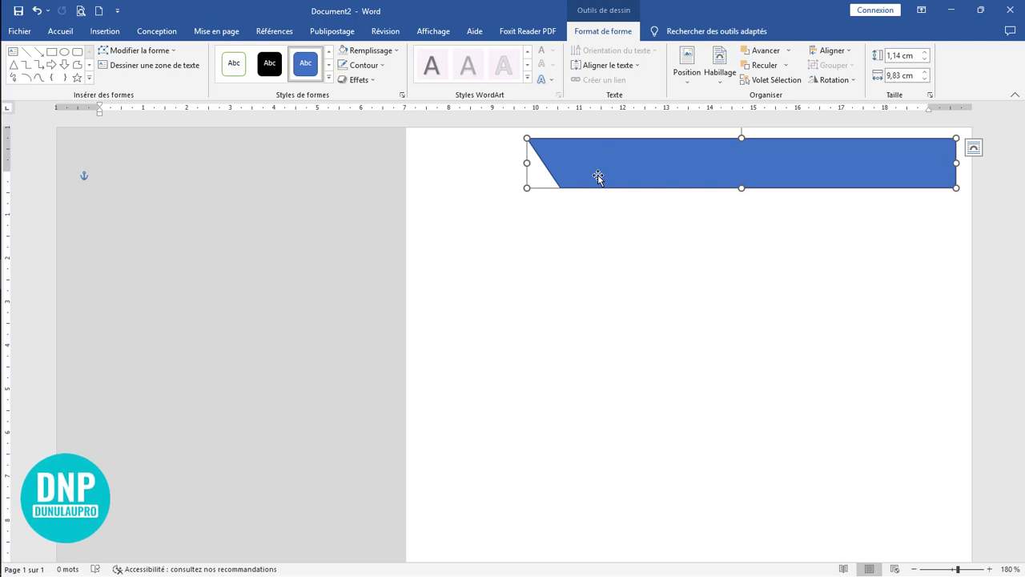
{"action": "left_click_drag", "start_coordinate": [597, 176], "coordinate": [597, 242]}
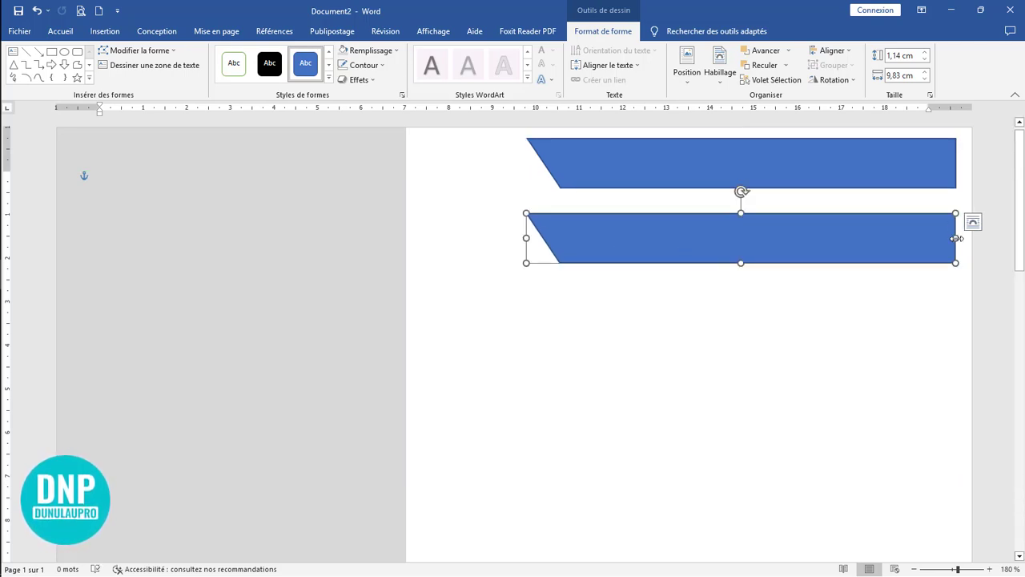
Step: Narrow the duplicated banner to about 0.59 cm wide and place it just left of the original banner's slanted end
{"action": "left_click_drag", "start_coordinate": [955, 238], "coordinate": [564, 257]}
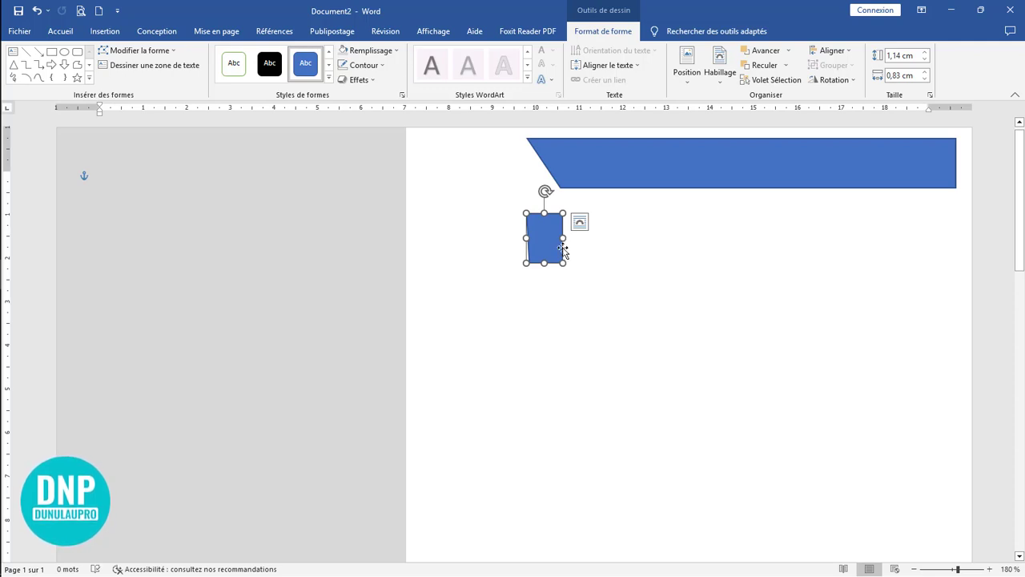
{"action": "left_click_drag", "start_coordinate": [563, 237], "coordinate": [514, 187]}
{"action": "scroll", "coordinate": [648, 247], "scroll_direction": "up", "scroll_amount": 4}
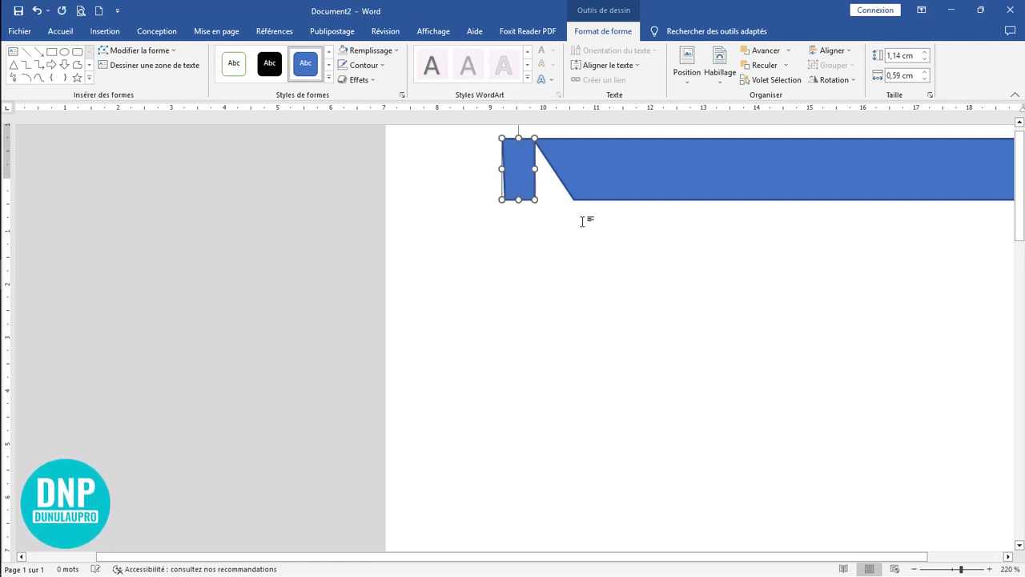
{"action": "mouse_move", "coordinate": [511, 183]}
{"action": "left_mouse_down"}
{"action": "mouse_move", "coordinate": [489, 182]}
{"action": "mouse_move", "coordinate": [502, 181]}
{"action": "left_mouse_up"}
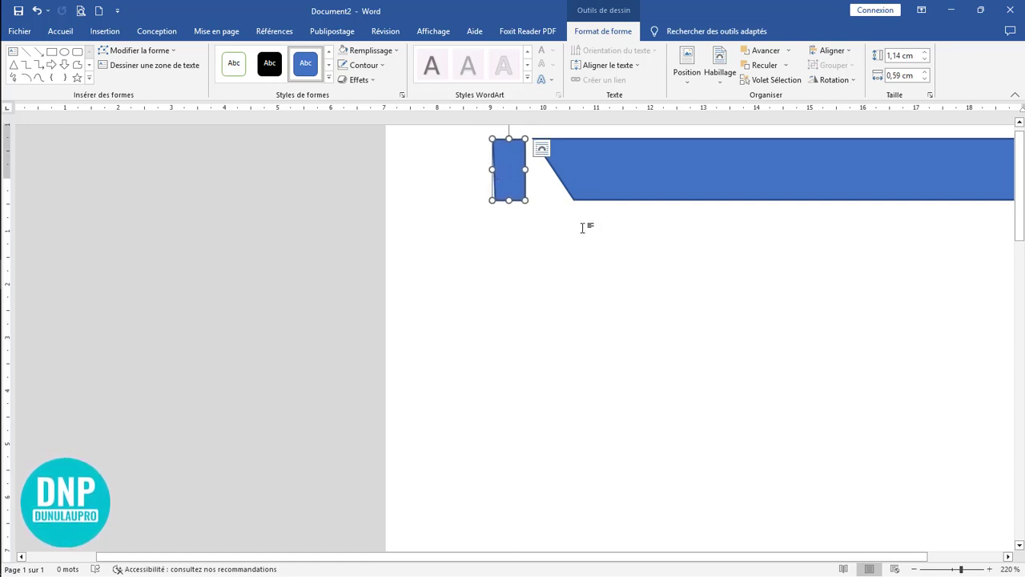
Step: Edit the small shape's points into a slanted parallelogram about 1.33 cm wide and position it beside the banner with a narrow gap
{"action": "left_click", "coordinate": [132, 50]}
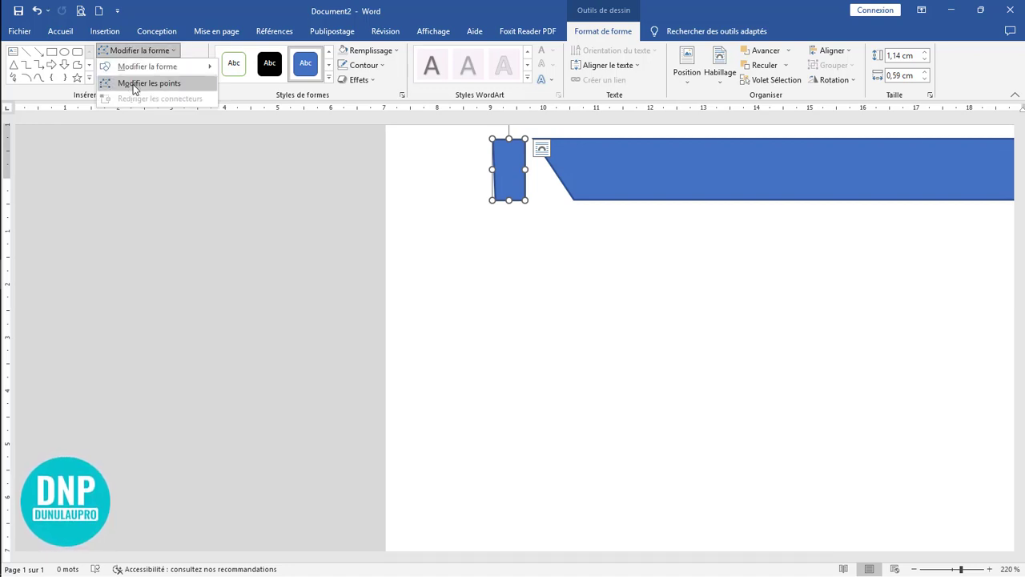
{"action": "left_click", "coordinate": [135, 85]}
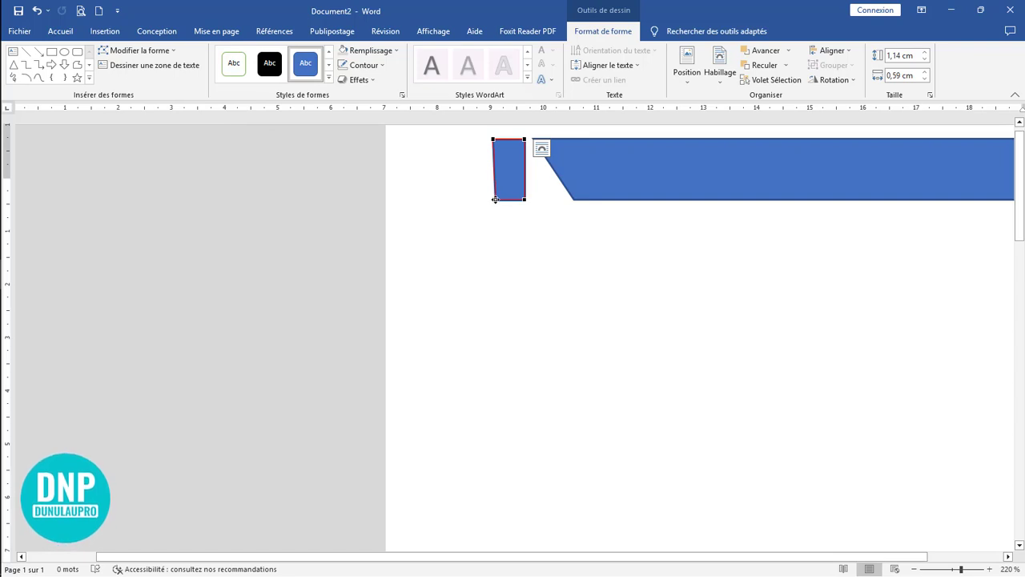
{"action": "left_click_drag", "start_coordinate": [495, 199], "coordinate": [559, 186]}
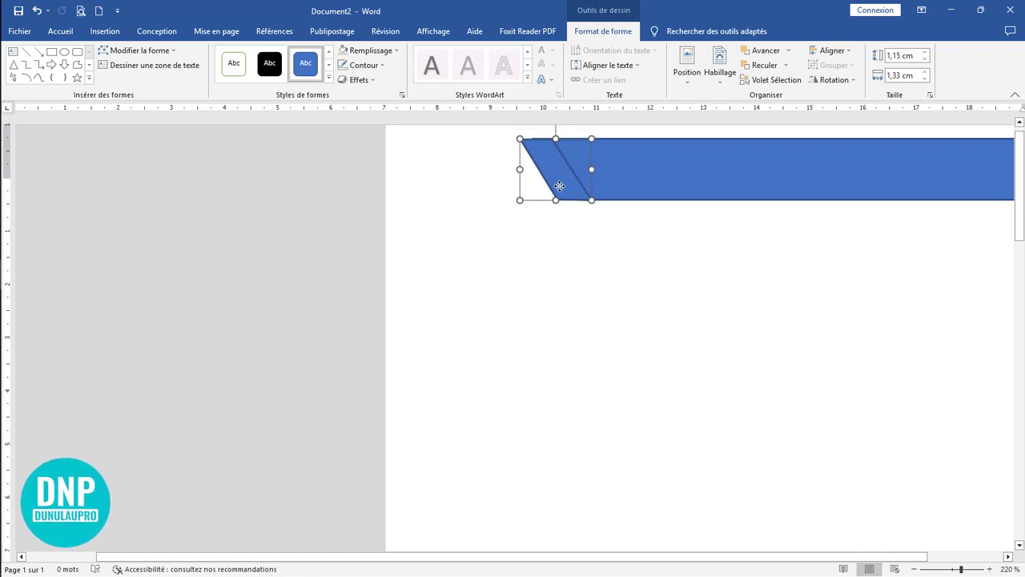
{"action": "left_click", "coordinate": [617, 231]}
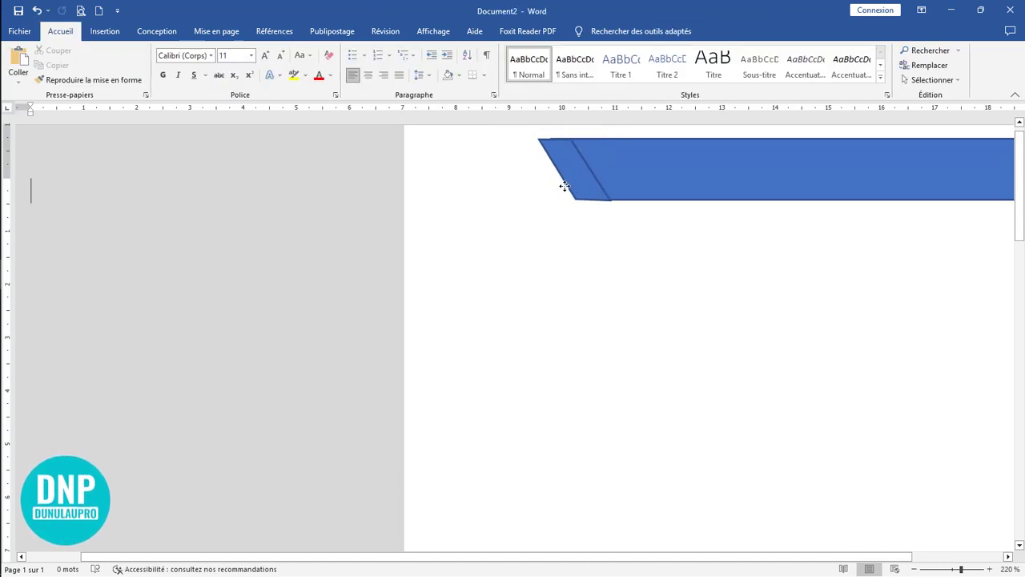
{"action": "mouse_move", "coordinate": [564, 185]}
{"action": "left_mouse_down"}
{"action": "mouse_move", "coordinate": [543, 183]}
{"action": "mouse_move", "coordinate": [554, 183]}
{"action": "left_mouse_up"}
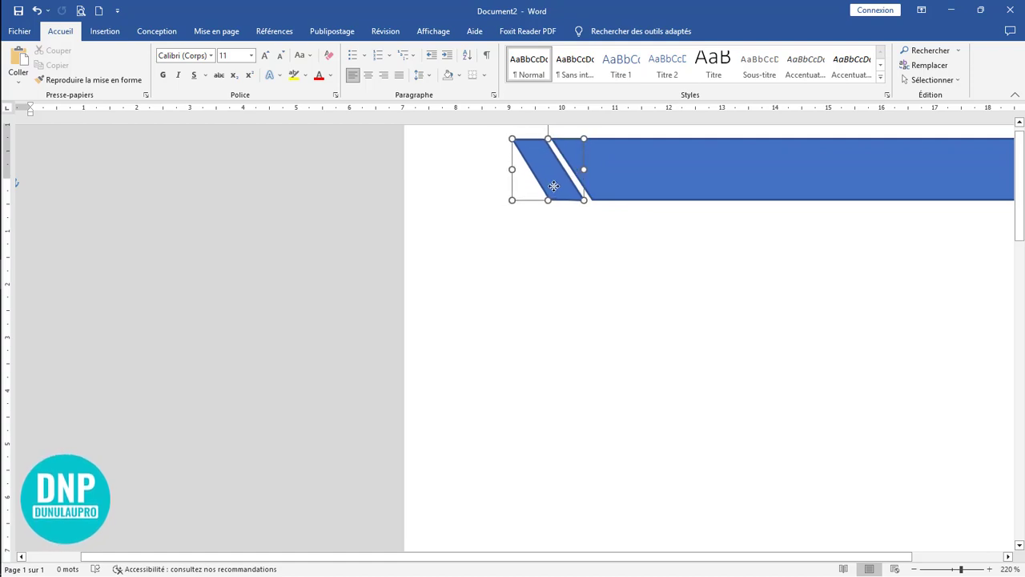
{"action": "left_click", "coordinate": [596, 230]}
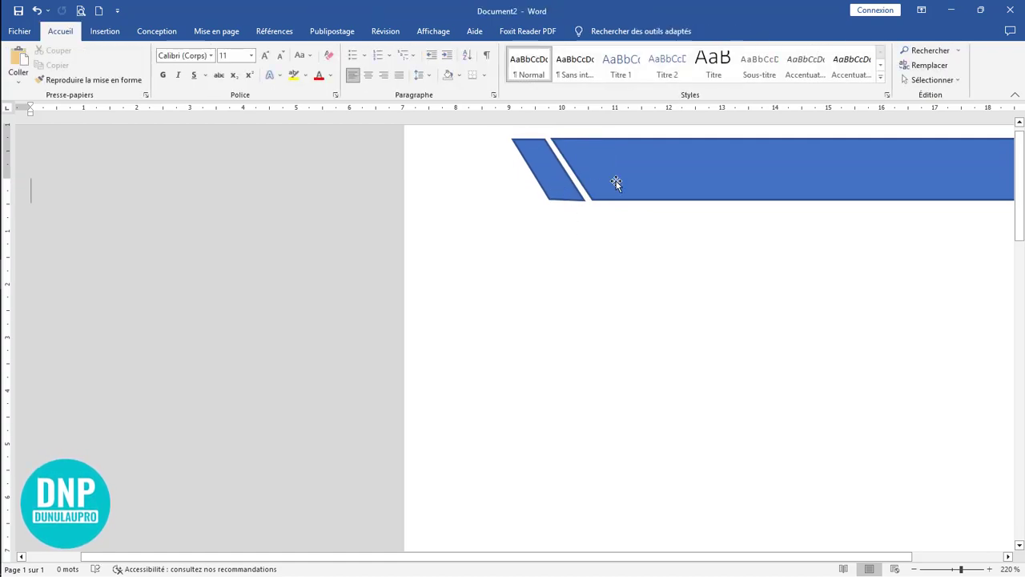
Step: Remove the outlines from the long banner and the small parallelogram beside it
{"action": "left_click", "coordinate": [664, 184]}
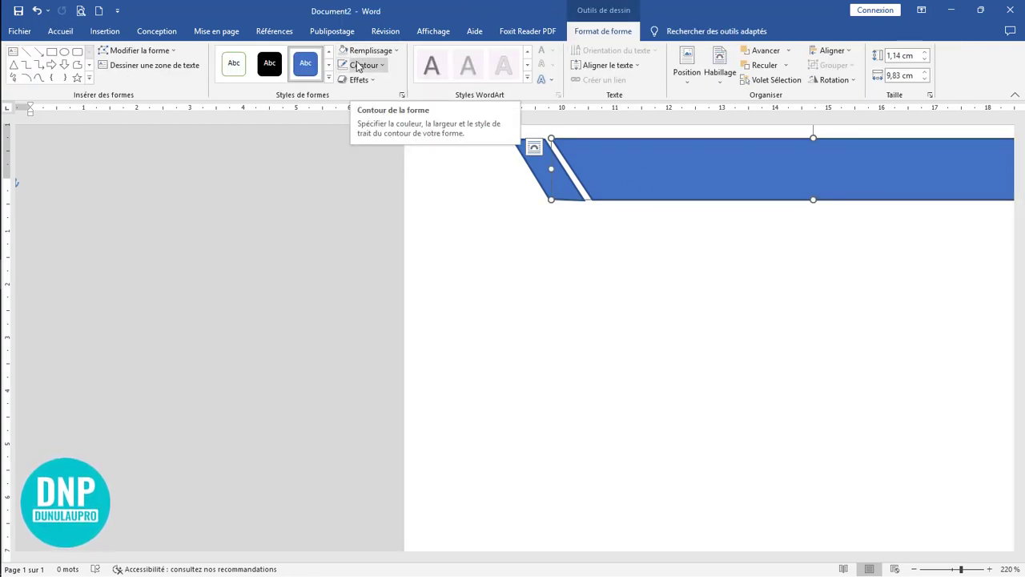
{"action": "left_click", "coordinate": [370, 70]}
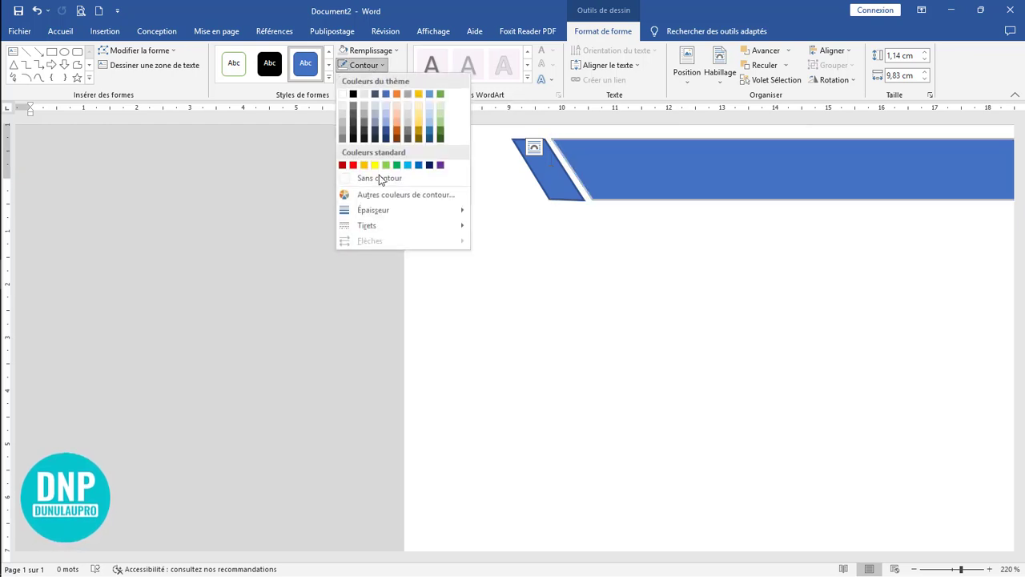
{"action": "left_click", "coordinate": [379, 178]}
{"action": "left_click", "coordinate": [547, 167]}
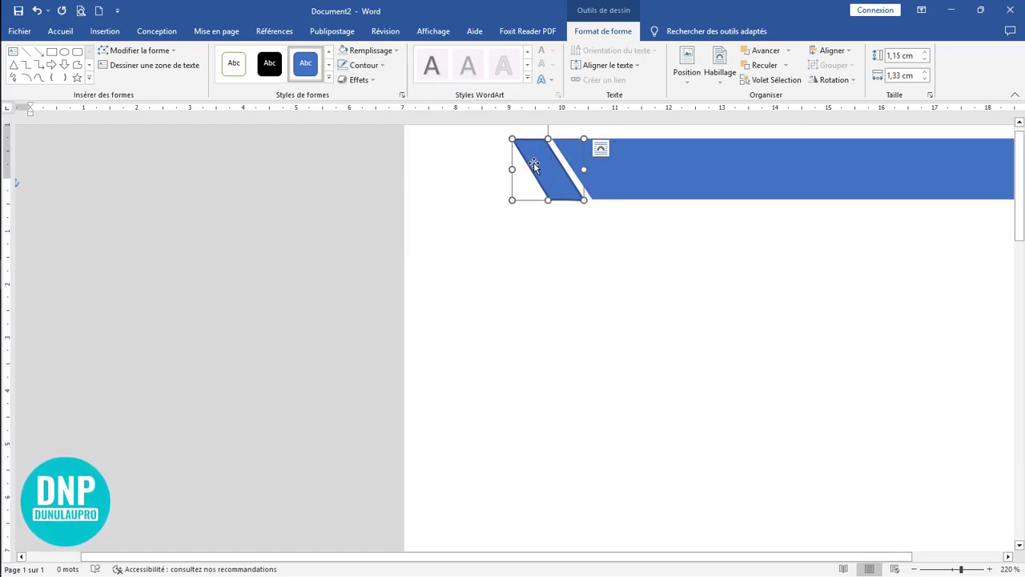
{"action": "left_click", "coordinate": [677, 231]}
{"action": "left_click", "coordinate": [627, 184]}
{"action": "left_click", "coordinate": [659, 261]}
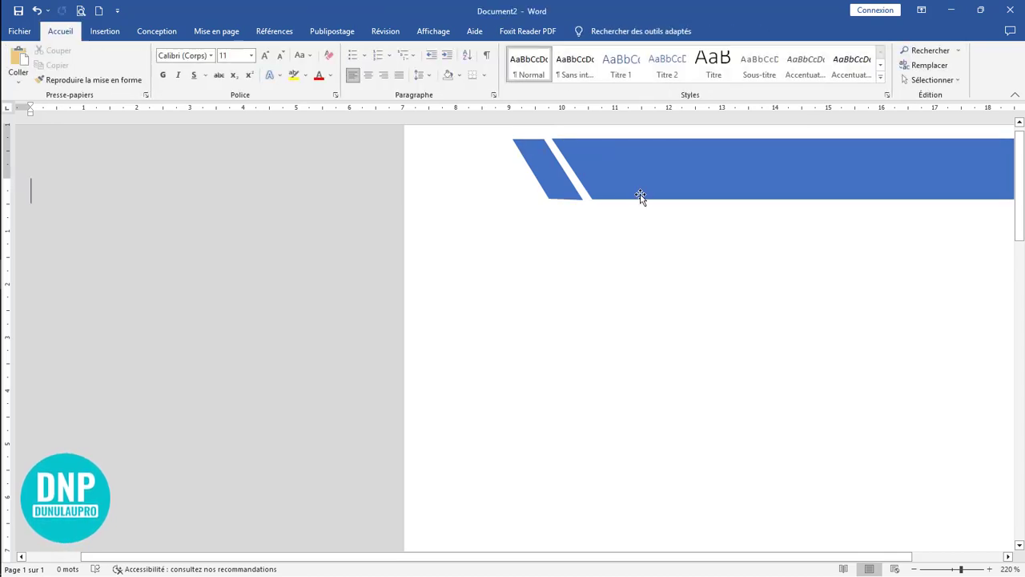
{"action": "left_click", "coordinate": [641, 196]}
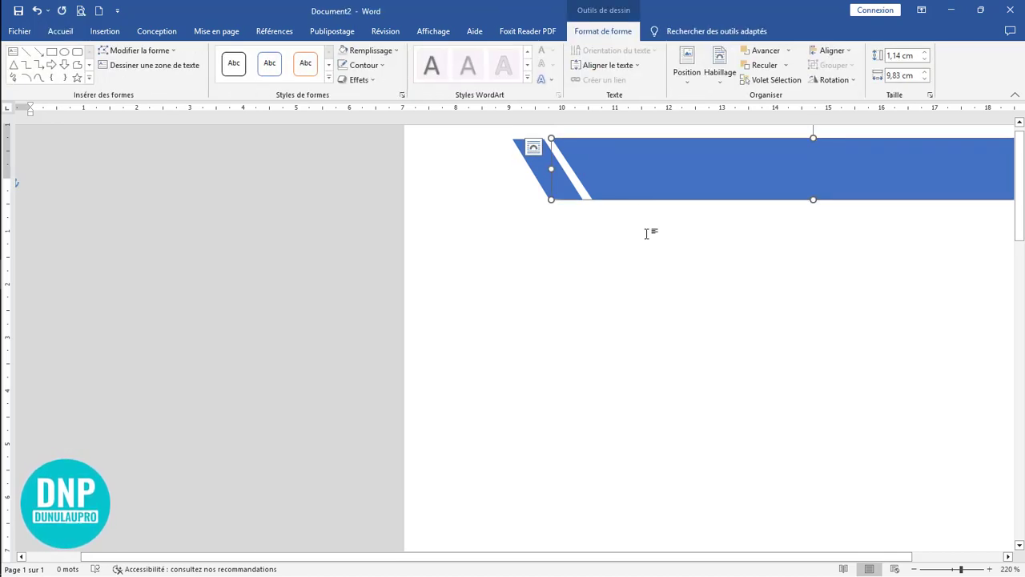
{"action": "left_click", "coordinate": [672, 275]}
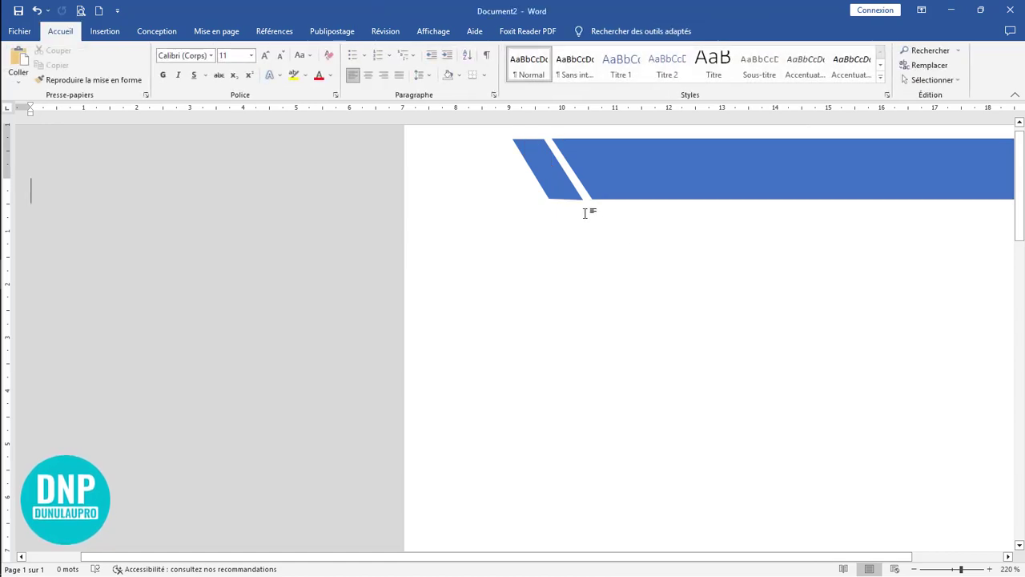
Step: Duplicate the small parallelogram to its left, leaving a similar narrow gap between the two
{"action": "left_click", "coordinate": [550, 185]}
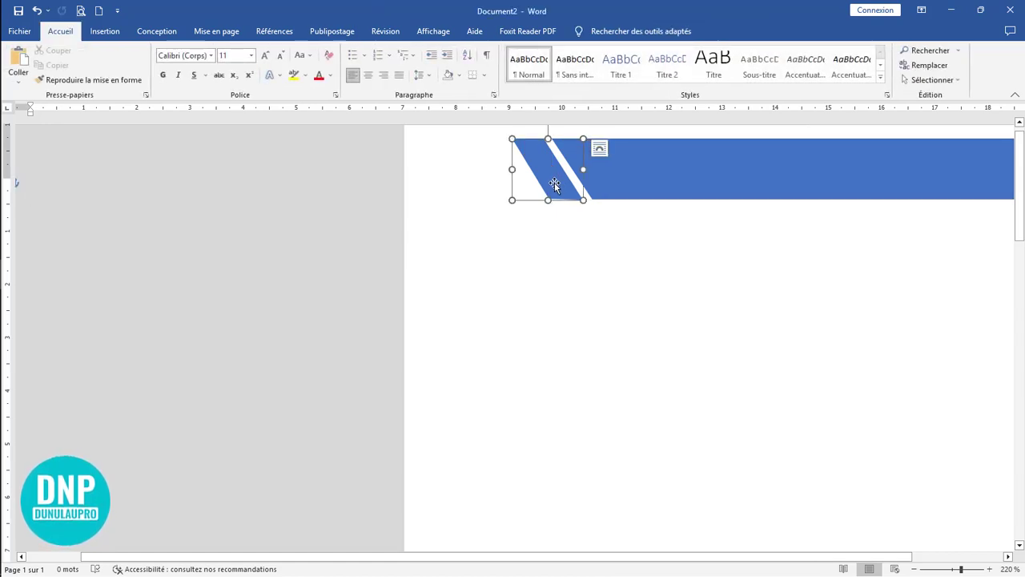
{"action": "left_click_drag", "start_coordinate": [551, 185], "coordinate": [509, 179]}
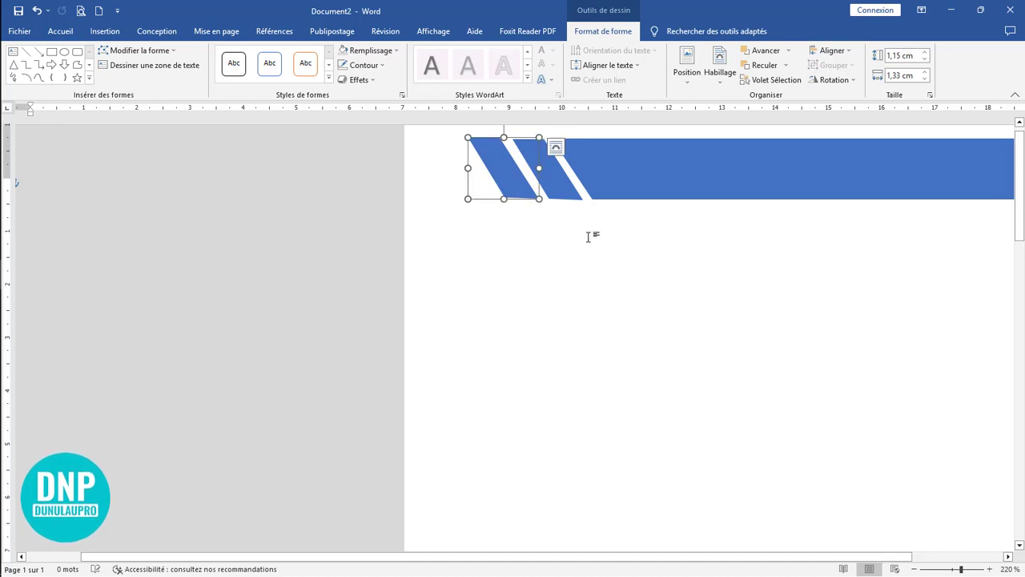
{"action": "left_click", "coordinate": [632, 240]}
Step: Fill the long banner with black and the adjacent parallelogram with Blue, Accent 1, 25% darker
{"action": "left_click", "coordinate": [629, 179]}
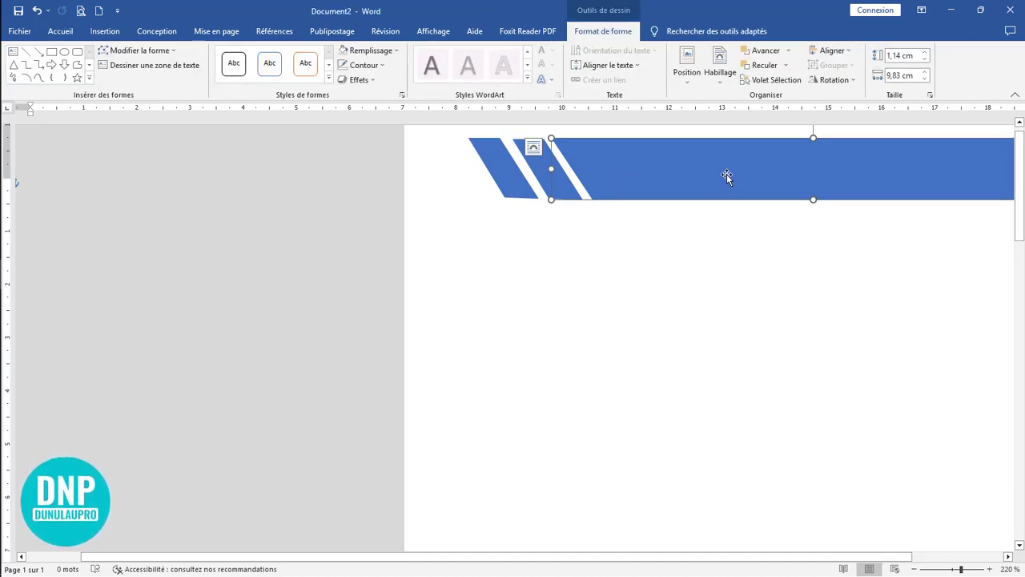
{"action": "left_click", "coordinate": [370, 51]}
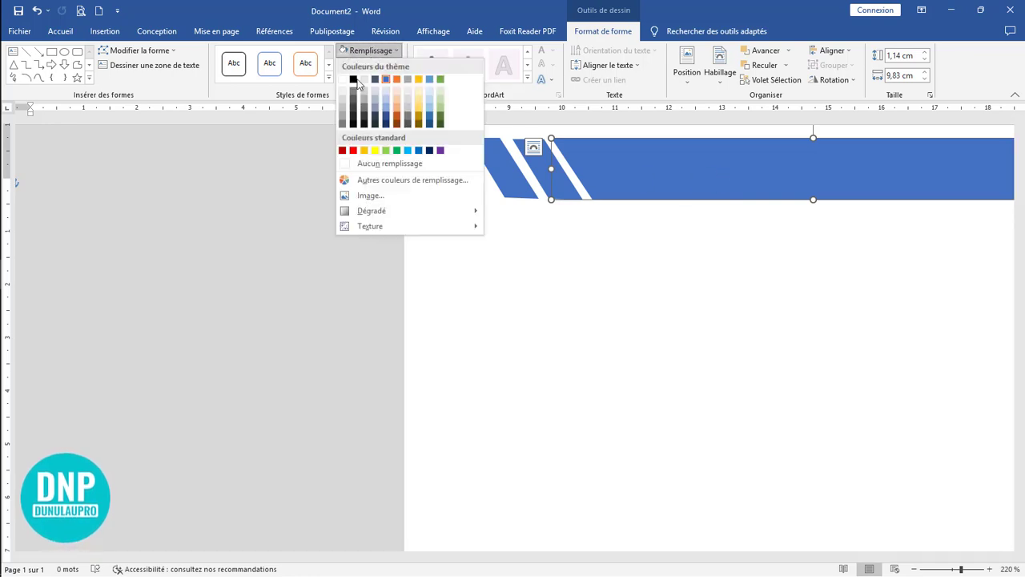
{"action": "left_click", "coordinate": [355, 79]}
{"action": "left_click", "coordinate": [533, 163]}
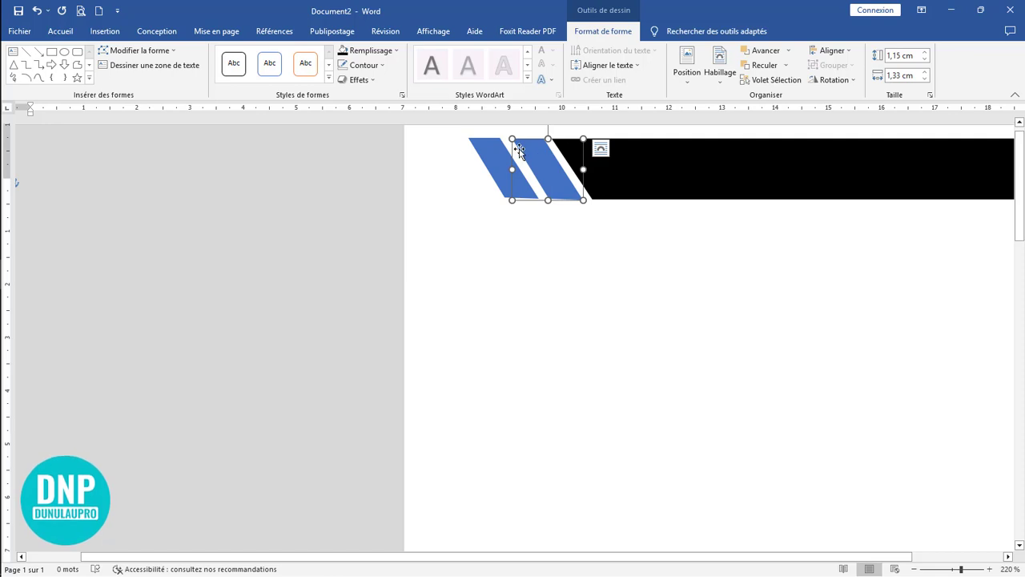
{"action": "left_click", "coordinate": [391, 51]}
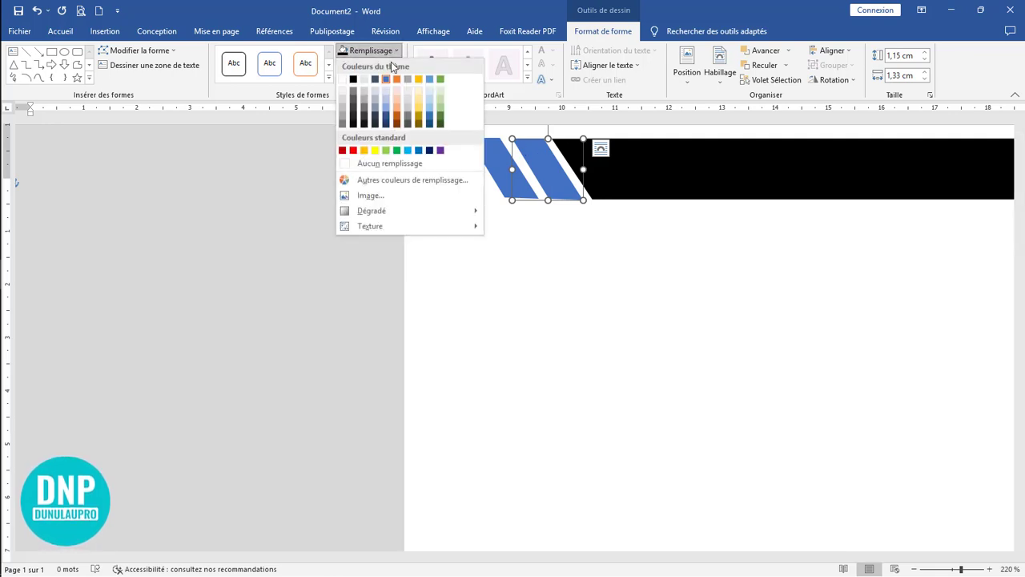
{"action": "left_click", "coordinate": [386, 119]}
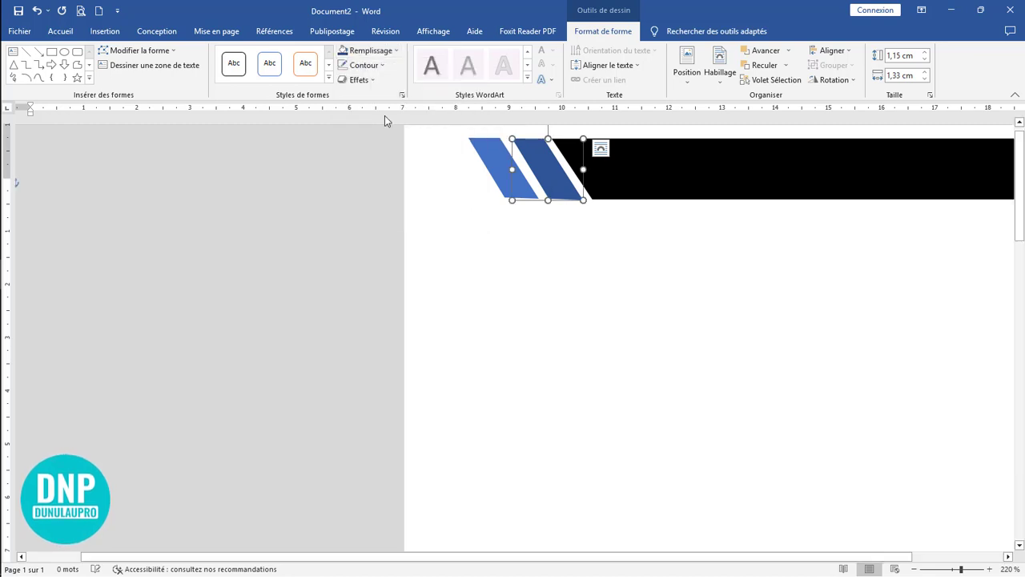
Step: Fill the leftmost parallelogram with standard light blue
{"action": "left_click", "coordinate": [506, 168]}
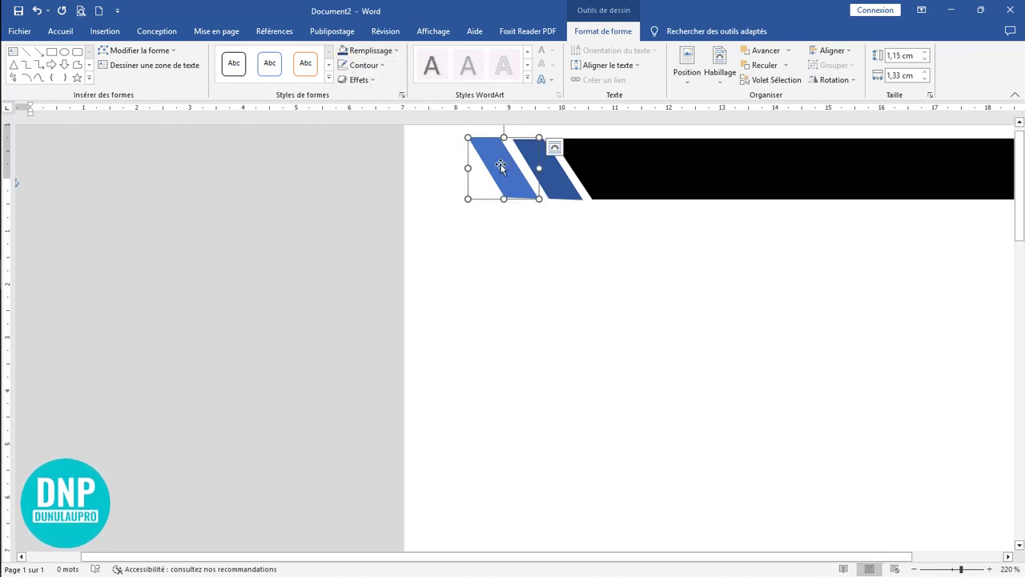
{"action": "left_click", "coordinate": [374, 52]}
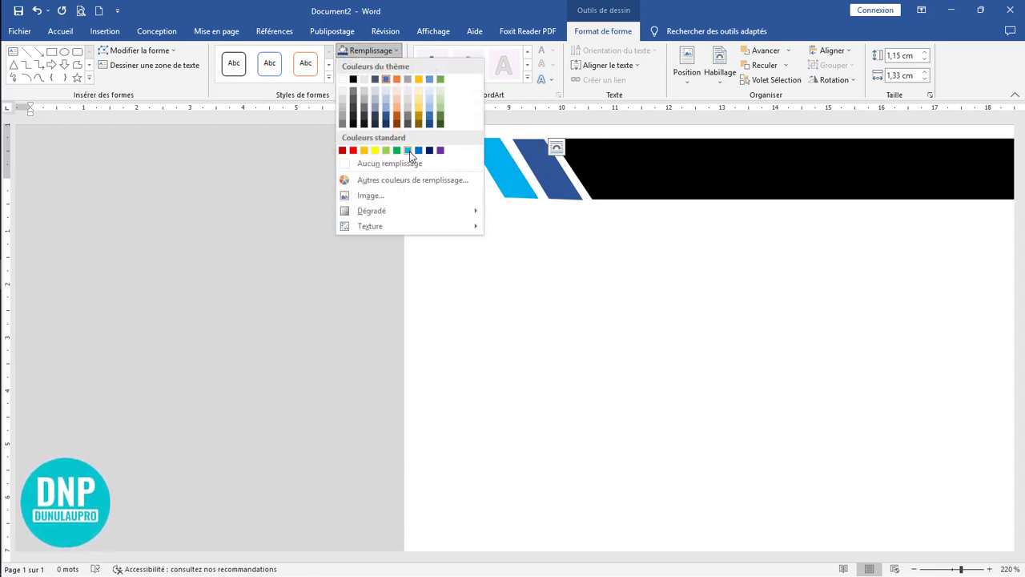
{"action": "left_click", "coordinate": [409, 151]}
{"action": "left_click", "coordinate": [691, 257]}
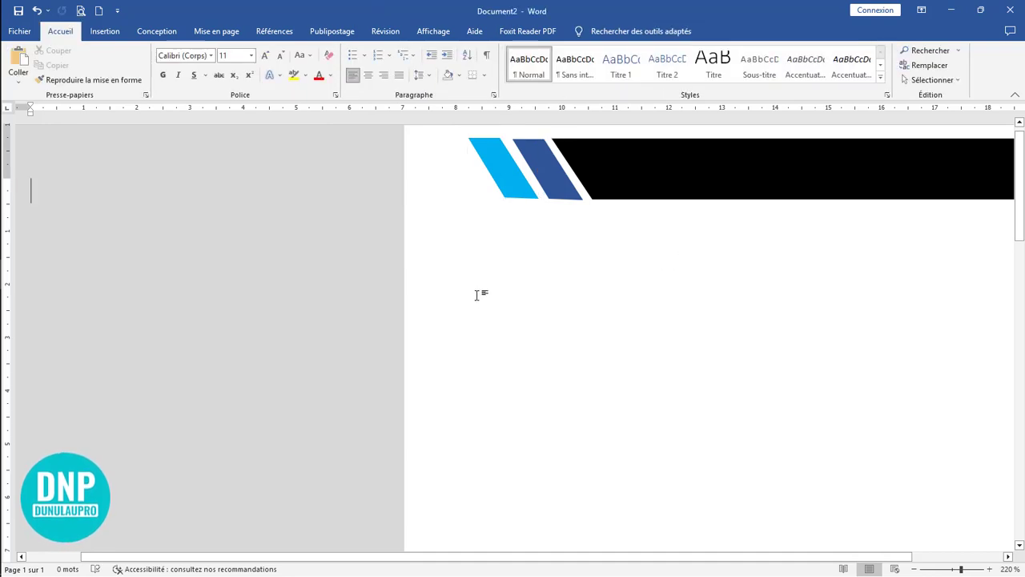
Step: Select the banner and both parallelograms, reduce their height slightly, and group them
{"action": "left_click", "coordinate": [520, 190]}
{"action": "left_click", "coordinate": [564, 172], "text": "shift"}
{"action": "left_click", "coordinate": [668, 179], "text": "shift"}
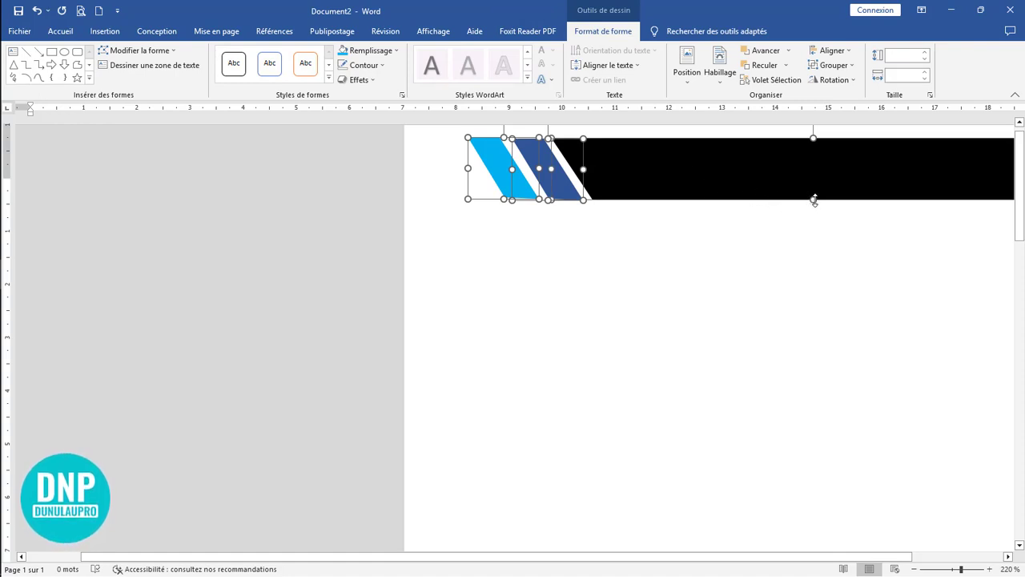
{"action": "left_click_drag", "start_coordinate": [813, 200], "coordinate": [813, 195]}
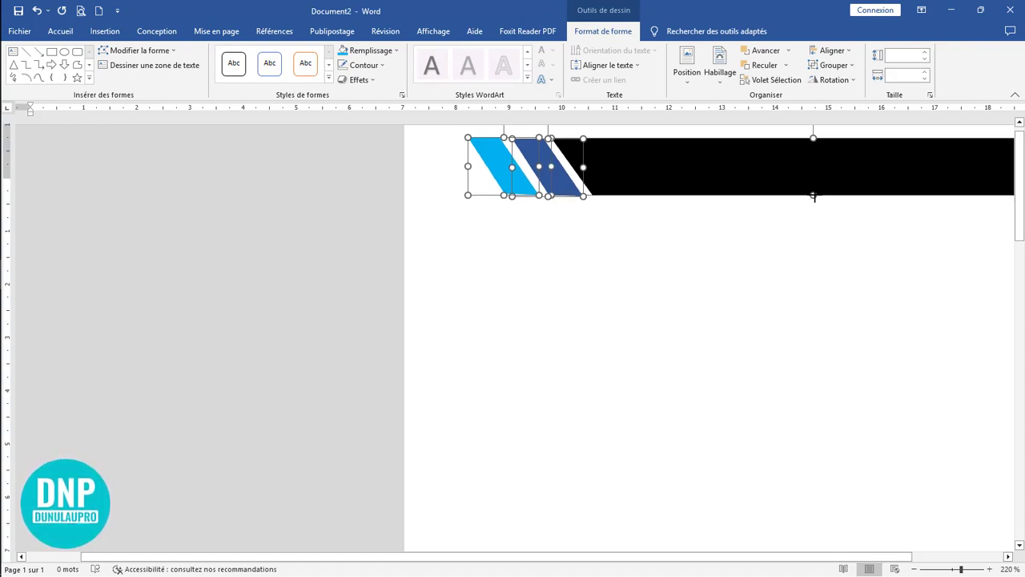
{"action": "left_click", "coordinate": [832, 65]}
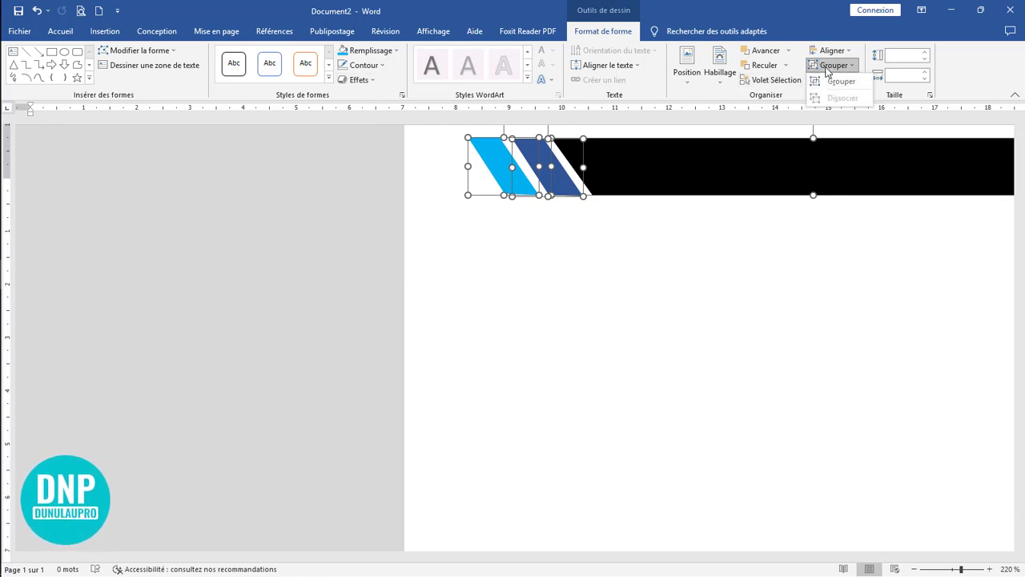
{"action": "left_click", "coordinate": [833, 81]}
Step: Move the grouped banner to the page's top edge, flush with the grey sidebar, and make it about 1.2 cm high
{"action": "scroll", "coordinate": [657, 320], "scroll_direction": "down", "scroll_amount": 8}
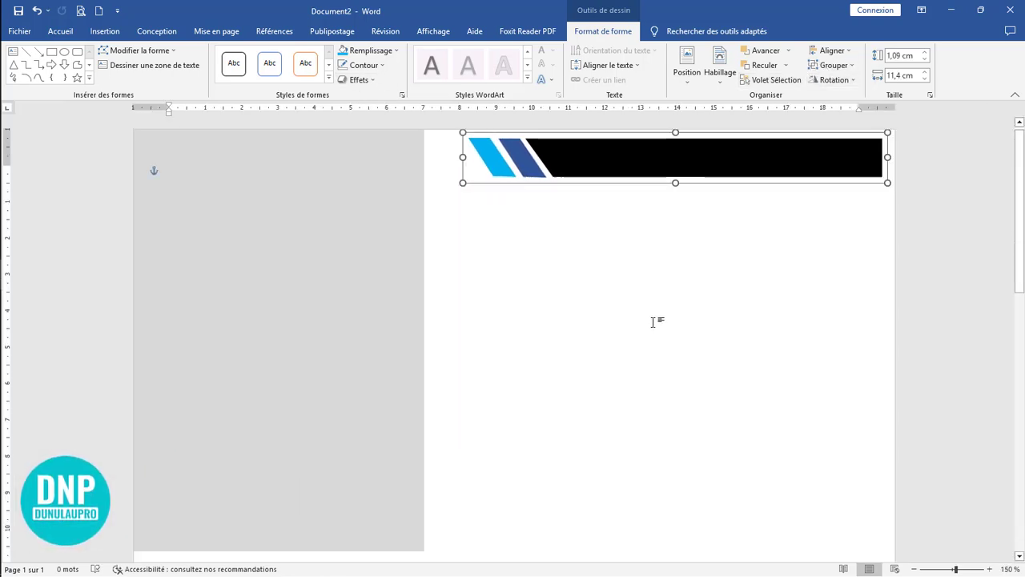
{"action": "scroll", "coordinate": [653, 322], "scroll_direction": "down", "scroll_amount": 1}
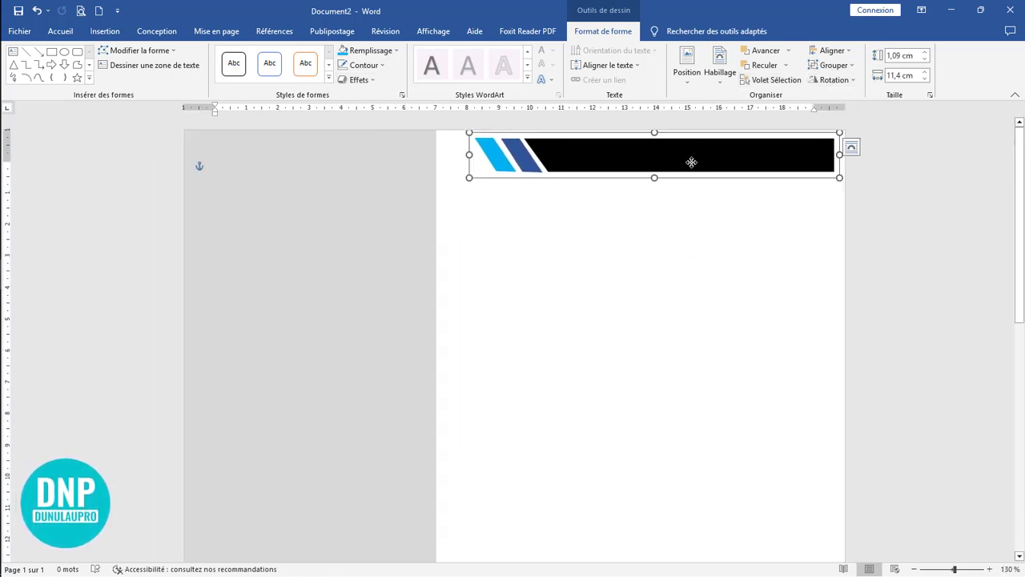
{"action": "left_click_drag", "start_coordinate": [691, 162], "coordinate": [615, 173]}
{"action": "left_click", "coordinate": [707, 217]}
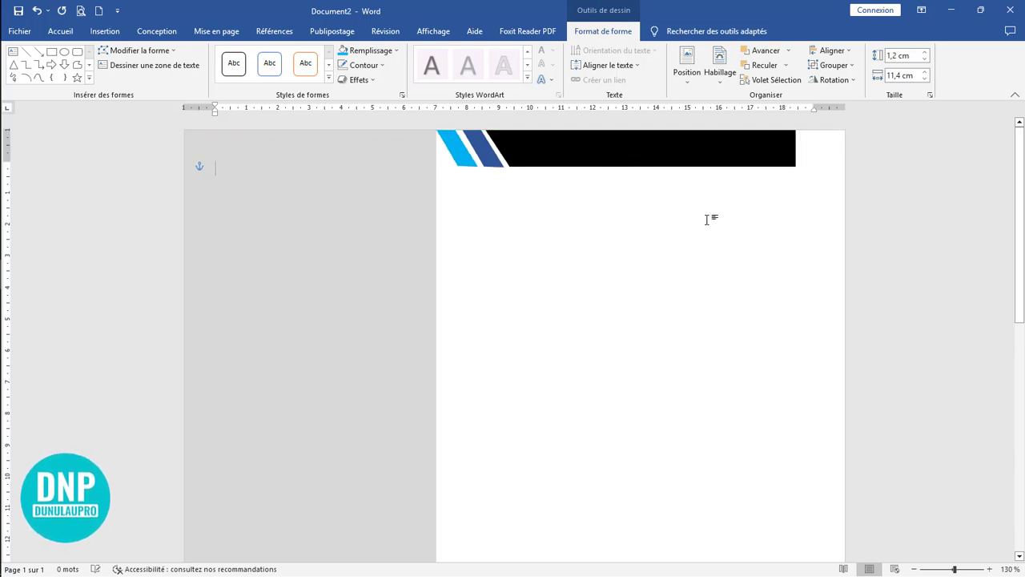
Step: Widen the grouped banner so that it reaches the page's right edge
{"action": "left_click", "coordinate": [736, 160]}
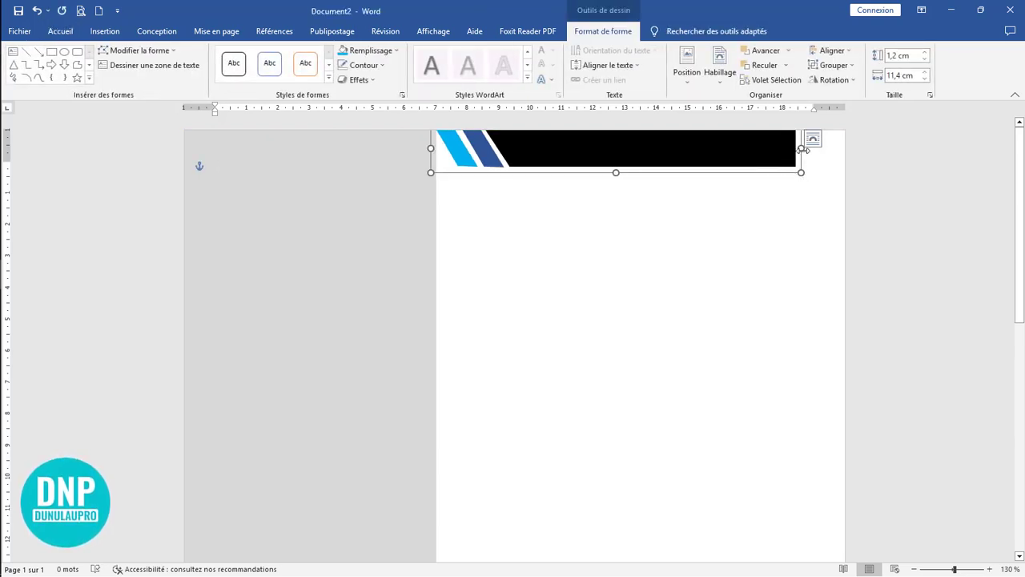
{"action": "left_click_drag", "start_coordinate": [801, 148], "coordinate": [852, 151]}
{"action": "left_click", "coordinate": [712, 235]}
{"action": "left_click", "coordinate": [680, 163]}
{"action": "left_click", "coordinate": [789, 189]}
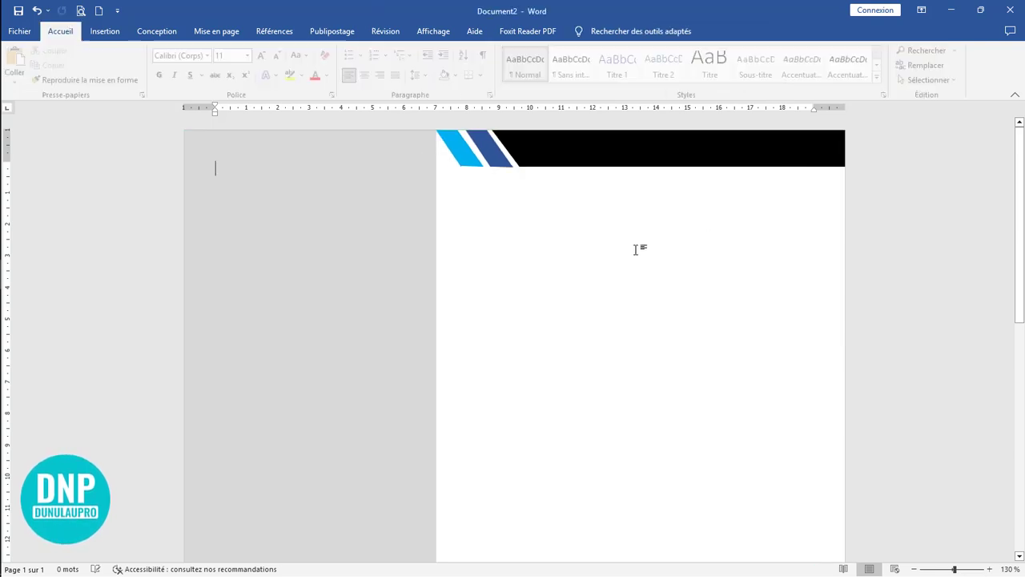
Step: Widen the grey sidebar to about 8.19 cm by extending its inner edge toward the header banner
{"action": "left_click", "coordinate": [415, 177]}
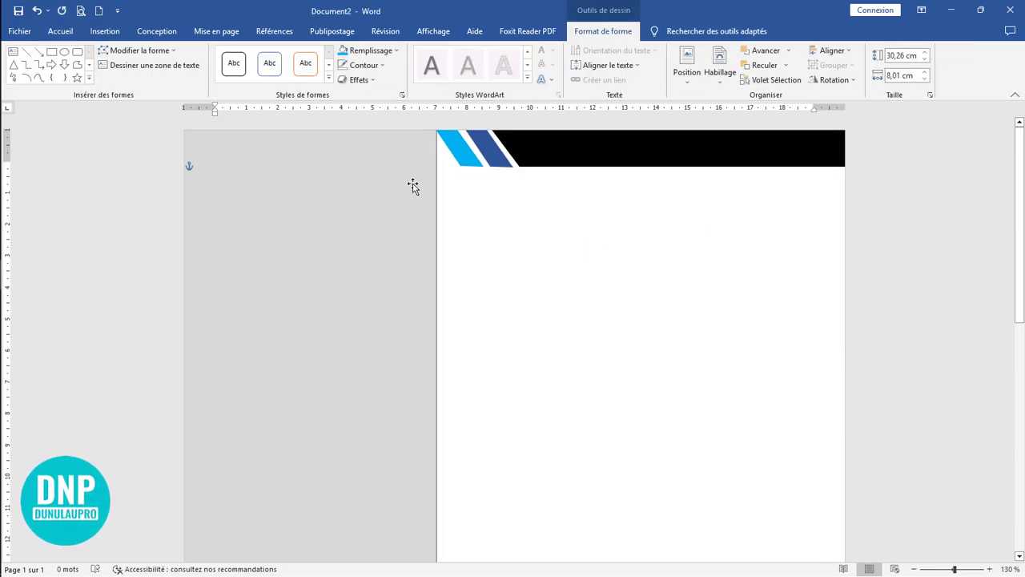
{"action": "scroll", "coordinate": [693, 274], "scroll_direction": "down", "scroll_amount": 7}
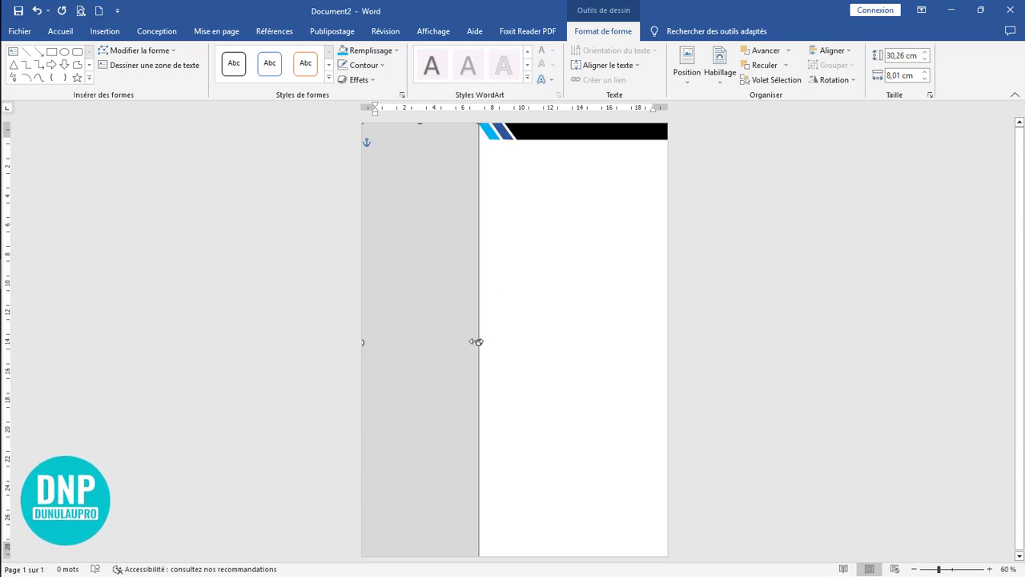
{"action": "left_click_drag", "start_coordinate": [477, 343], "coordinate": [481, 344]}
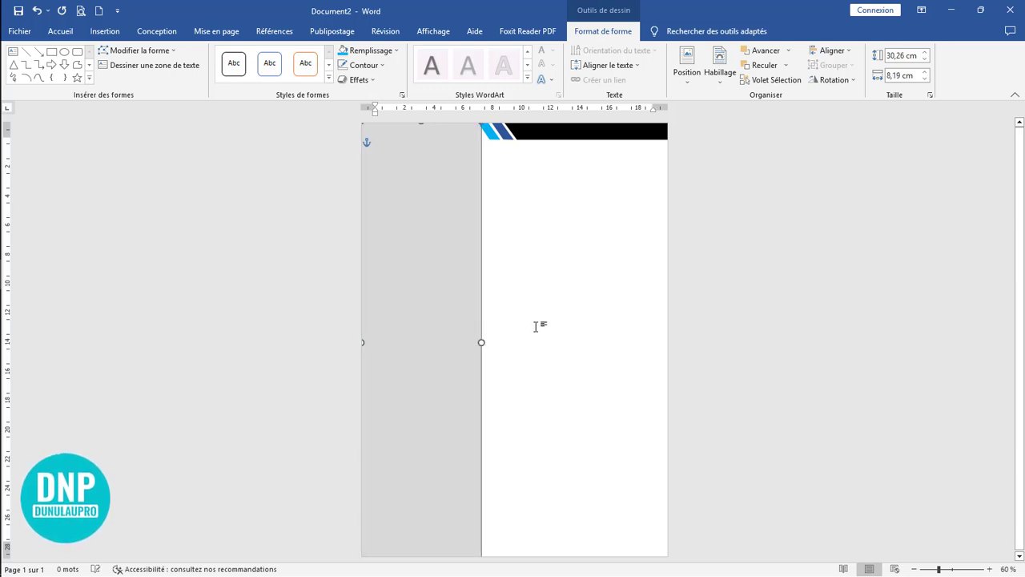
{"action": "left_click", "coordinate": [535, 326]}
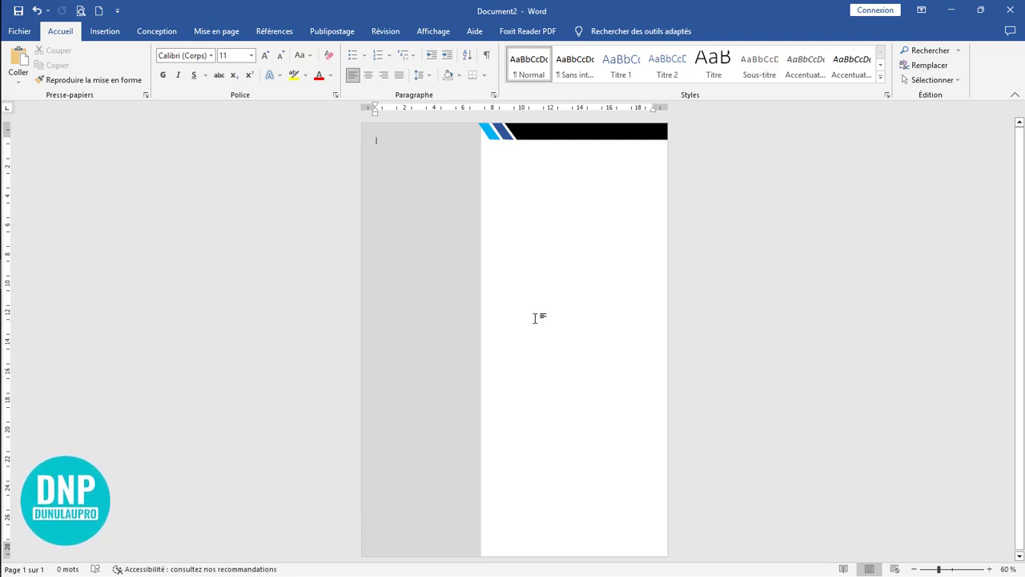
Step: Duplicate the grouped header banner lower on the page and ungroup the copy into its separate shapes
{"action": "left_click", "coordinate": [562, 133]}
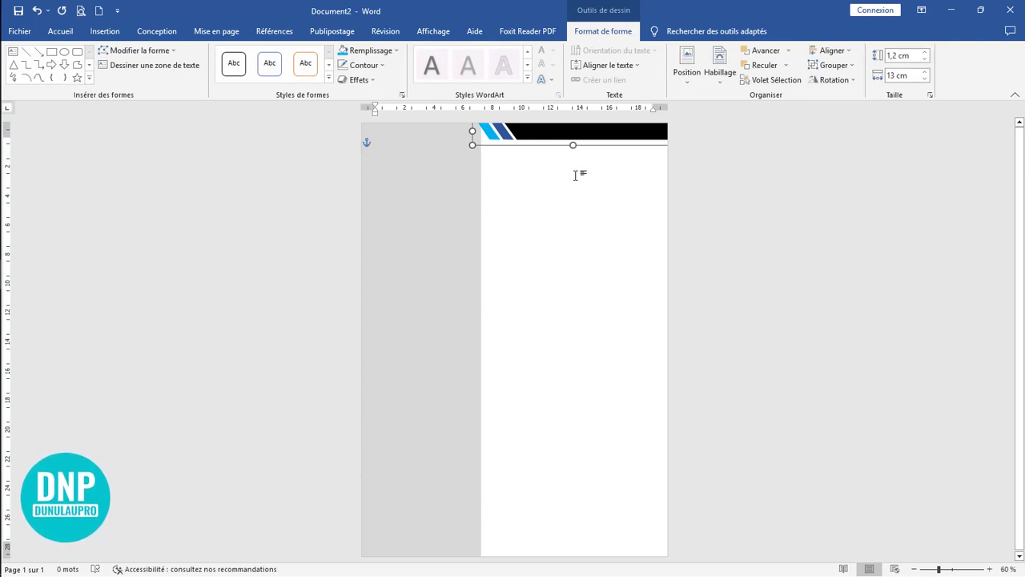
{"action": "left_click_drag", "start_coordinate": [573, 141], "coordinate": [558, 286]}
{"action": "left_click", "coordinate": [521, 293], "text": "shift"}
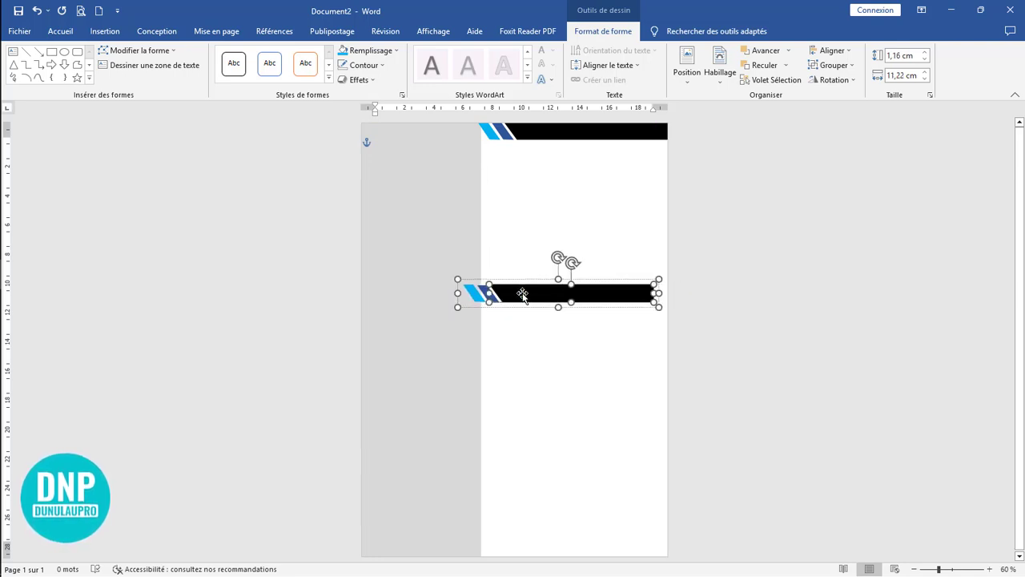
{"action": "left_click", "coordinate": [848, 68]}
{"action": "left_click", "coordinate": [843, 85]}
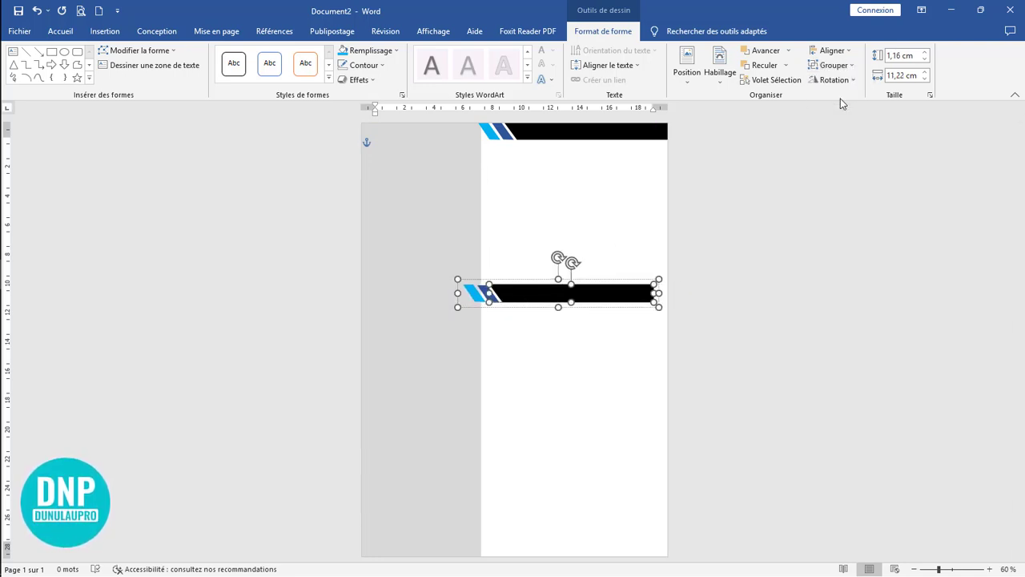
{"action": "left_click", "coordinate": [497, 318]}
Step: Move the copy's light blue and dark blue parallelograms away from the black bar, into the empty space below it
{"action": "left_click", "coordinate": [535, 295]}
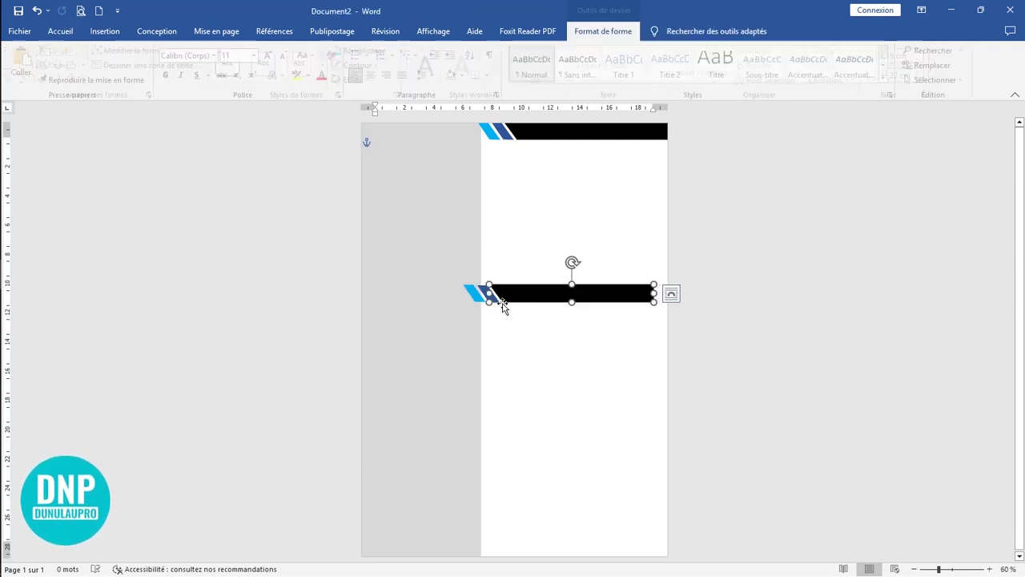
{"action": "left_click_drag", "start_coordinate": [470, 298], "coordinate": [505, 402]}
{"action": "left_click_drag", "start_coordinate": [492, 302], "coordinate": [515, 365]}
{"action": "left_click", "coordinate": [611, 366]}
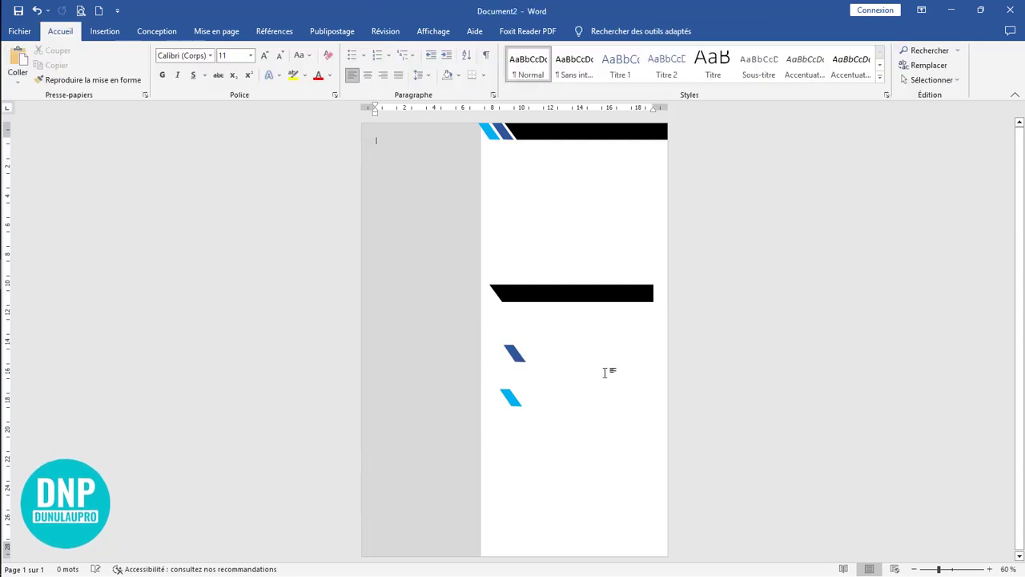
Step: Flip the copied black bar horizontally, place its straight end against the grey sidebar, and shorten it to about 10.12 cm wide
{"action": "scroll", "coordinate": [606, 362], "scroll_direction": "up", "scroll_amount": 7}
{"action": "left_click", "coordinate": [607, 470]}
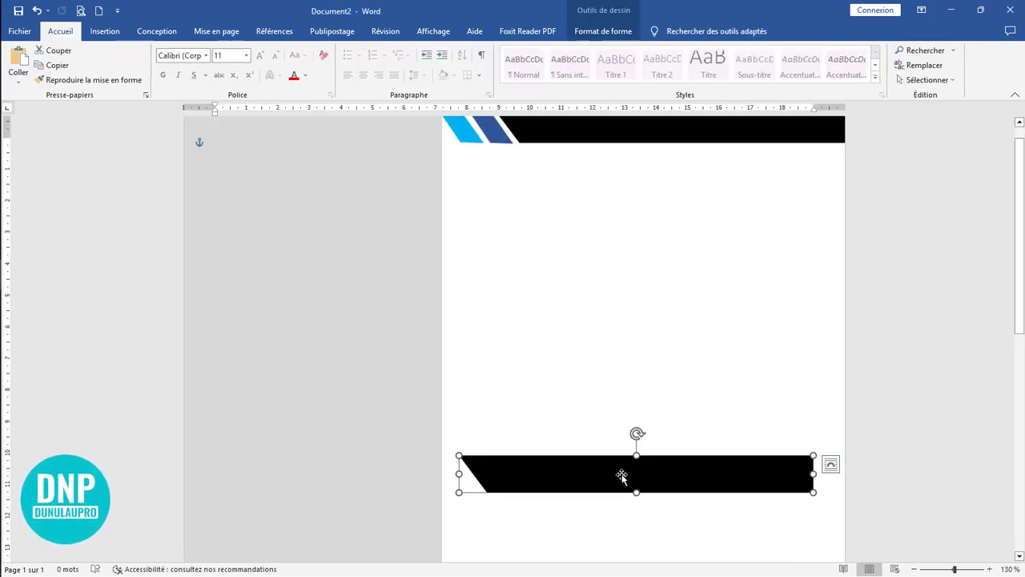
{"action": "left_click_drag", "start_coordinate": [622, 474], "coordinate": [385, 413]}
{"action": "left_click_drag", "start_coordinate": [238, 418], "coordinate": [928, 411]}
{"action": "left_click_drag", "start_coordinate": [779, 425], "coordinate": [588, 430]}
{"action": "left_click", "coordinate": [613, 368]}
{"action": "left_click", "coordinate": [524, 317]}
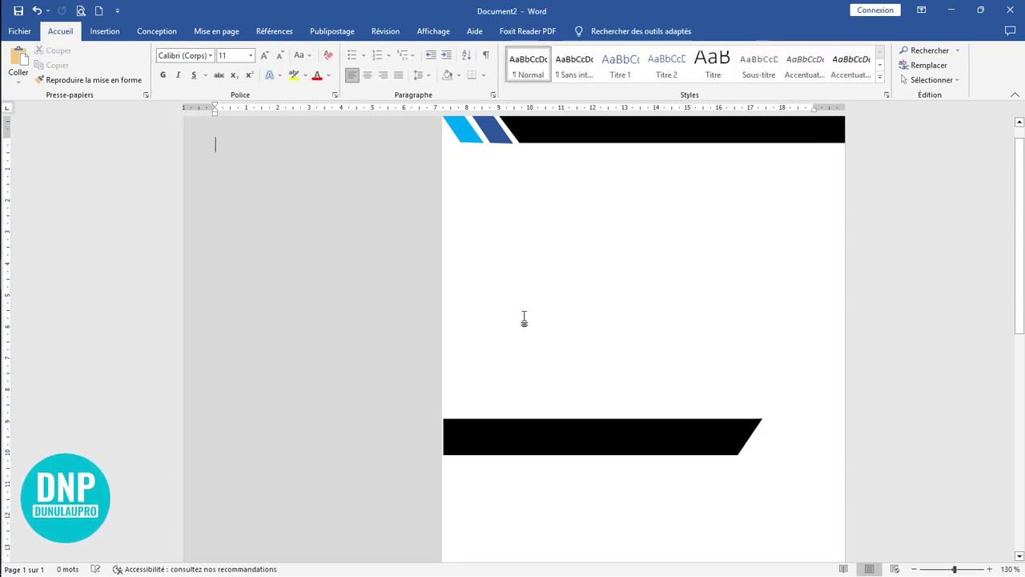
Step: Fill the flipped black bar with the same blue theme shade as the header's dark blue parallelogram and nudge it flush with the sidebar
{"action": "scroll", "coordinate": [569, 301], "scroll_direction": "up", "scroll_amount": 1}
{"action": "left_click", "coordinate": [480, 163]}
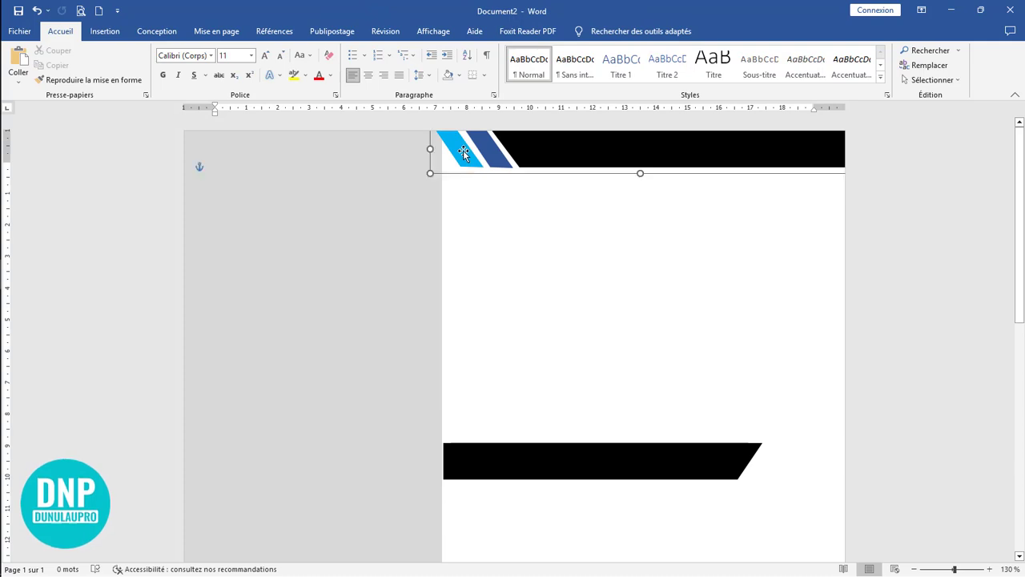
{"action": "left_click", "coordinate": [695, 405]}
{"action": "double_click", "coordinate": [695, 471]}
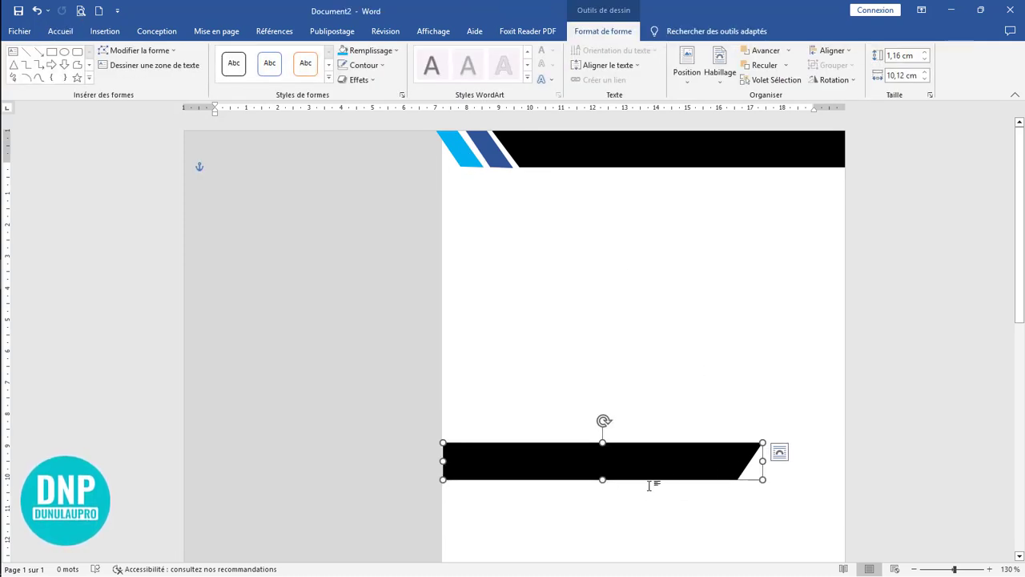
{"action": "scroll", "coordinate": [649, 485], "scroll_direction": "down", "scroll_amount": 3}
{"action": "scroll", "coordinate": [589, 388], "scroll_direction": "up", "scroll_amount": 3}
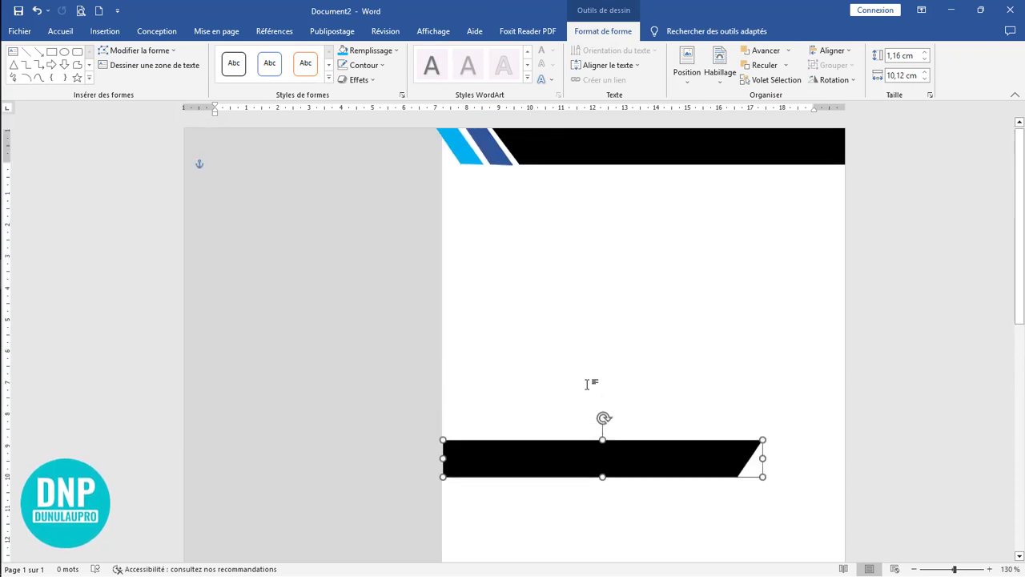
{"action": "left_click", "coordinate": [371, 50]}
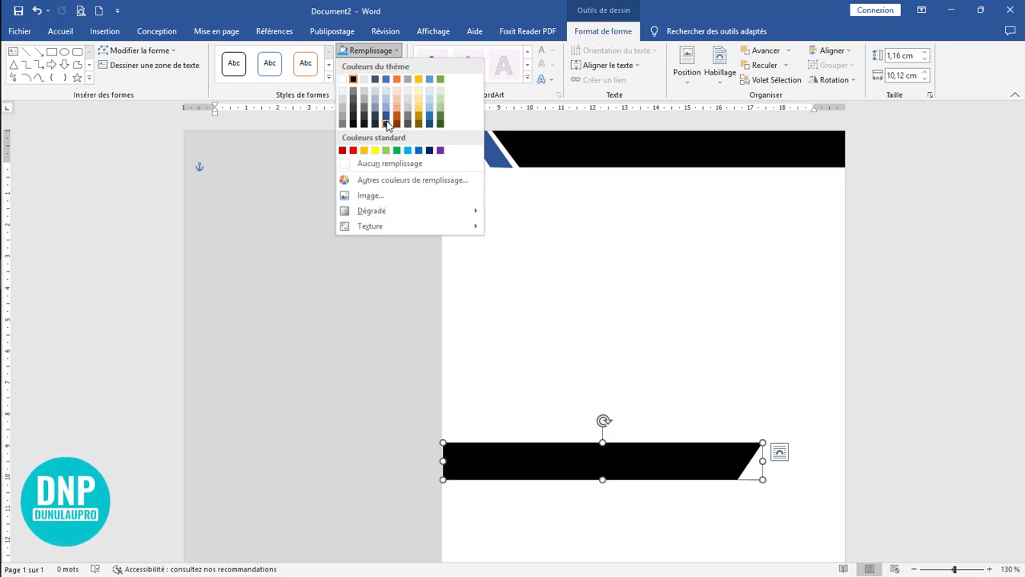
{"action": "left_click", "coordinate": [386, 123]}
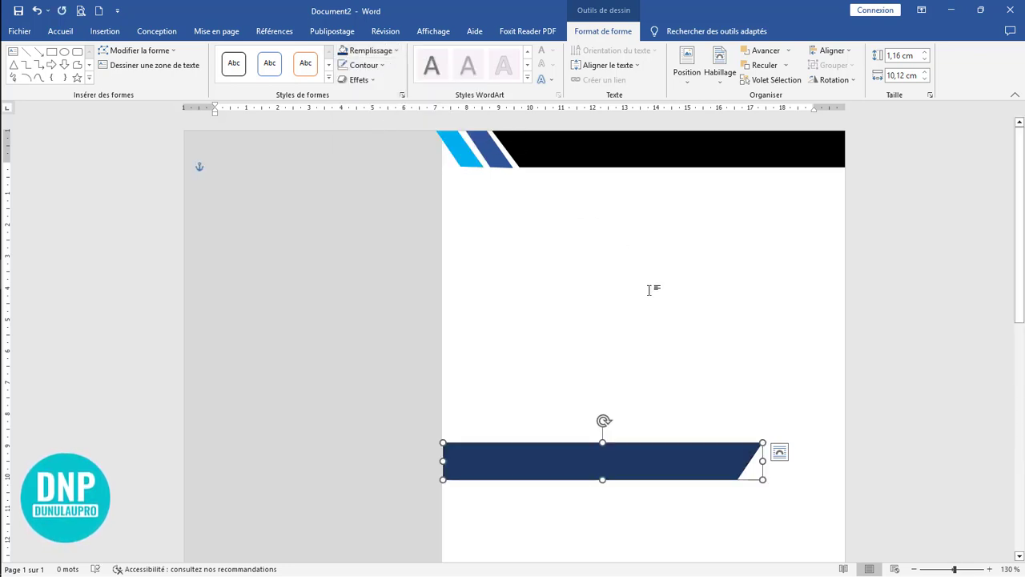
{"action": "left_click", "coordinate": [368, 53]}
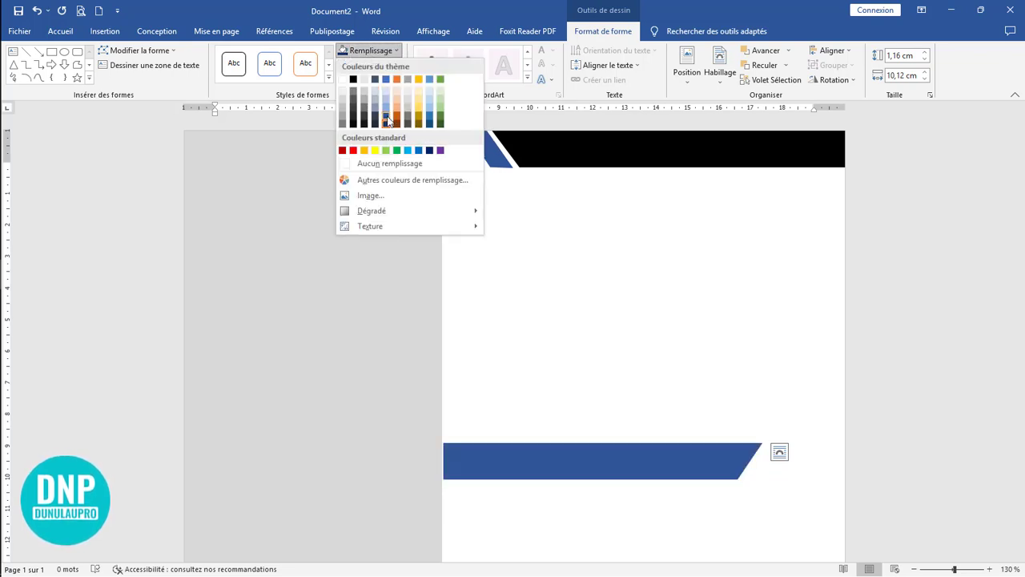
{"action": "left_click", "coordinate": [387, 122]}
{"action": "left_click", "coordinate": [657, 324]}
{"action": "left_click", "coordinate": [594, 461]}
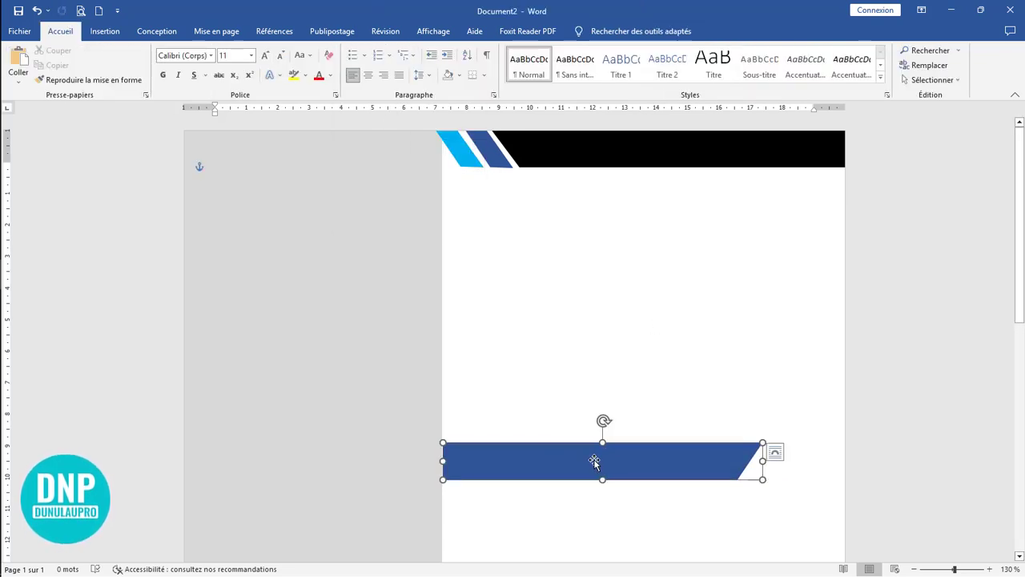
{"action": "left_click", "coordinate": [667, 393]}
Step: Flip the loose dark blue parallelogram, align it just beyond the blue bar's slanted end with a narrow gap, and widen it slightly
{"action": "scroll", "coordinate": [712, 425], "scroll_direction": "down", "scroll_amount": 3}
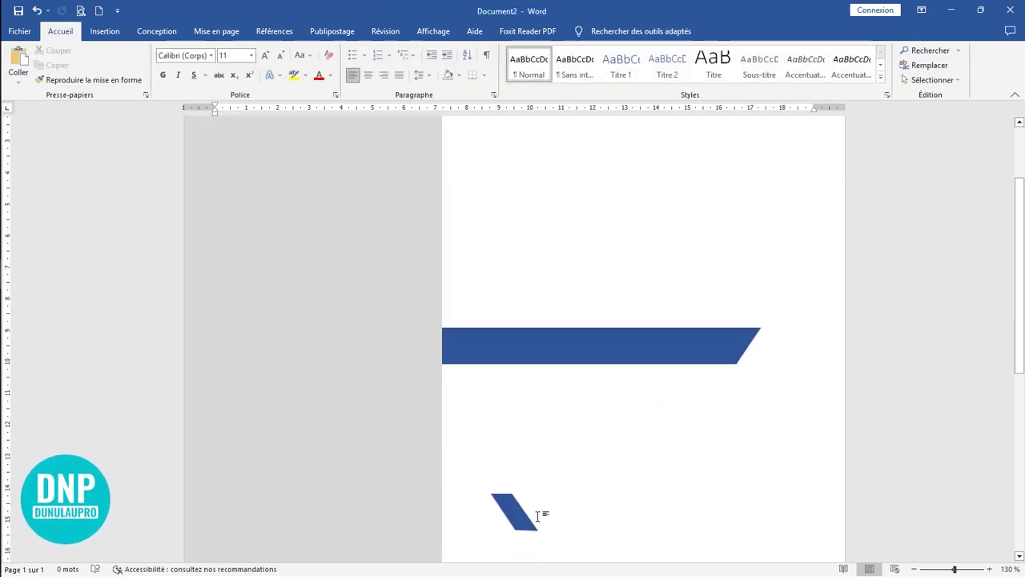
{"action": "scroll", "coordinate": [632, 417], "scroll_direction": "up", "scroll_amount": 3}
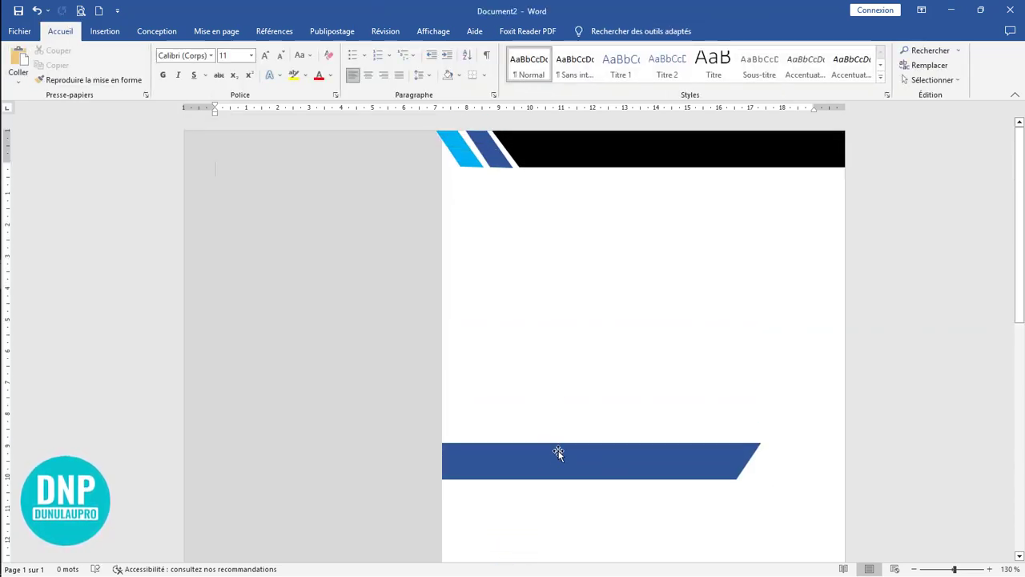
{"action": "scroll", "coordinate": [635, 500], "scroll_direction": "down", "scroll_amount": 4}
{"action": "left_click", "coordinate": [516, 473]}
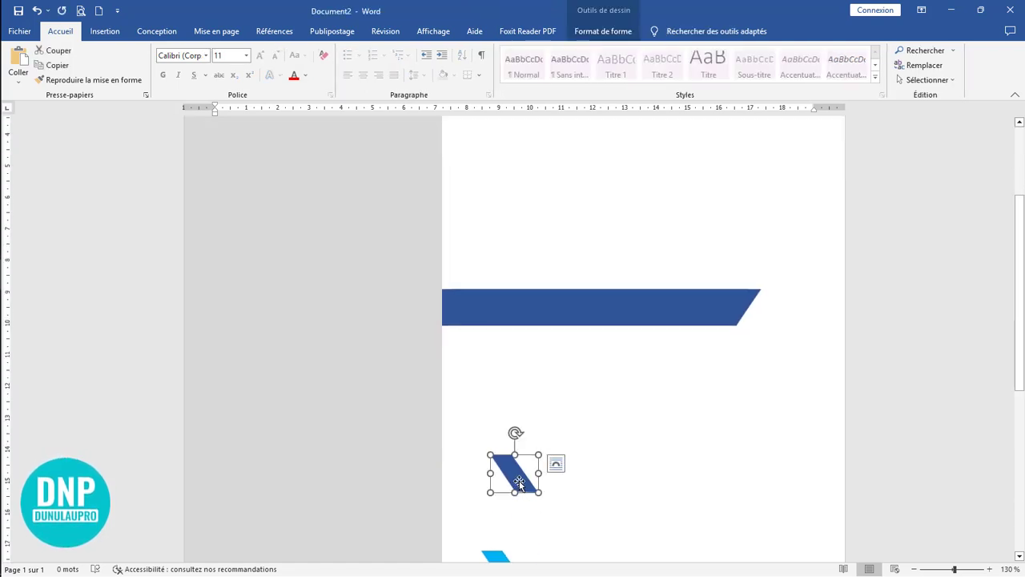
{"action": "left_click_drag", "start_coordinate": [543, 454], "coordinate": [761, 315]}
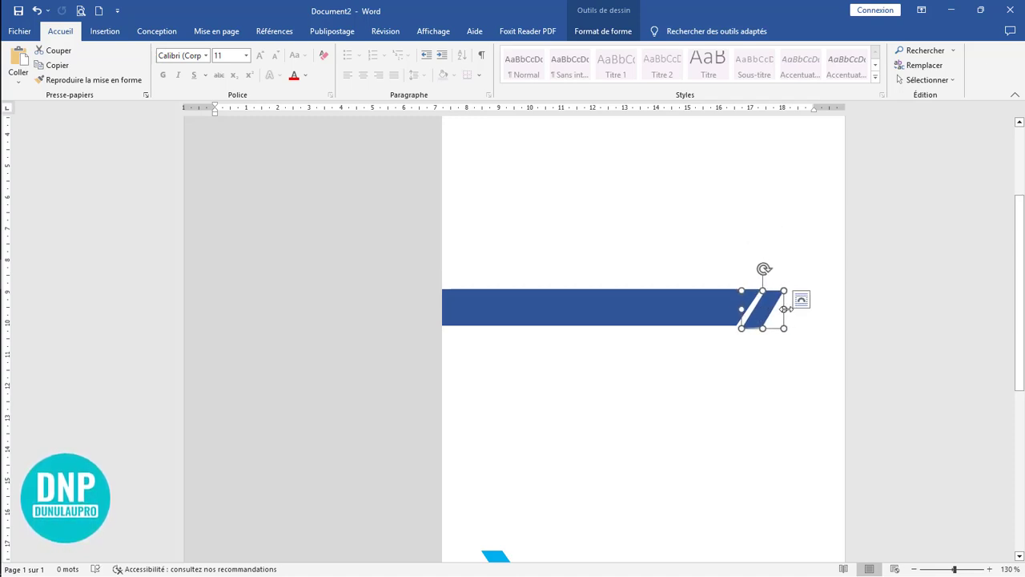
{"action": "left_click", "coordinate": [760, 416]}
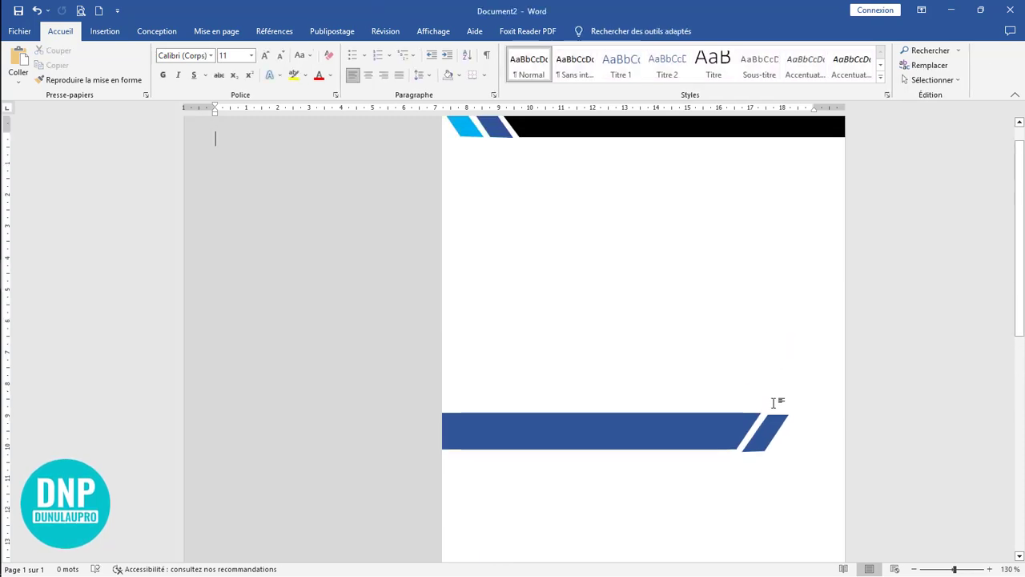
{"action": "left_click", "coordinate": [772, 436]}
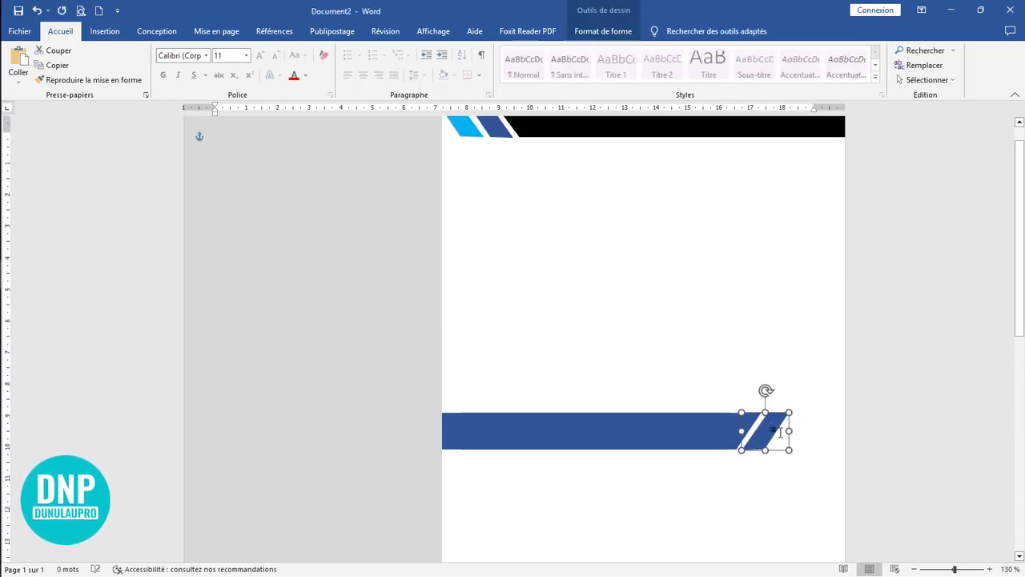
{"action": "left_click", "coordinate": [774, 503]}
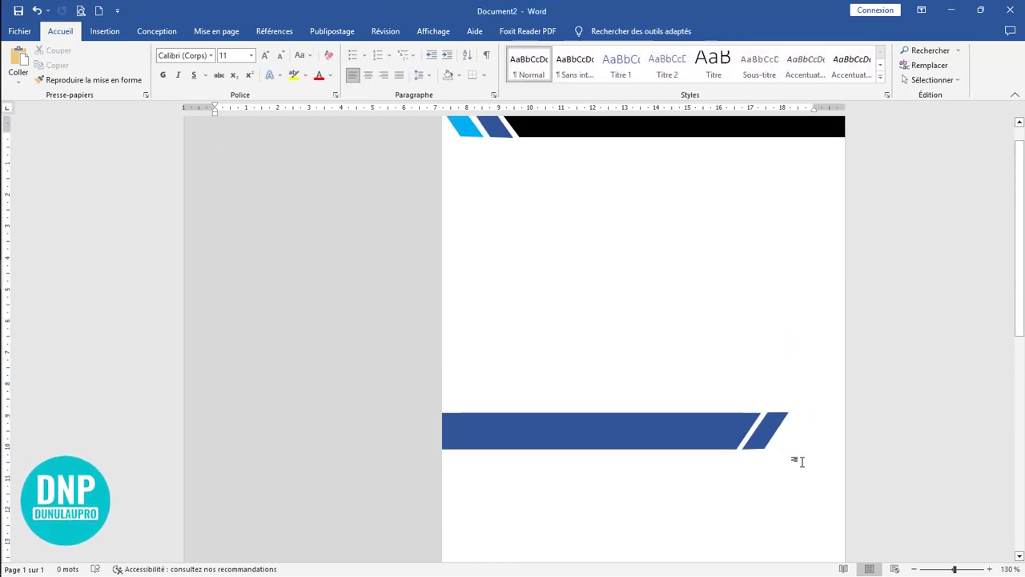
Step: Delete the leftover light blue parallelogram below the blue bar
{"action": "scroll", "coordinate": [698, 374], "scroll_direction": "down", "scroll_amount": 3}
{"action": "left_click", "coordinate": [503, 496]}
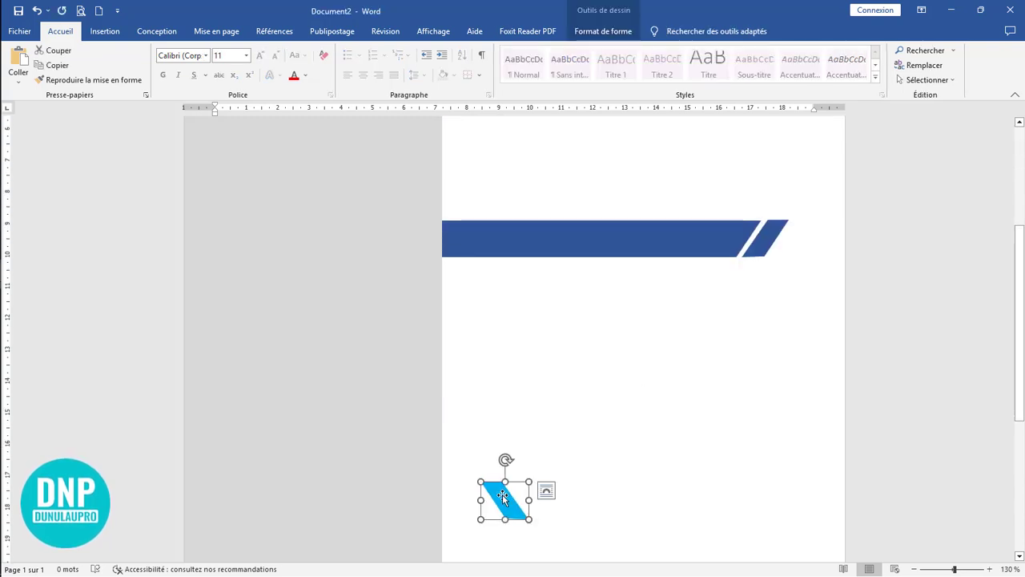
{"action": "key", "text": "Delete"}
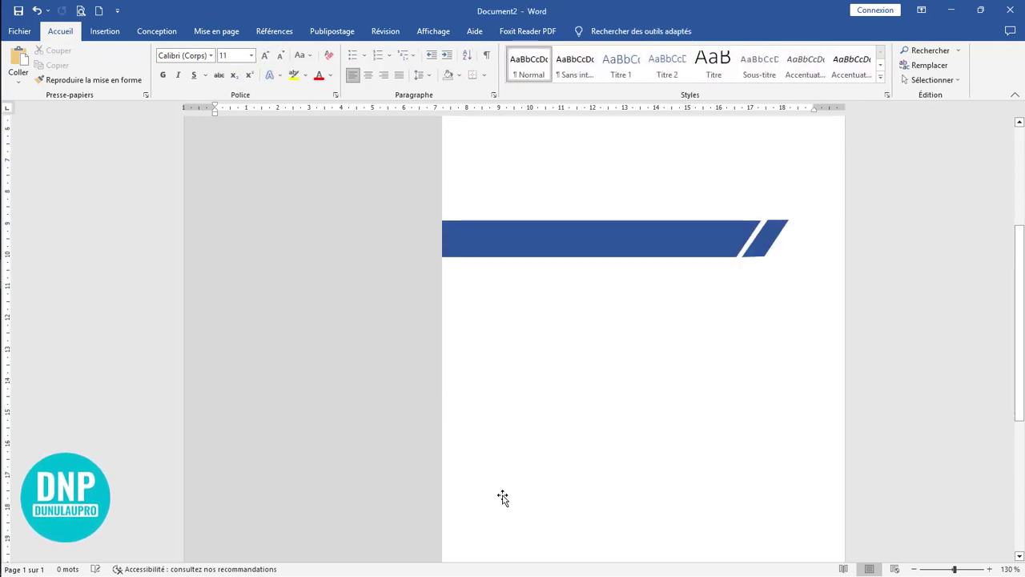
Step: Group the blue bar with the parallelogram at its slanted end
{"action": "scroll", "coordinate": [721, 401], "scroll_direction": "up", "scroll_amount": 3}
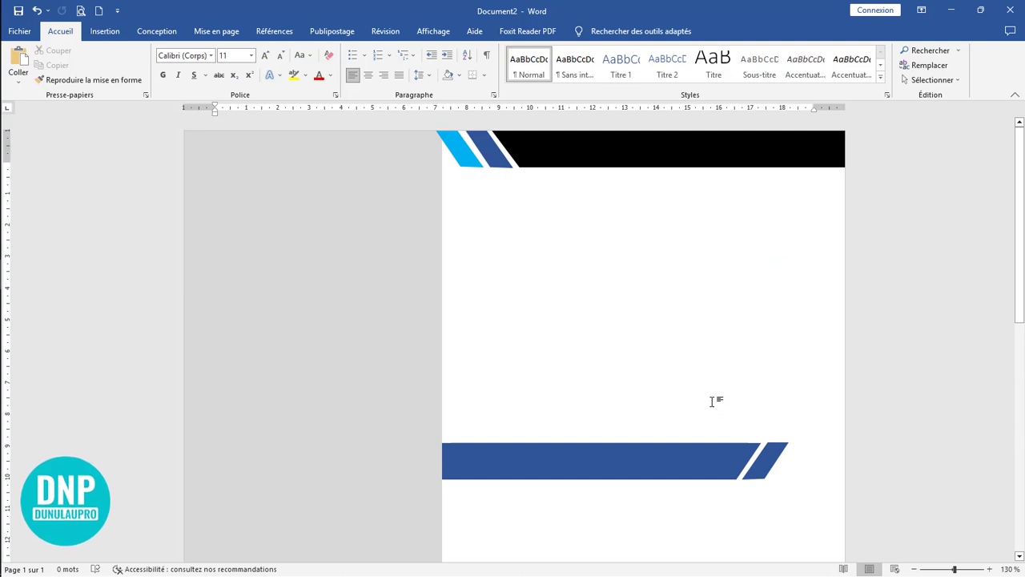
{"action": "left_click", "coordinate": [606, 474]}
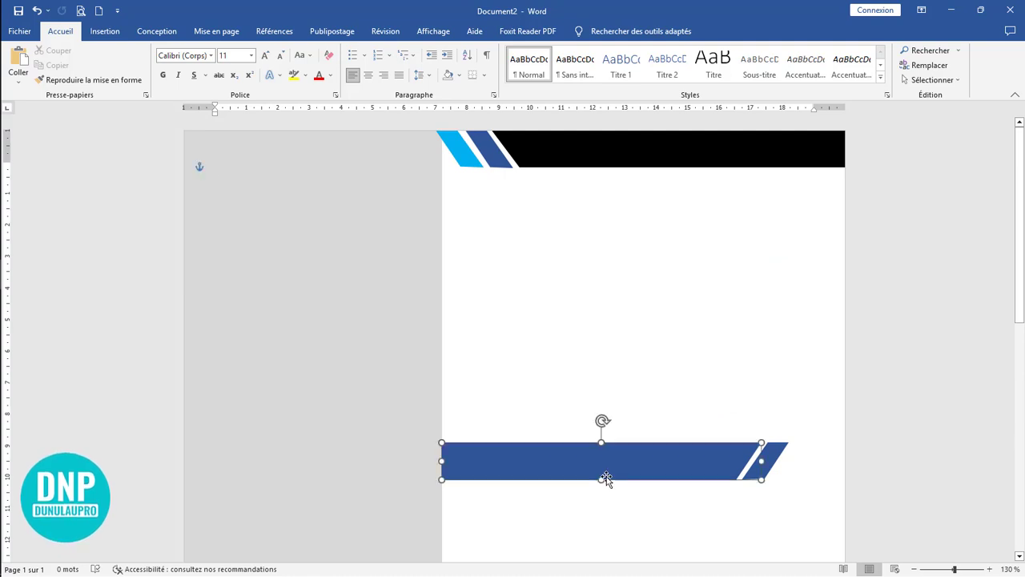
{"action": "left_click", "coordinate": [776, 471], "text": "shift"}
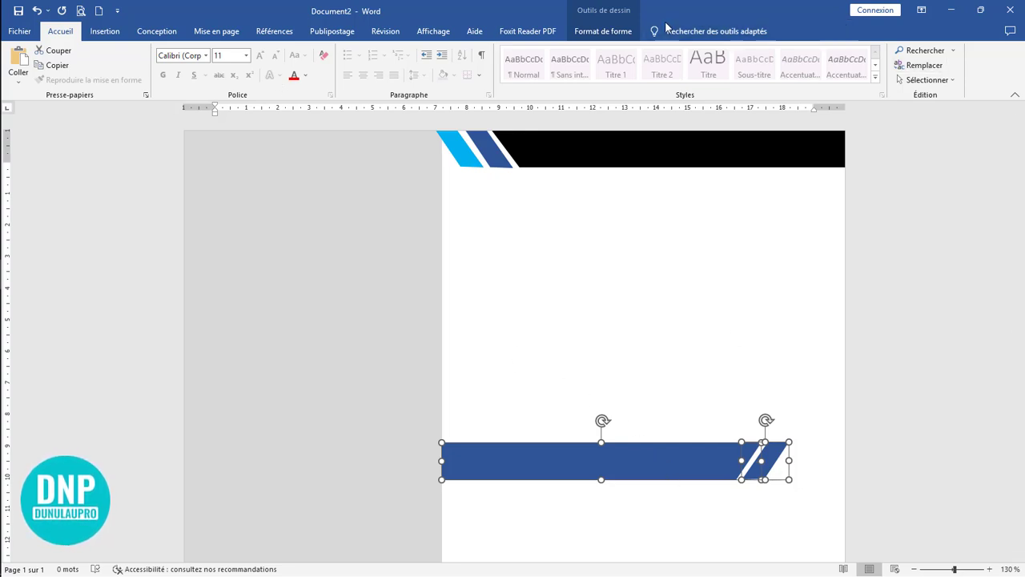
{"action": "left_click", "coordinate": [612, 34]}
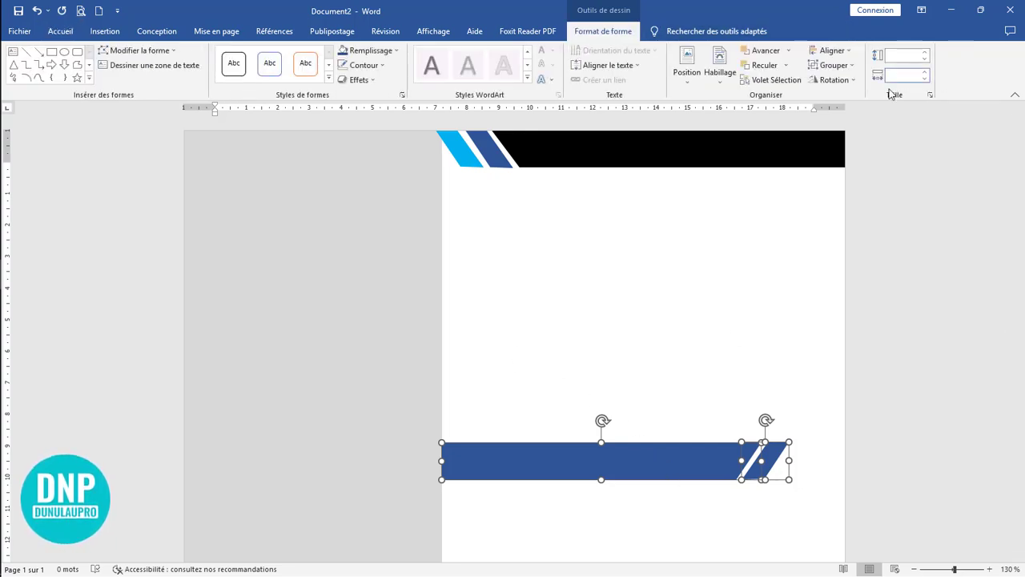
{"action": "left_click", "coordinate": [833, 65]}
{"action": "left_click", "coordinate": [840, 82]}
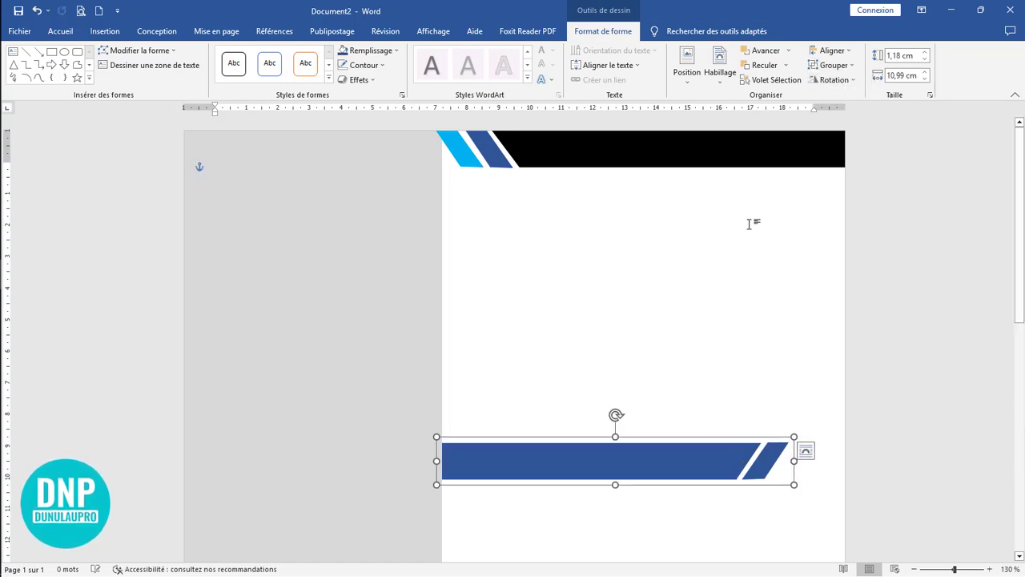
{"action": "left_click", "coordinate": [653, 316]}
Step: Extend the grouped header banner slightly left over the grey sidebar and make it slightly taller
{"action": "left_click", "coordinate": [420, 193]}
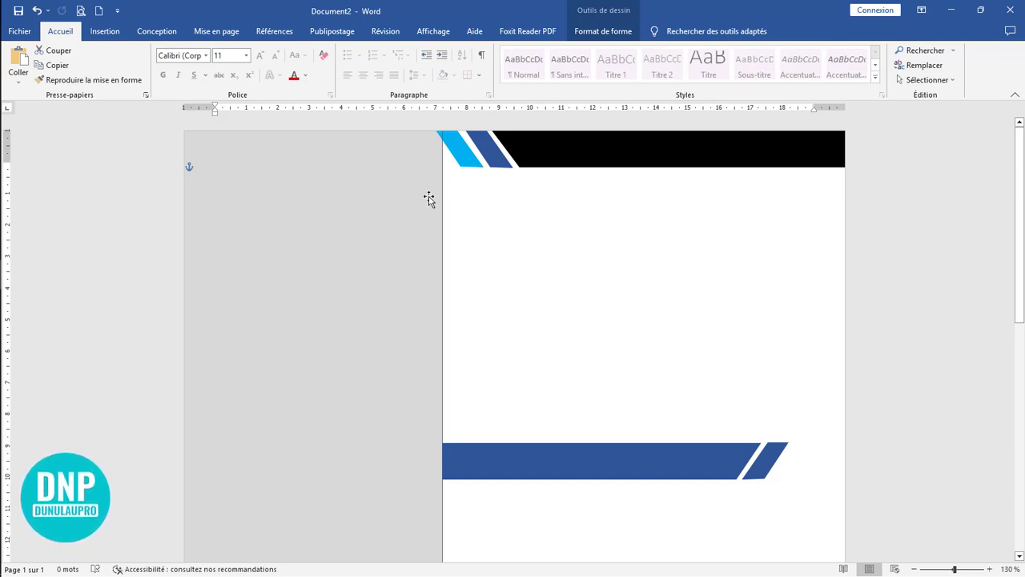
{"action": "left_click", "coordinate": [474, 163]}
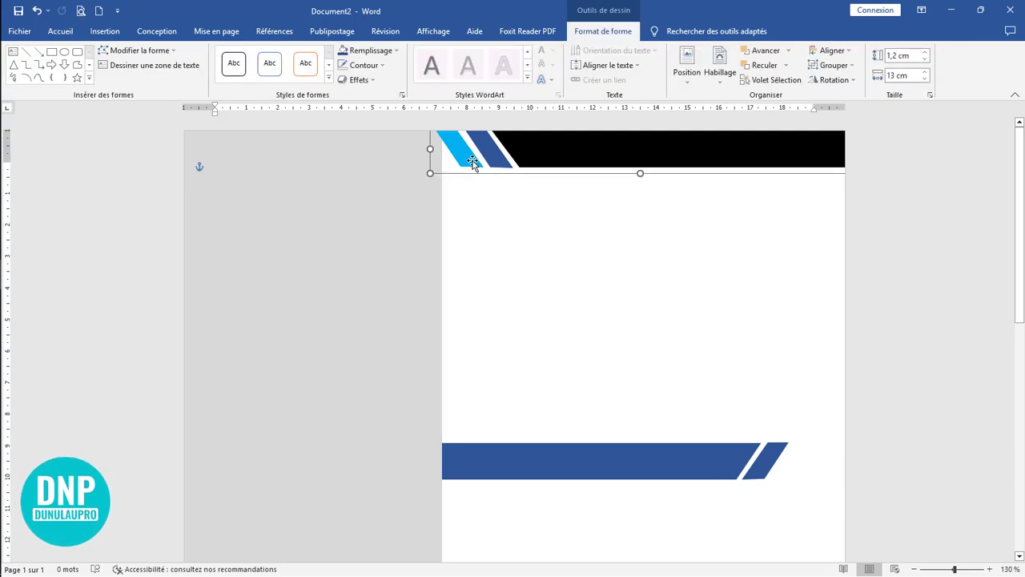
{"action": "left_click_drag", "start_coordinate": [430, 149], "coordinate": [421, 150]}
{"action": "left_click_drag", "start_coordinate": [636, 173], "coordinate": [635, 174]}
Step: Bring the grey sidebar forward so it covers the overhanging end of the slanted header banner
{"action": "left_click", "coordinate": [417, 233]}
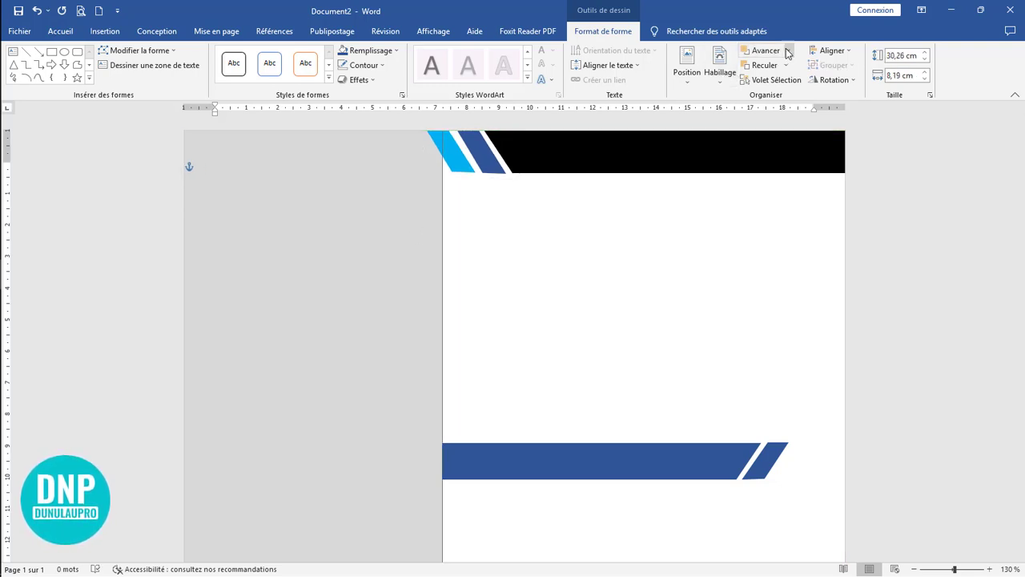
{"action": "left_click", "coordinate": [722, 80]}
{"action": "left_click", "coordinate": [723, 82]}
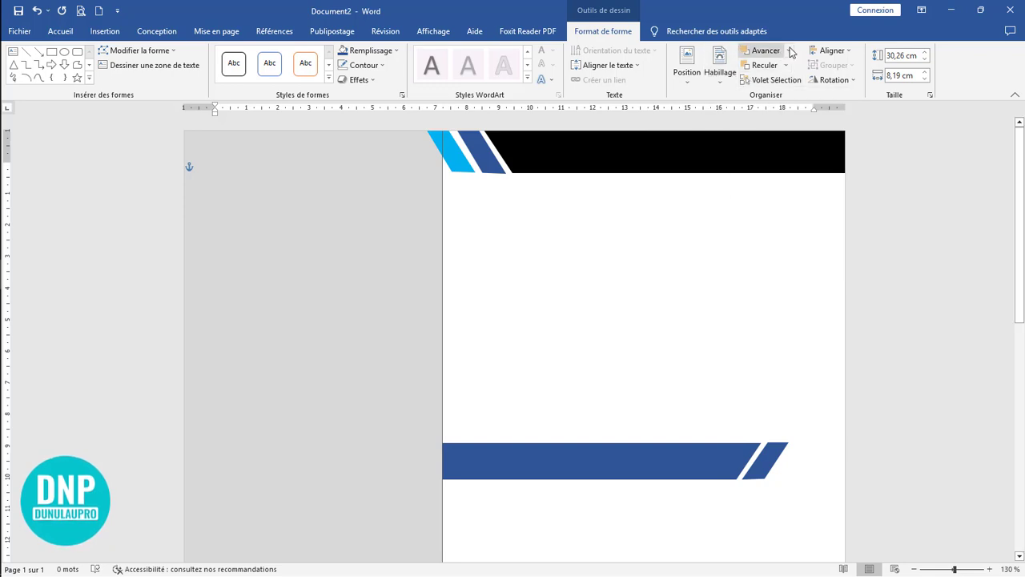
{"action": "left_click", "coordinate": [766, 50]}
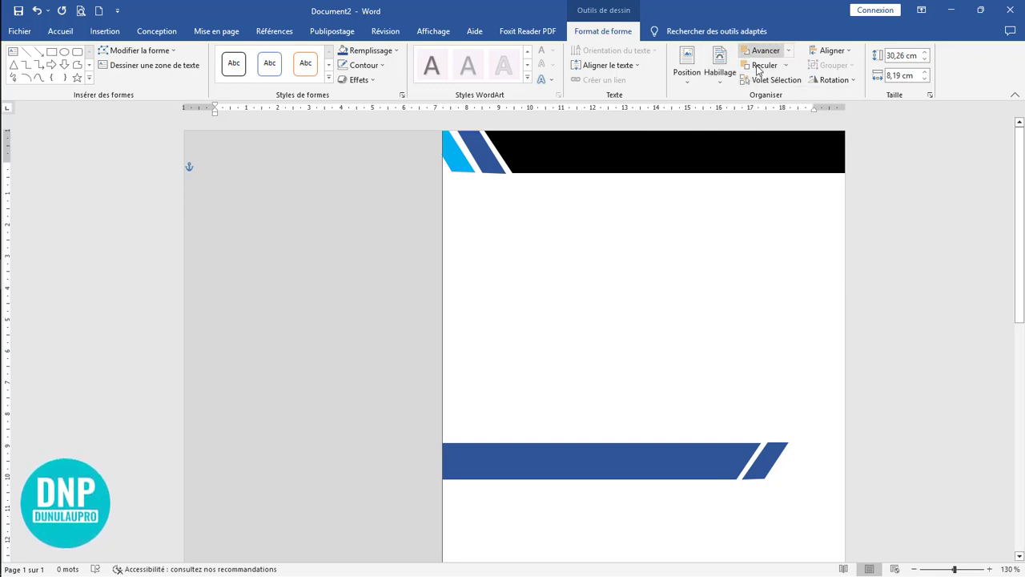
{"action": "left_click", "coordinate": [647, 224]}
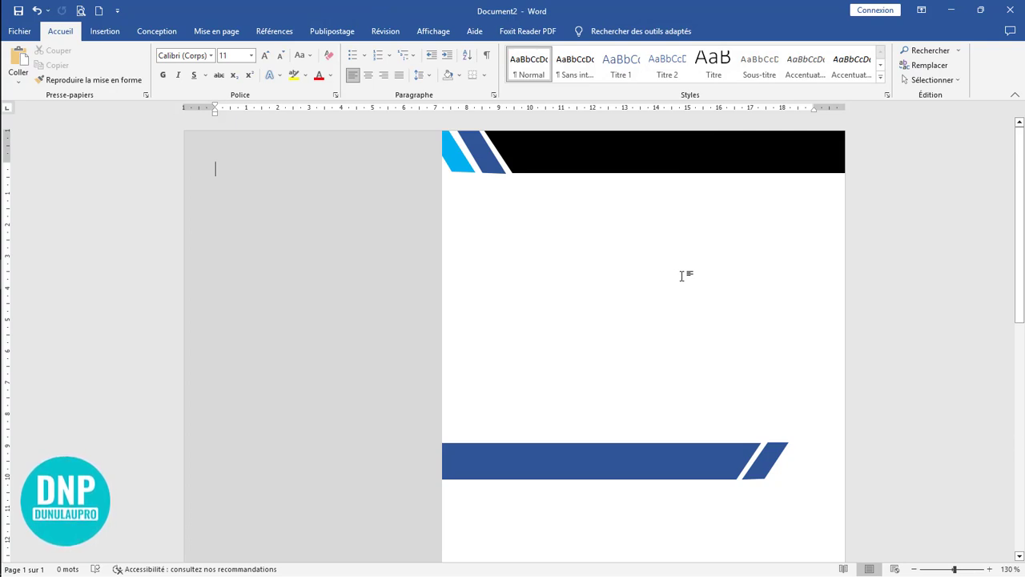
Step: Duplicate the grouped blue section bar straight down into the lower part of the page, keeping it flush with the sidebar
{"action": "scroll", "coordinate": [682, 275], "scroll_direction": "down", "scroll_amount": 3}
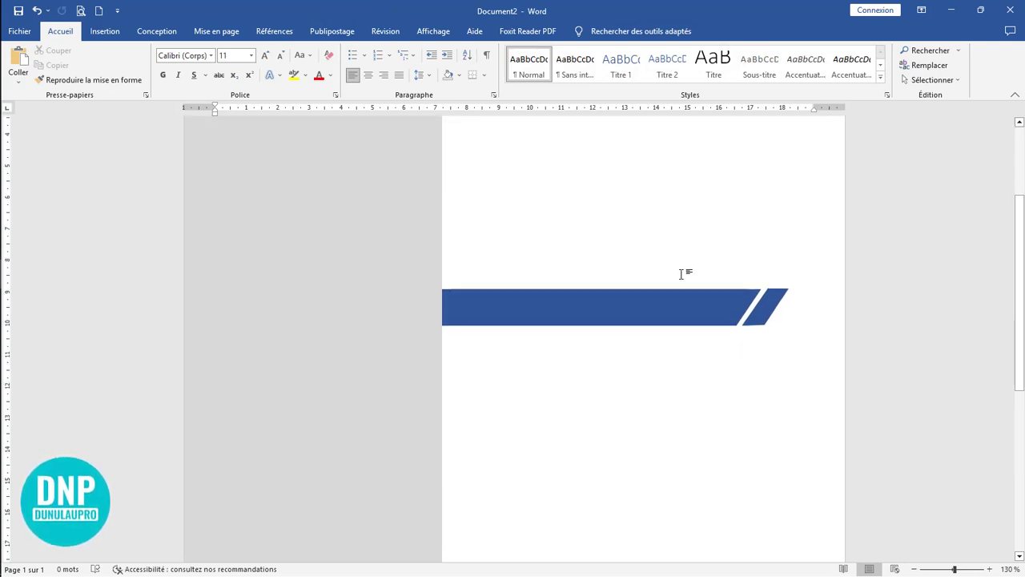
{"action": "scroll", "coordinate": [705, 240], "scroll_direction": "down", "scroll_amount": 3}
{"action": "scroll", "coordinate": [723, 240], "scroll_direction": "up", "scroll_amount": 6}
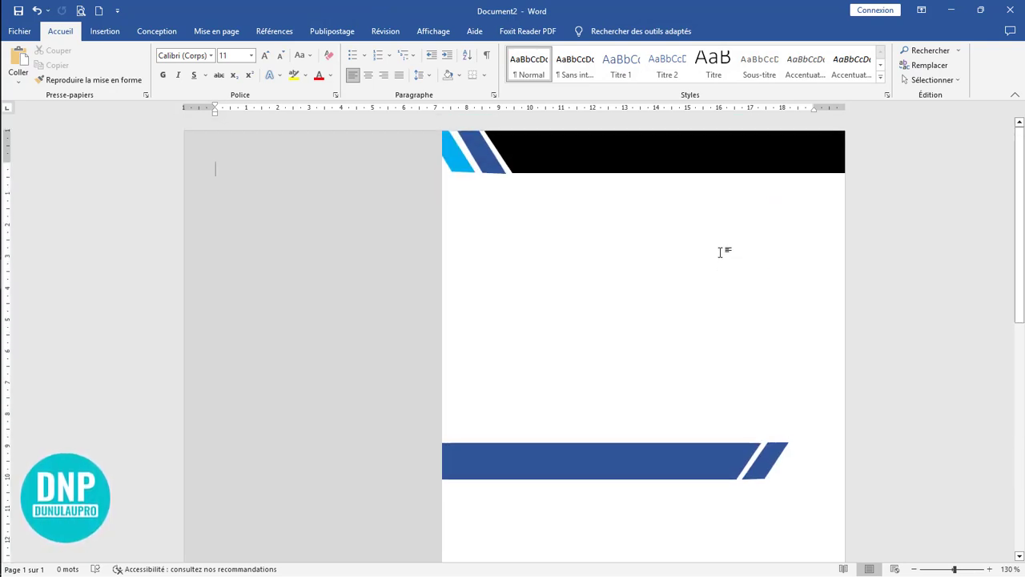
{"action": "scroll", "coordinate": [704, 272], "scroll_direction": "down", "scroll_amount": 7, "text": "ctrl"}
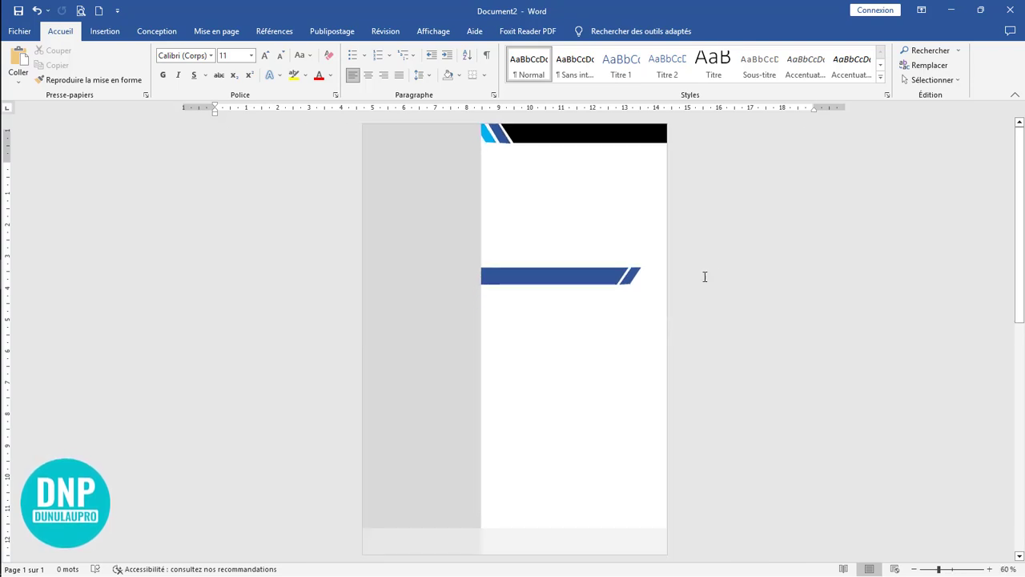
{"action": "left_click", "coordinate": [568, 279]}
{"action": "left_click_drag", "start_coordinate": [568, 282], "coordinate": [568, 436], "text": "ctrl"}
{"action": "left_click", "coordinate": [617, 343]}
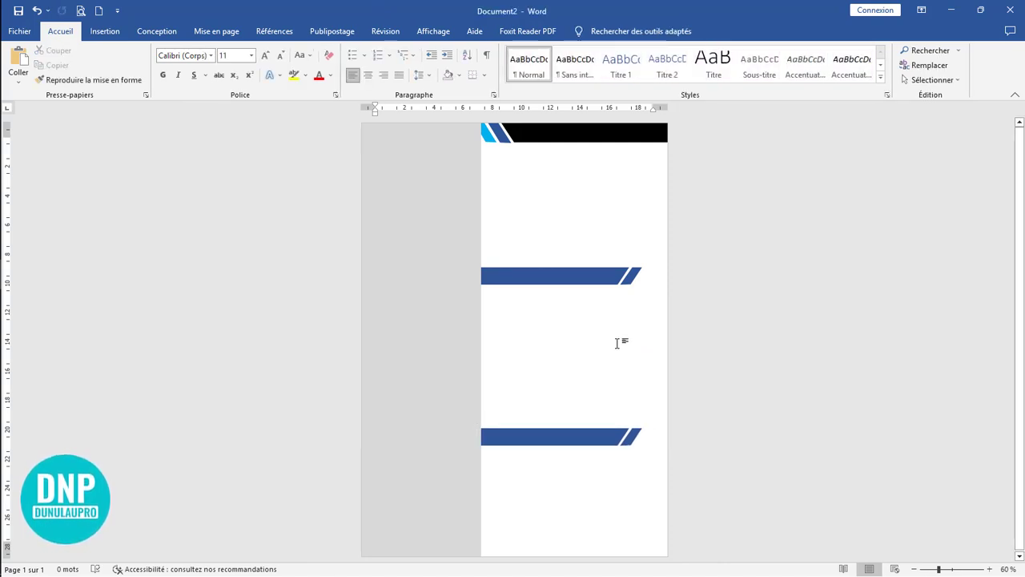
Step: Draw a rectangle about 9.28 cm high and 7.8 cm wide over the top of the grey sidebar
{"action": "left_click", "coordinate": [439, 213]}
{"action": "left_click", "coordinate": [614, 192]}
{"action": "left_click", "coordinate": [104, 30]}
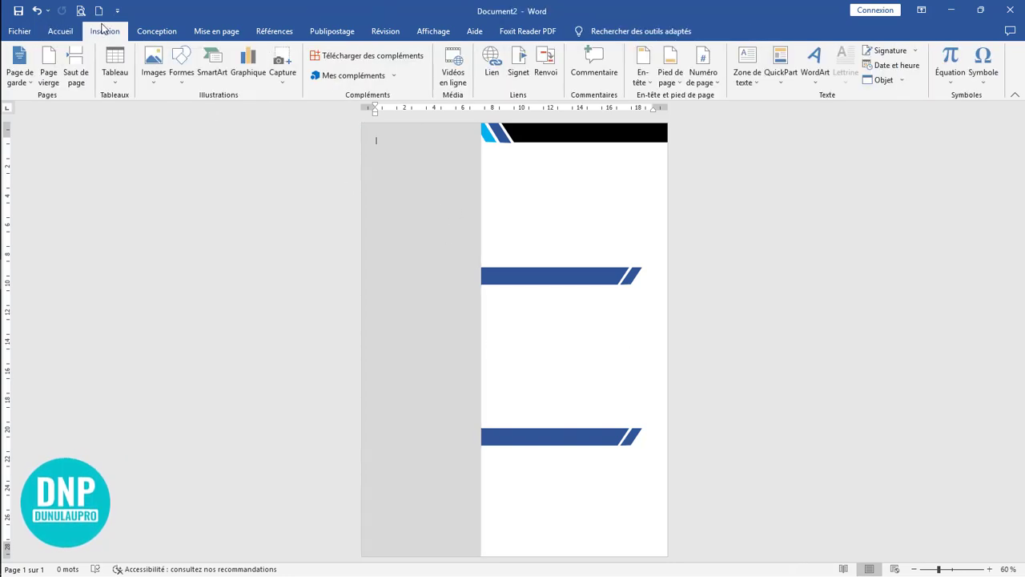
{"action": "left_click", "coordinate": [182, 64]}
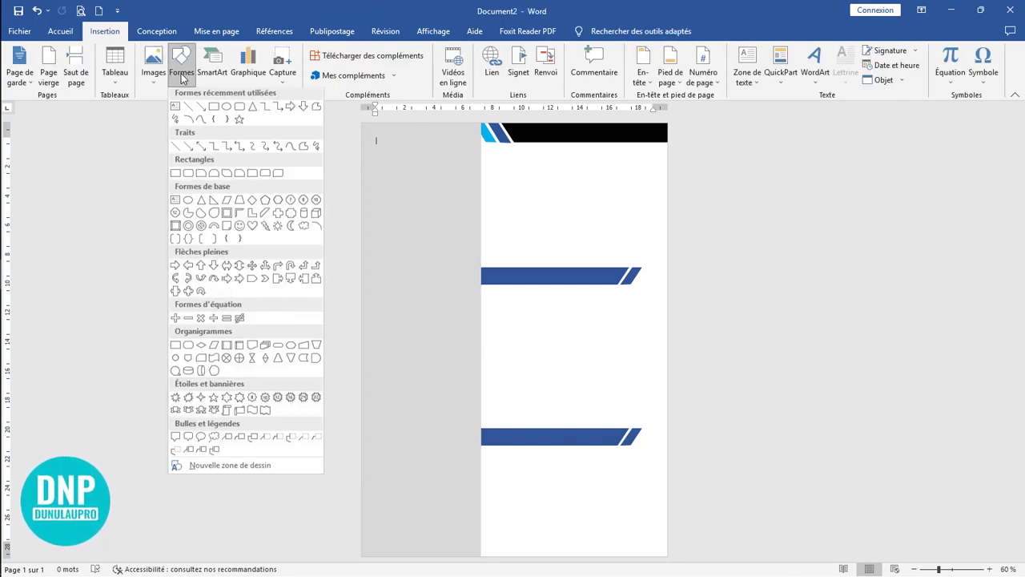
{"action": "left_click", "coordinate": [213, 113]}
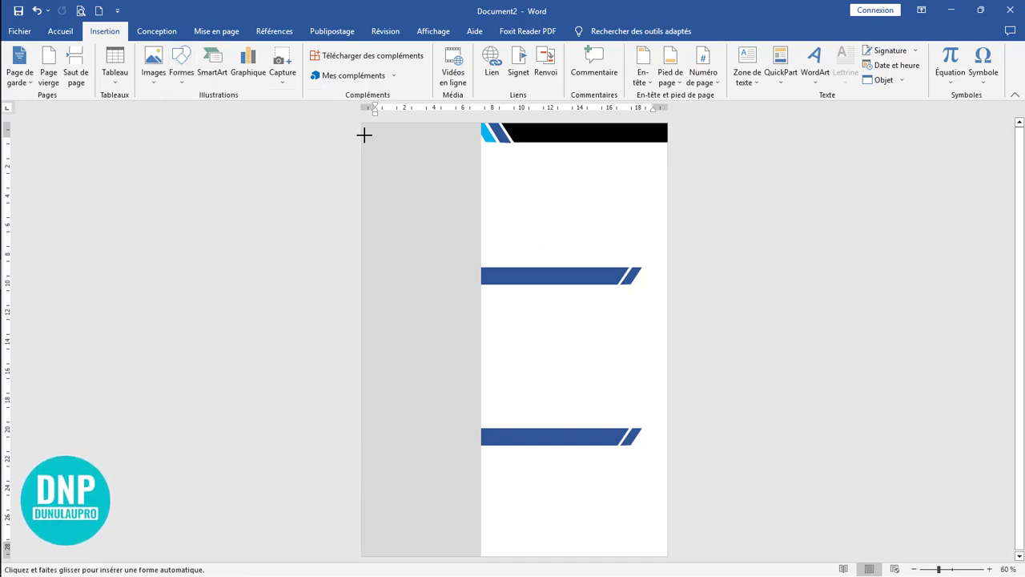
{"action": "mouse_move", "coordinate": [364, 126]}
{"action": "left_mouse_down"}
{"action": "mouse_move", "coordinate": [373, 197]}
{"action": "mouse_move", "coordinate": [441, 304]}
{"action": "mouse_move", "coordinate": [475, 291]}
{"action": "mouse_move", "coordinate": [478, 262]}
{"action": "left_mouse_up"}
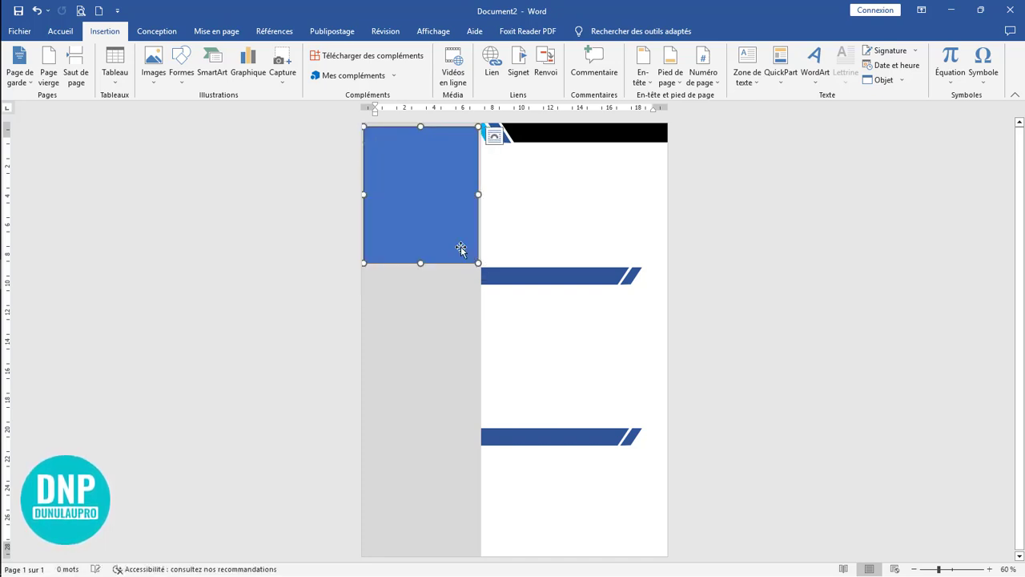
{"action": "right_click", "coordinate": [405, 152]}
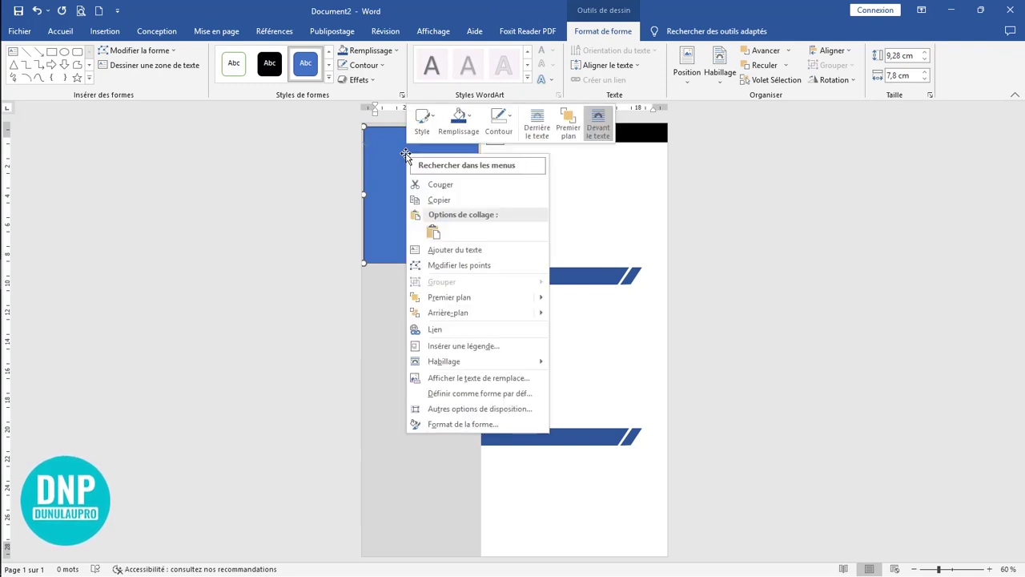
{"action": "left_click", "coordinate": [460, 121]}
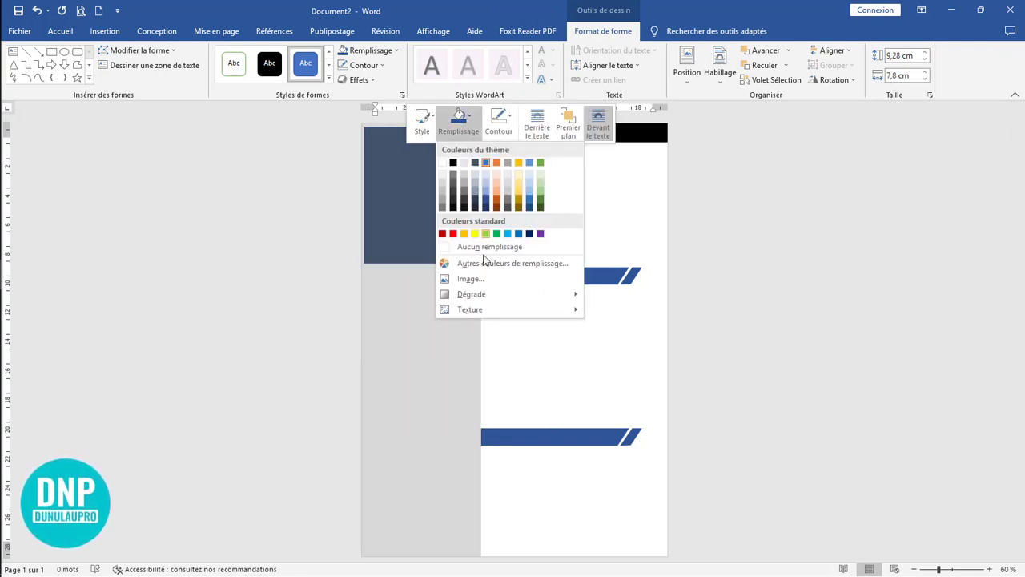
{"action": "left_click", "coordinate": [489, 280]}
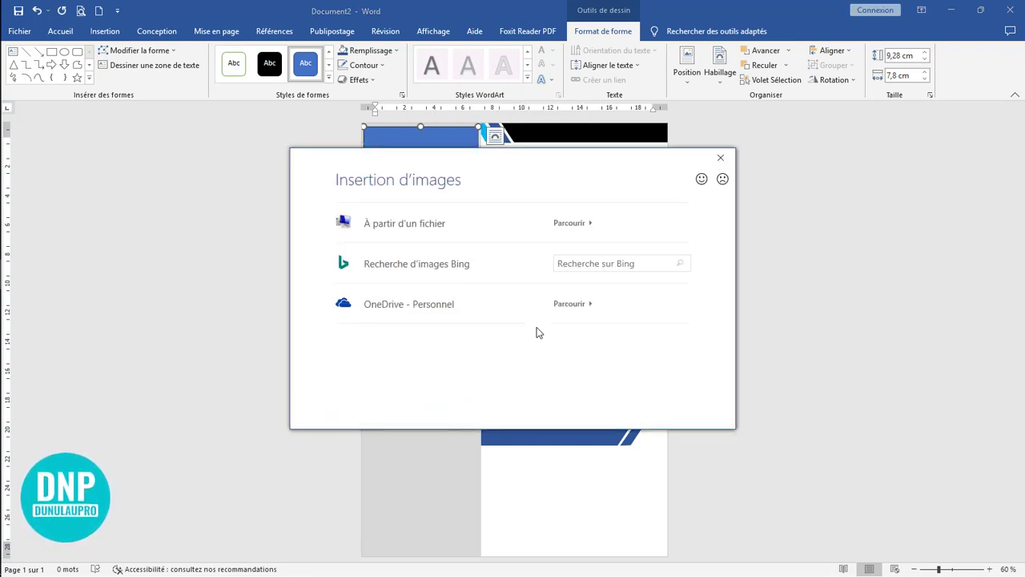
{"action": "left_click", "coordinate": [476, 233]}
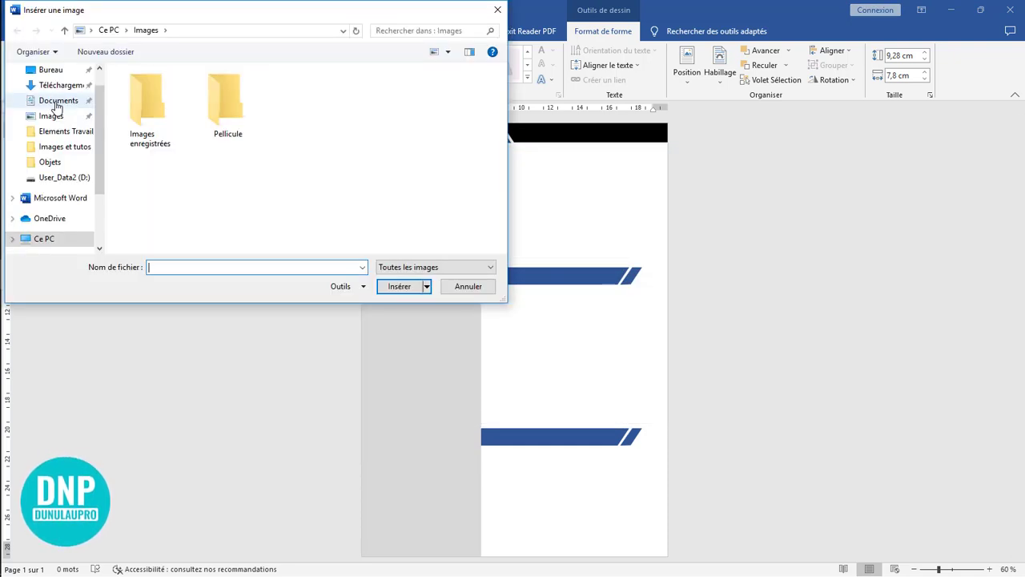
{"action": "left_click", "coordinate": [51, 70]}
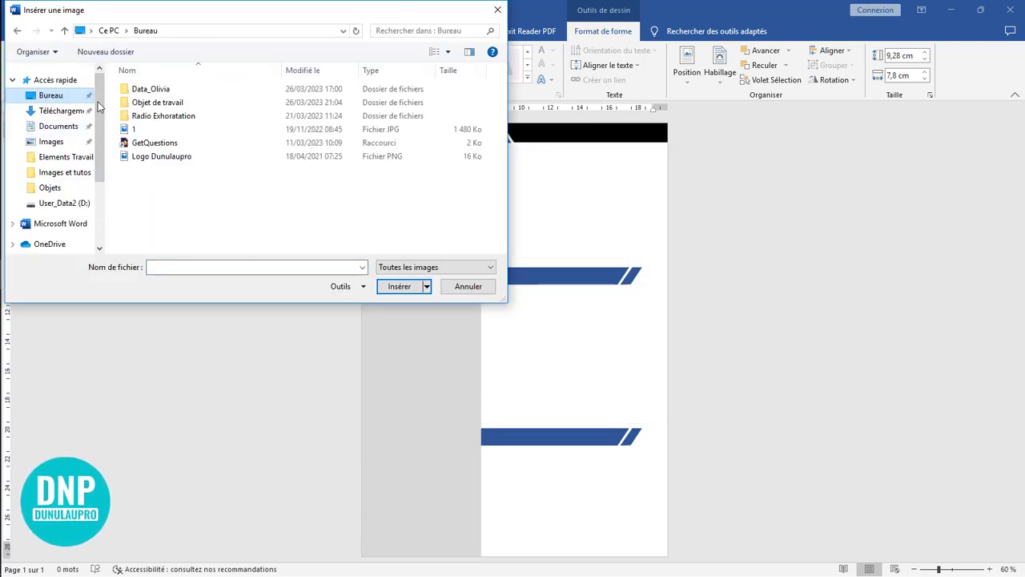
{"action": "double_click", "coordinate": [184, 103]}
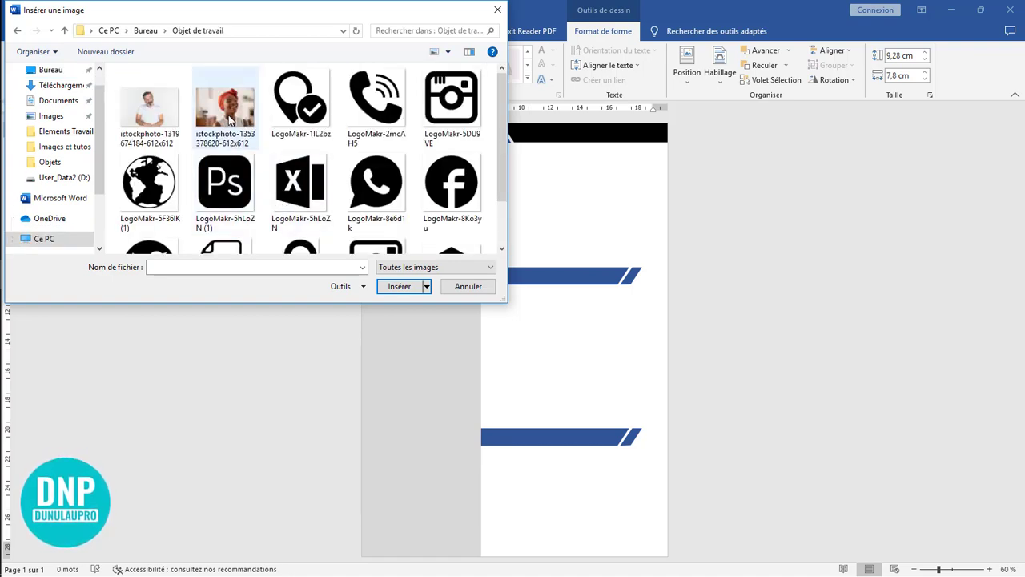
{"action": "left_click", "coordinate": [226, 112]}
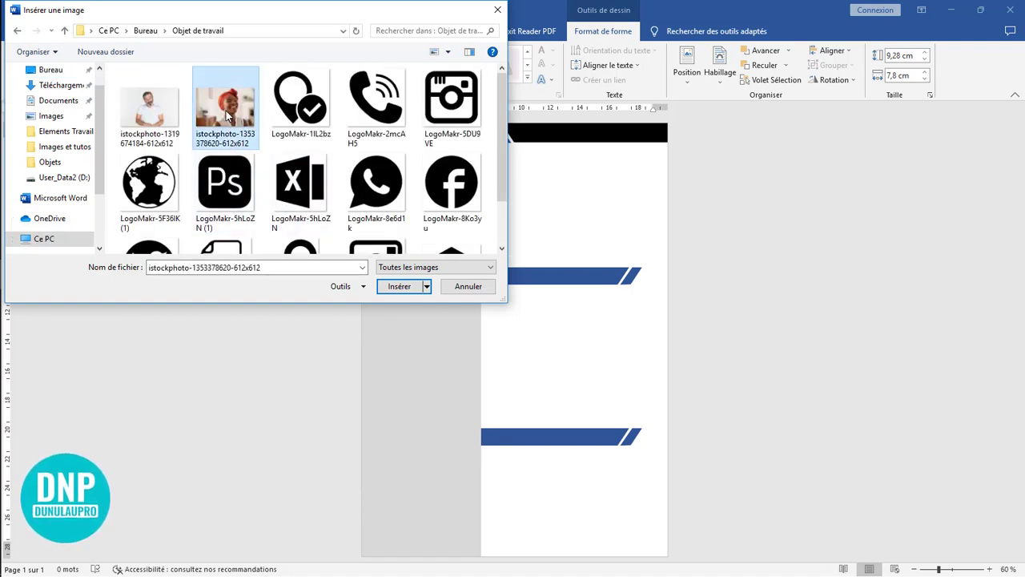
{"action": "left_click", "coordinate": [403, 287]}
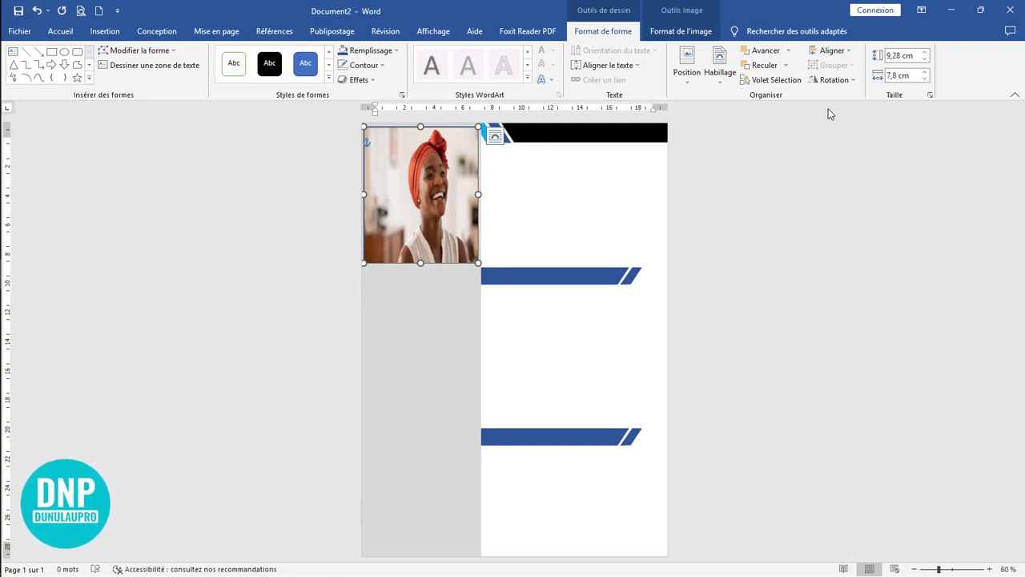
Step: Crop the picture with the Remplir option, then slightly enlarge and shift it to centre the face within the rectangle
{"action": "left_click", "coordinate": [686, 33]}
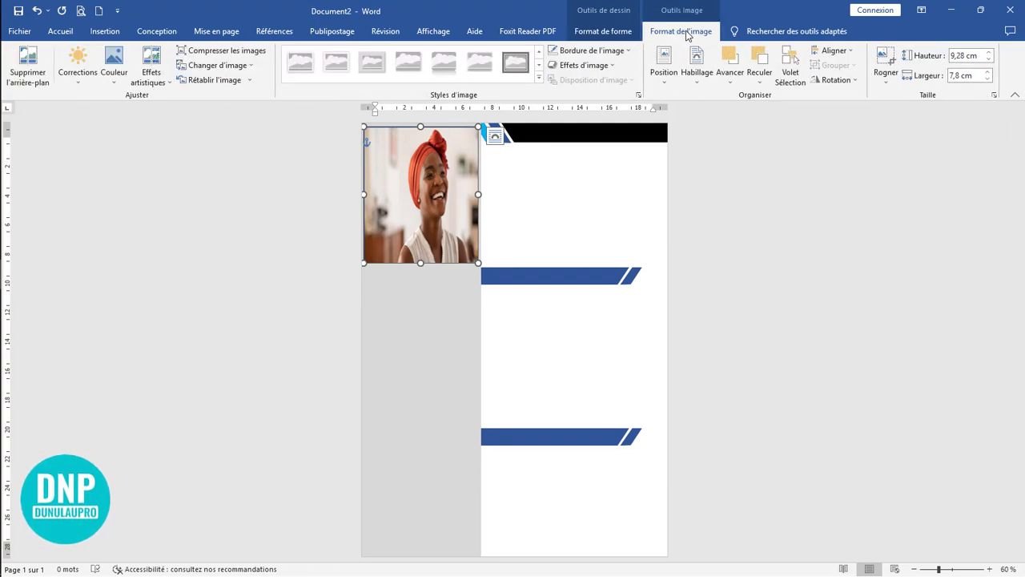
{"action": "left_click", "coordinate": [886, 80]}
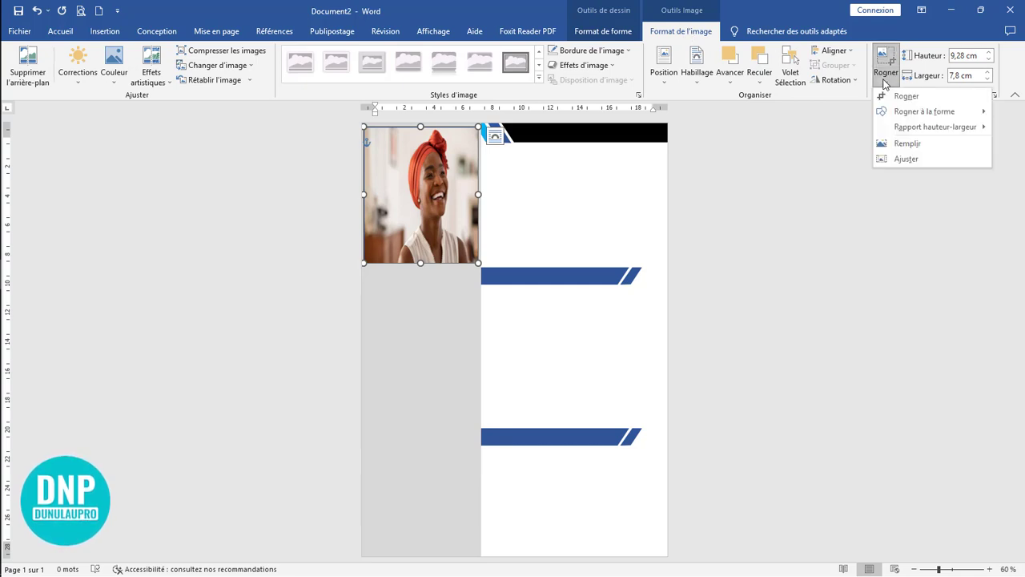
{"action": "left_click", "coordinate": [908, 144]}
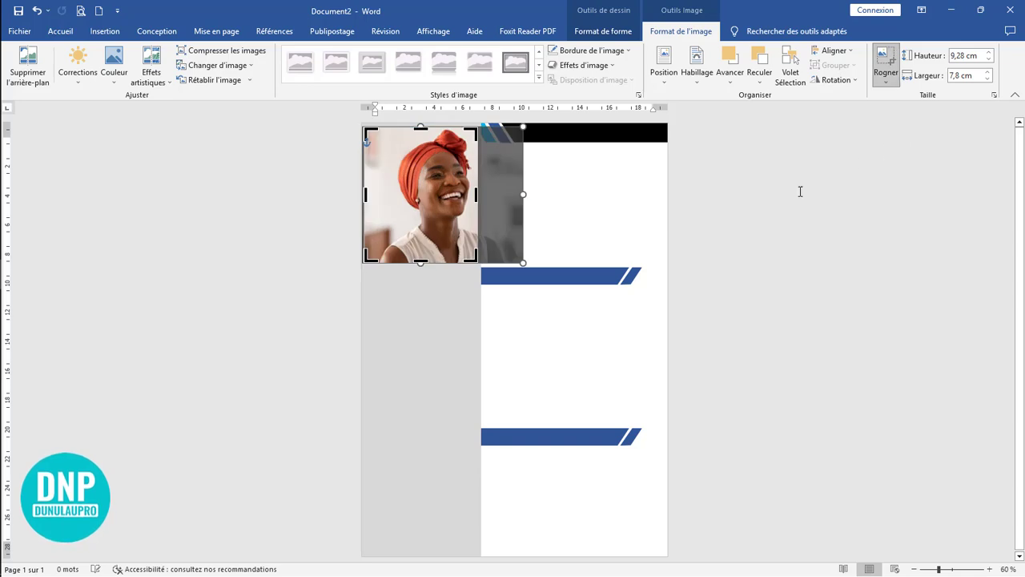
{"action": "left_click_drag", "start_coordinate": [523, 262], "coordinate": [505, 275]}
{"action": "left_click_drag", "start_coordinate": [450, 243], "coordinate": [433, 240]}
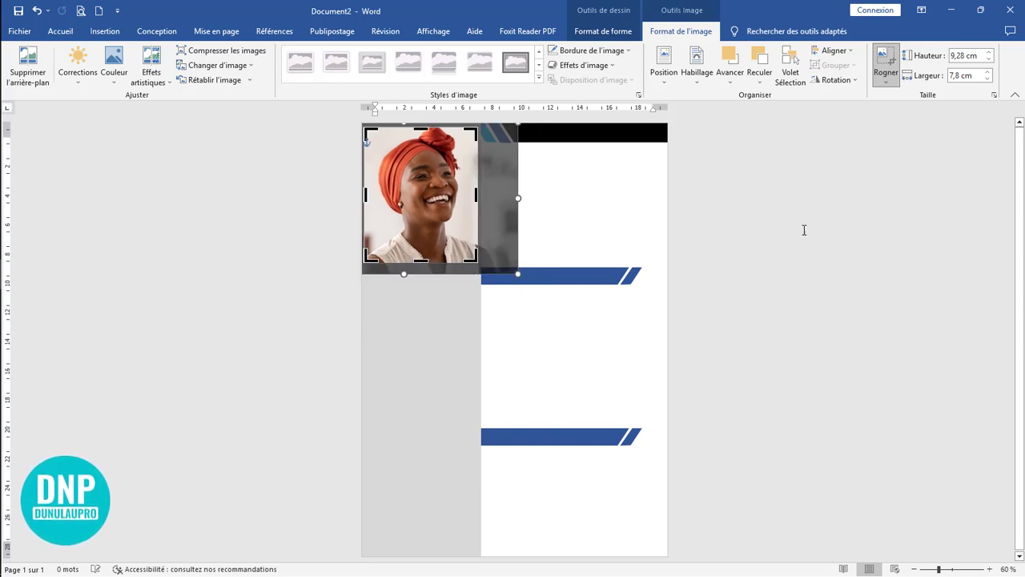
{"action": "left_click", "coordinate": [886, 58]}
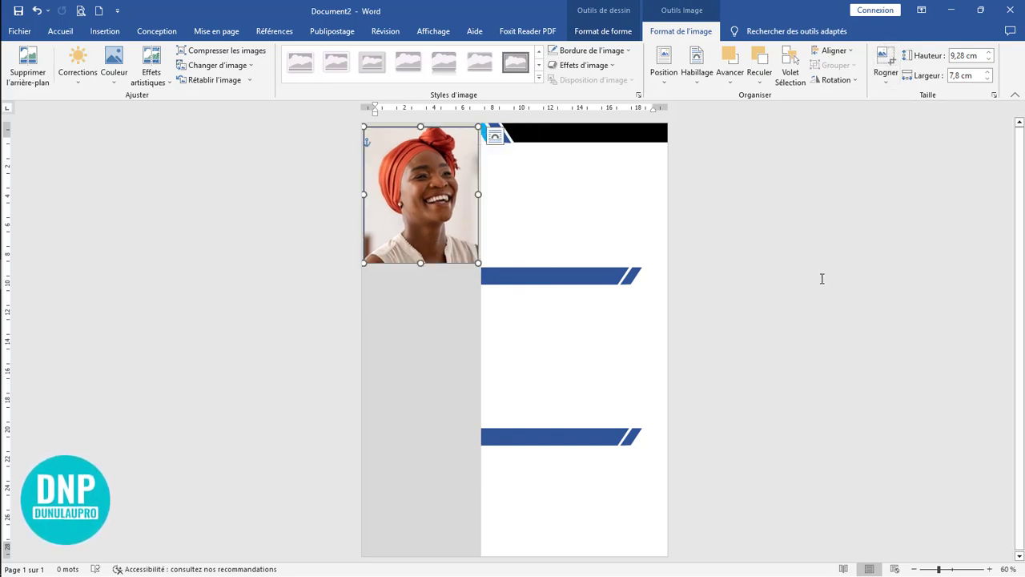
{"action": "left_click", "coordinate": [822, 282]}
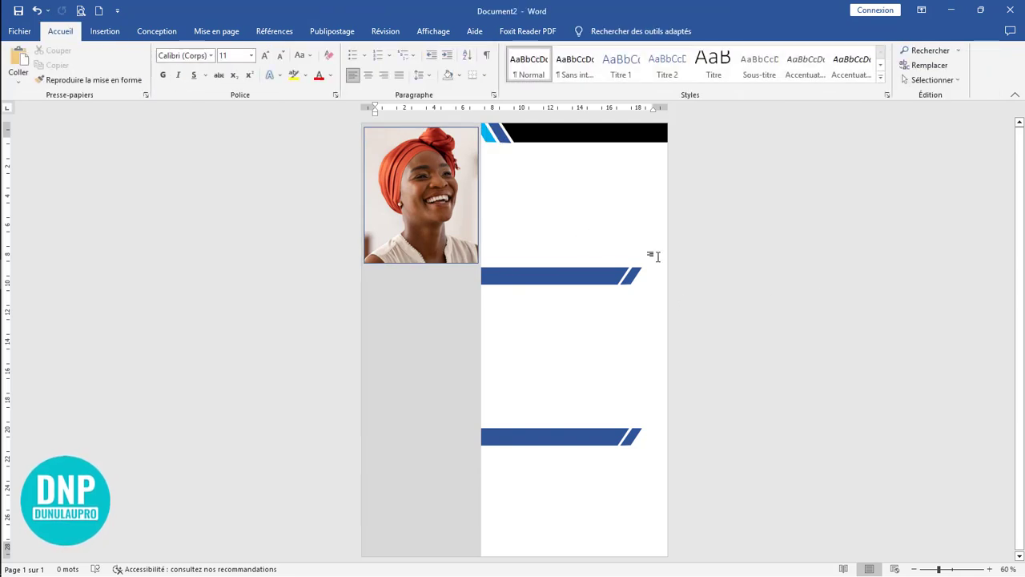
Step: Enlarge the photo rectangle to about 10.07 by 8.19 cm, flush with the page's top-left corner and the sidebar's full width
{"action": "left_click", "coordinate": [422, 225]}
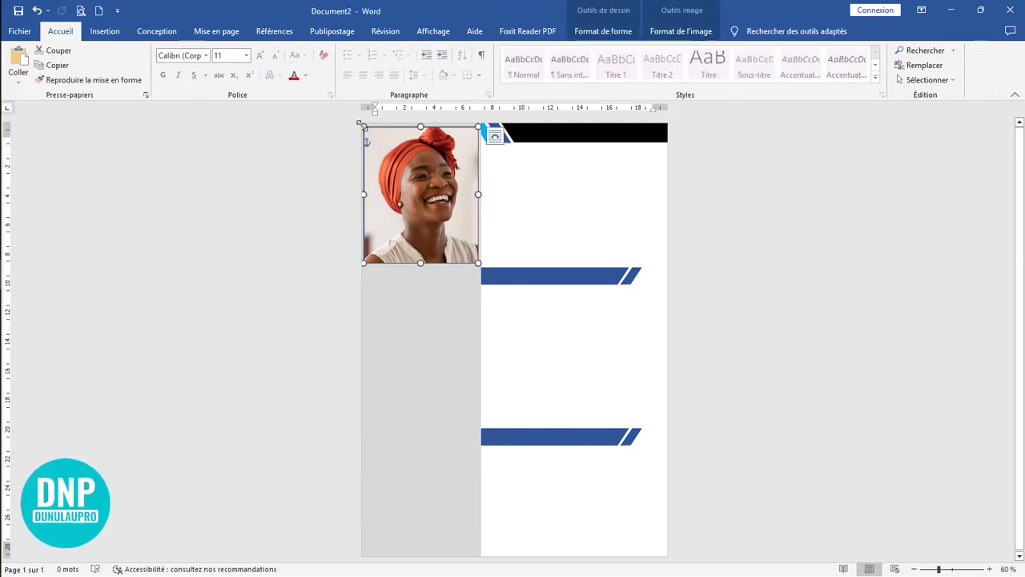
{"action": "left_click_drag", "start_coordinate": [360, 125], "coordinate": [362, 122]}
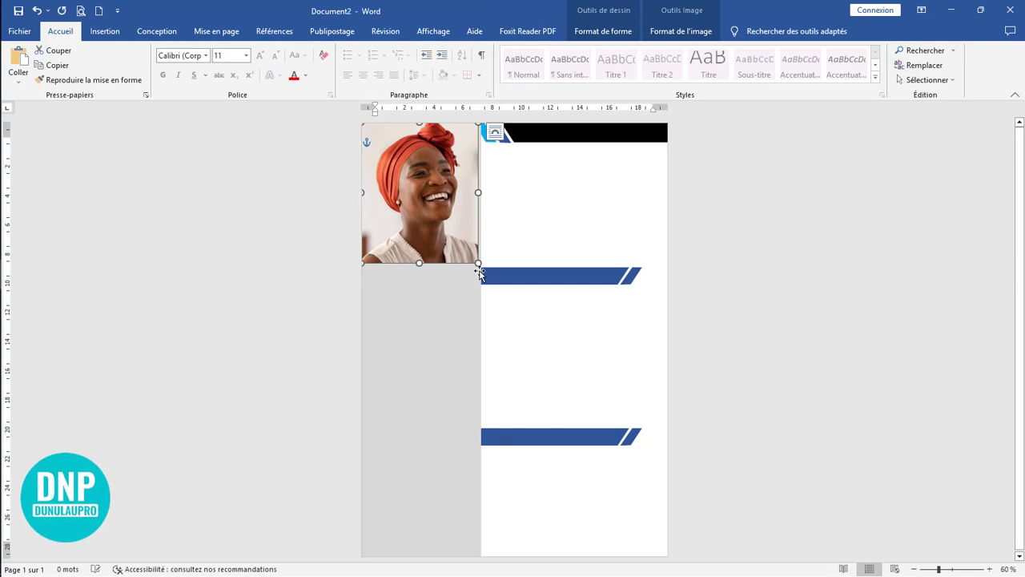
{"action": "left_click_drag", "start_coordinate": [478, 263], "coordinate": [481, 270]}
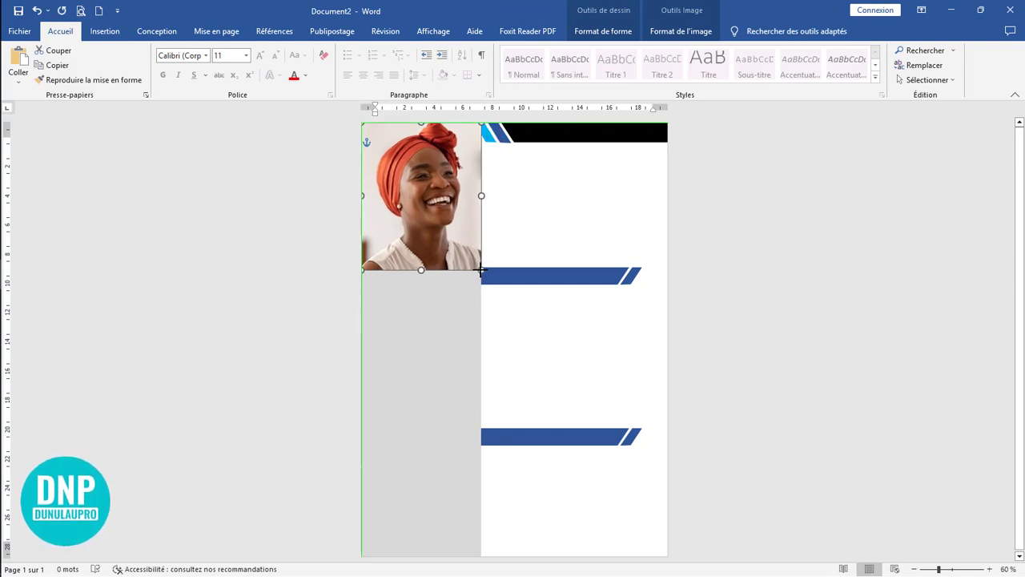
{"action": "left_click", "coordinate": [703, 263]}
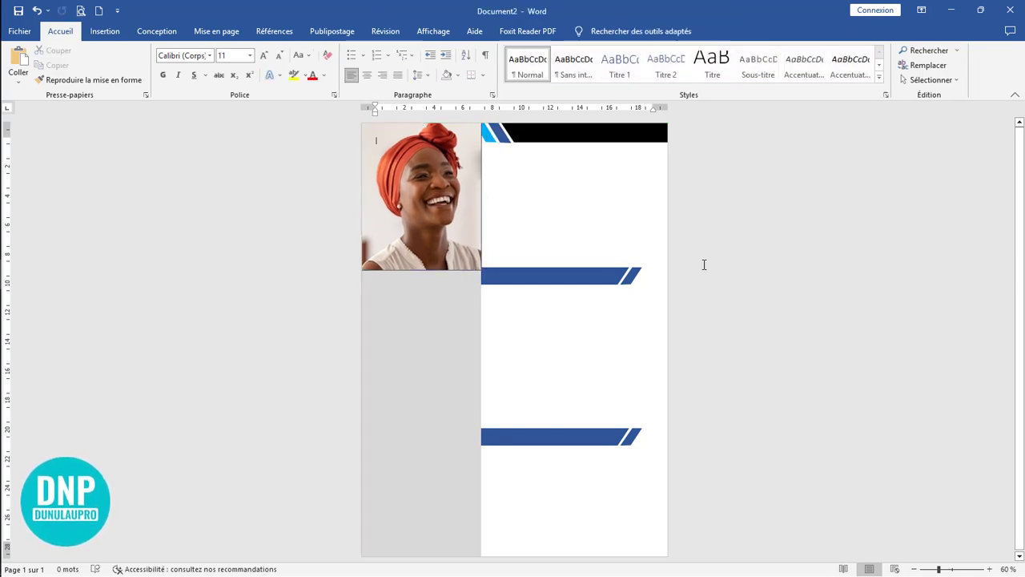
Step: Remove the outline from the photo rectangle
{"action": "double_click", "coordinate": [436, 262]}
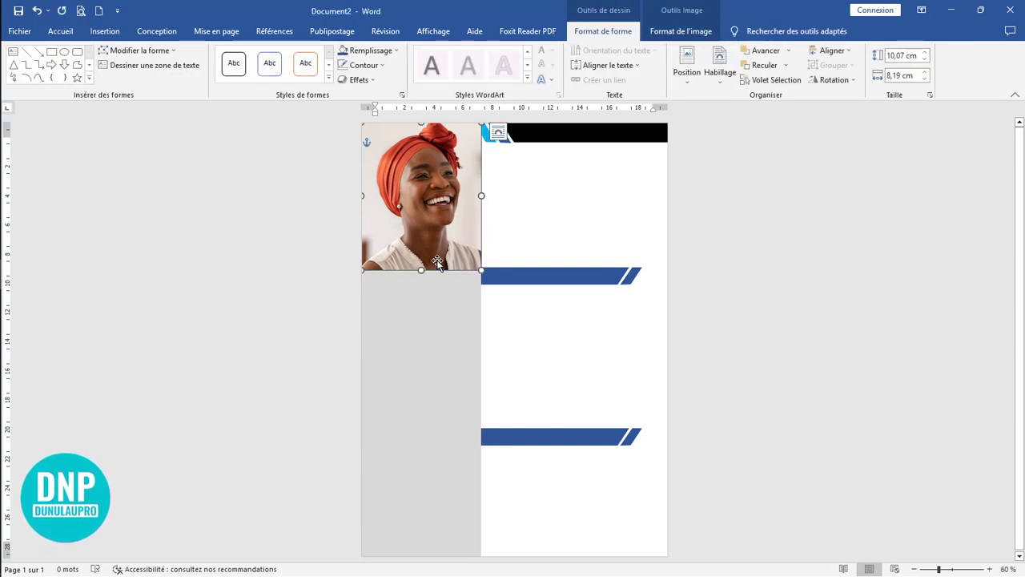
{"action": "left_click", "coordinate": [382, 66]}
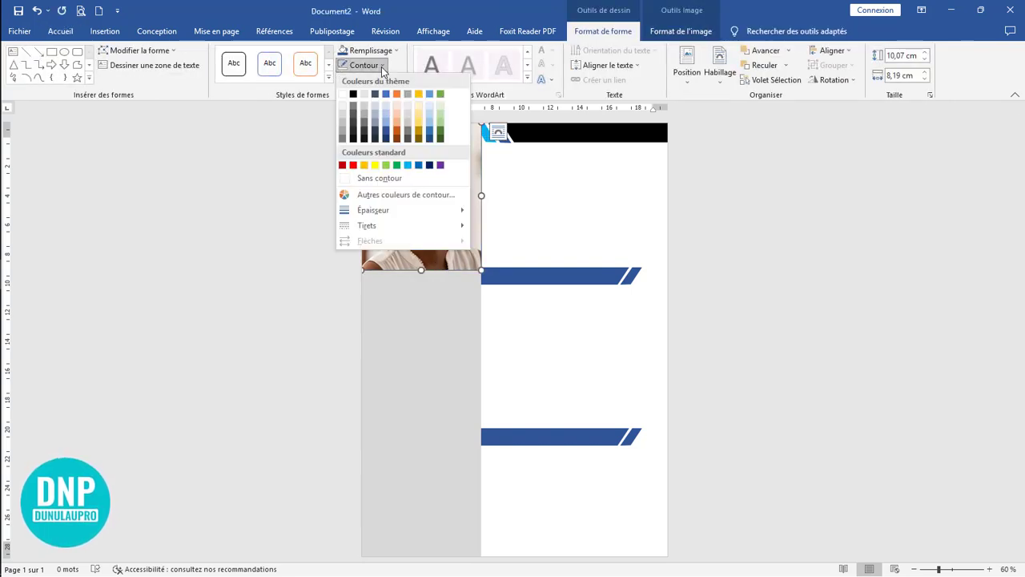
{"action": "left_click", "coordinate": [384, 182]}
{"action": "left_click", "coordinate": [852, 296]}
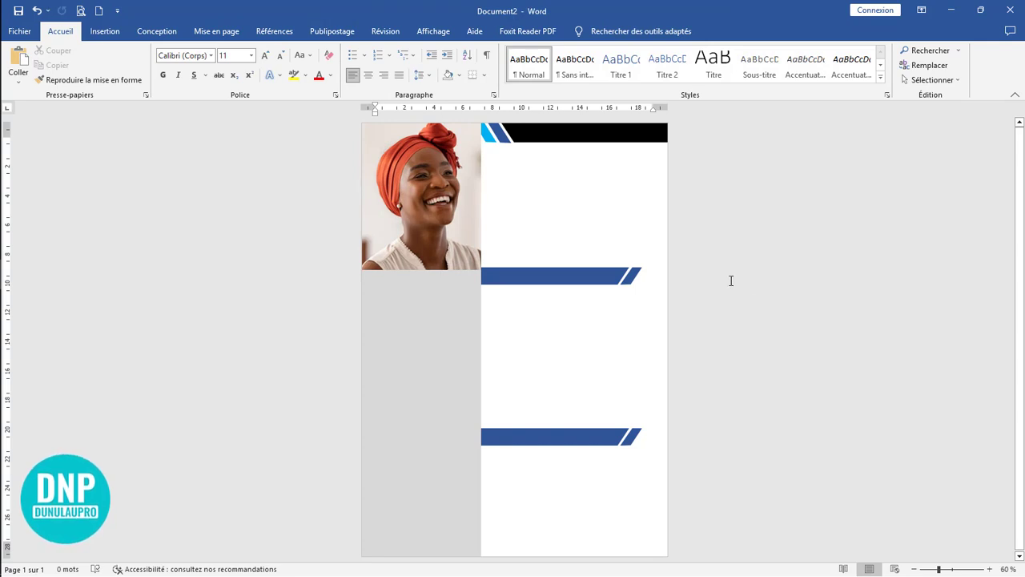
{"action": "scroll", "coordinate": [752, 258], "scroll_direction": "down", "scroll_amount": 4}
{"action": "scroll", "coordinate": [750, 257], "scroll_direction": "up", "scroll_amount": 7}
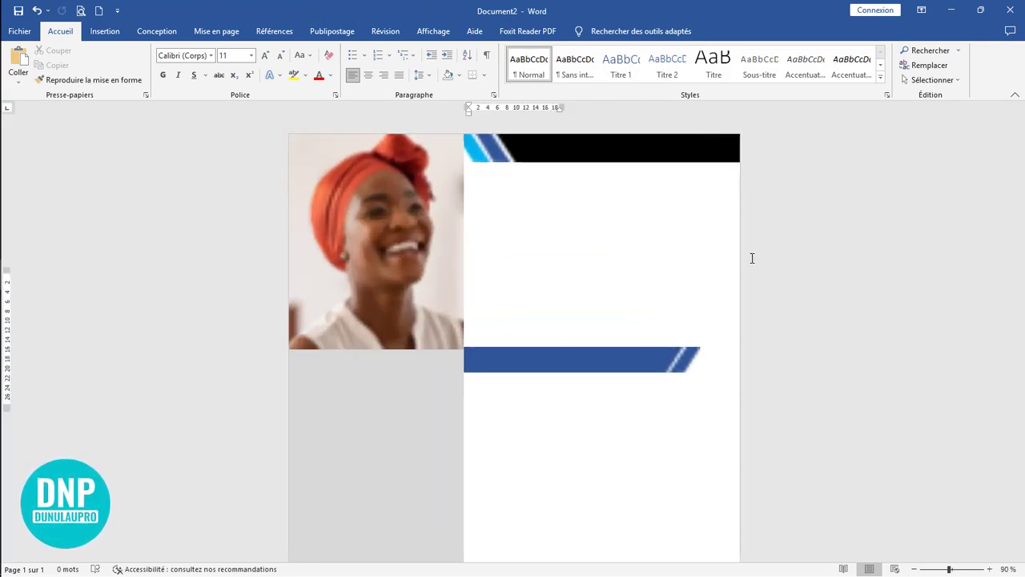
{"action": "left_click", "coordinate": [372, 246]}
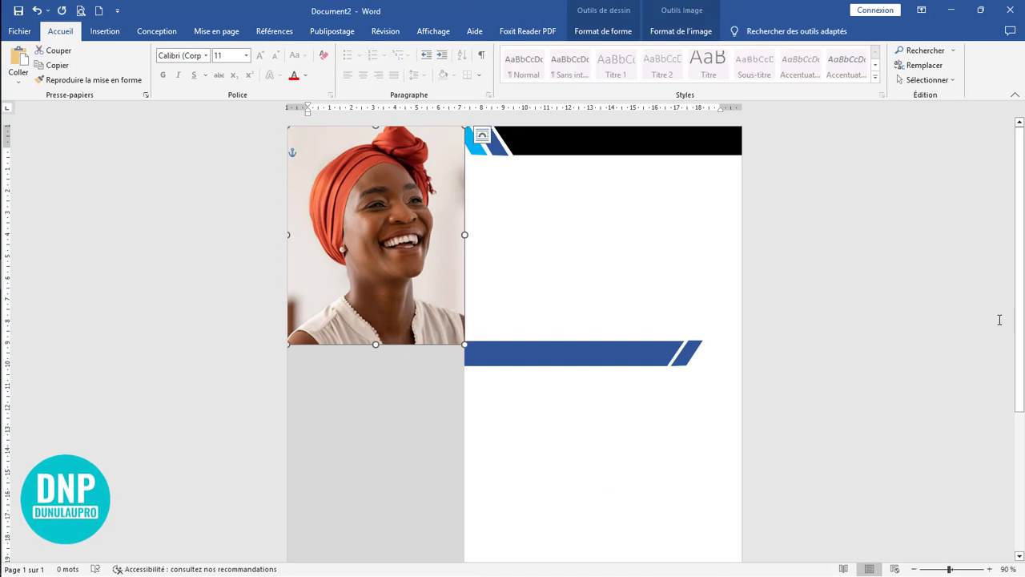
{"action": "left_click", "coordinate": [988, 320]}
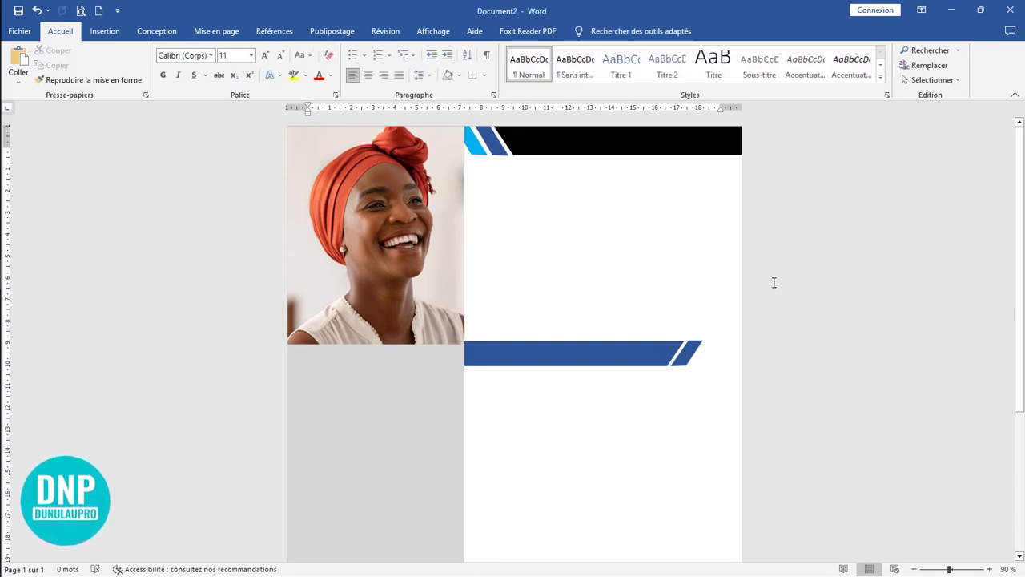
Step: Insert a text box about 1.27 by 11.34 cm below the black header banner and enter the person's full name
{"action": "left_click", "coordinate": [98, 31]}
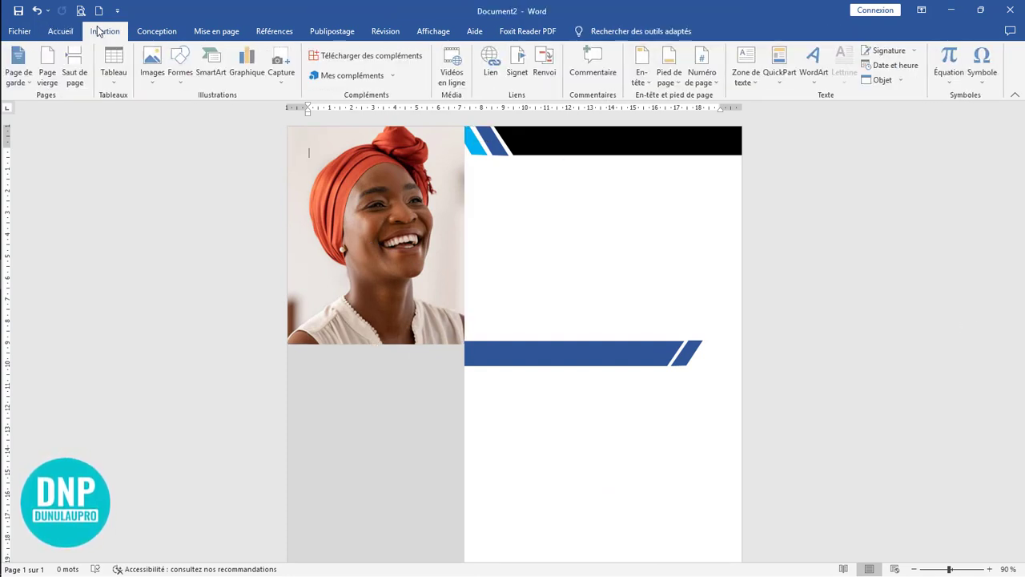
{"action": "left_click", "coordinate": [181, 64]}
{"action": "left_click", "coordinate": [177, 114]}
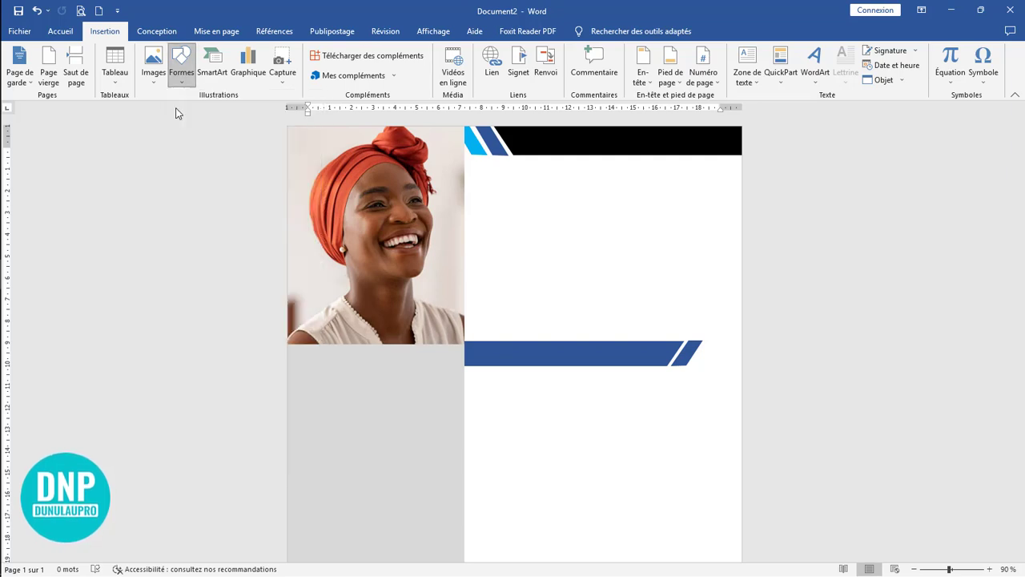
{"action": "mouse_move", "coordinate": [508, 183]}
{"action": "left_mouse_down"}
{"action": "mouse_move", "coordinate": [617, 222]}
{"action": "mouse_move", "coordinate": [749, 209]}
{"action": "left_mouse_up"}
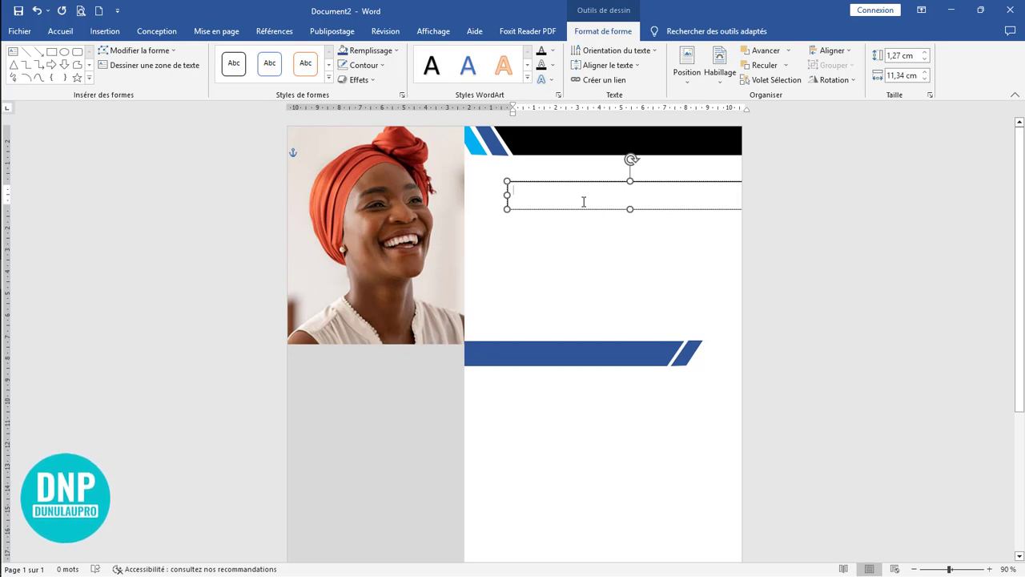
{"action": "type", "text": "mawete"}
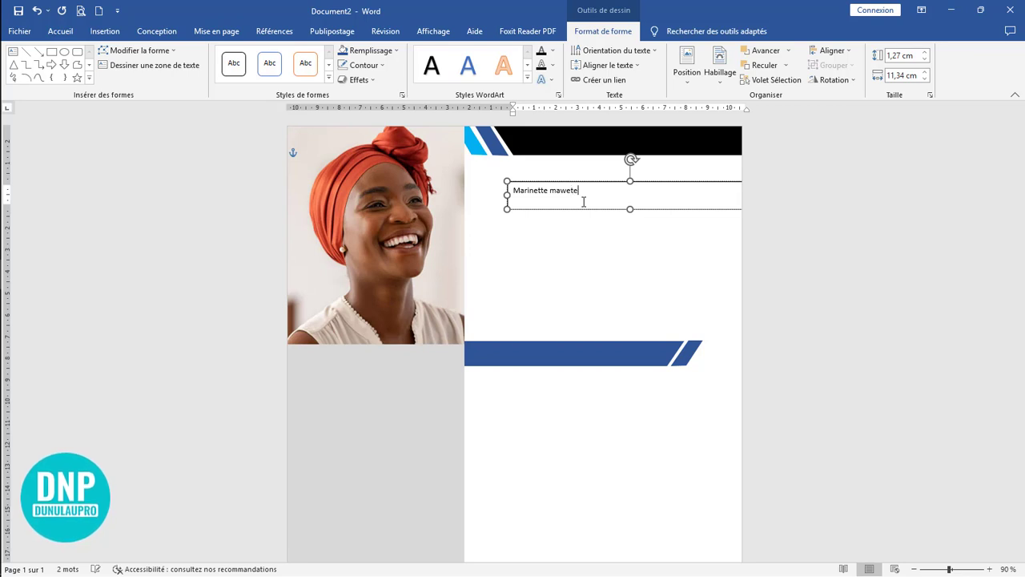
Step: Format the name in bold uppercase Montserrat at 18 pt
{"action": "left_click_drag", "start_coordinate": [580, 191], "coordinate": [496, 187]}
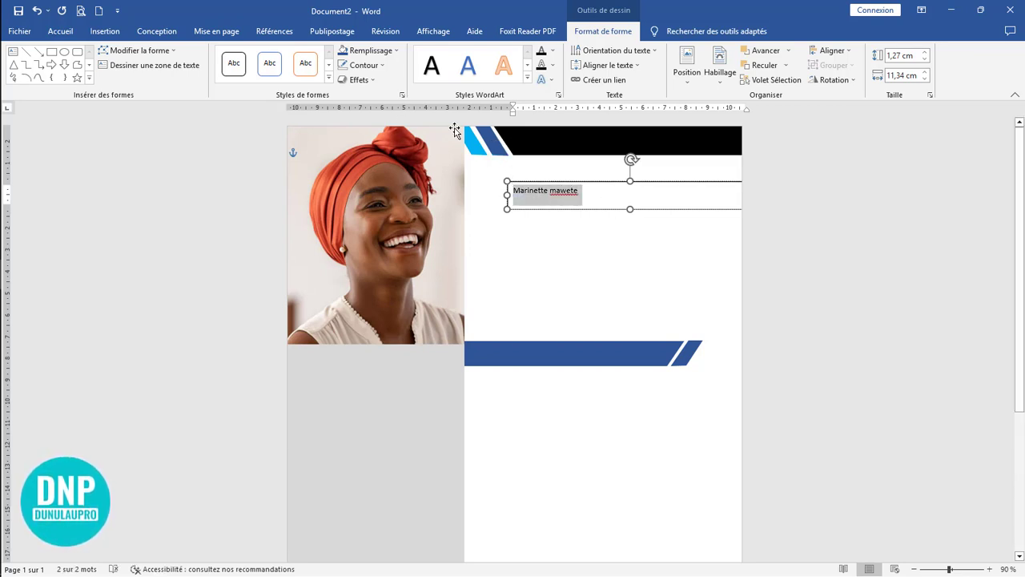
{"action": "left_click", "coordinate": [60, 31]}
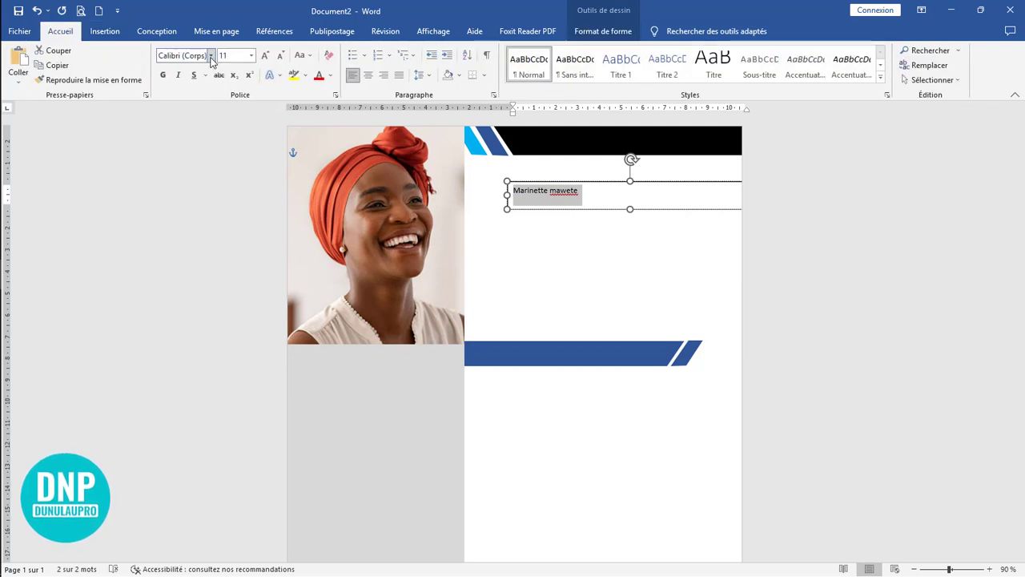
{"action": "left_click", "coordinate": [211, 56]}
{"action": "left_click", "coordinate": [202, 133]}
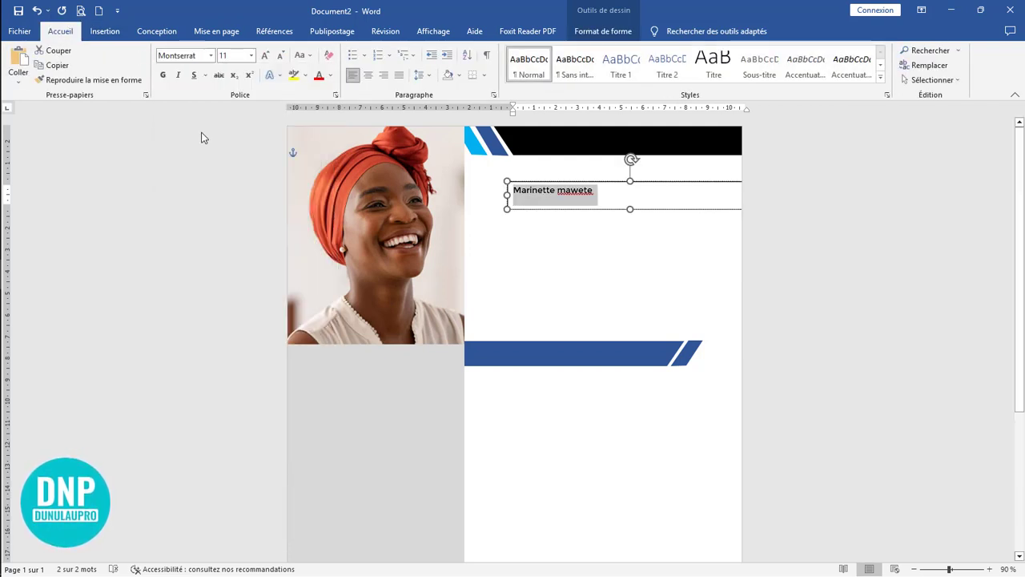
{"action": "key", "text": "shift+F3"}
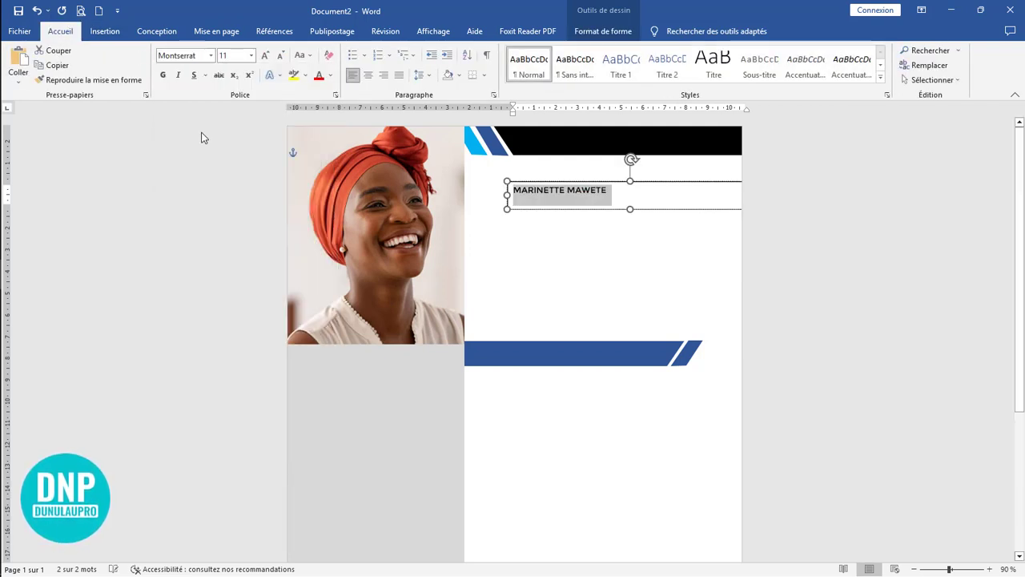
{"action": "left_click", "coordinate": [265, 56]}
{"action": "left_click", "coordinate": [265, 55]}
{"action": "left_click", "coordinate": [265, 55]}
{"action": "left_click", "coordinate": [265, 55]}
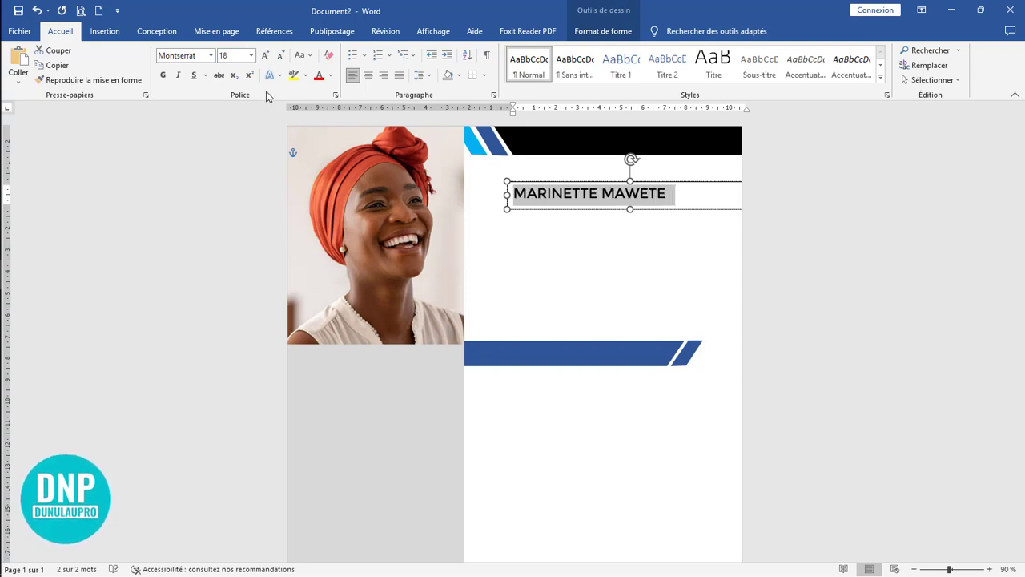
{"action": "left_click", "coordinate": [163, 75]}
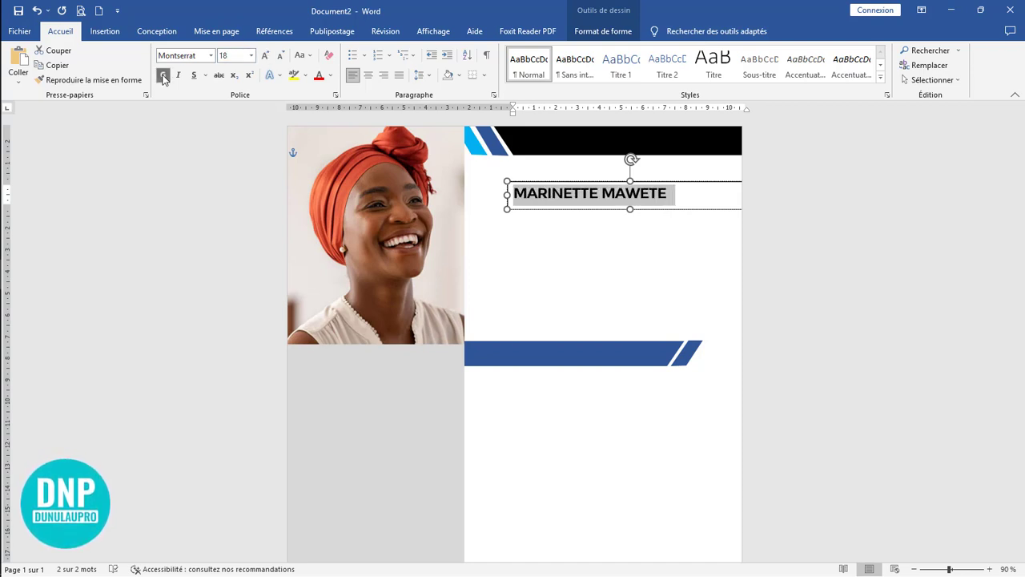
Step: Reduce the name text box's height to 1 cm and remove its fill and outline
{"action": "left_click", "coordinate": [631, 202]}
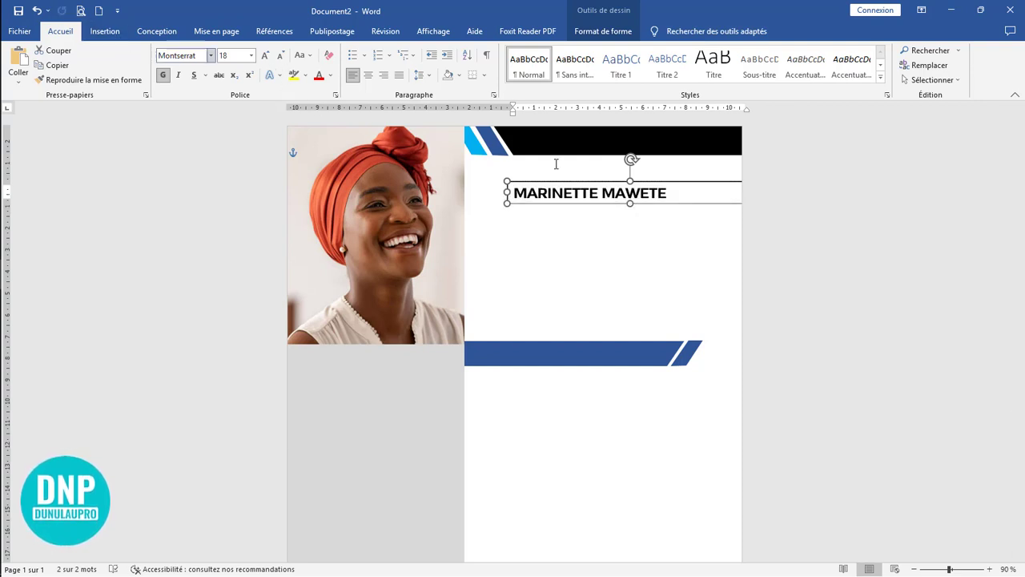
{"action": "double_click", "coordinate": [631, 179]}
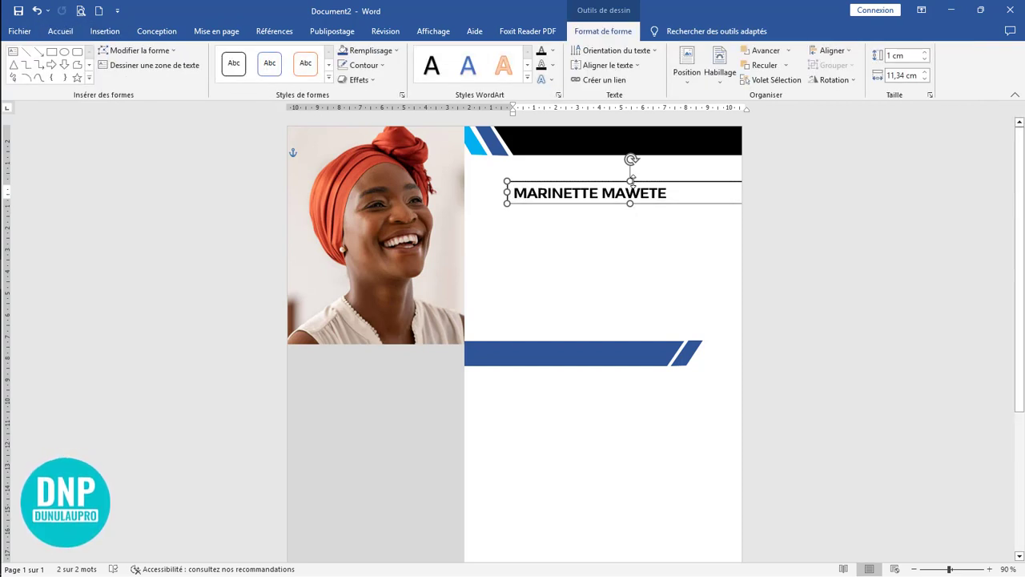
{"action": "left_click", "coordinate": [358, 52]}
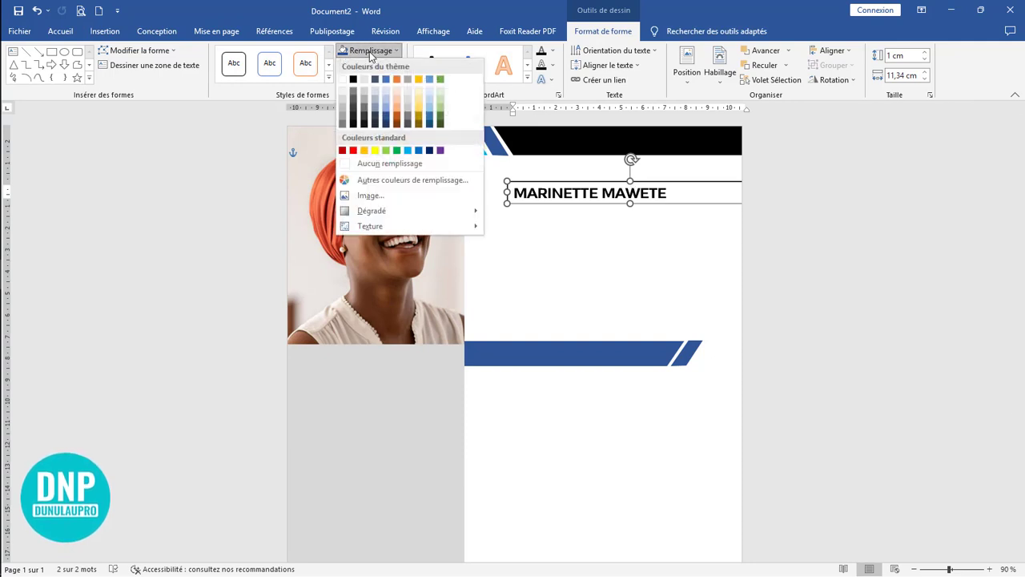
{"action": "left_click", "coordinate": [377, 163]}
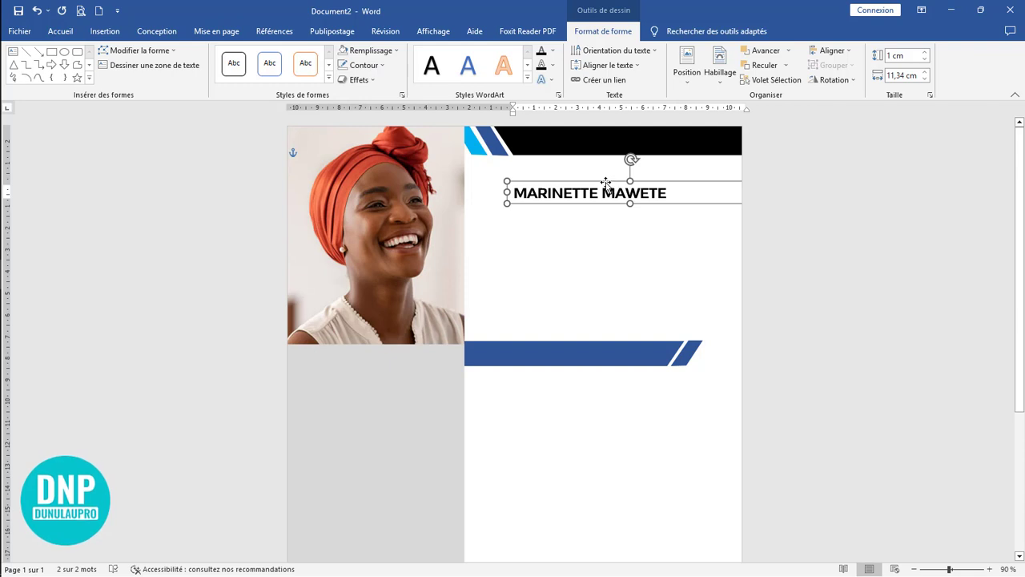
Step: Narrow the name text box to about 8.09 cm and place a white-text copy of it on the black header banner
{"action": "left_click_drag", "start_coordinate": [606, 184], "coordinate": [525, 191]}
{"action": "left_click_drag", "start_coordinate": [670, 199], "coordinate": [600, 199]}
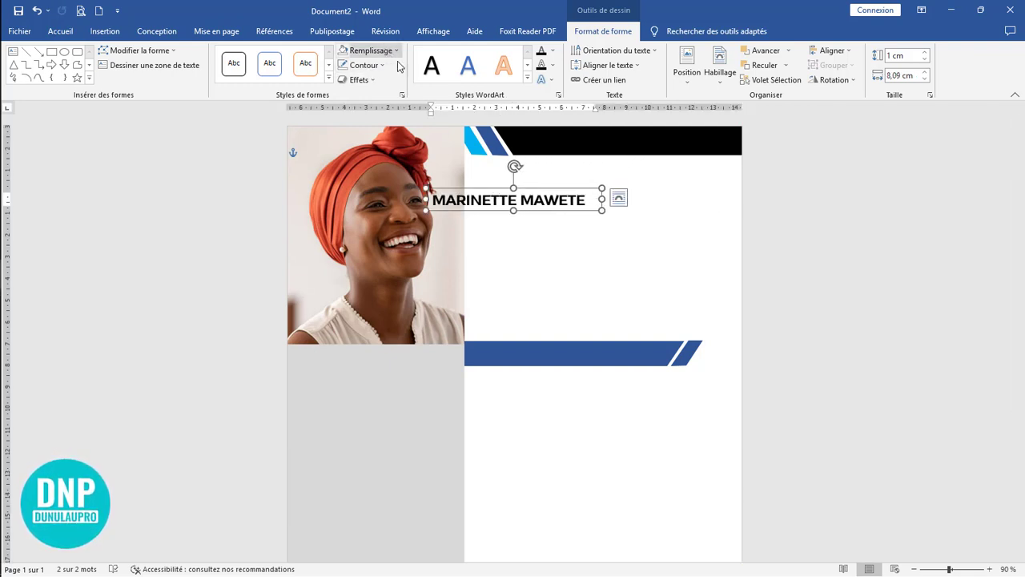
{"action": "left_click", "coordinate": [552, 50]}
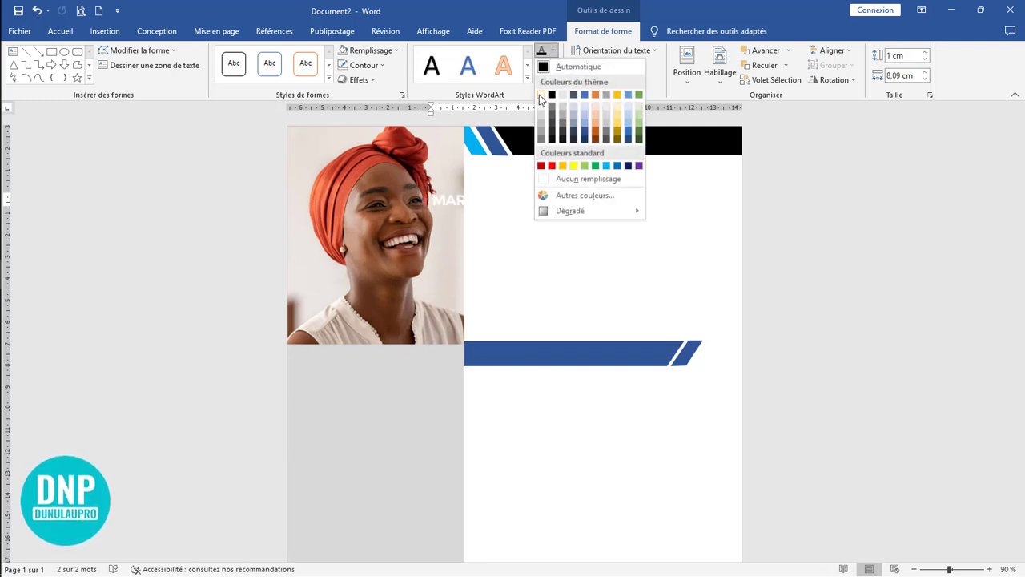
{"action": "left_click", "coordinate": [540, 94]}
{"action": "mouse_move", "coordinate": [526, 191]}
{"action": "left_mouse_down"}
{"action": "mouse_move", "coordinate": [634, 132]}
{"action": "mouse_move", "coordinate": [623, 168]}
{"action": "mouse_move", "coordinate": [596, 192]}
{"action": "mouse_move", "coordinate": [576, 184]}
{"action": "mouse_move", "coordinate": [576, 166]}
{"action": "mouse_move", "coordinate": [523, 181]}
{"action": "mouse_move", "coordinate": [539, 179]}
{"action": "mouse_move", "coordinate": [517, 200]}
{"action": "left_mouse_up"}
{"action": "left_click", "coordinate": [636, 256]}
{"action": "left_click", "coordinate": [622, 144]}
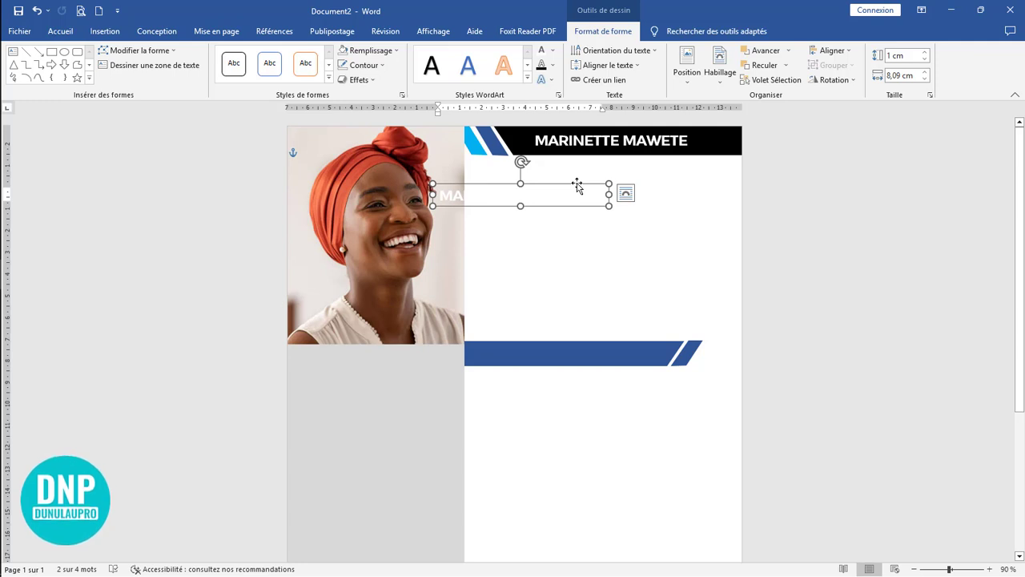
Step: Set the other name copy's text to the automatic colour and place it just below the header banner
{"action": "left_click", "coordinate": [551, 54]}
{"action": "left_click", "coordinate": [561, 64]}
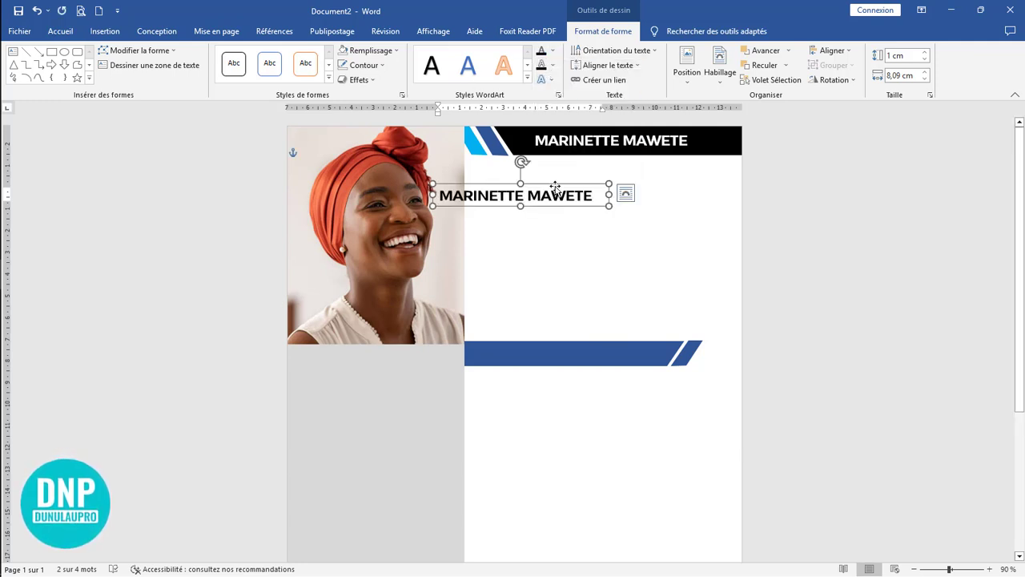
{"action": "left_click_drag", "start_coordinate": [555, 186], "coordinate": [589, 168]}
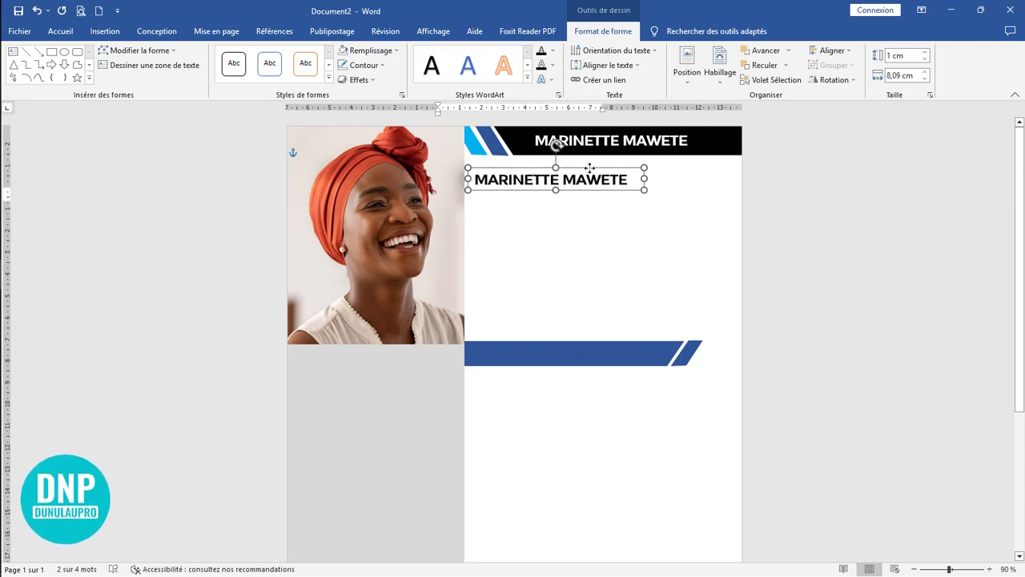
{"action": "left_click", "coordinate": [603, 140]}
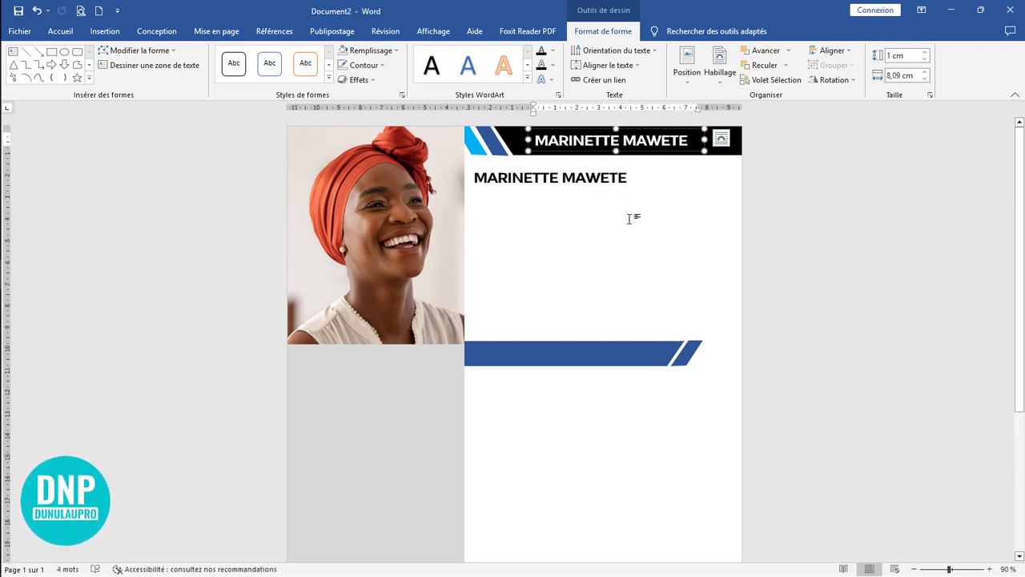
{"action": "left_click", "coordinate": [600, 177]}
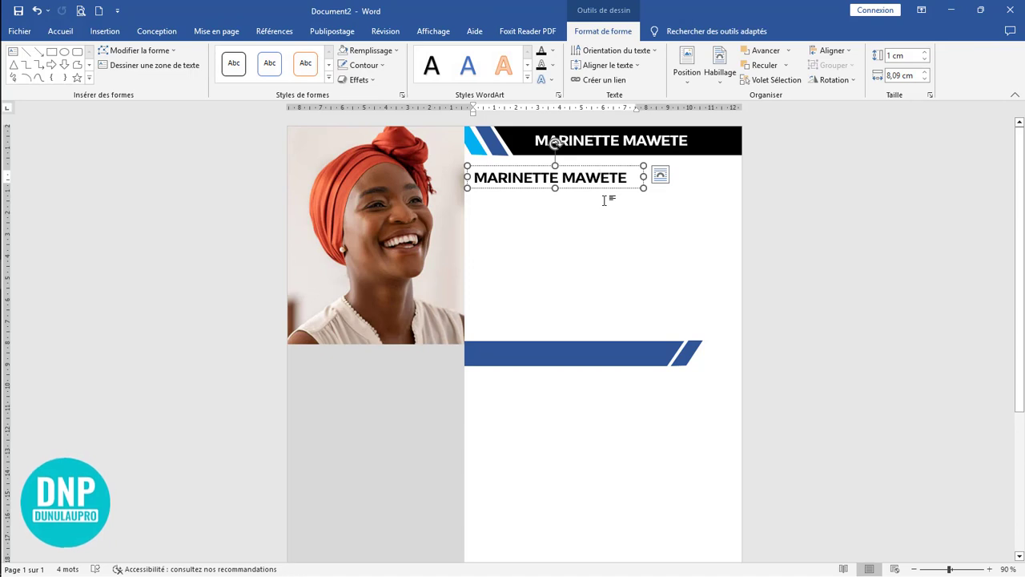
Step: Duplicate the name box beneath itself, widen the copy to about 11.37 cm and replace its text with "Comptable de formation"
{"action": "left_click_drag", "start_coordinate": [603, 198], "coordinate": [714, 201]}
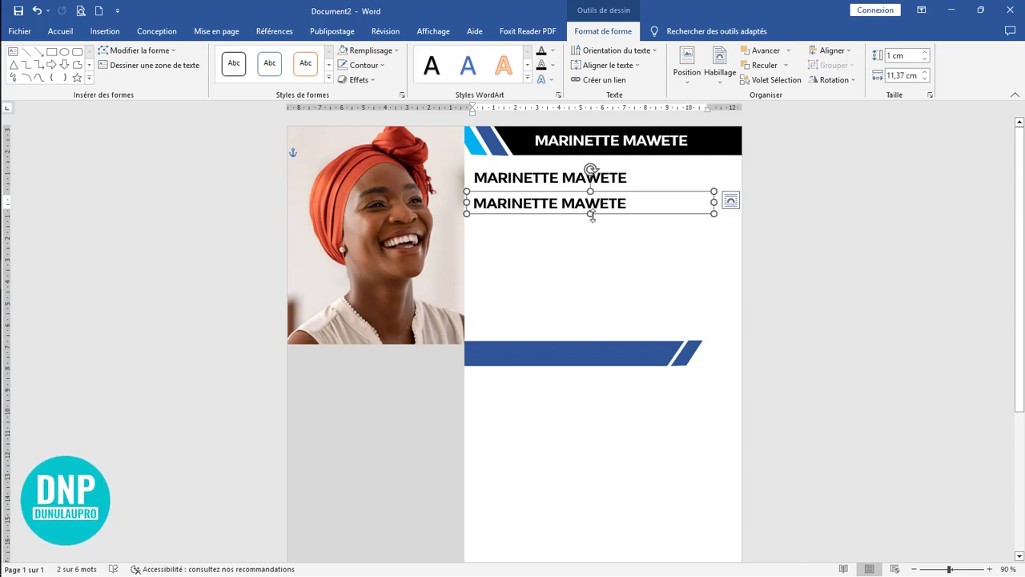
{"action": "left_click_drag", "start_coordinate": [591, 214], "coordinate": [593, 251]}
{"action": "left_click_drag", "start_coordinate": [595, 227], "coordinate": [596, 220]}
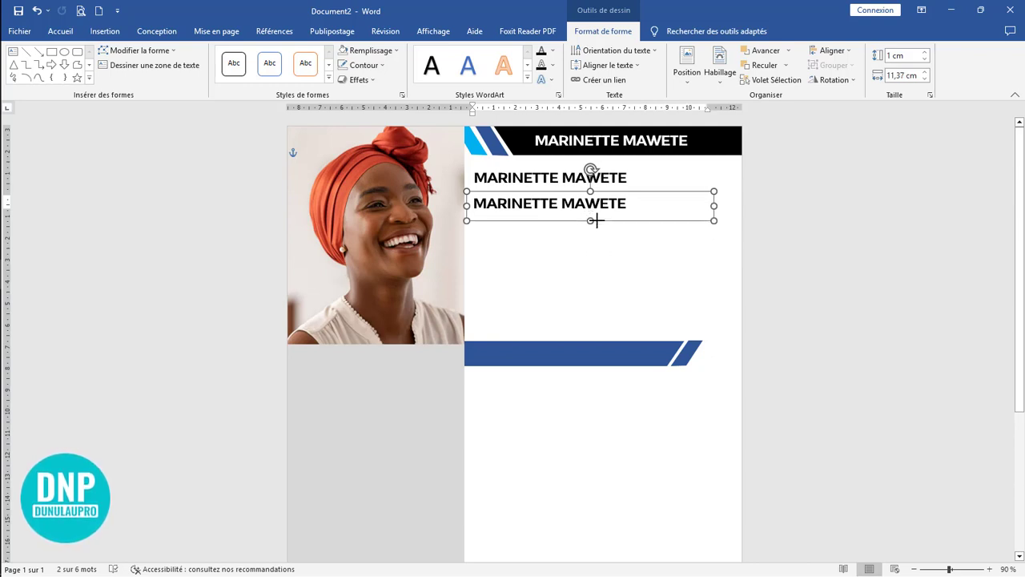
{"action": "type", "text": "compta"}
{"action": "type", "text": "ble "}
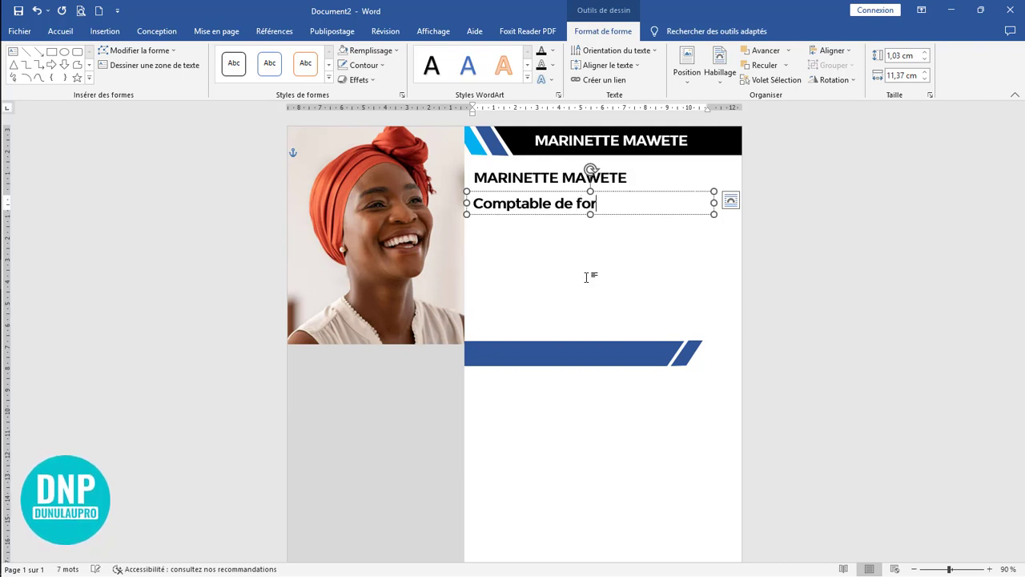
{"action": "type", "text": "de formation"}
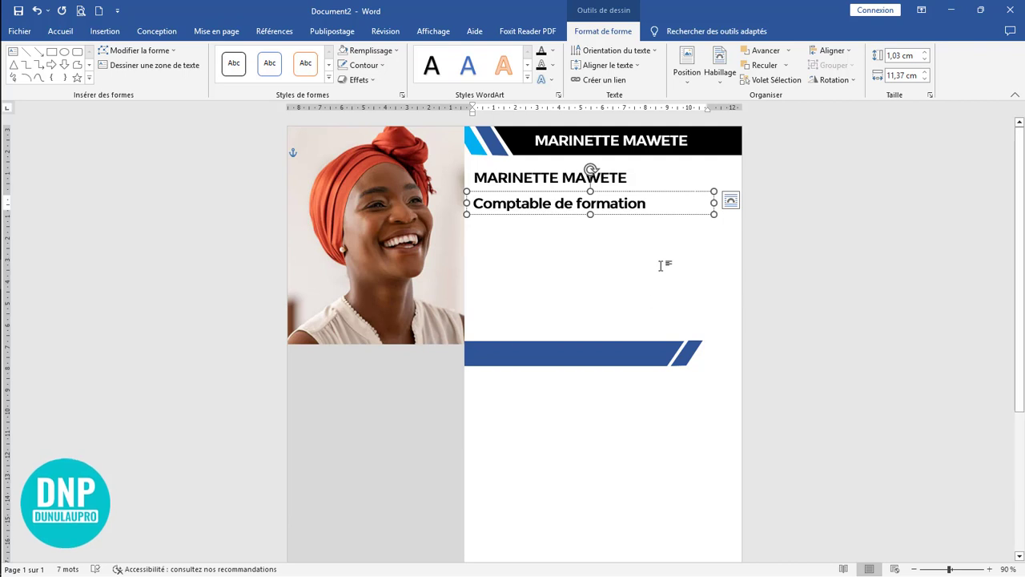
Step: Format the job title "Comptable de formation" as 12 pt uppercase text without bold
{"action": "triple_click", "coordinate": [524, 201]}
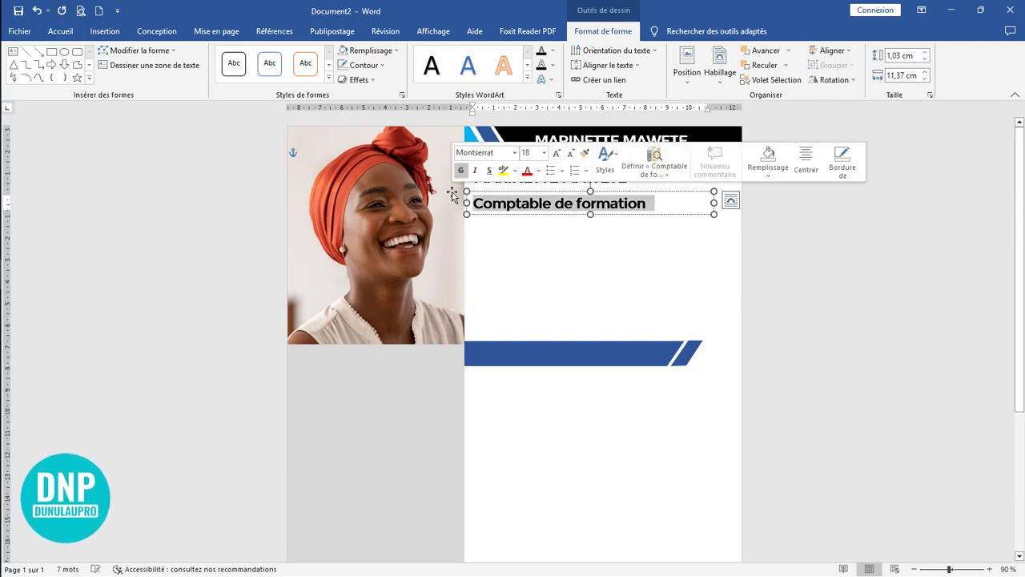
{"action": "left_click", "coordinate": [60, 31]}
{"action": "left_click", "coordinate": [279, 56]}
{"action": "left_click", "coordinate": [280, 56]}
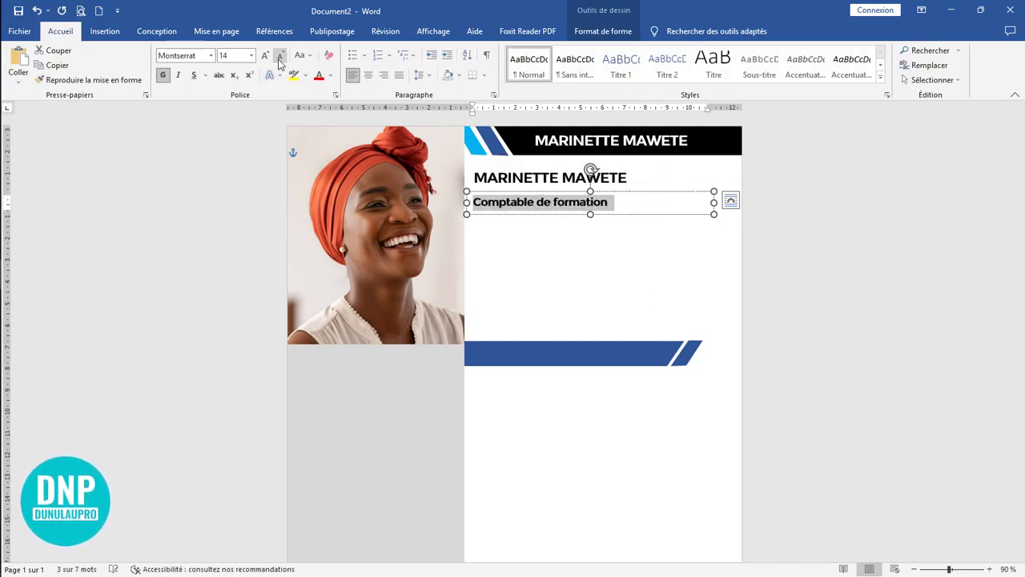
{"action": "left_click", "coordinate": [280, 56]}
{"action": "key", "text": "ctrl+shift+a"}
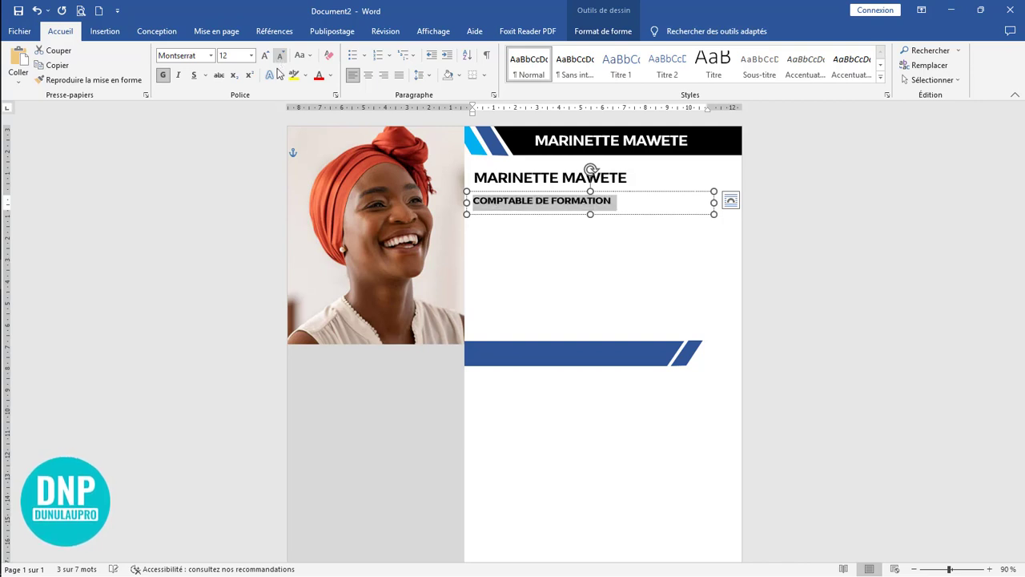
{"action": "left_click", "coordinate": [162, 74]}
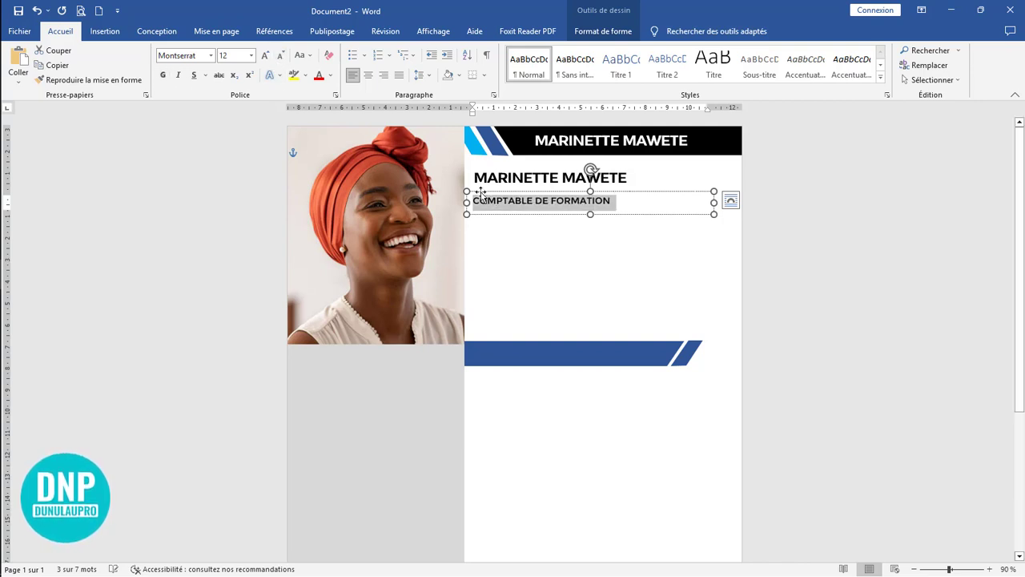
Step: Shrink the job title box to fit its text, then place a wider and taller copy of it directly beneath
{"action": "left_click_drag", "start_coordinate": [711, 202], "coordinate": [621, 201]}
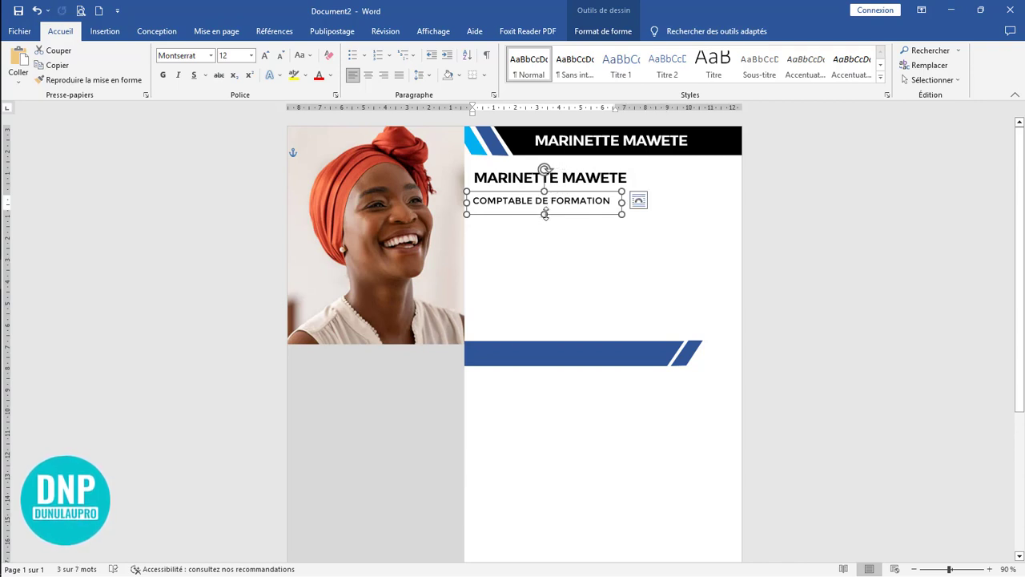
{"action": "left_click_drag", "start_coordinate": [545, 214], "coordinate": [563, 205]}
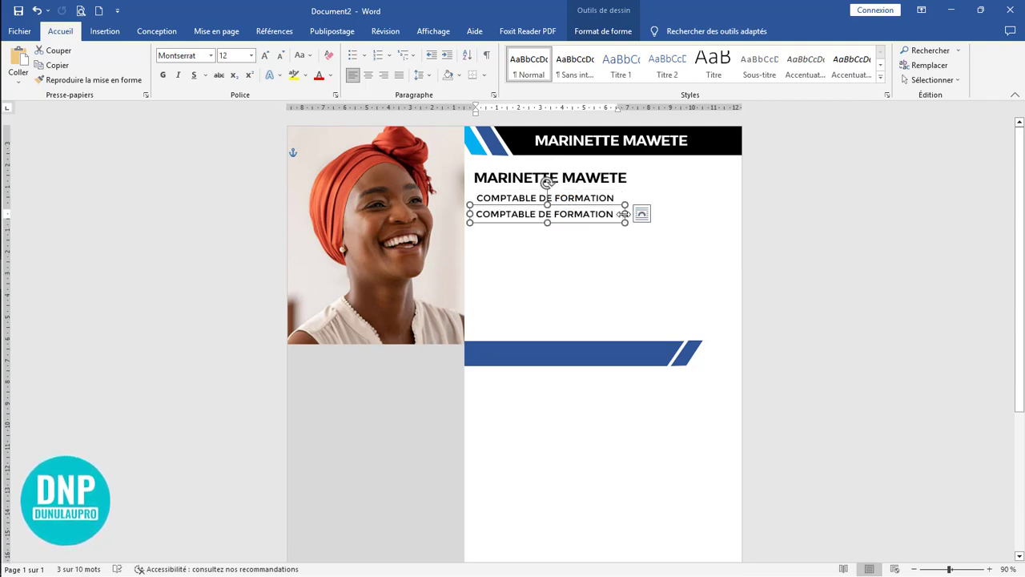
{"action": "left_click_drag", "start_coordinate": [625, 217], "coordinate": [721, 216]}
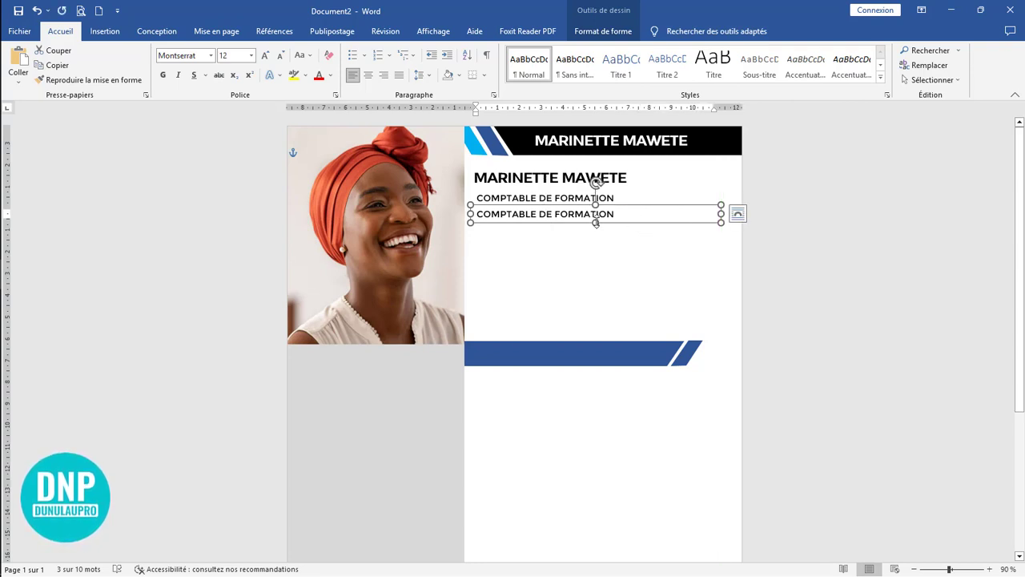
{"action": "left_click_drag", "start_coordinate": [594, 223], "coordinate": [601, 293]}
Step: Replace the enlarged copy's text with placeholder text generated by =lorem(1)
{"action": "left_click_drag", "start_coordinate": [621, 215], "coordinate": [481, 207]}
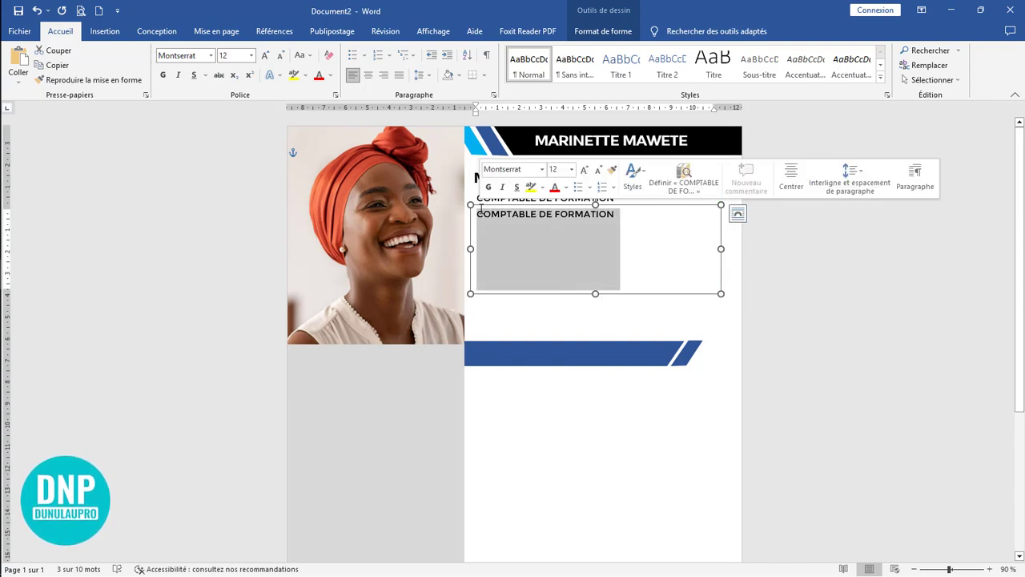
{"action": "key", "text": "Delete"}
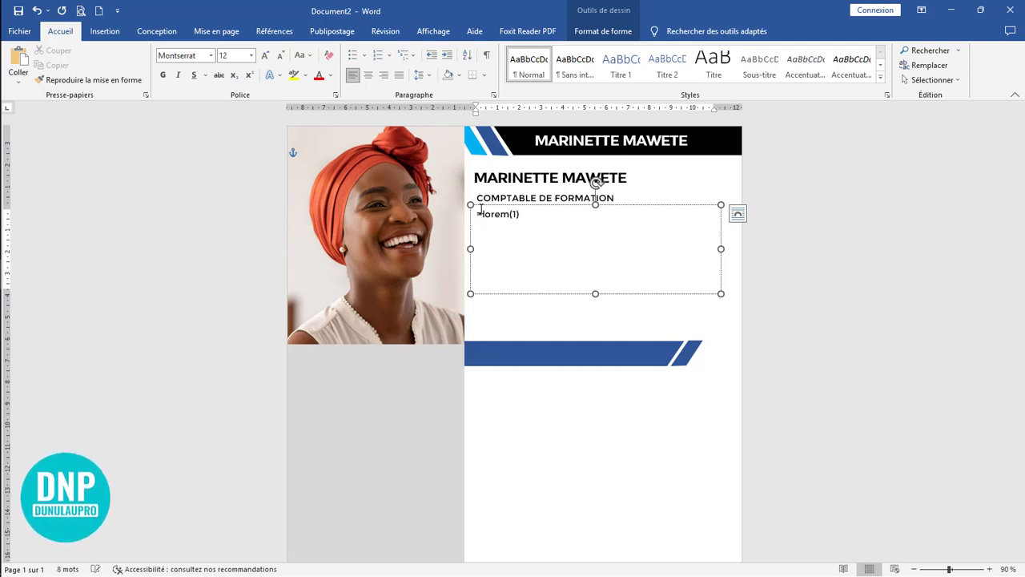
{"action": "key", "text": "Return"}
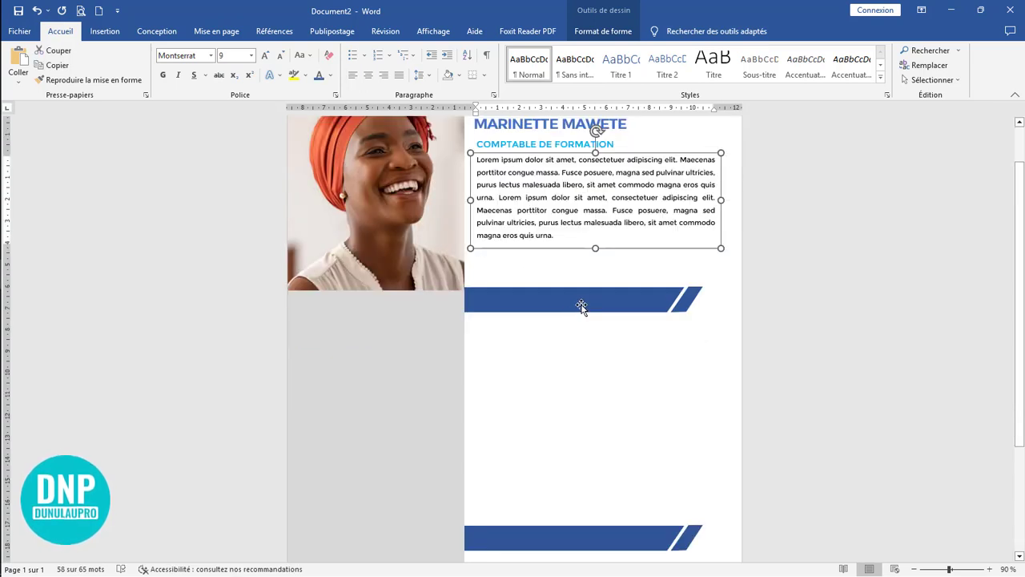
Step: Draw a rectangle about 2.95 cm wide and 1.24 cm high in the grey sidebar, just below the photo
{"action": "left_click", "coordinate": [581, 305]}
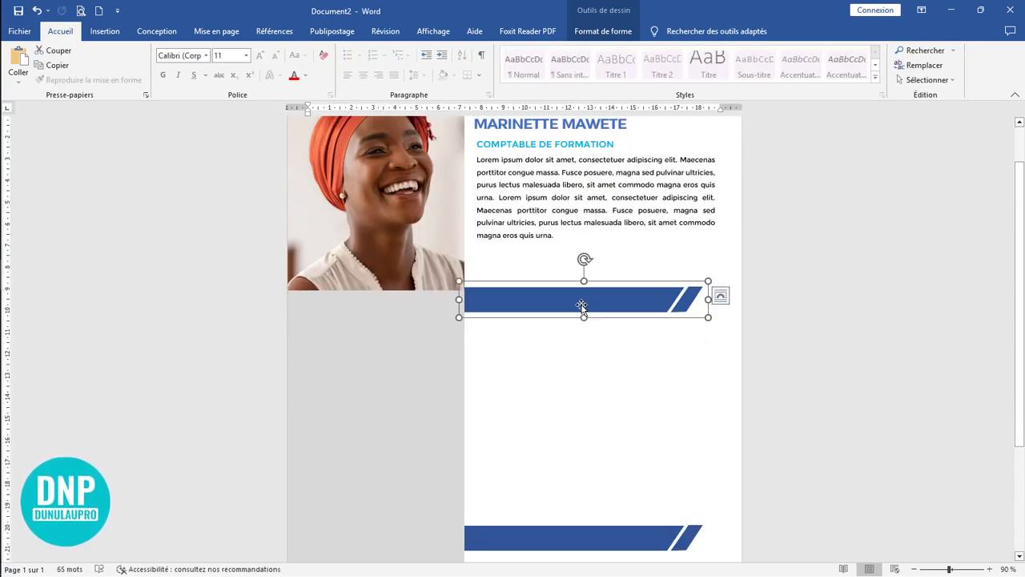
{"action": "left_click", "coordinate": [105, 31]}
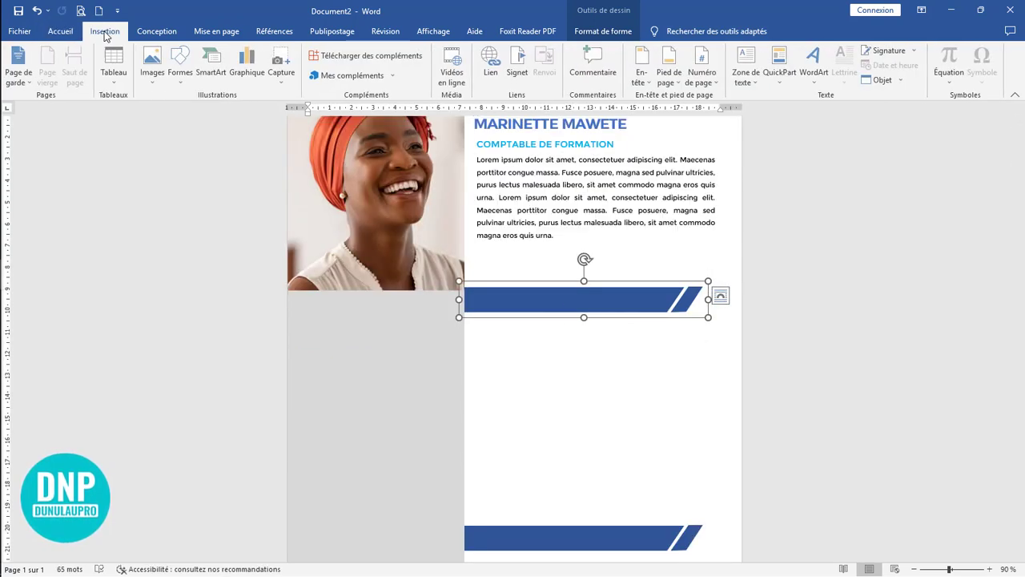
{"action": "left_click", "coordinate": [181, 64]}
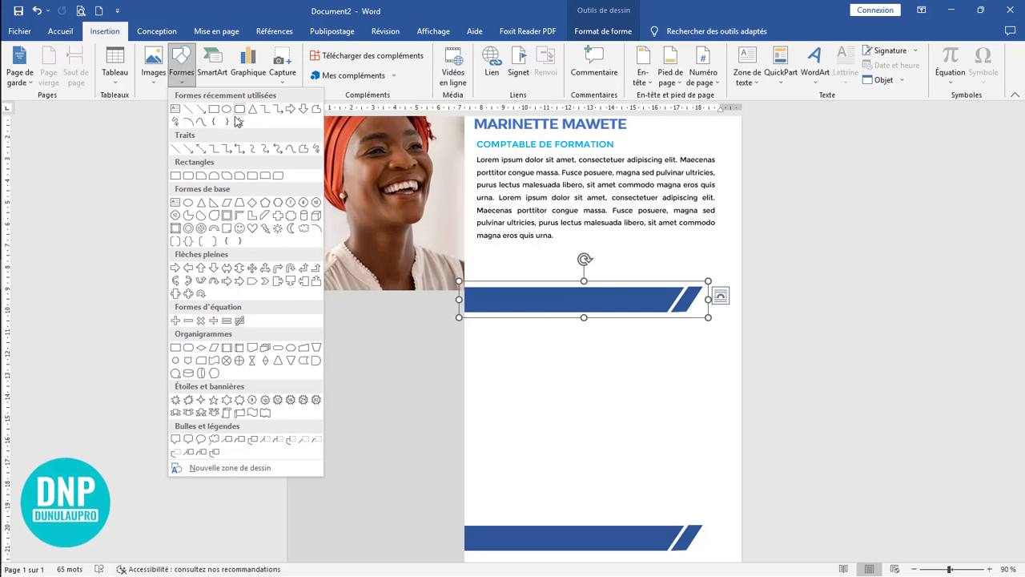
{"action": "left_click", "coordinate": [214, 109]}
{"action": "left_click_drag", "start_coordinate": [297, 307], "coordinate": [362, 336]}
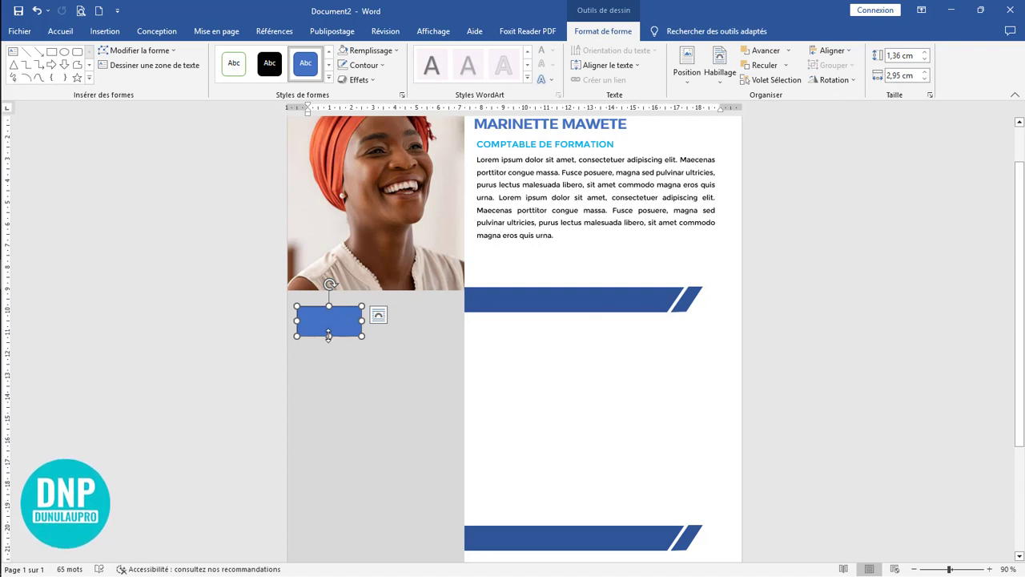
{"action": "left_click_drag", "start_coordinate": [328, 335], "coordinate": [329, 333]}
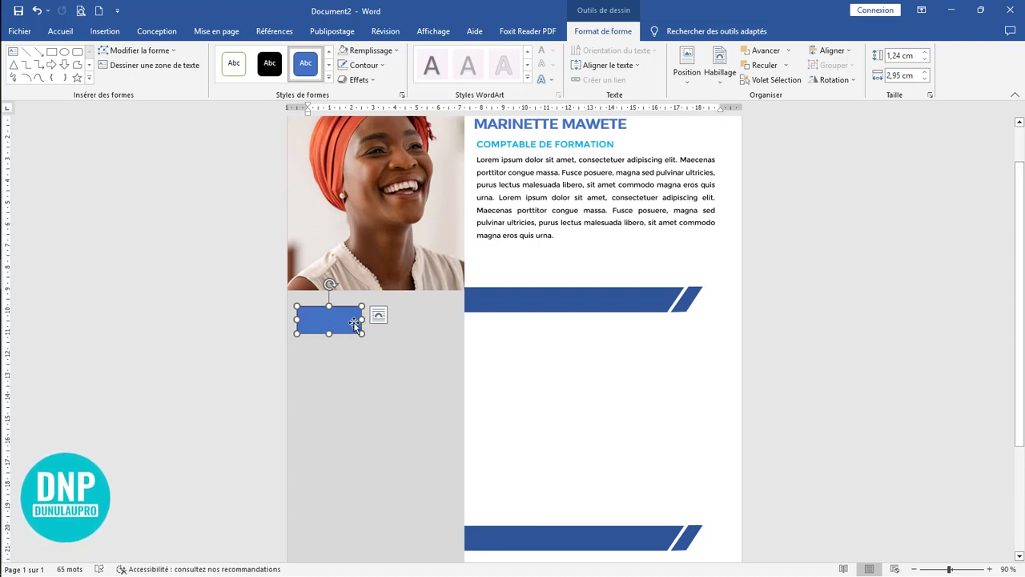
Step: Edit the small rectangle's points, shifting its lower-right corner inward so that its right edge slants
{"action": "left_click", "coordinate": [139, 50]}
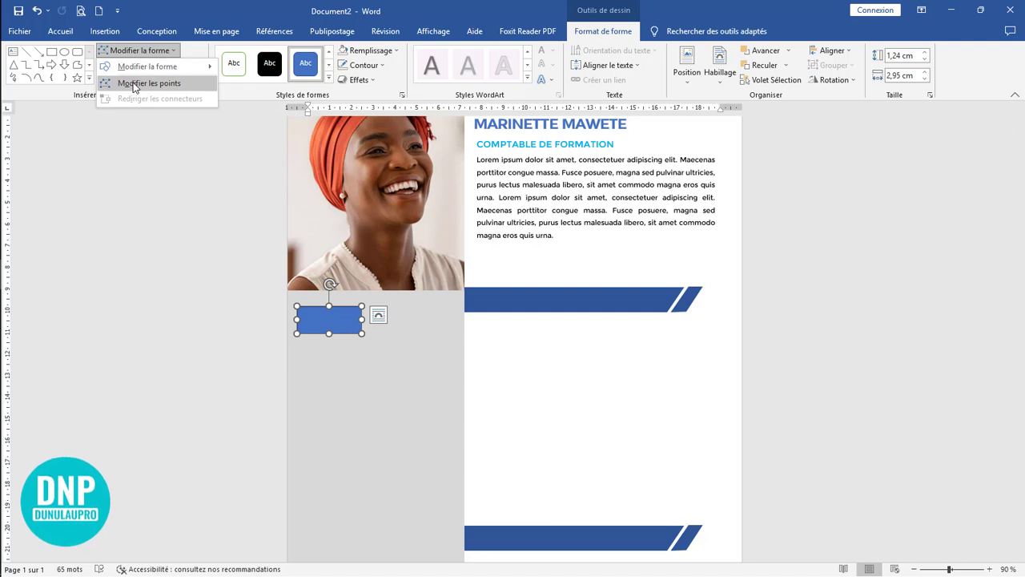
{"action": "left_click", "coordinate": [144, 83]}
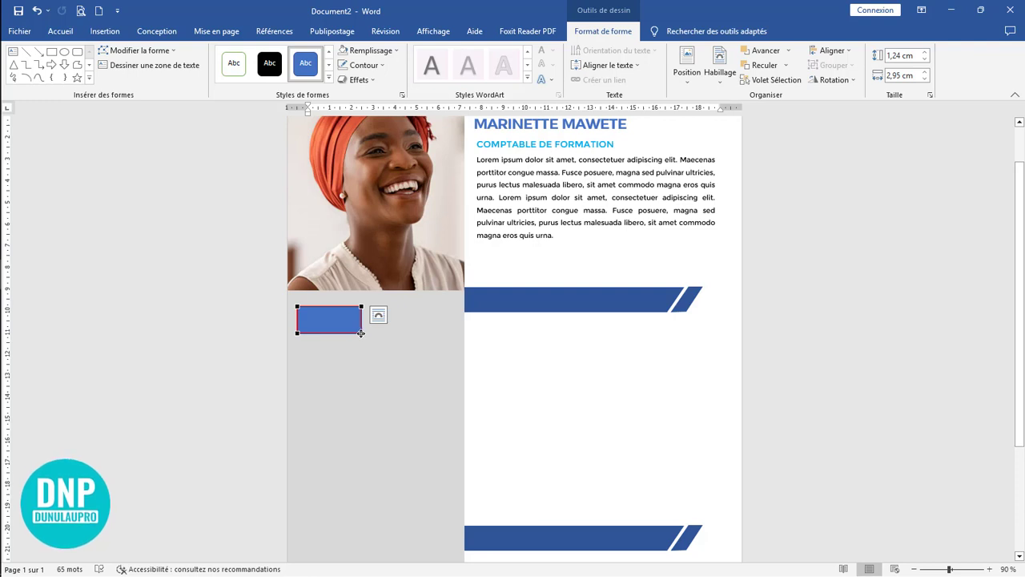
{"action": "left_click_drag", "start_coordinate": [340, 332], "coordinate": [342, 332]}
{"action": "left_click", "coordinate": [463, 360]}
{"action": "scroll", "coordinate": [481, 361], "scroll_direction": "up", "scroll_amount": 2}
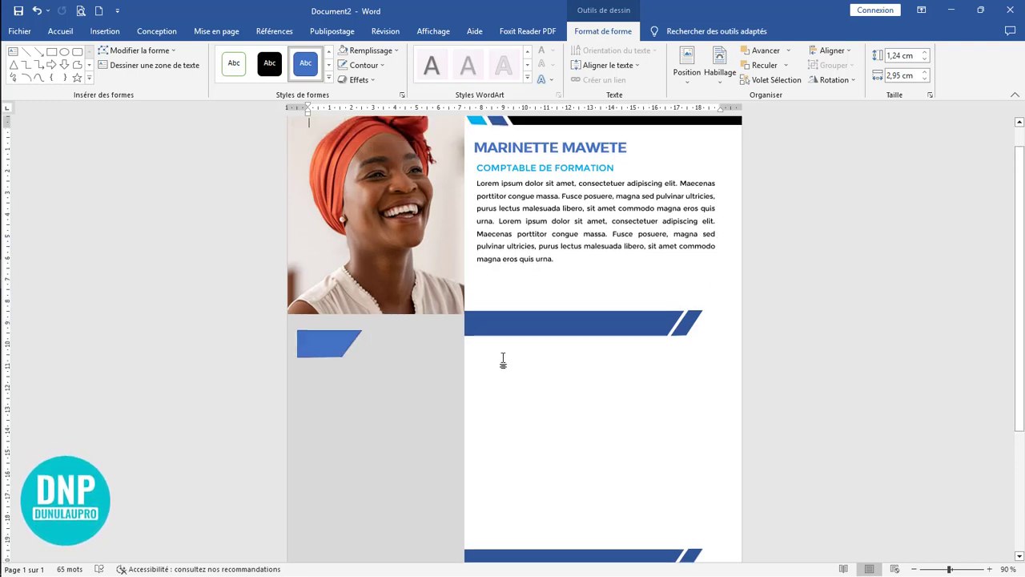
Step: Move the slanted shape to the page's left edge, leaving room for a heading between it and the photo
{"action": "left_click", "coordinate": [328, 354]}
{"action": "left_click_drag", "start_coordinate": [341, 360], "coordinate": [318, 358]}
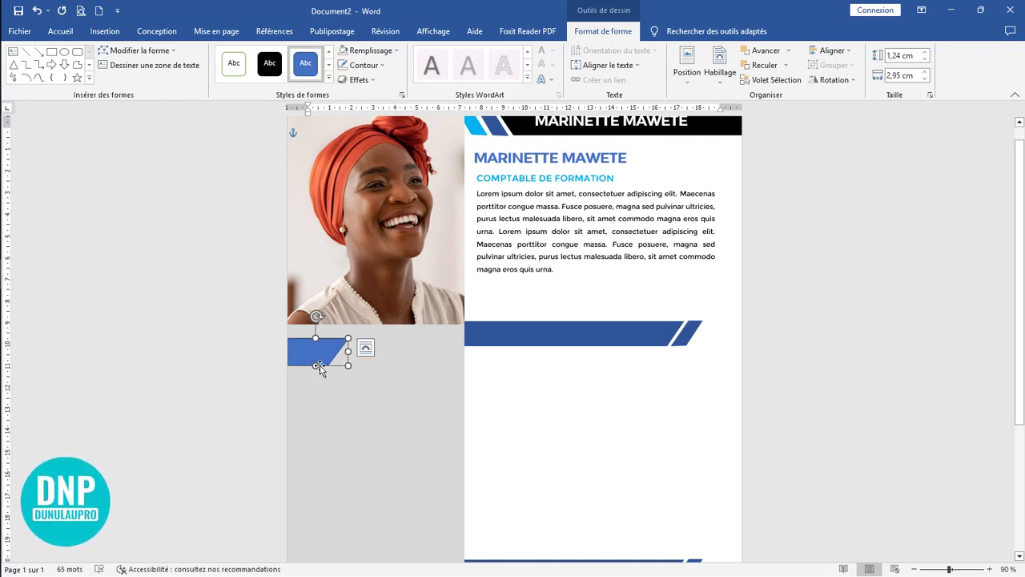
{"action": "left_click_drag", "start_coordinate": [324, 357], "coordinate": [325, 374]}
Step: Place a copy of the blue name box between the photo and the slanted shape, and increase its height to about 1.12 cm
{"action": "left_click", "coordinate": [597, 143]}
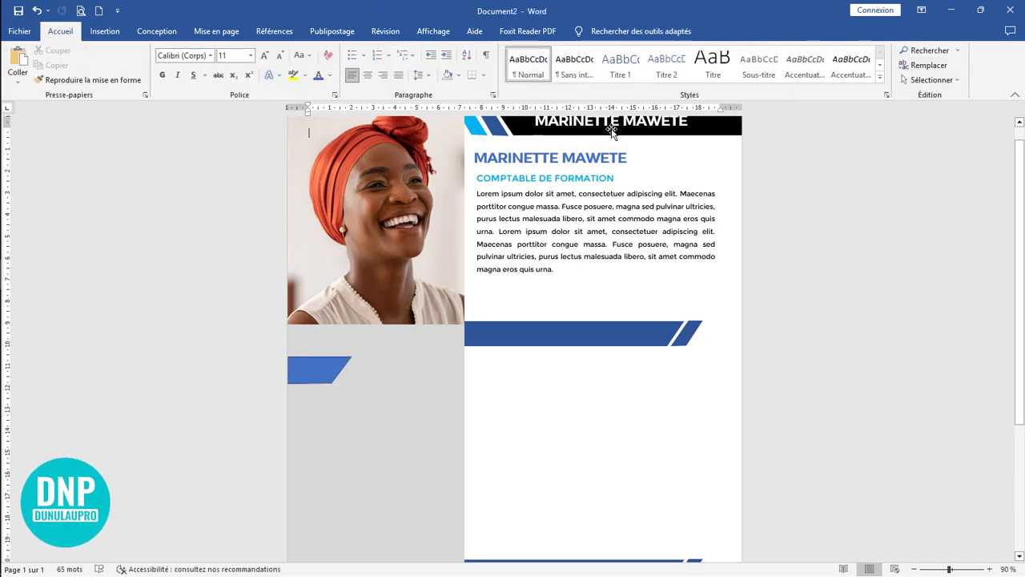
{"action": "left_click", "coordinate": [611, 129]}
{"action": "left_click", "coordinate": [608, 156]}
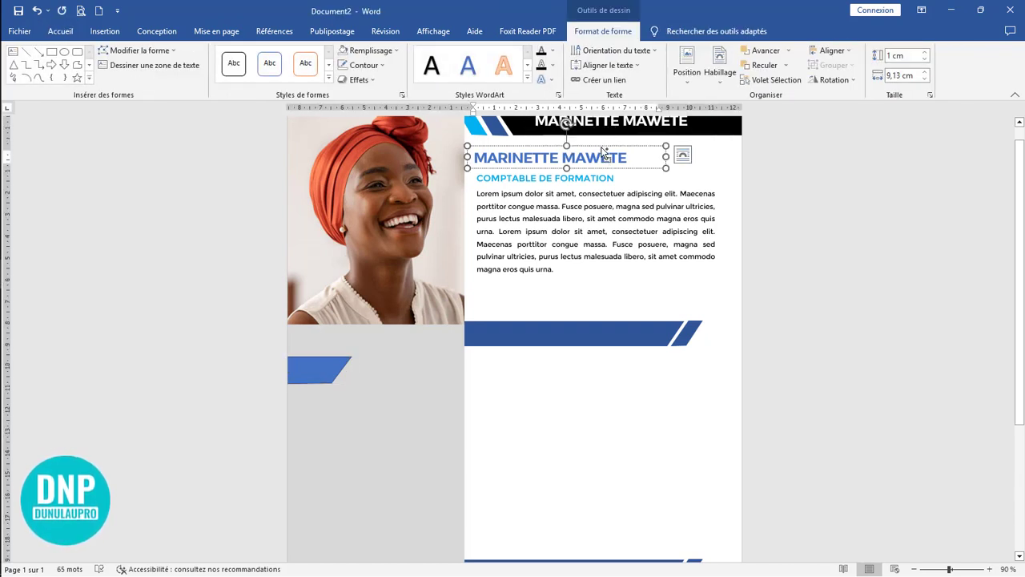
{"action": "left_click_drag", "start_coordinate": [602, 151], "coordinate": [311, 335]}
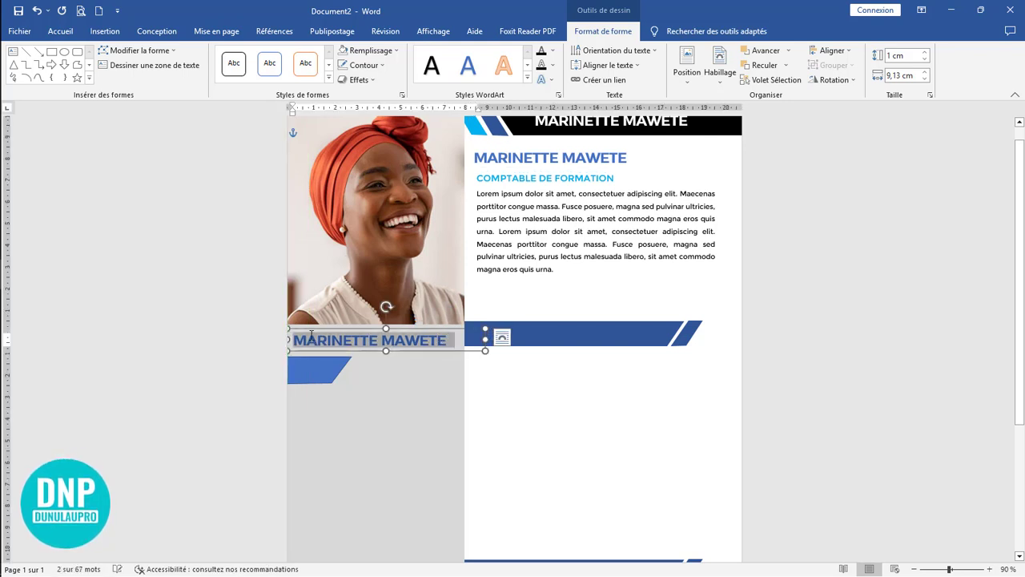
{"action": "left_click_drag", "start_coordinate": [386, 351], "coordinate": [385, 353]}
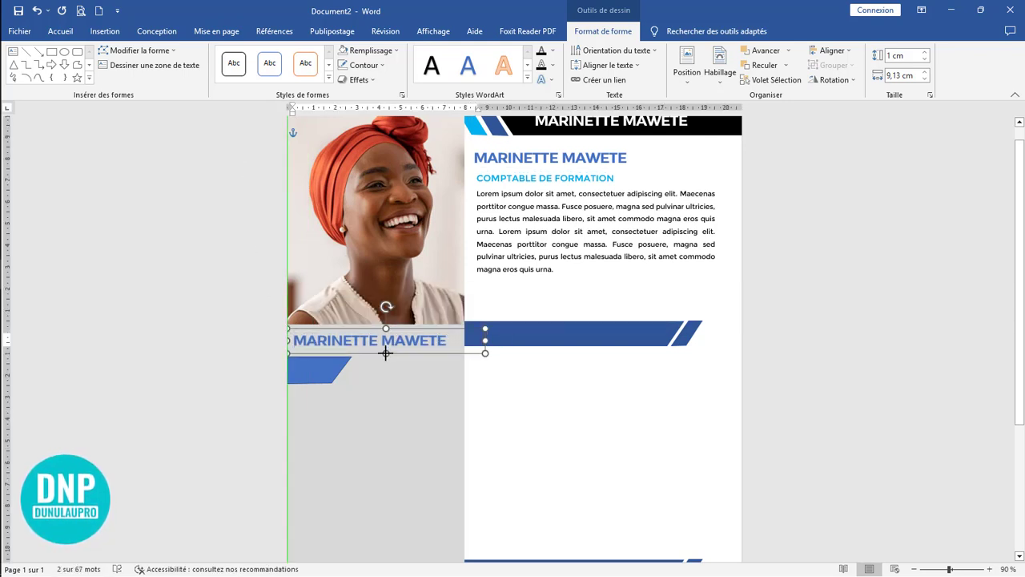
Step: Replace the text of the name box copy in the sidebar with "CONTACT"
{"action": "left_click_drag", "start_coordinate": [456, 341], "coordinate": [278, 344]}
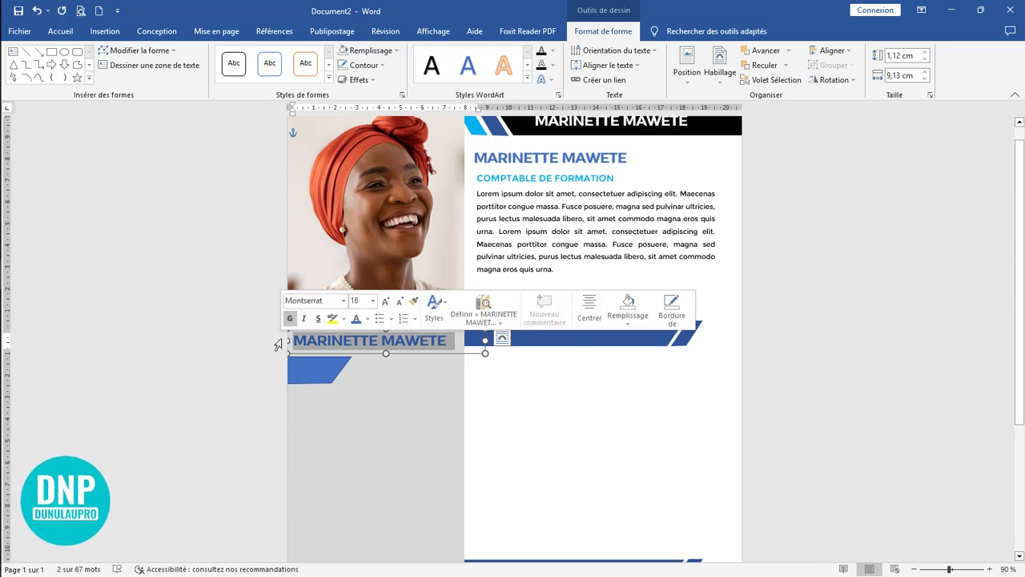
{"action": "key", "text": "BackSpace"}
{"action": "type", "text": "CO"}
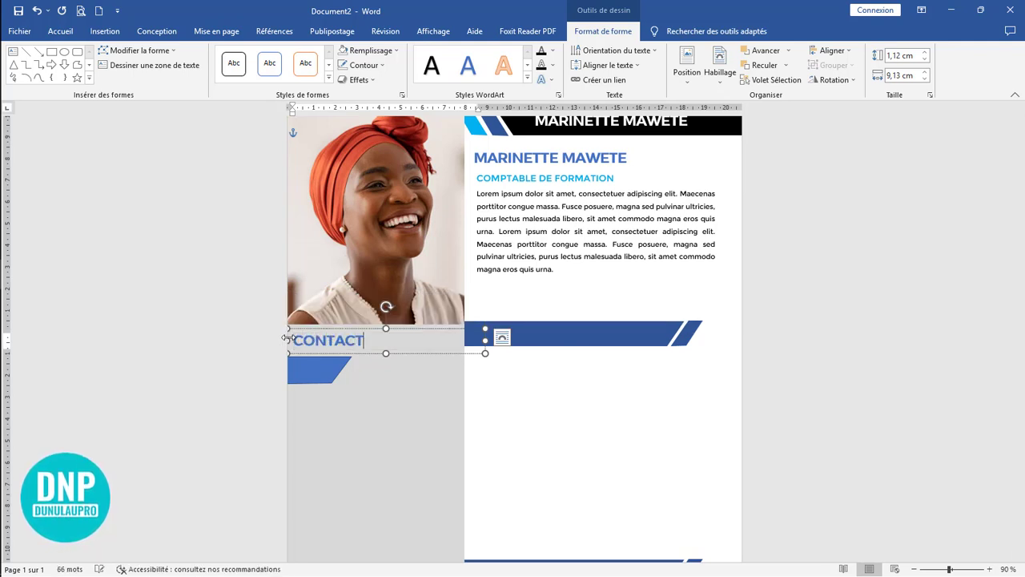
{"action": "type", "text": "NTACT"}
Step: Reduce the CONTACT heading to 14 pt and shrink its text box to about 5.08 × 0.97 cm
{"action": "left_click_drag", "start_coordinate": [371, 340], "coordinate": [282, 340]}
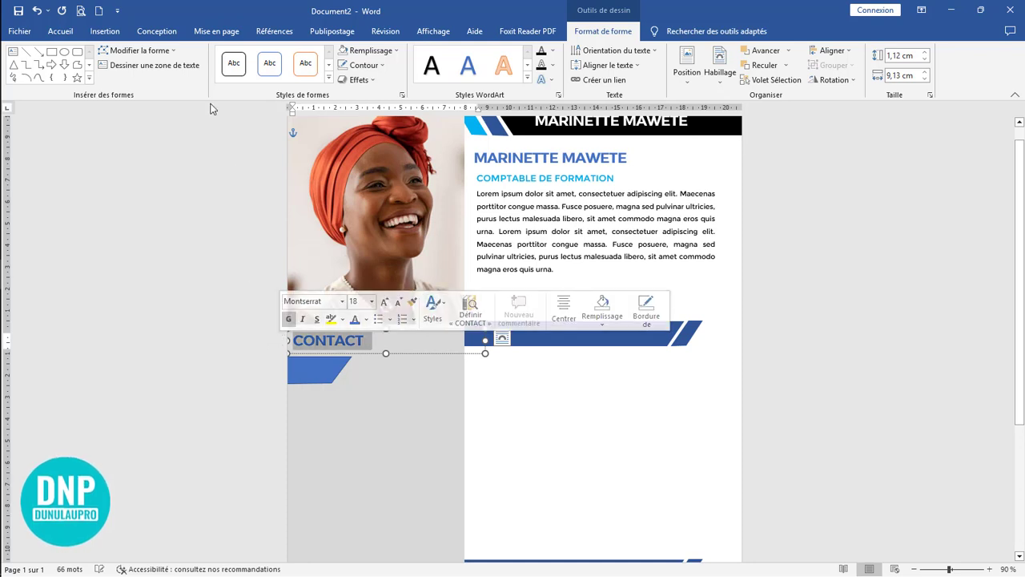
{"action": "left_click", "coordinate": [60, 32]}
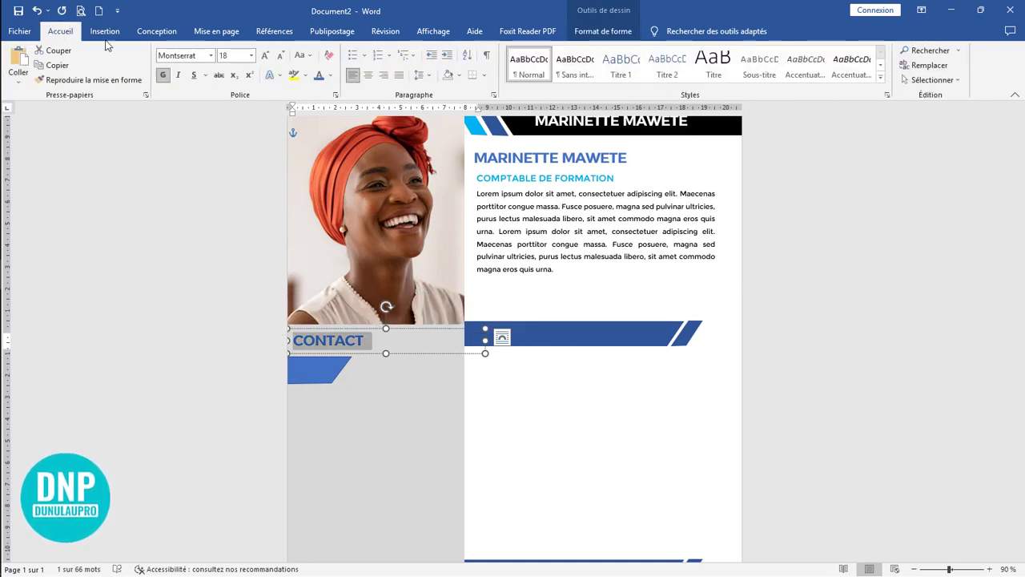
{"action": "left_click", "coordinate": [281, 57]}
{"action": "left_click", "coordinate": [281, 58]}
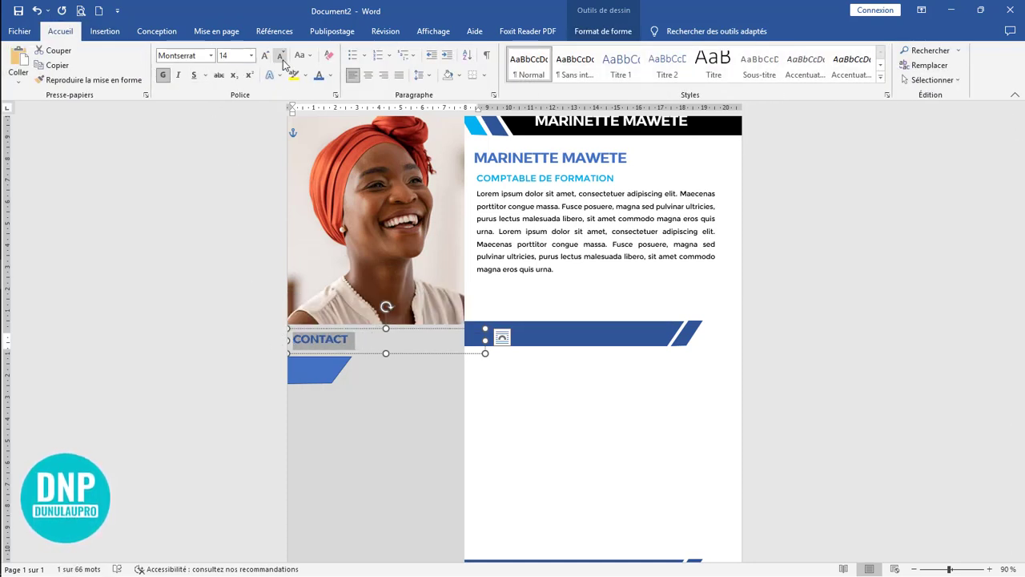
{"action": "left_click_drag", "start_coordinate": [386, 353], "coordinate": [385, 350]}
{"action": "left_click_drag", "start_coordinate": [485, 339], "coordinate": [396, 340]}
Step: Reduce the slanted sidebar shape to about 2.72 × 1.06 cm and remove its outline
{"action": "left_click", "coordinate": [313, 388]}
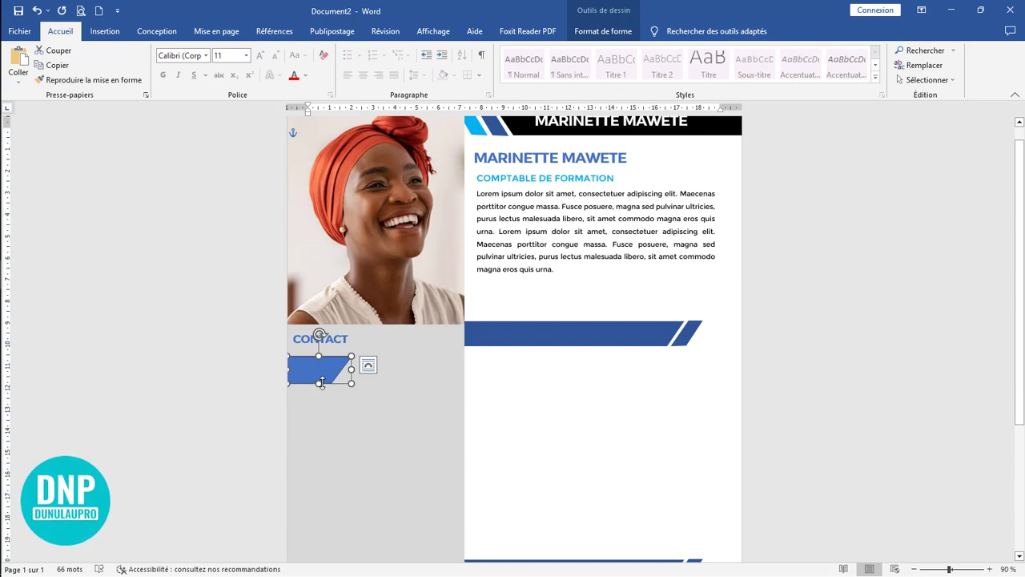
{"action": "left_click_drag", "start_coordinate": [319, 383], "coordinate": [341, 366]}
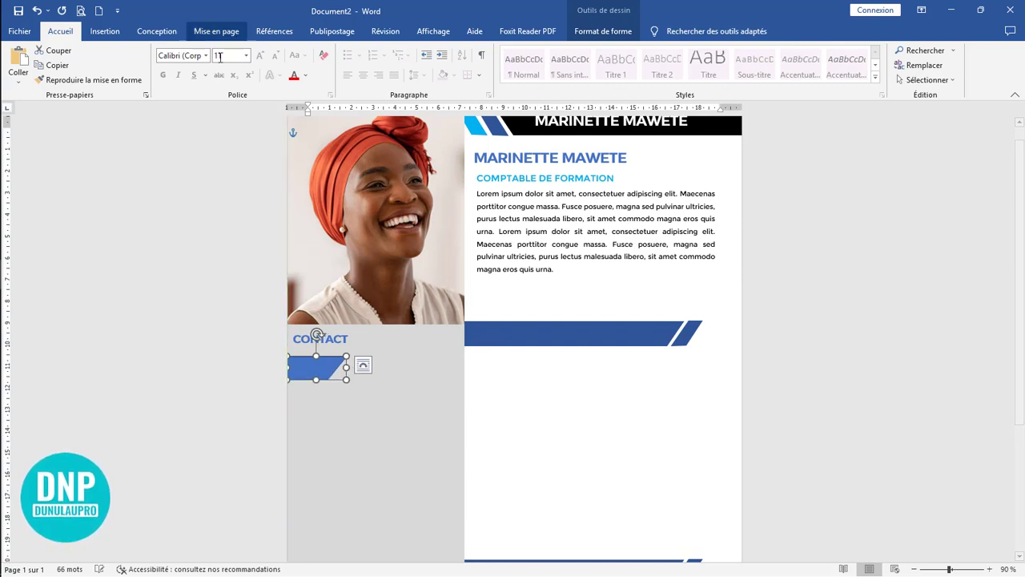
{"action": "left_click", "coordinate": [105, 31]}
{"action": "left_click", "coordinate": [600, 32]}
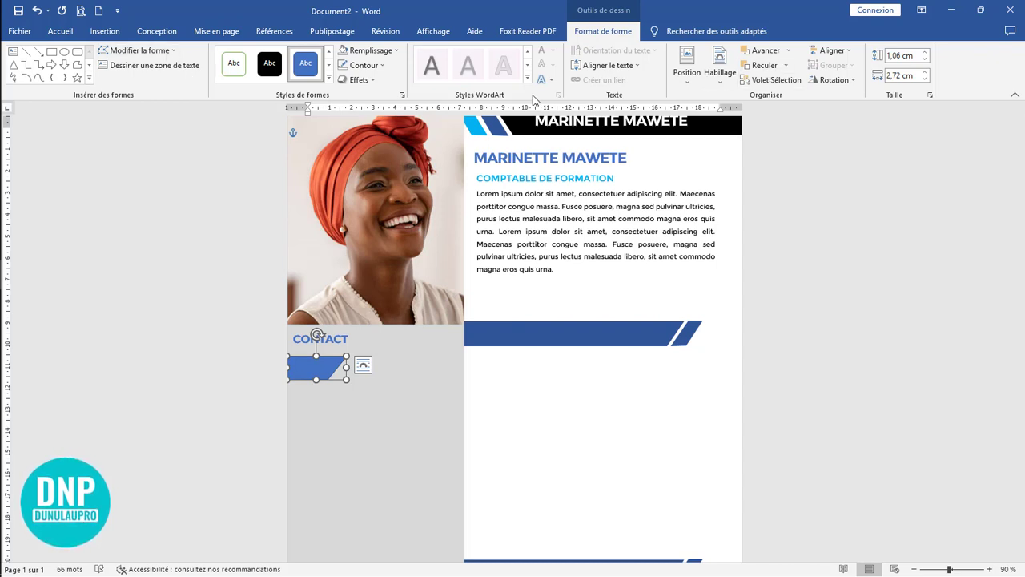
{"action": "left_click", "coordinate": [365, 67]}
{"action": "left_click", "coordinate": [370, 178]}
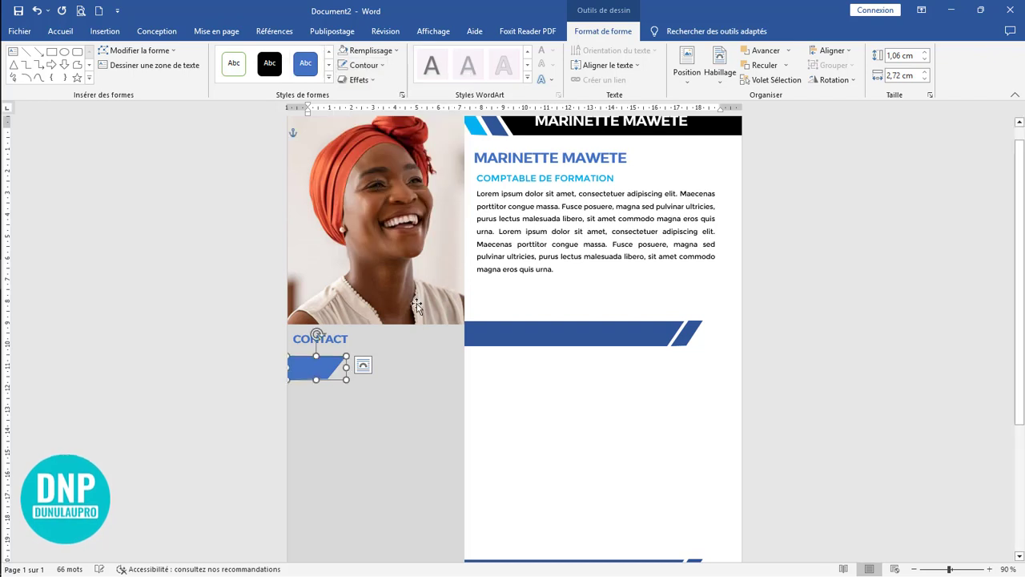
Step: Nudge the slanted sidebar shape slightly further left so it runs past the page edge
{"action": "left_click_drag", "start_coordinate": [321, 368], "coordinate": [317, 368]}
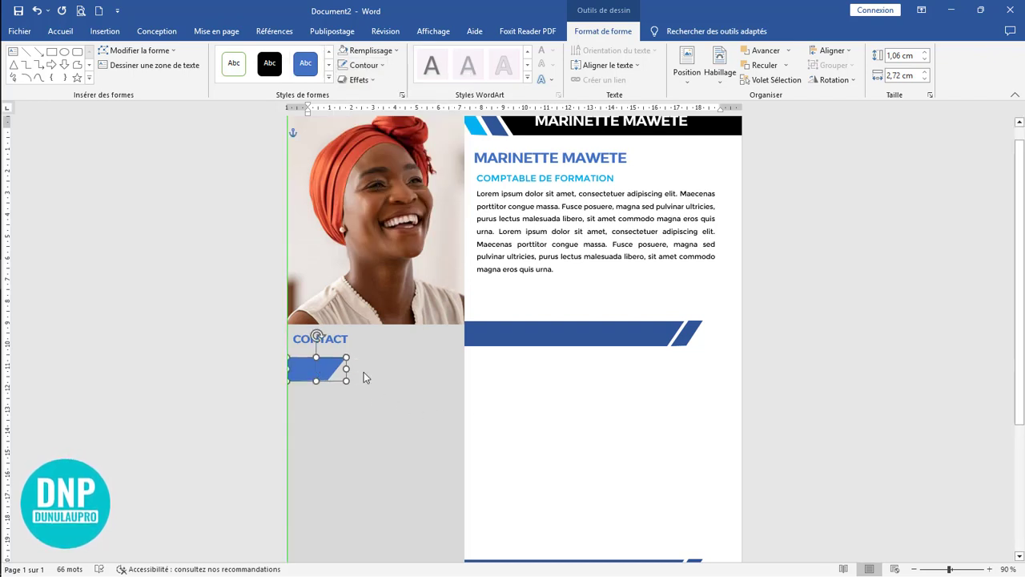
{"action": "key", "text": "Left"}
{"action": "key", "text": "Left"}
{"action": "key", "text": "Left"}
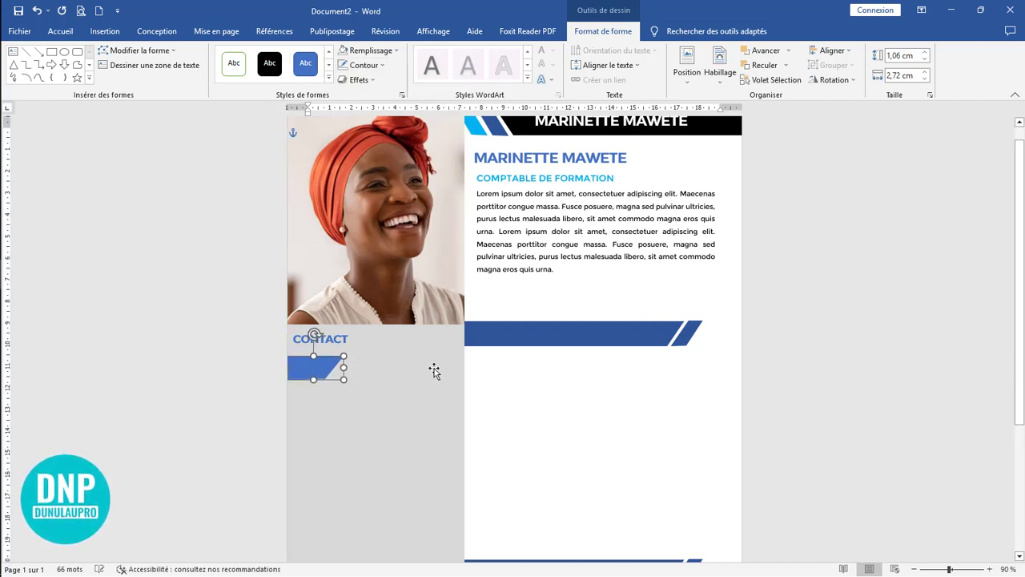
Step: Move the CONTACT heading towards the middle of the sidebar and set its text to the automatic colour
{"action": "left_click", "coordinate": [361, 338]}
{"action": "left_click_drag", "start_coordinate": [350, 329], "coordinate": [313, 336]}
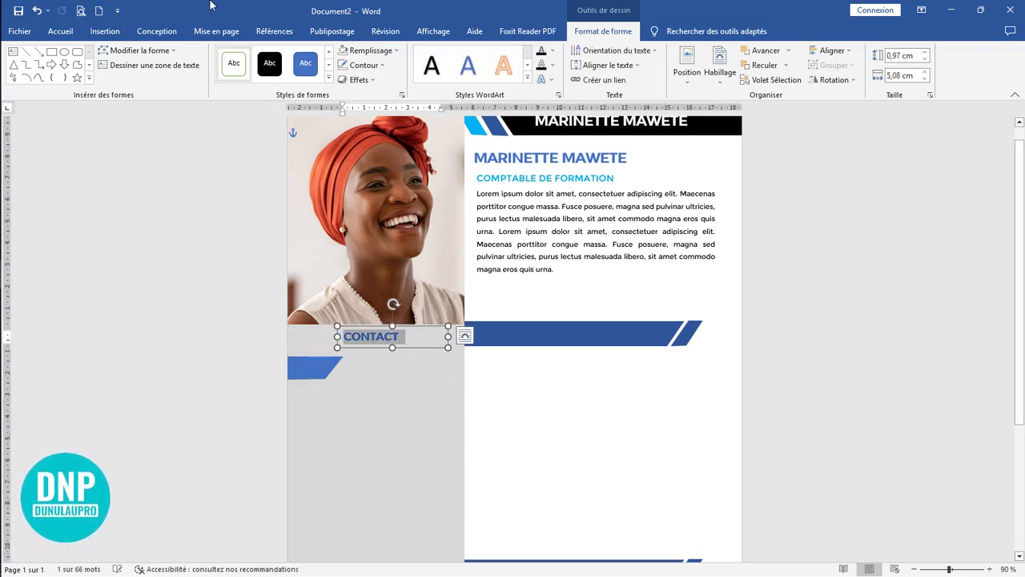
{"action": "left_click", "coordinate": [63, 31]}
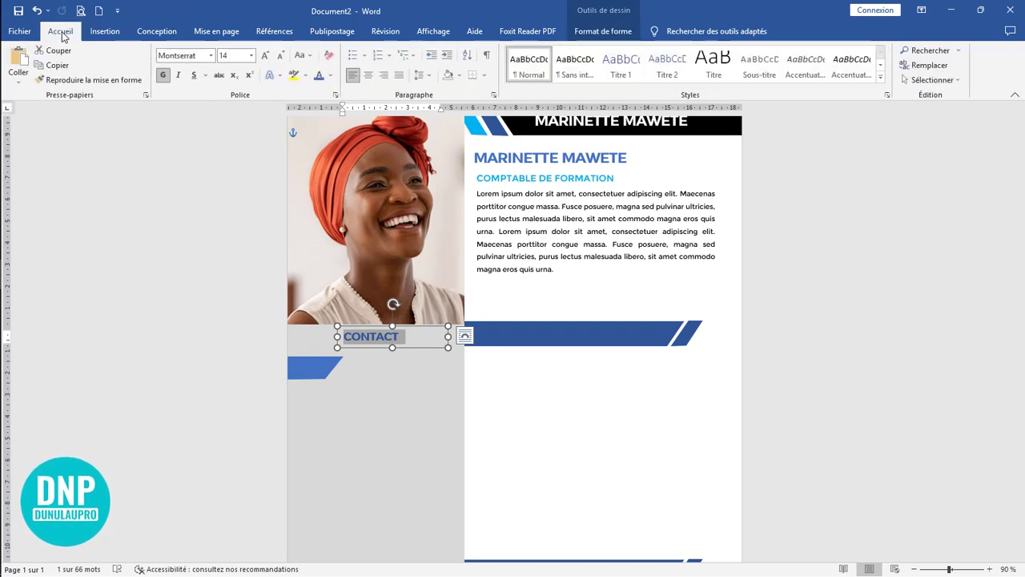
{"action": "left_click", "coordinate": [330, 75]}
{"action": "left_click", "coordinate": [326, 93]}
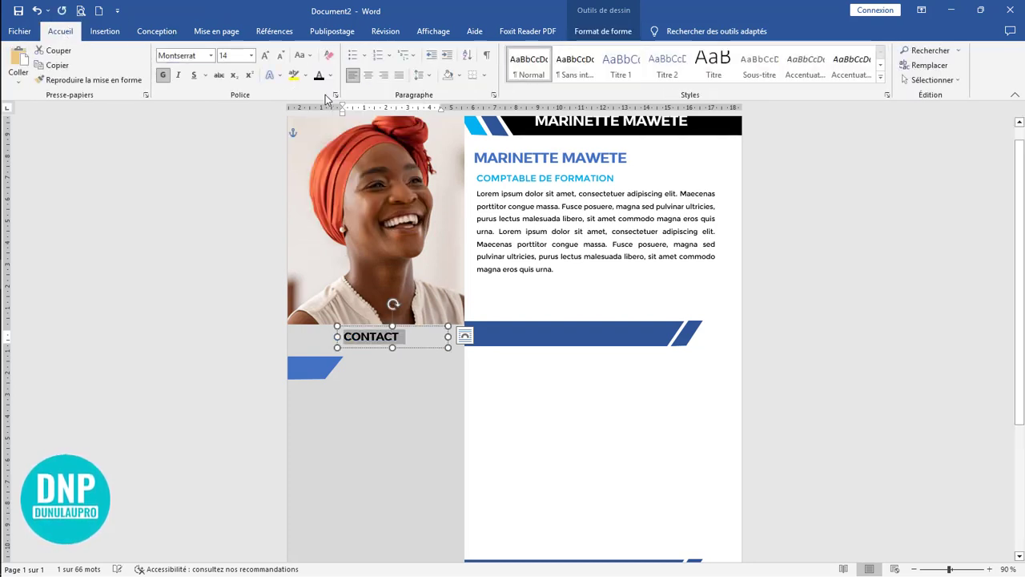
{"action": "left_click", "coordinate": [532, 418]}
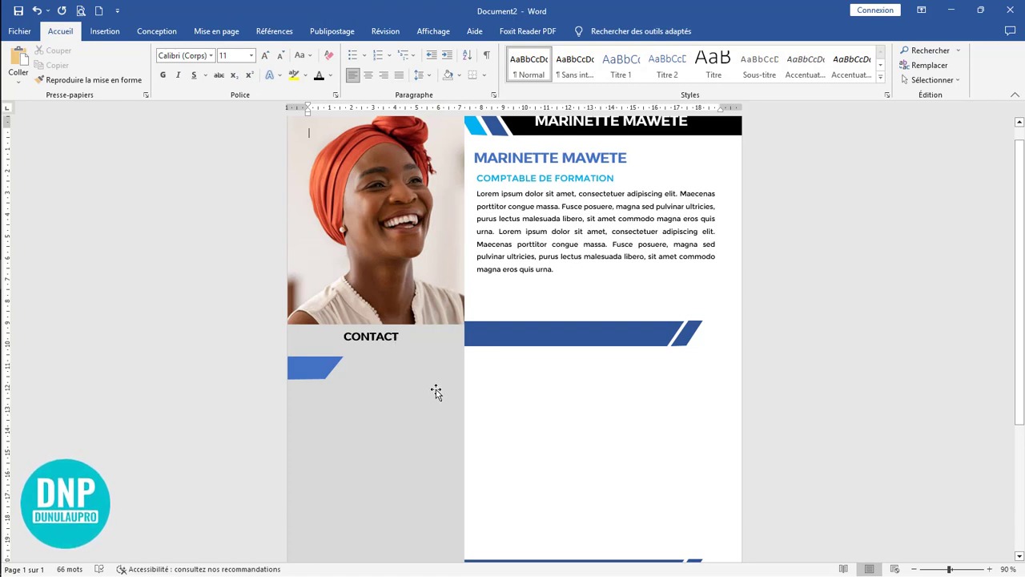
Step: Duplicate the slanted sidebar shape three times, stacking the copies one below another under the original
{"action": "left_click", "coordinate": [314, 368]}
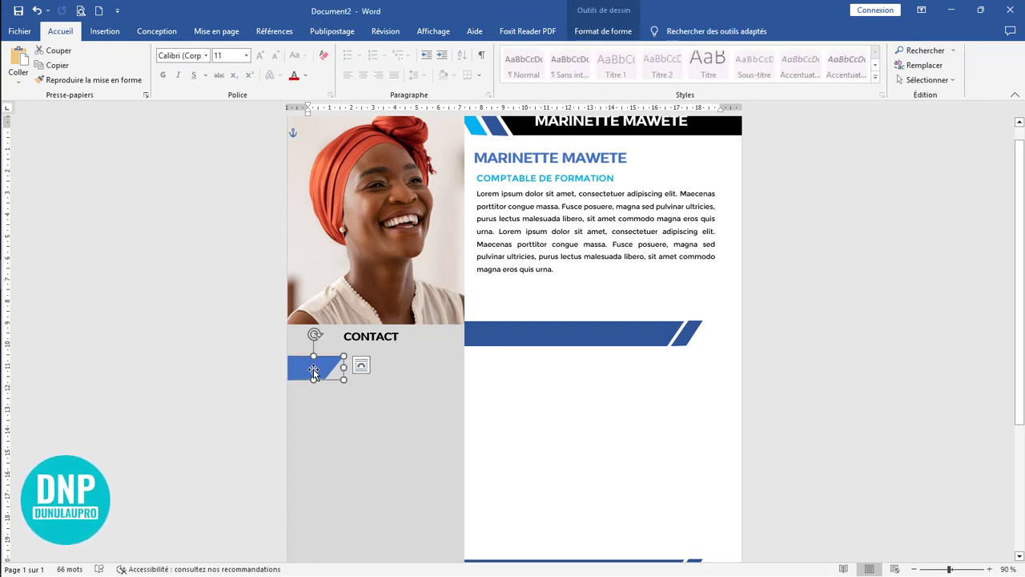
{"action": "left_click_drag", "start_coordinate": [314, 370], "coordinate": [312, 438], "text": "ctrl"}
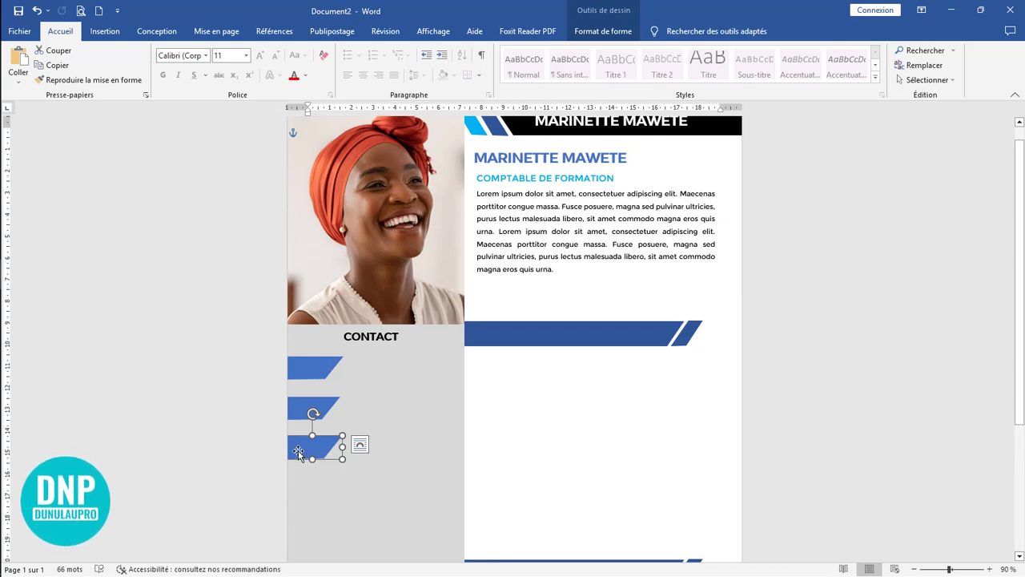
{"action": "left_click_drag", "start_coordinate": [302, 454], "coordinate": [303, 471], "text": "ctrl"}
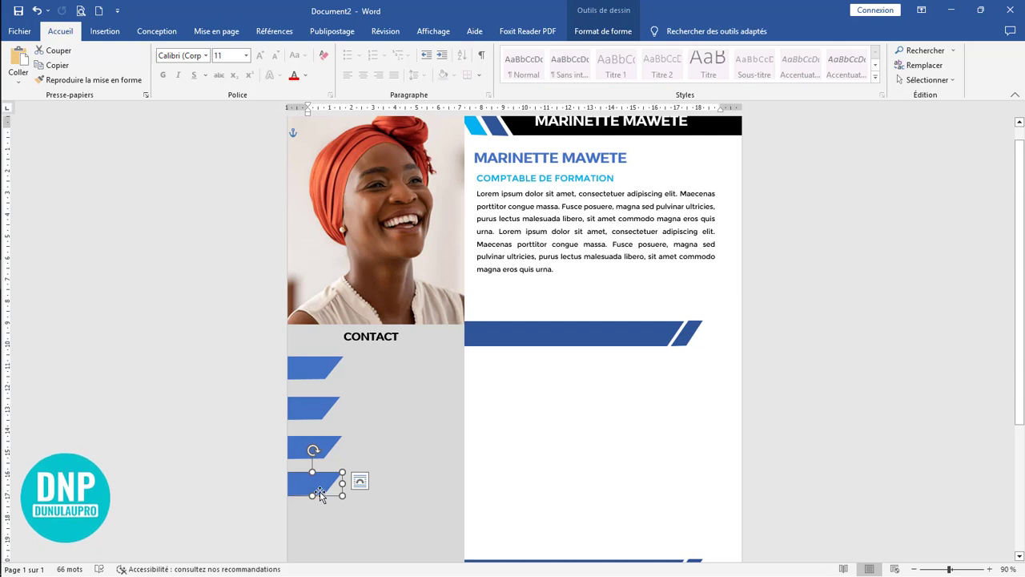
{"action": "left_click_drag", "start_coordinate": [318, 480], "coordinate": [317, 478]}
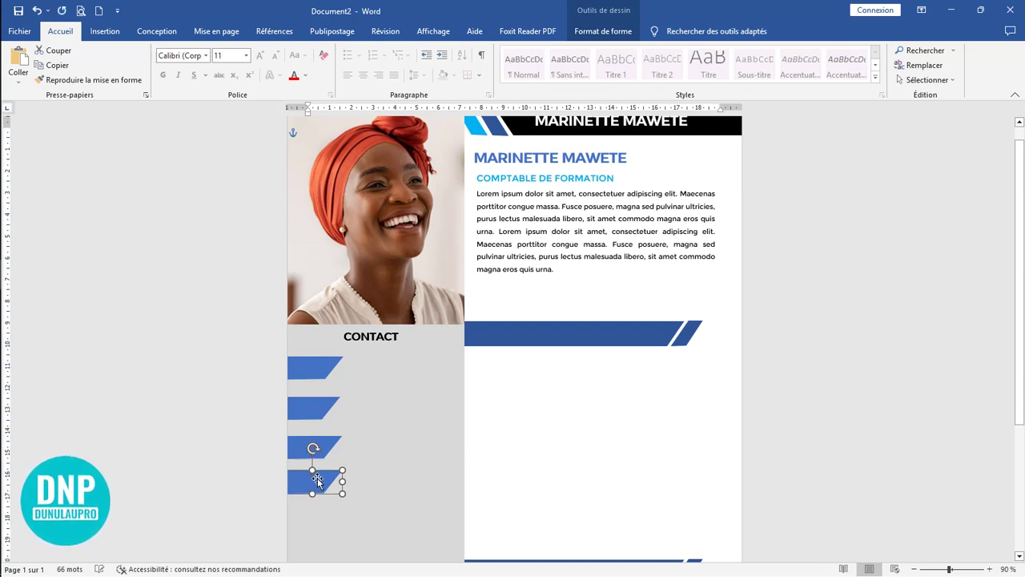
Step: Fill the first slanted sidebar shape with black and the second with the darkest shade of Bleu, Accentuation1
{"action": "double_click", "coordinate": [304, 370]}
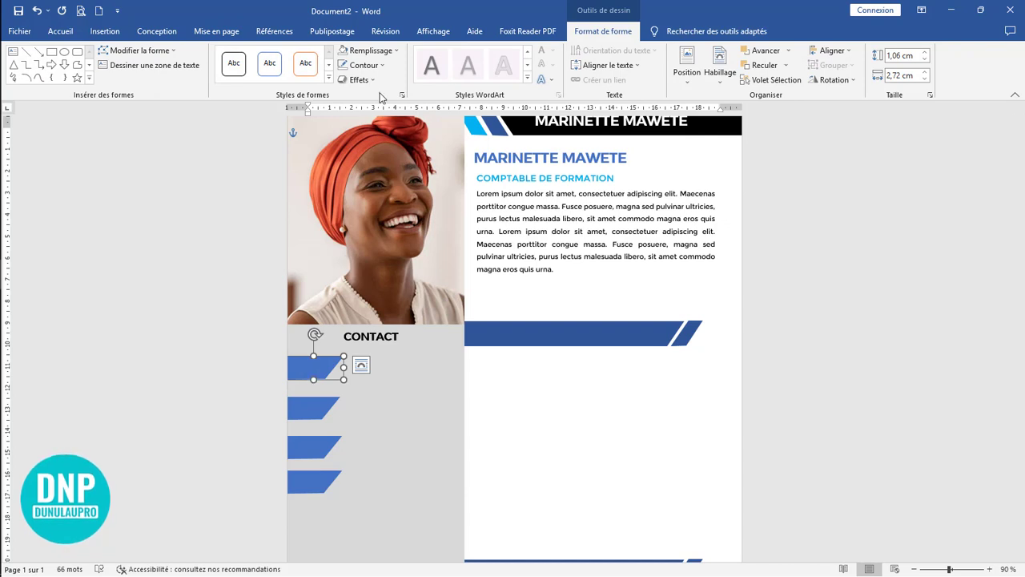
{"action": "left_click", "coordinate": [373, 51]}
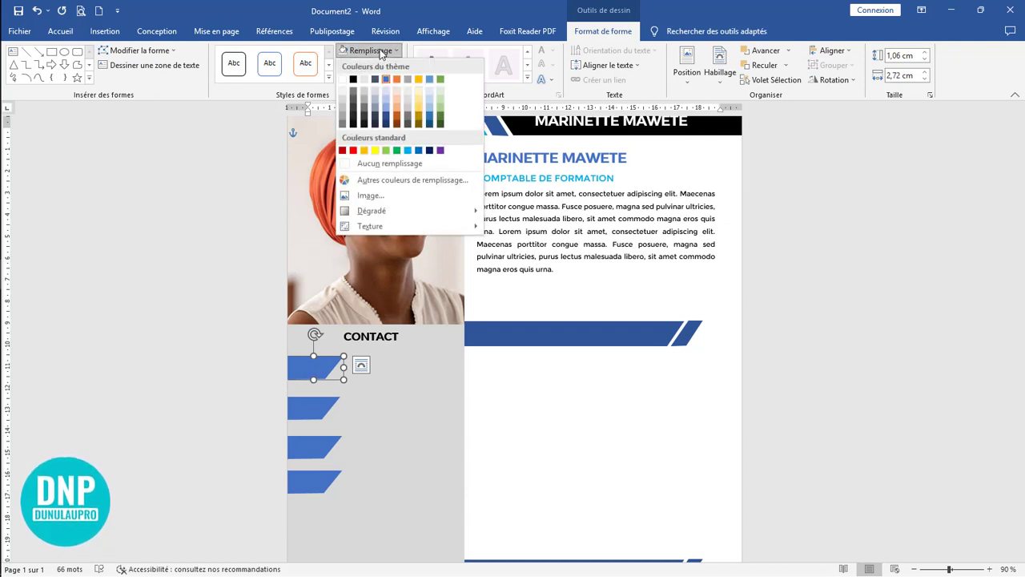
{"action": "left_click", "coordinate": [356, 83]}
{"action": "left_click", "coordinate": [313, 414]}
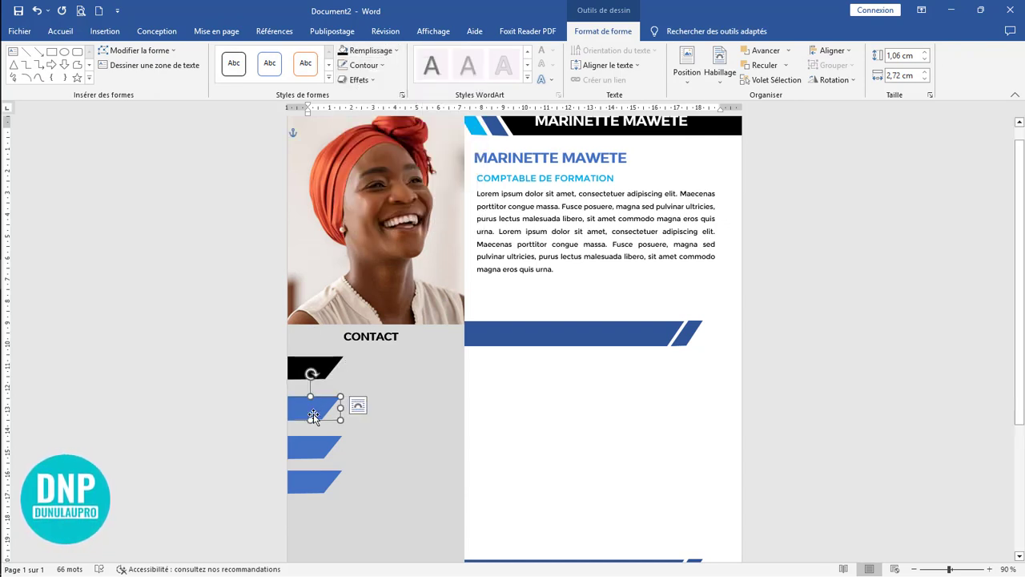
{"action": "left_click", "coordinate": [372, 51]}
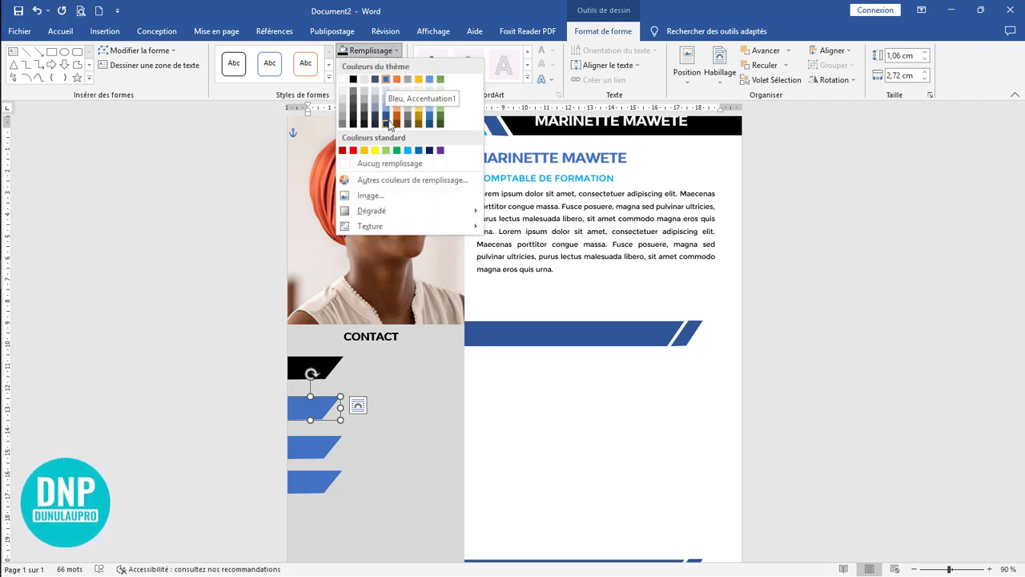
{"action": "left_click", "coordinate": [386, 126]}
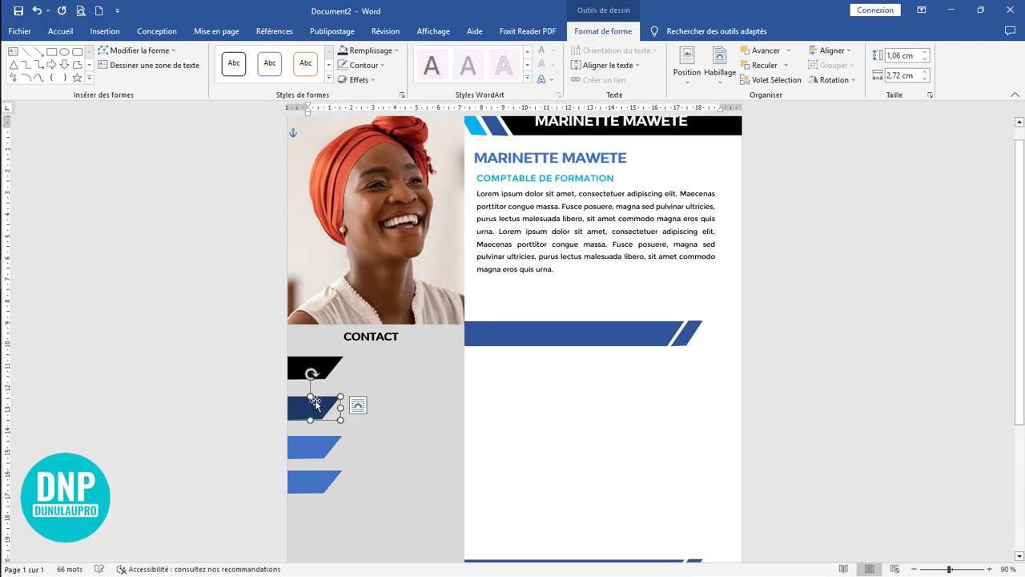
Step: Fill the third slanted sidebar shape with standard light blue and the fourth with black
{"action": "left_click", "coordinate": [310, 448]}
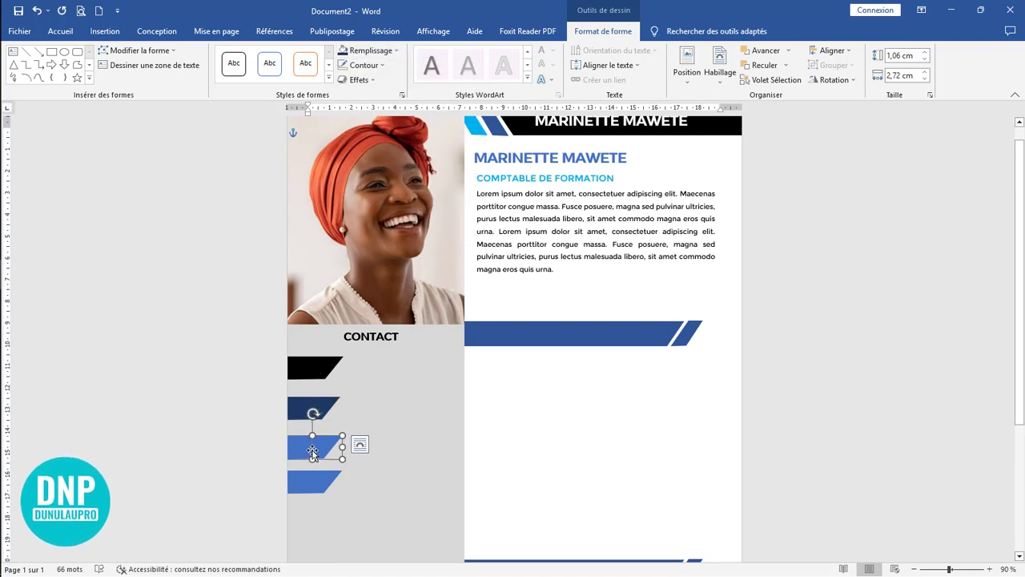
{"action": "left_click", "coordinate": [375, 51]}
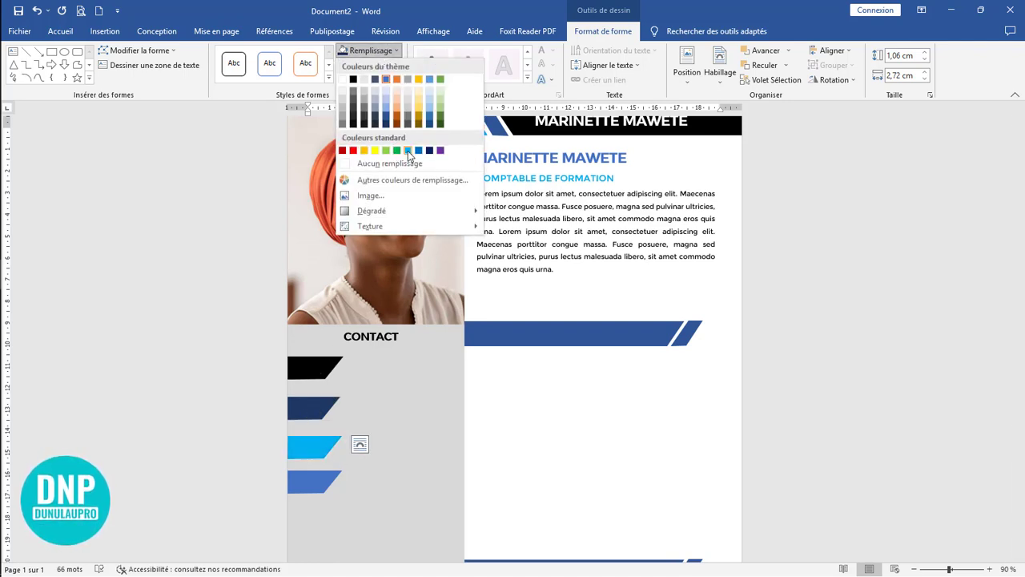
{"action": "left_click", "coordinate": [408, 150]}
{"action": "left_click", "coordinate": [316, 485]}
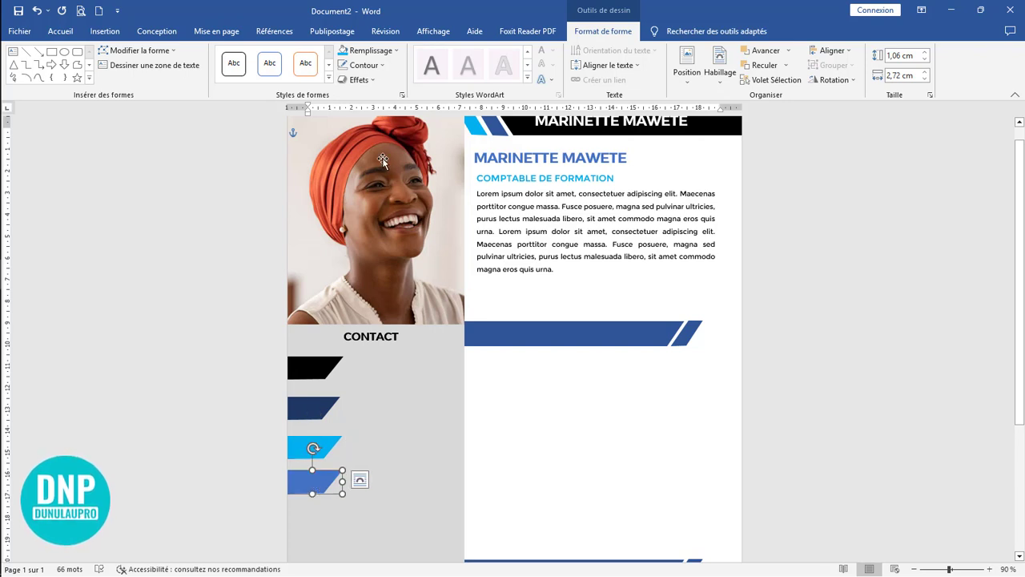
{"action": "left_click", "coordinate": [370, 50]}
{"action": "left_click", "coordinate": [355, 80]}
{"action": "left_click", "coordinate": [528, 430]}
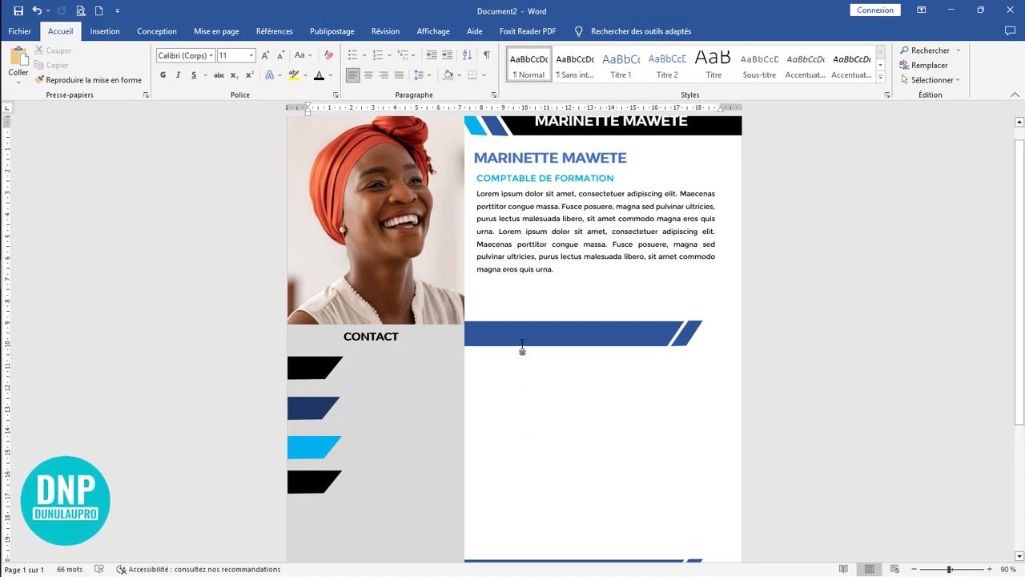
Step: Nudge the introductory paragraph's text box slightly down, away from the job title
{"action": "left_click", "coordinate": [557, 284]}
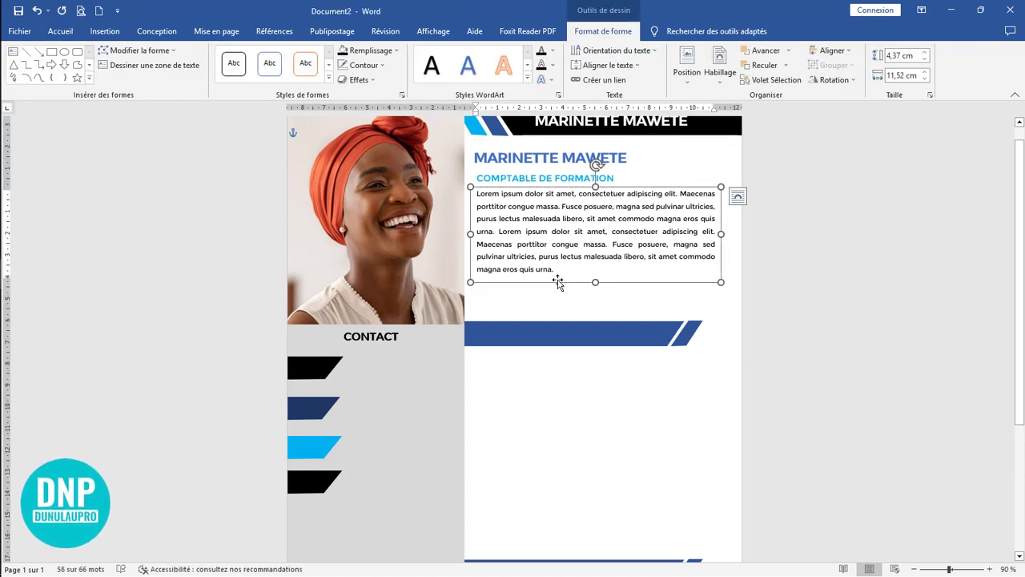
{"action": "key", "text": "Down"}
{"action": "key", "text": "Down"}
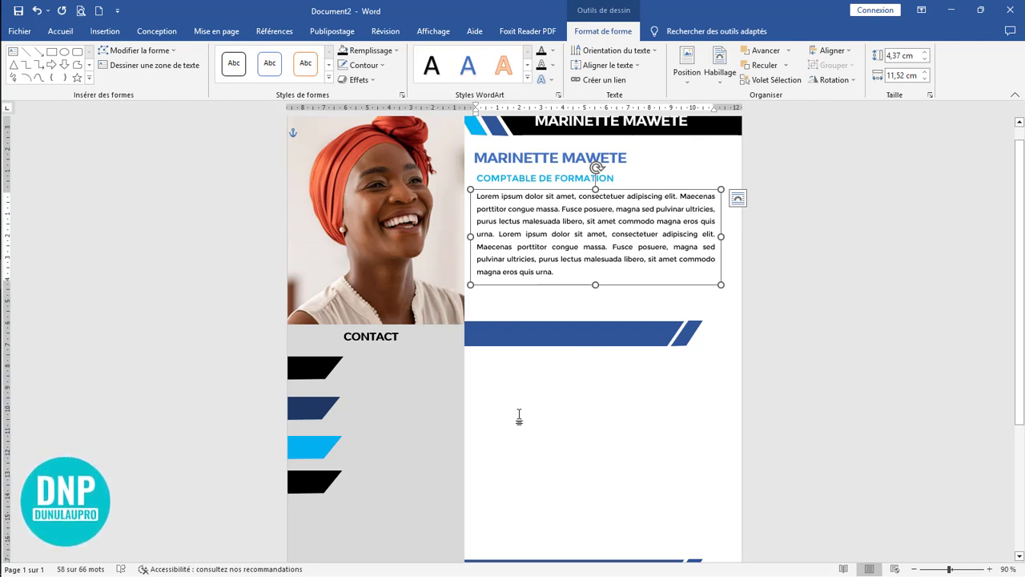
Step: Widen the grey sidebar and the photo slightly to the right so that their right edges line up
{"action": "left_click", "coordinate": [462, 418]}
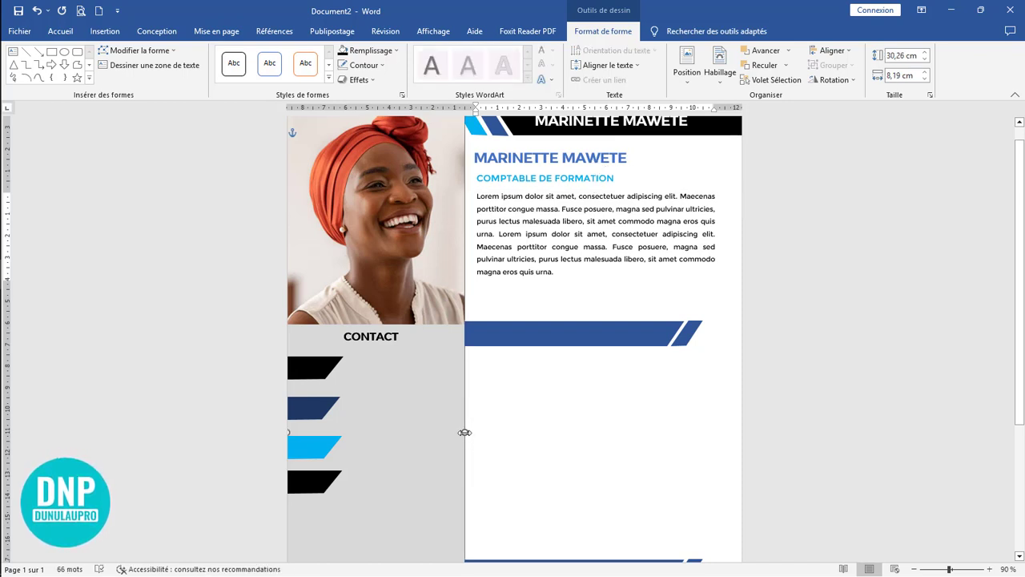
{"action": "left_click_drag", "start_coordinate": [464, 432], "coordinate": [469, 430]}
{"action": "left_click", "coordinate": [464, 295]}
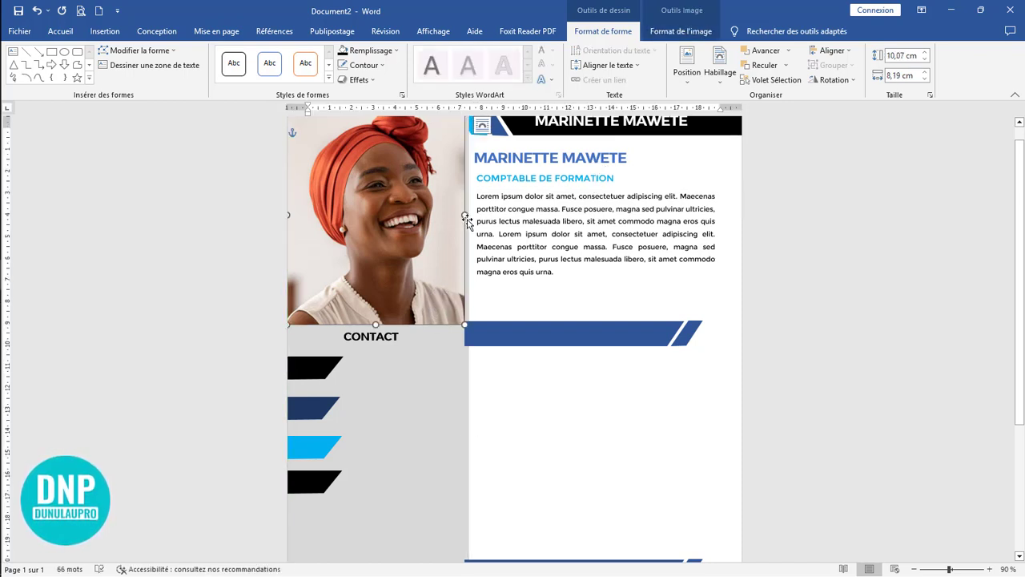
{"action": "left_click_drag", "start_coordinate": [465, 214], "coordinate": [468, 215]}
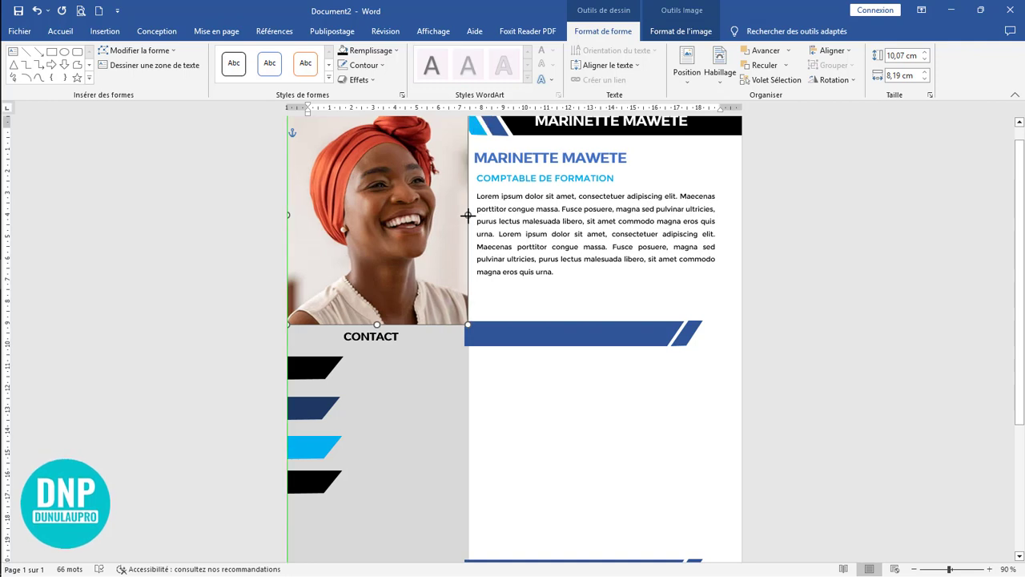
{"action": "left_click", "coordinate": [555, 500]}
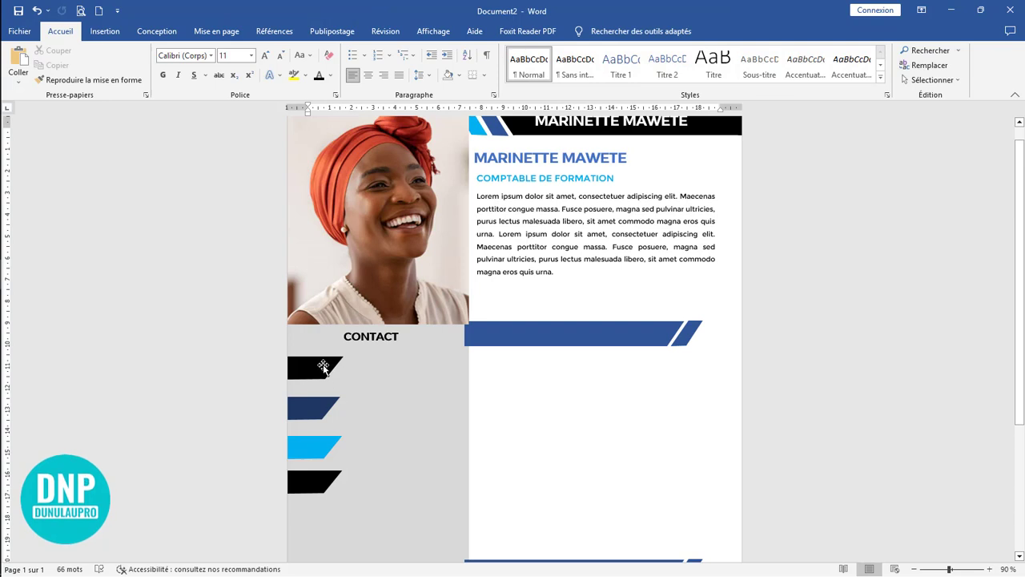
Step: Copy the CONTACT text box beside the black slanted shape below it and widen the copy to about 6.97 cm
{"action": "left_click", "coordinate": [336, 366]}
{"action": "left_click", "coordinate": [528, 401]}
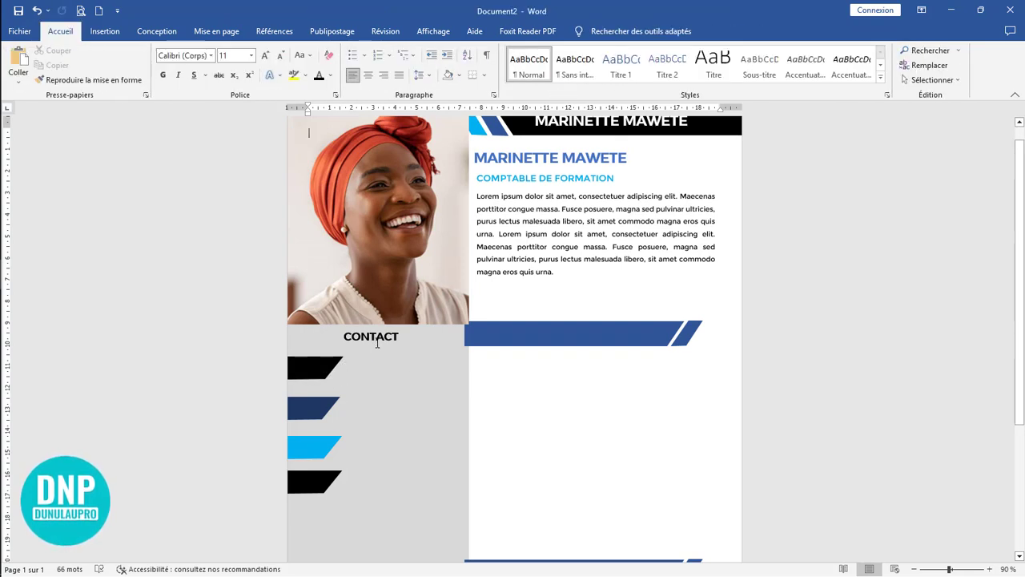
{"action": "left_click", "coordinate": [404, 335]}
{"action": "left_click_drag", "start_coordinate": [416, 325], "coordinate": [424, 358]}
{"action": "left_click_drag", "start_coordinate": [352, 363], "coordinate": [498, 365]}
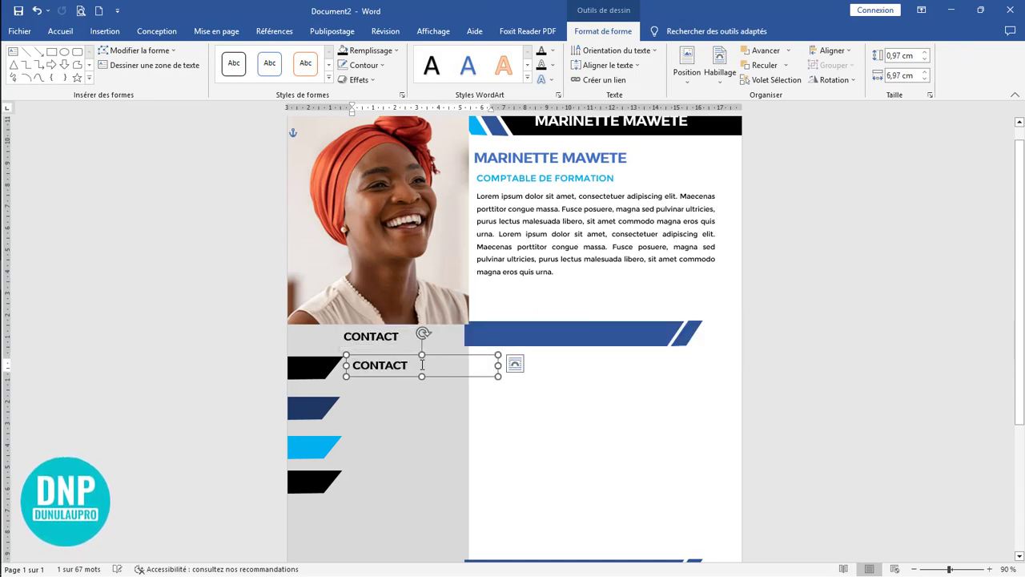
Step: Change the copied CONTACT text's case to a capital first letter for each word
{"action": "left_click_drag", "start_coordinate": [351, 364], "coordinate": [413, 366]}
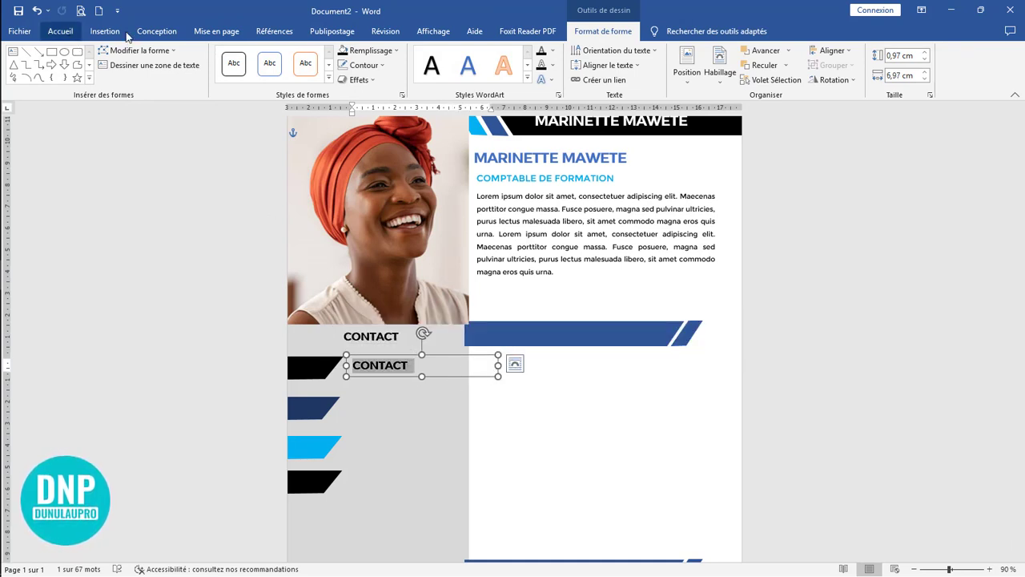
{"action": "left_click", "coordinate": [68, 35]}
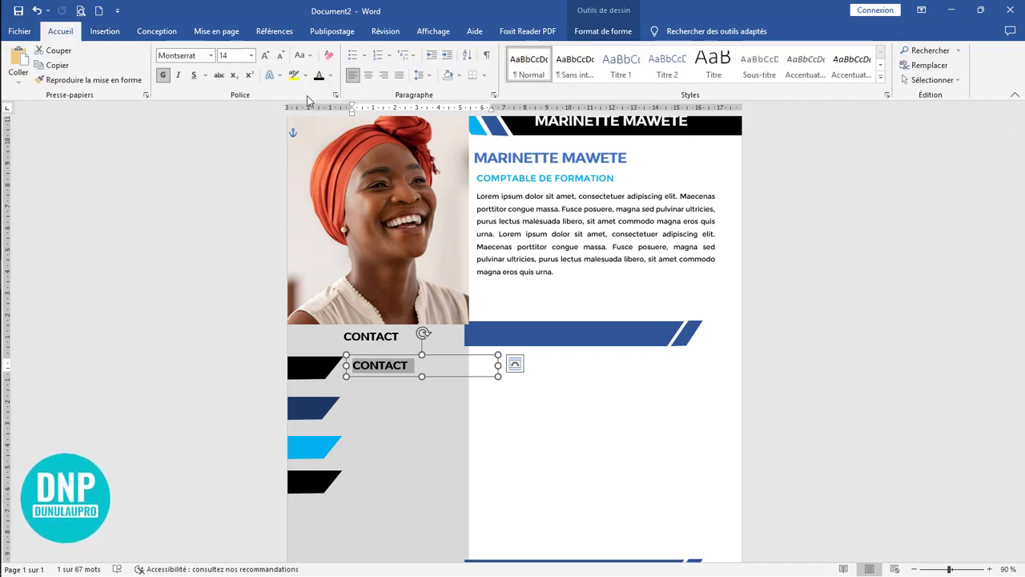
{"action": "left_click", "coordinate": [303, 55]}
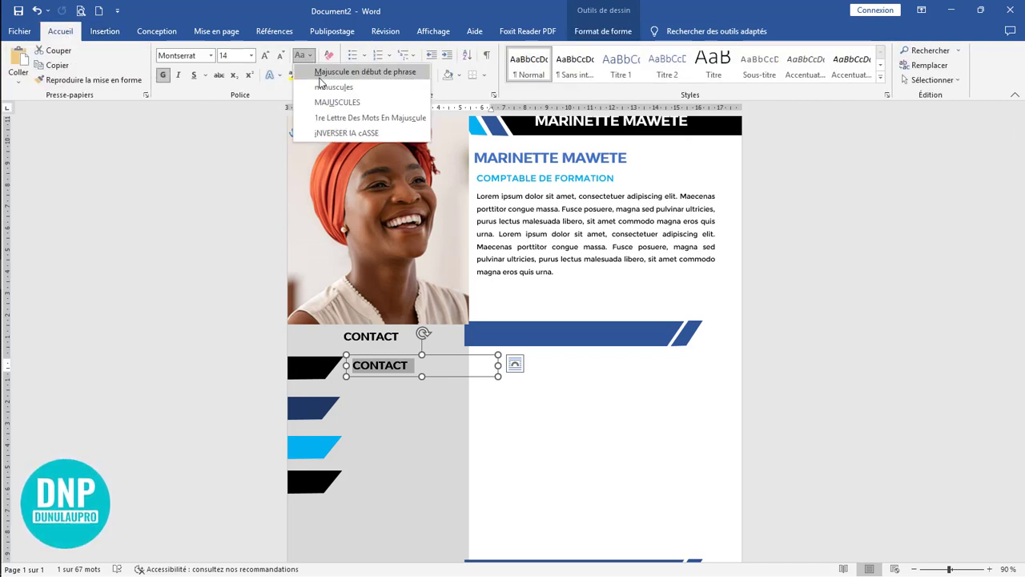
{"action": "left_click", "coordinate": [342, 118]}
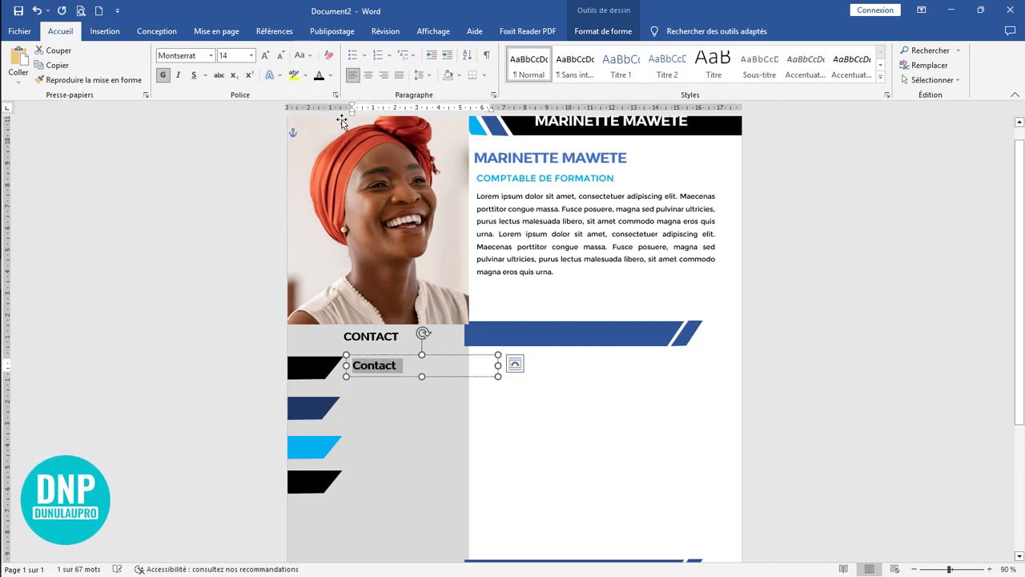
Step: Clear the text from the copied text box beside the first slanted shape
{"action": "left_click", "coordinate": [410, 368]}
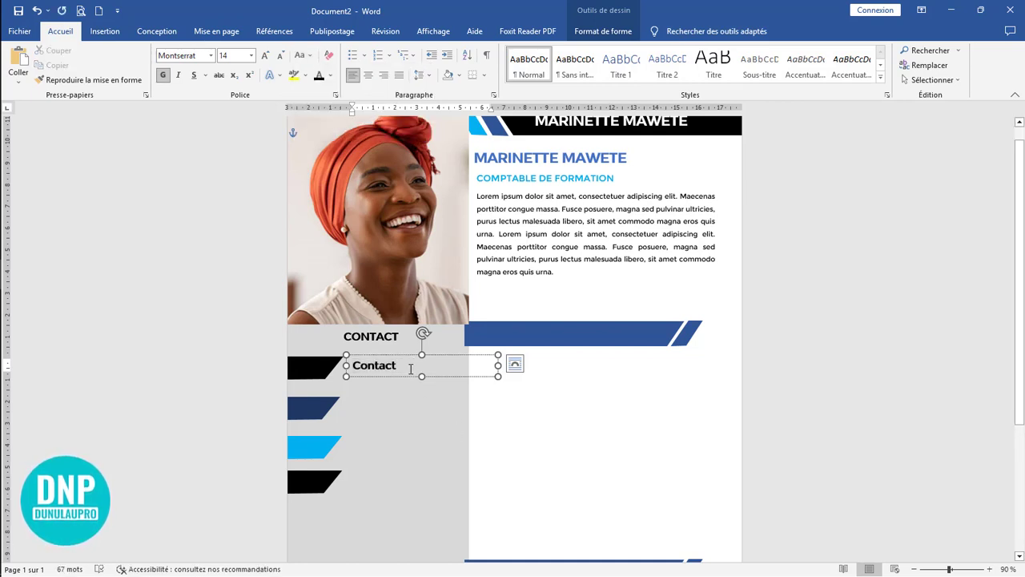
{"action": "key", "text": "BackSpace"}
{"action": "key", "text": "BackSpace"}
{"action": "key", "text": "BackSpace"}
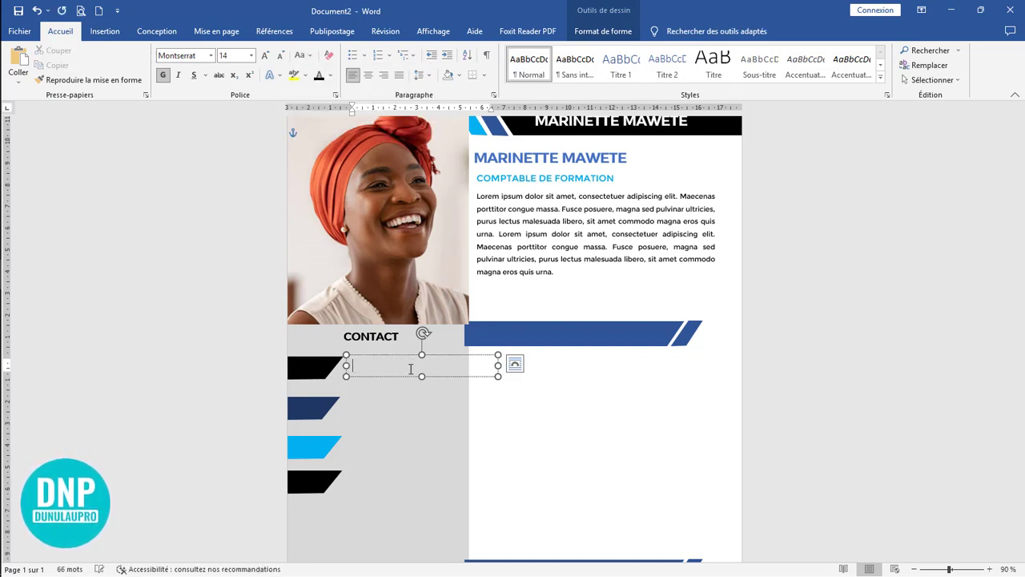
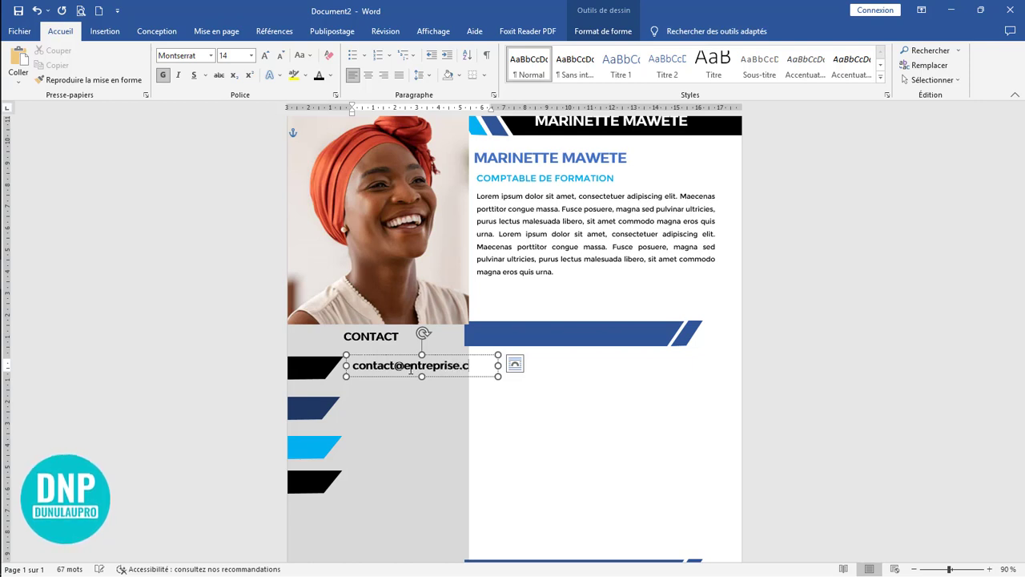
Step: Reduce the e-mail text's size in its contact box and fill in the phone, address and website entries beside the remaining markers
{"action": "key", "text": "ctrl+shift+less"}
{"action": "left_click", "coordinate": [505, 332]}
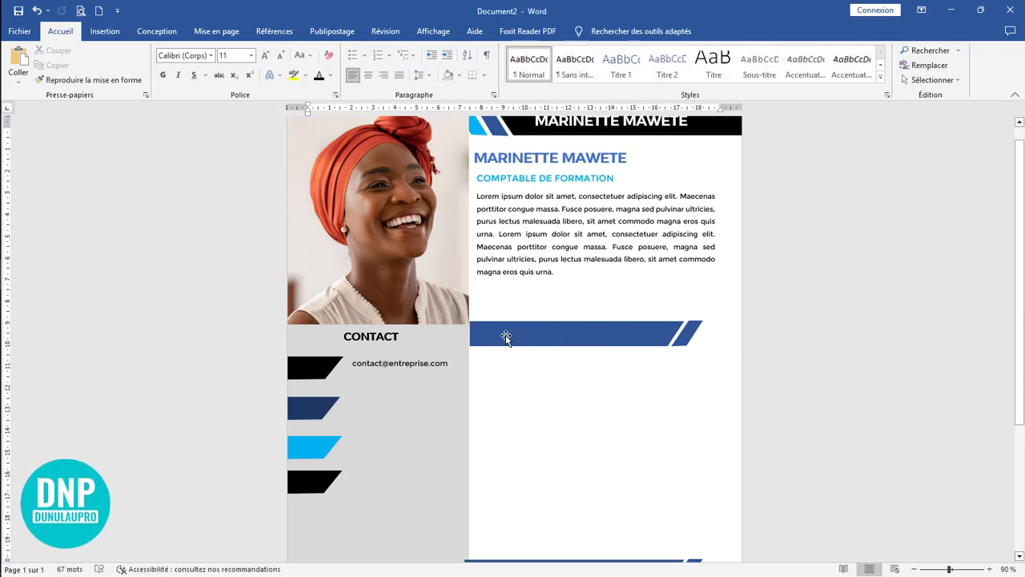
{"action": "left_click", "coordinate": [449, 365]}
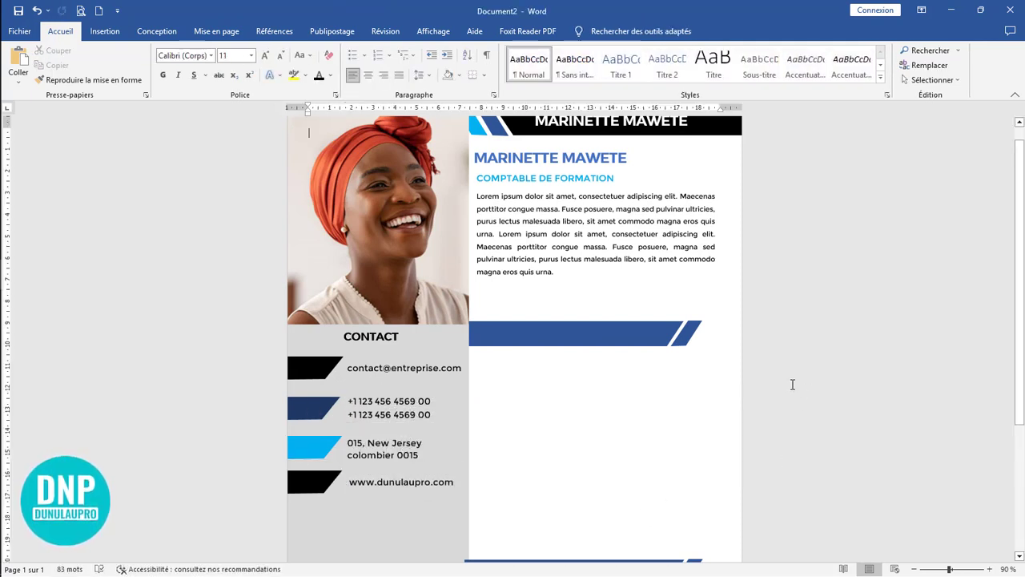
{"action": "left_click", "coordinate": [421, 480]}
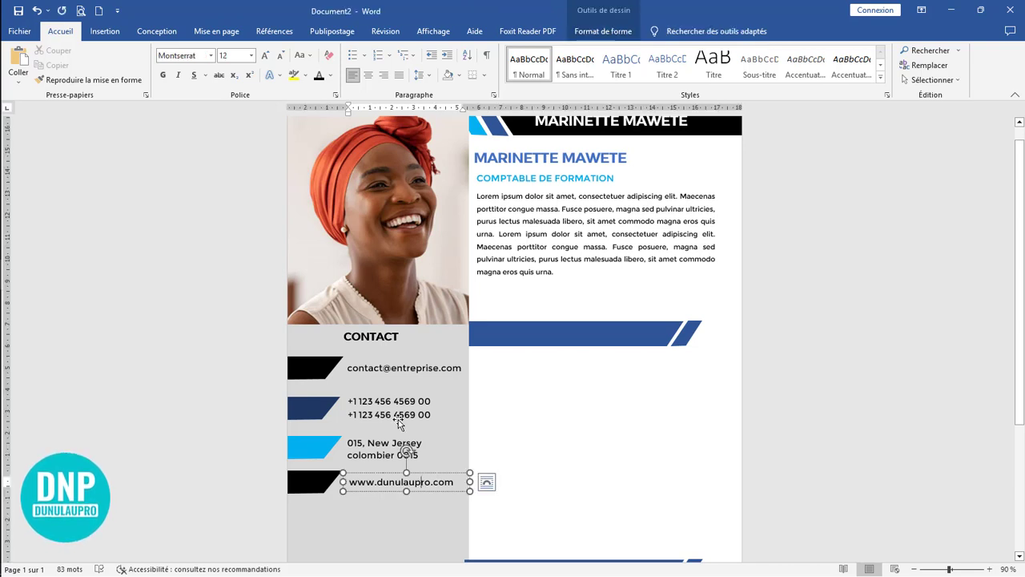
{"action": "left_click", "coordinate": [823, 422]}
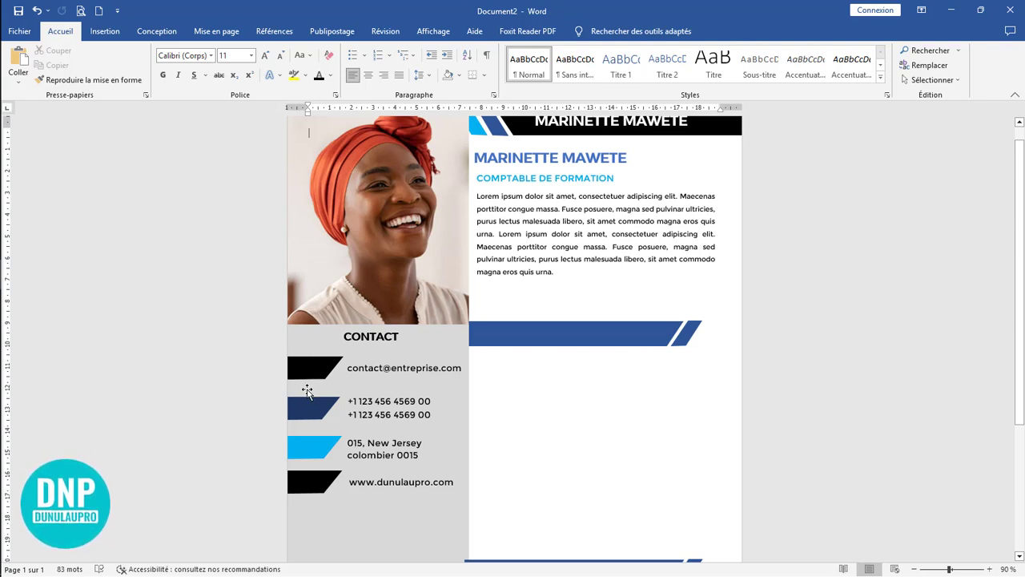
Step: Shift the grey sidebar slightly to the left
{"action": "left_click", "coordinate": [306, 390]}
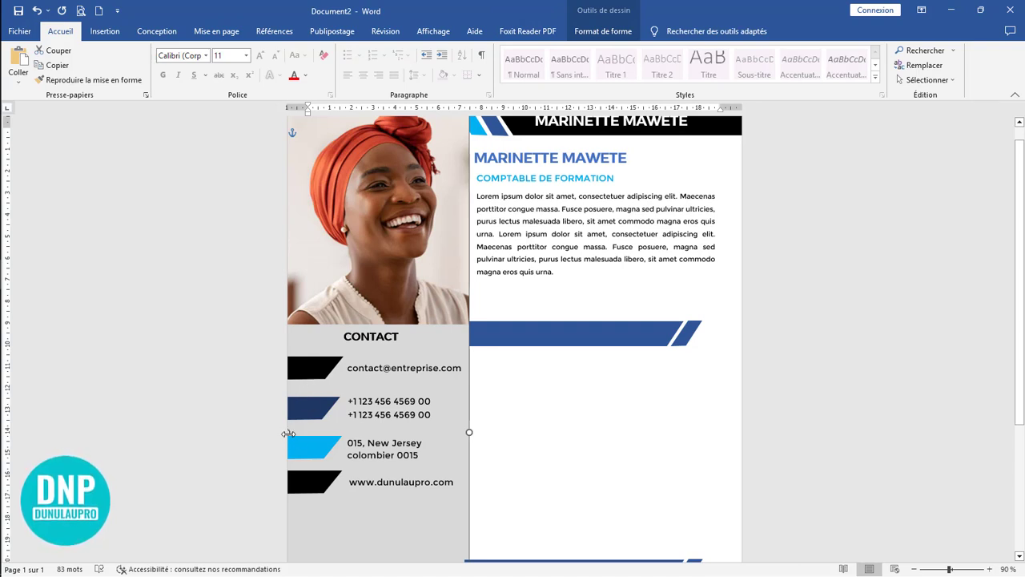
{"action": "left_click_drag", "start_coordinate": [291, 433], "coordinate": [277, 432]}
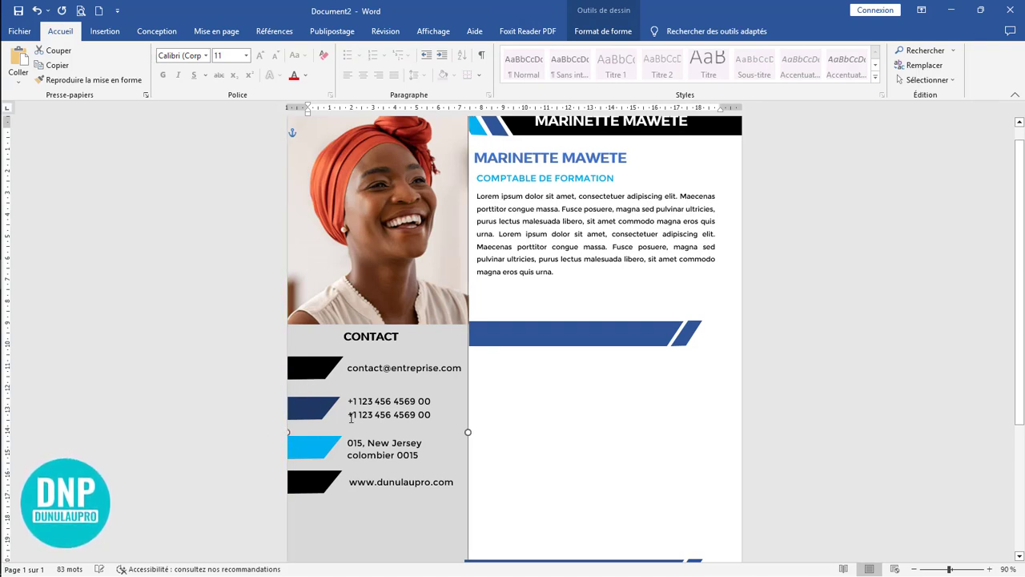
{"action": "left_click", "coordinate": [569, 406]}
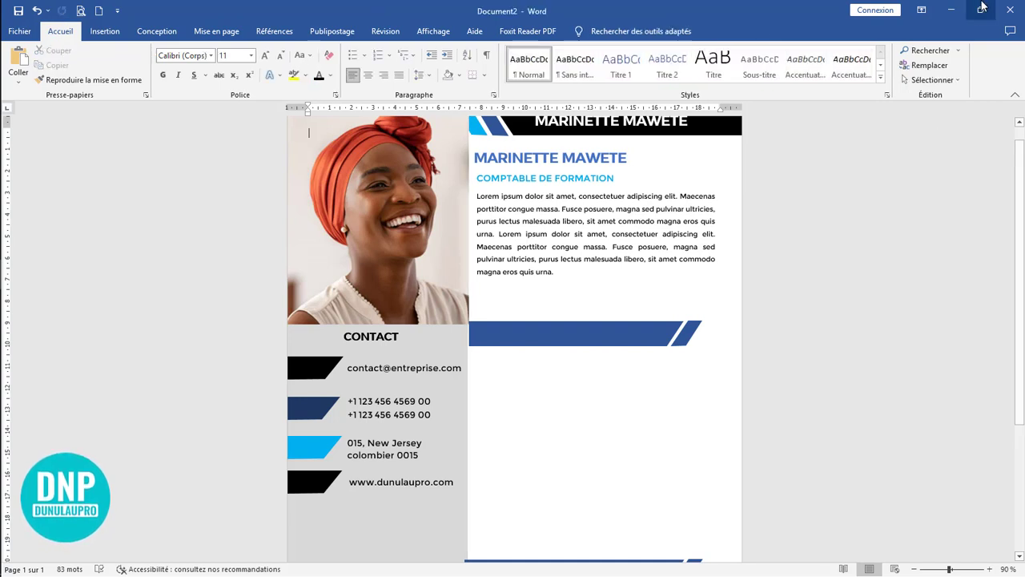
Step: Nudge the lower blue section bar right so that it starts at the grey sidebar's right edge
{"action": "scroll", "coordinate": [568, 434], "scroll_direction": "down", "scroll_amount": 3}
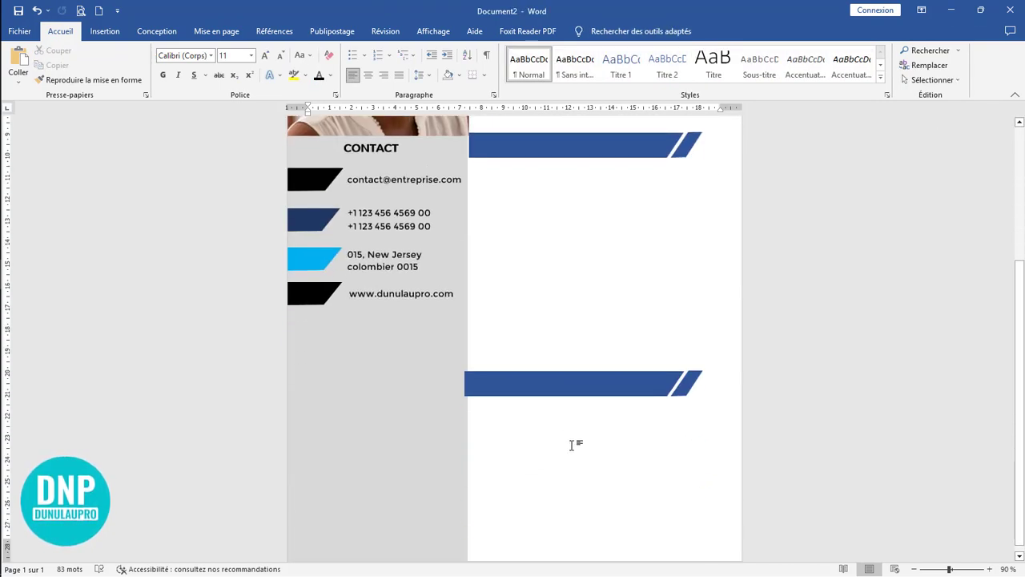
{"action": "left_click", "coordinate": [542, 382]}
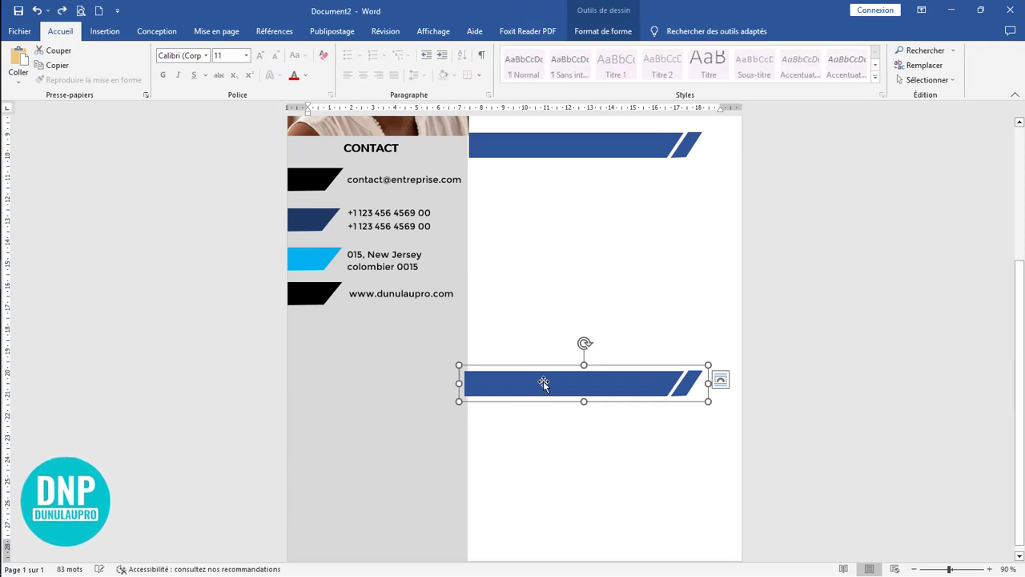
{"action": "key", "text": "Right"}
{"action": "key", "text": "Right"}
{"action": "key", "text": "Right"}
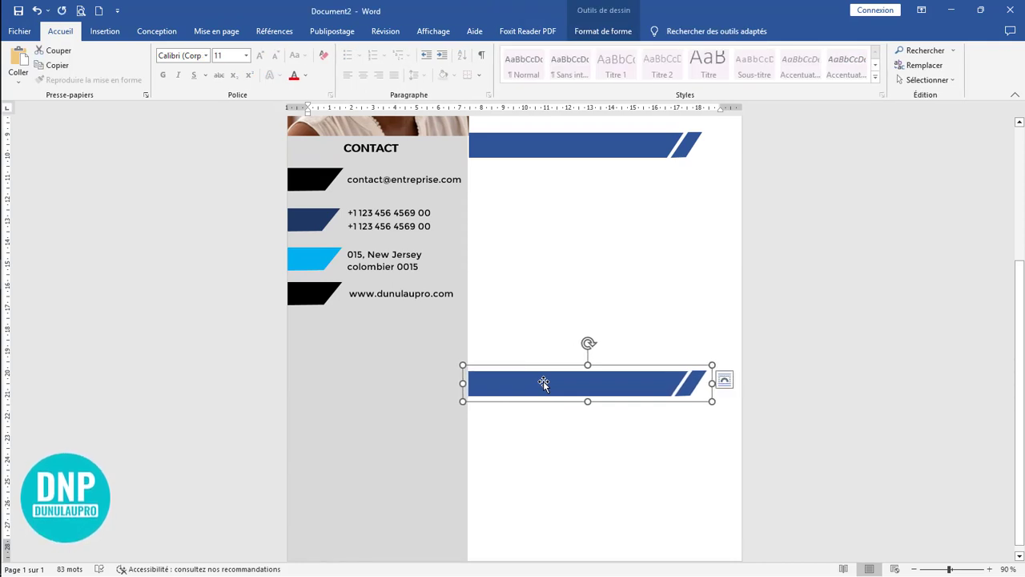
{"action": "key", "text": "Left"}
{"action": "scroll", "coordinate": [588, 320], "scroll_direction": "up", "scroll_amount": 5}
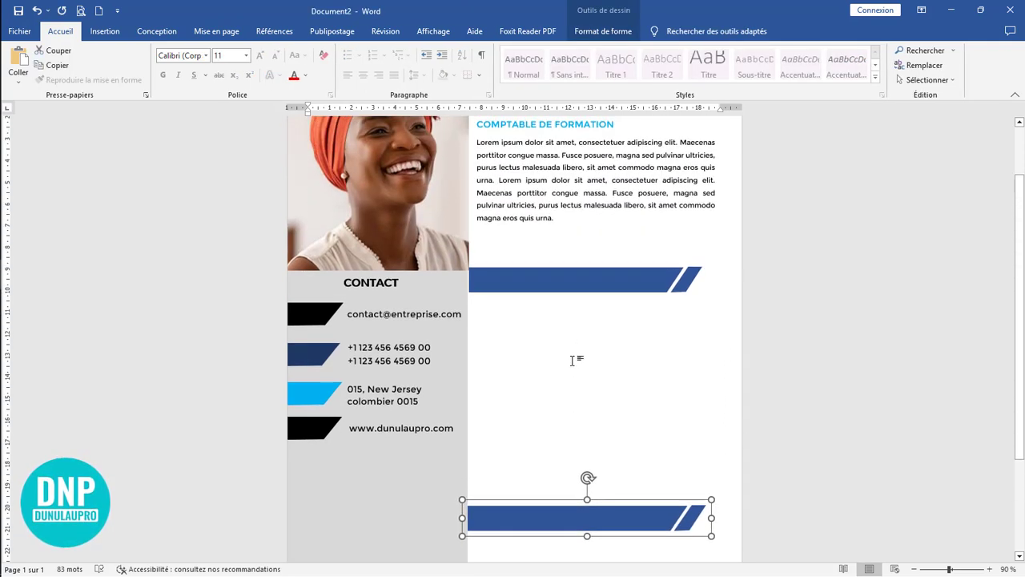
Step: Move the upper blue section bar up to just below the introductory paragraph
{"action": "left_click", "coordinate": [580, 367]}
{"action": "left_click", "coordinate": [561, 331]}
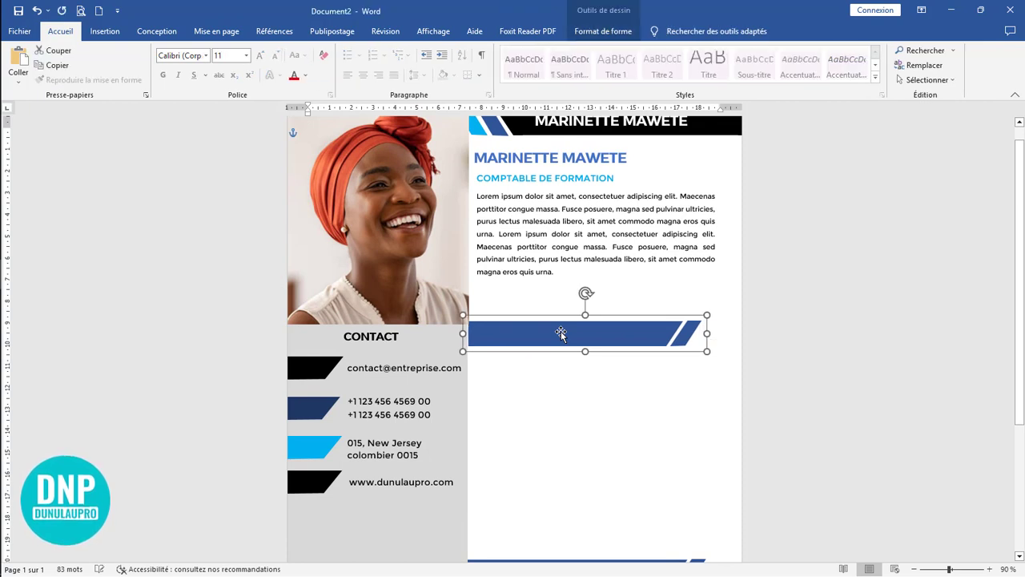
{"action": "left_click_drag", "start_coordinate": [561, 331], "coordinate": [565, 304]}
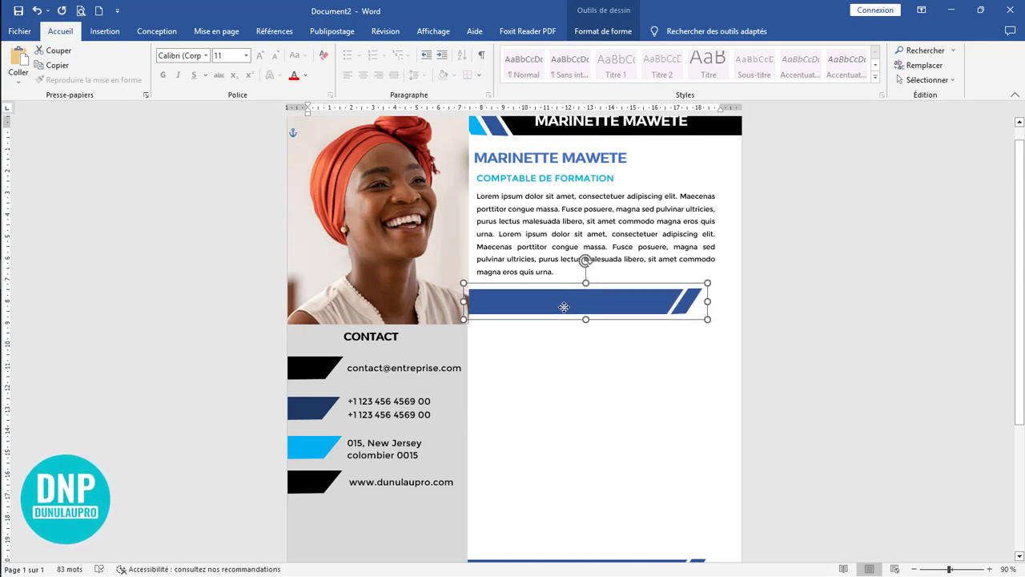
{"action": "left_click", "coordinate": [659, 394]}
Step: Copy the white name text box from the black header onto the upper blue bar and widen it towards the bar's slanted end
{"action": "scroll", "coordinate": [659, 394], "scroll_direction": "up", "scroll_amount": 1}
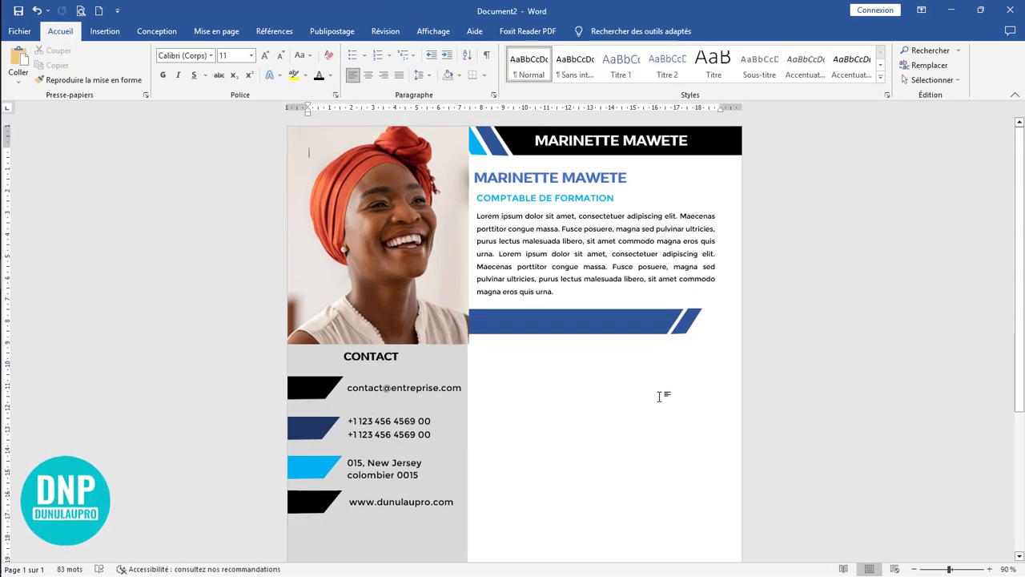
{"action": "scroll", "coordinate": [656, 393], "scroll_direction": "down", "scroll_amount": 2}
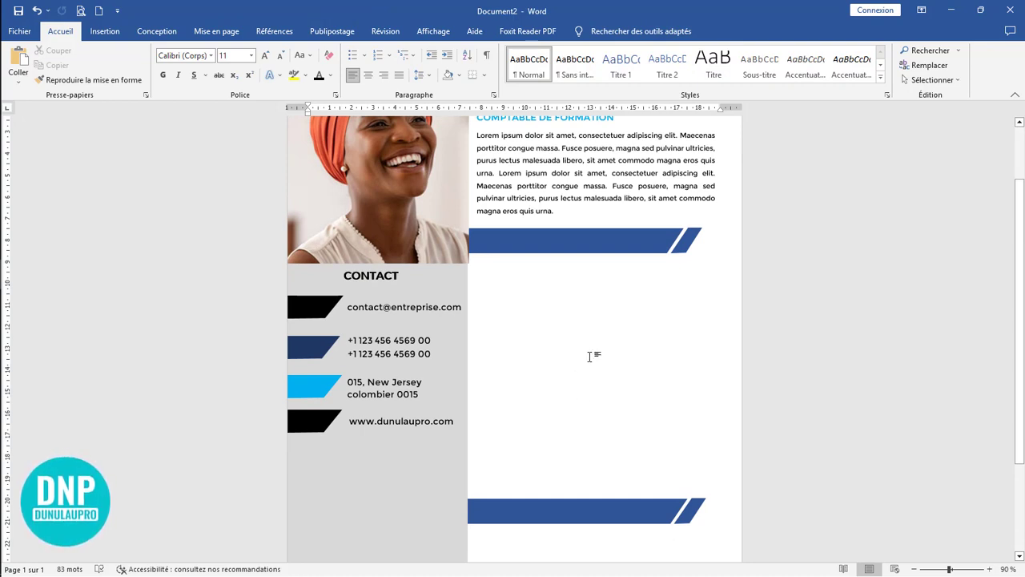
{"action": "scroll", "coordinate": [593, 357], "scroll_direction": "up", "scroll_amount": 2}
{"action": "left_click", "coordinate": [582, 141]}
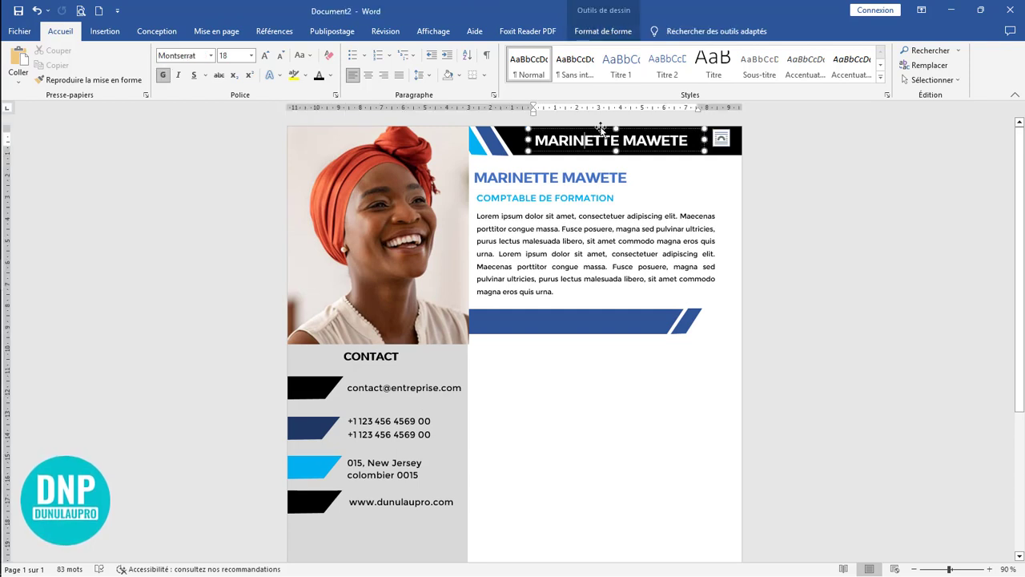
{"action": "left_click", "coordinate": [565, 260]}
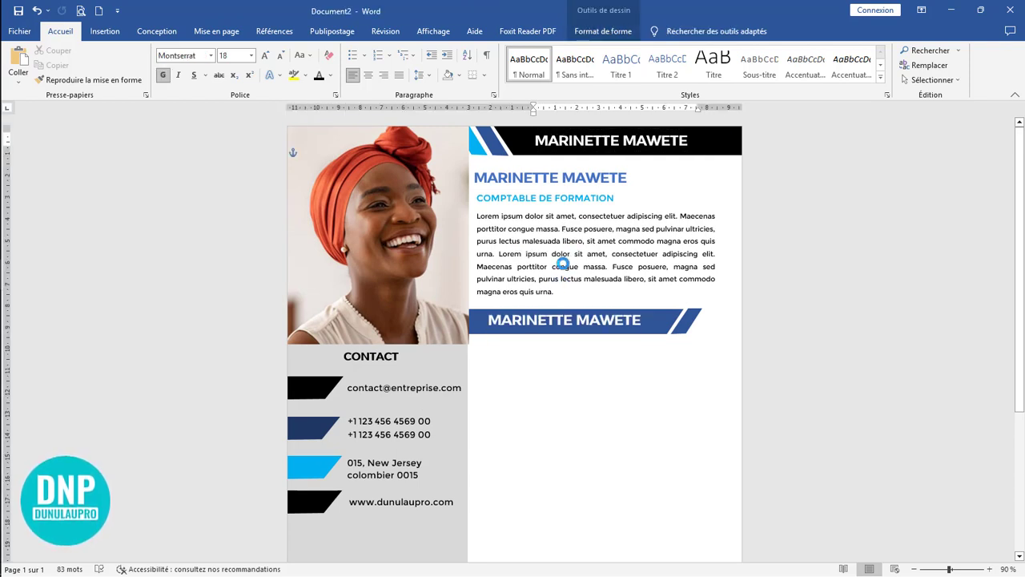
{"action": "left_click_drag", "start_coordinate": [563, 262], "coordinate": [558, 264]}
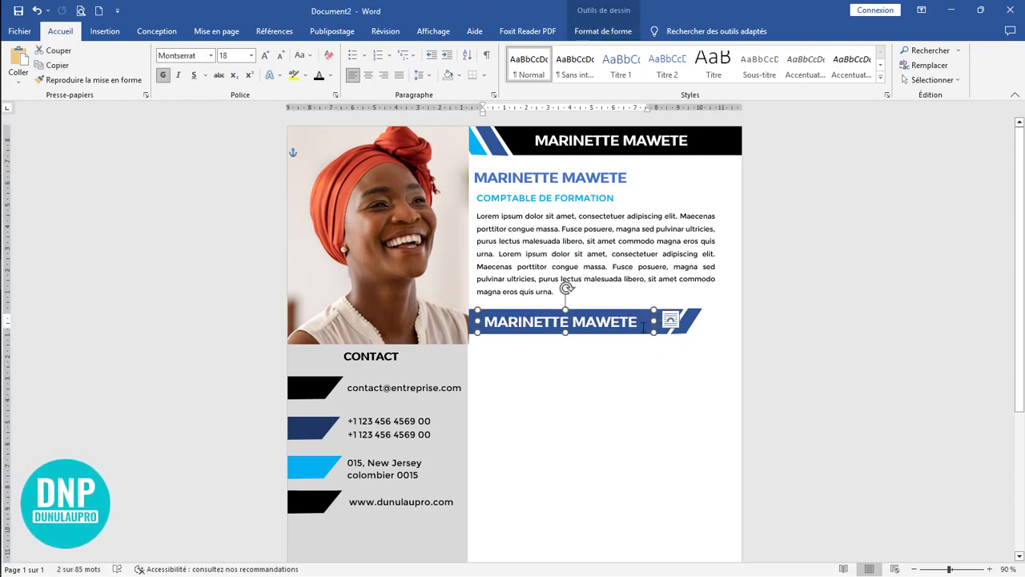
{"action": "left_click_drag", "start_coordinate": [651, 321], "coordinate": [695, 320]}
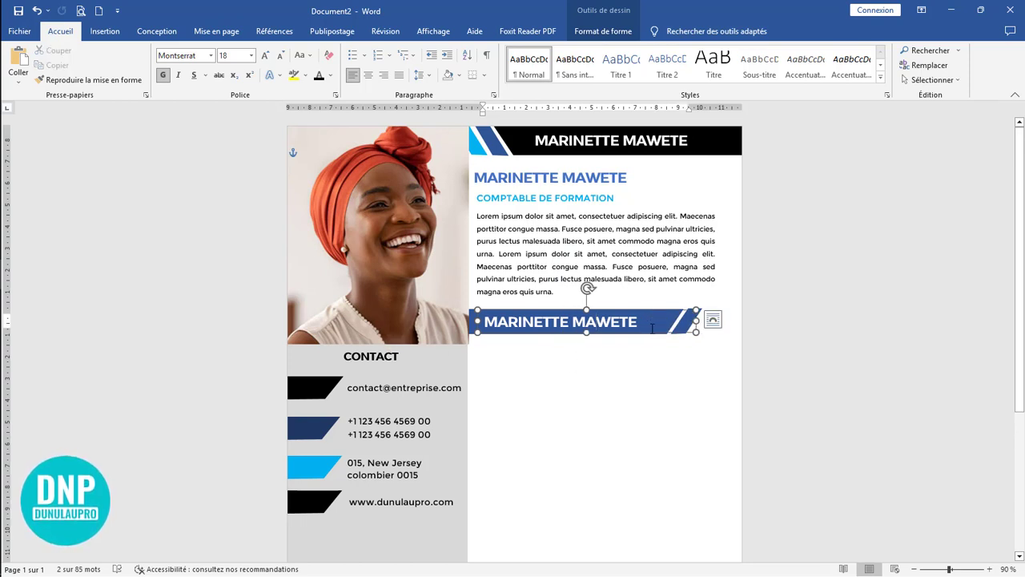
Step: Replace the copied text on the upper blue bar with "Expérience professionnelle"
{"action": "left_click_drag", "start_coordinate": [640, 321], "coordinate": [476, 319]}
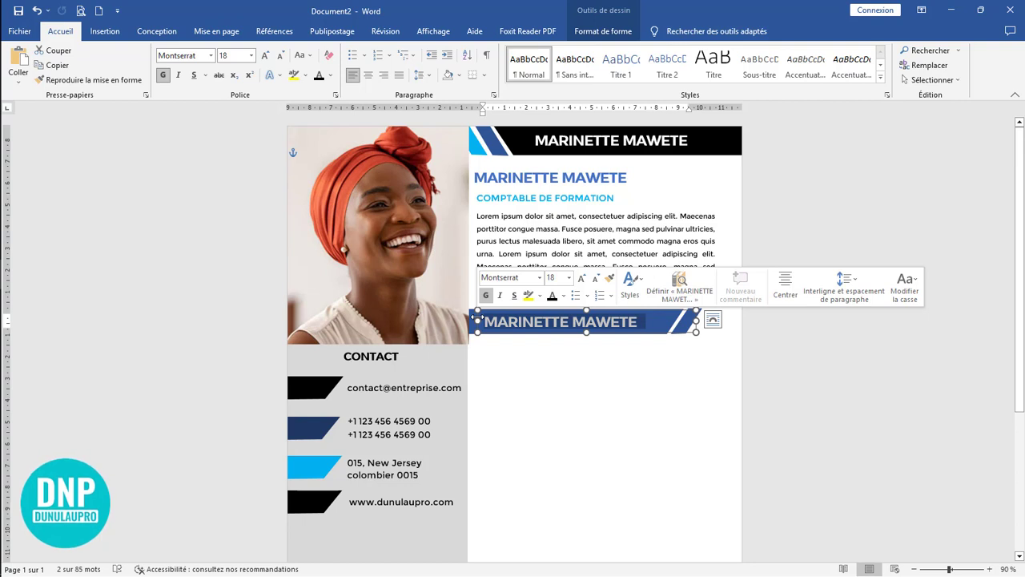
{"action": "type", "text": "expérie"}
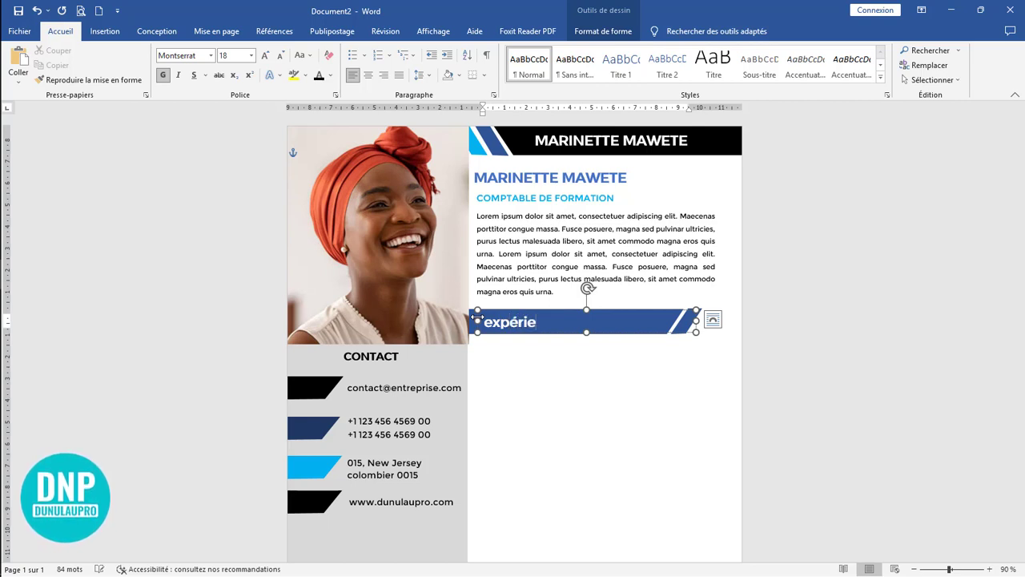
{"action": "type", "text": "ce profess"}
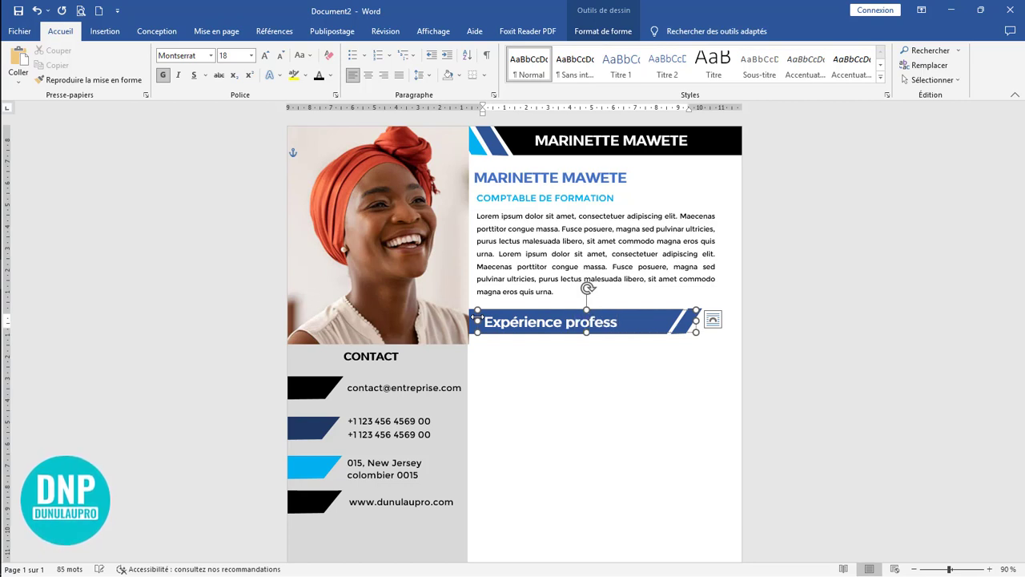
{"action": "type", "text": "ionnelle"}
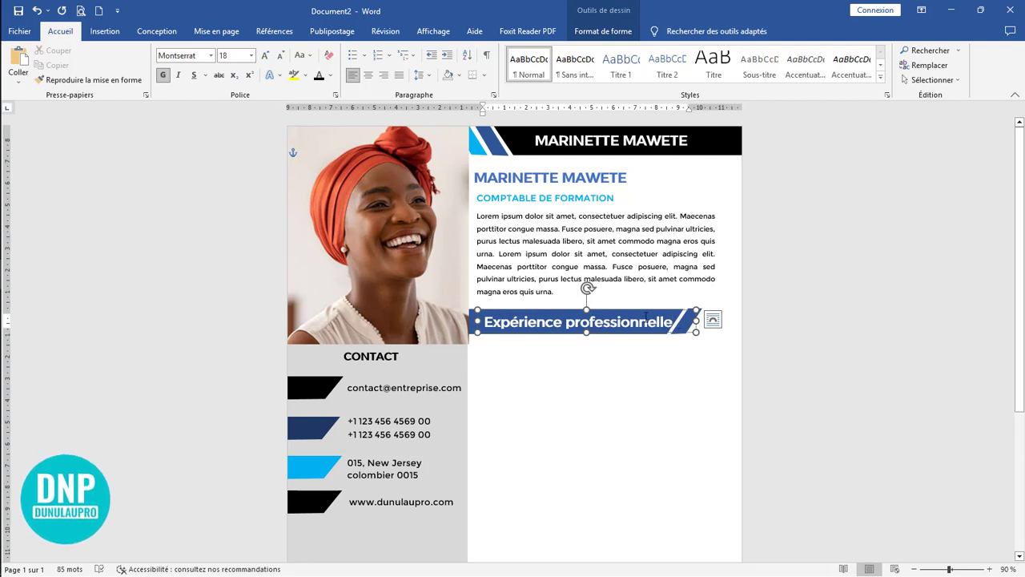
Step: Reduce the section heading on the blue bar to 14 pt and change it to uppercase
{"action": "left_click_drag", "start_coordinate": [677, 323], "coordinate": [484, 322]}
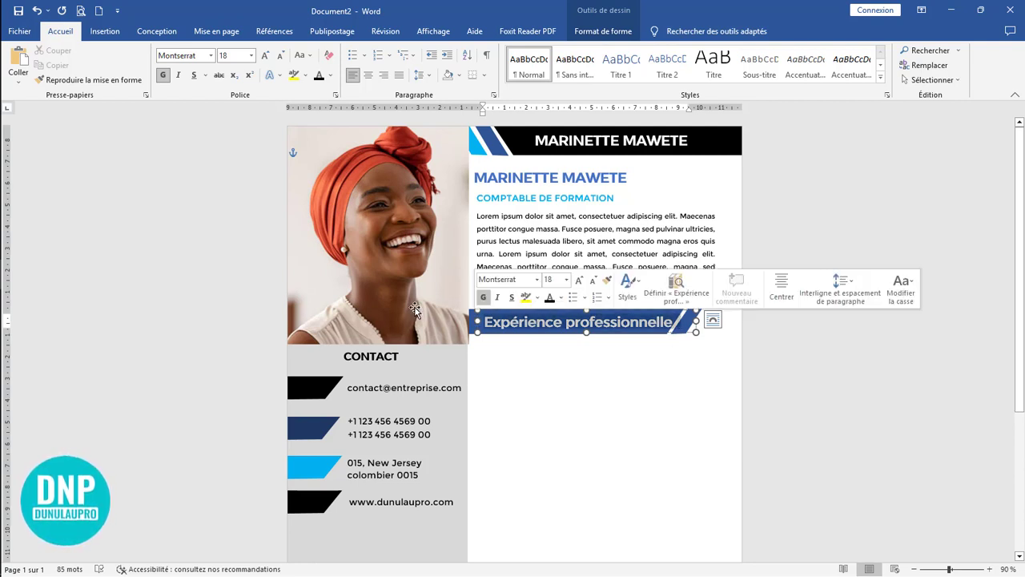
{"action": "left_click", "coordinate": [280, 55]}
{"action": "left_click", "coordinate": [280, 55]}
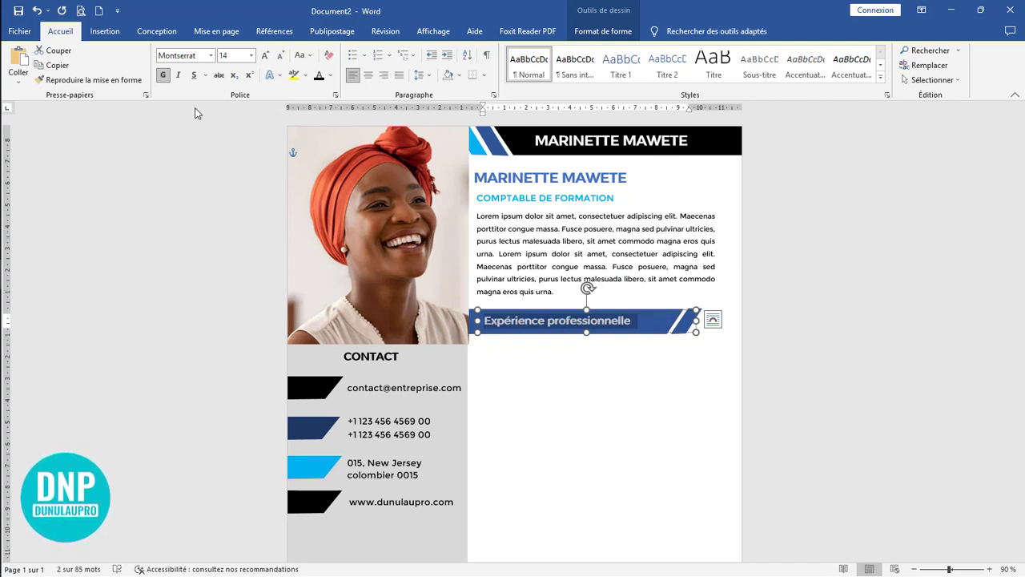
{"action": "key", "text": "shift+F3"}
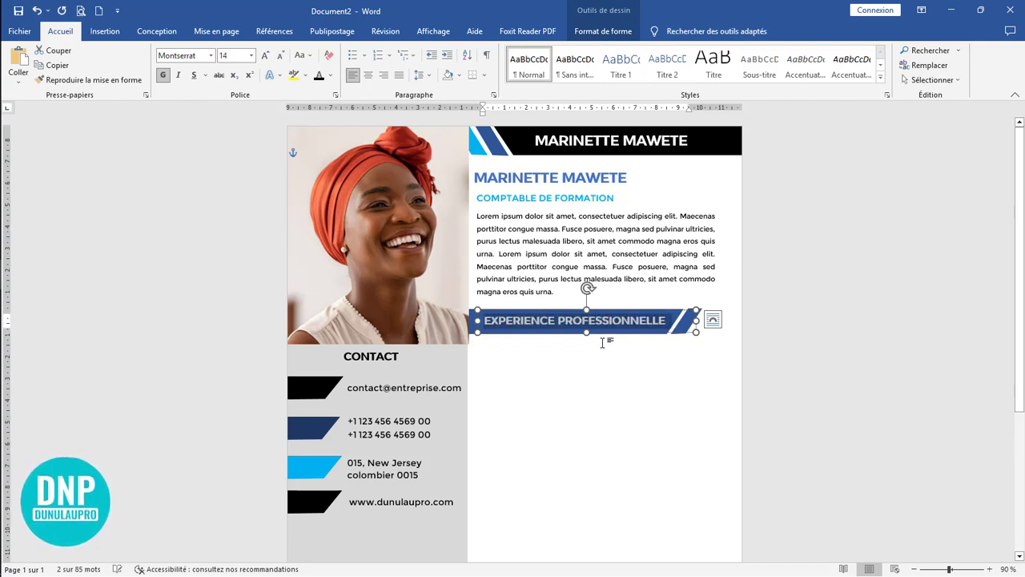
Step: Nudge the section heading's text box down slightly to centre it vertically in the blue bar
{"action": "left_click", "coordinate": [603, 330]}
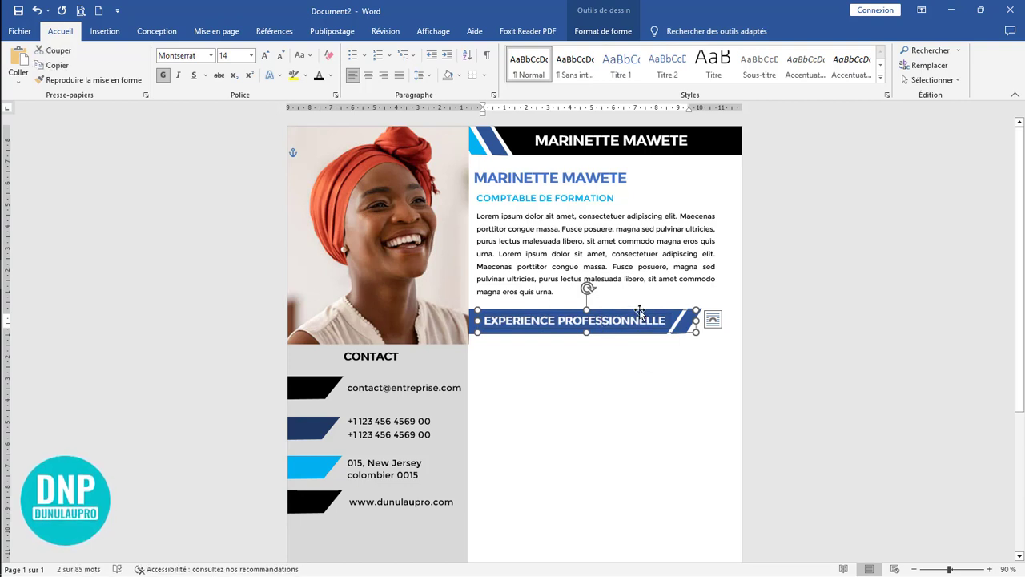
{"action": "left_click_drag", "start_coordinate": [640, 310], "coordinate": [640, 312]}
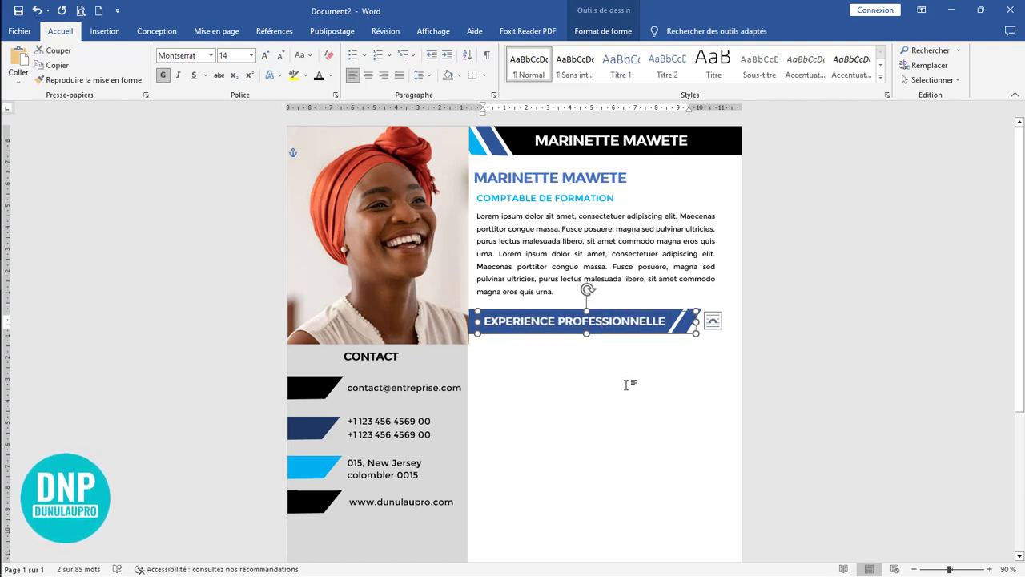
{"action": "left_click", "coordinate": [652, 380]}
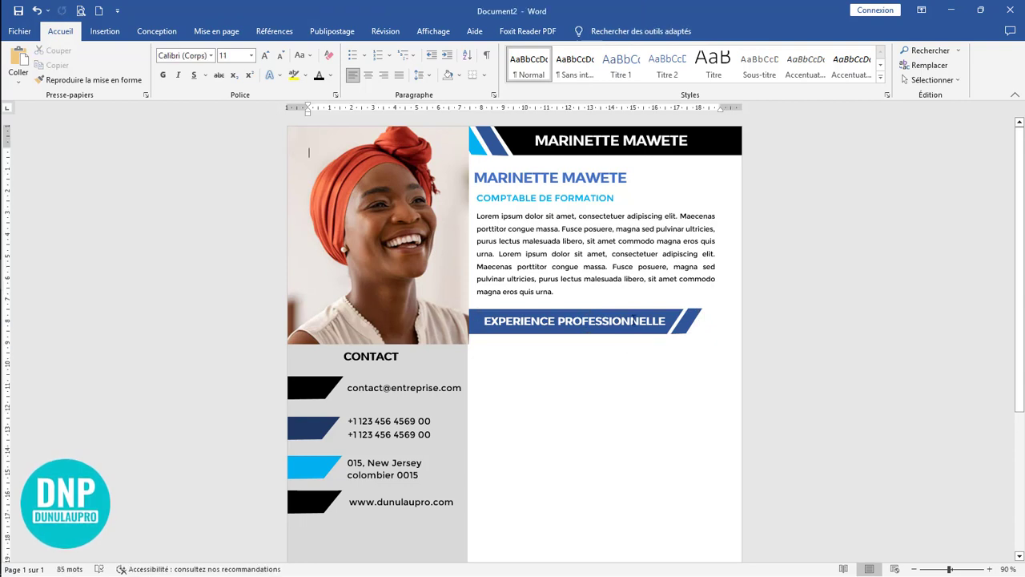
Step: Fill the long slanted shape behind the EXPERIENCE PROFESSIONNELLE heading with the standard light blue
{"action": "left_click", "coordinate": [637, 314]}
{"action": "double_click", "coordinate": [638, 314]}
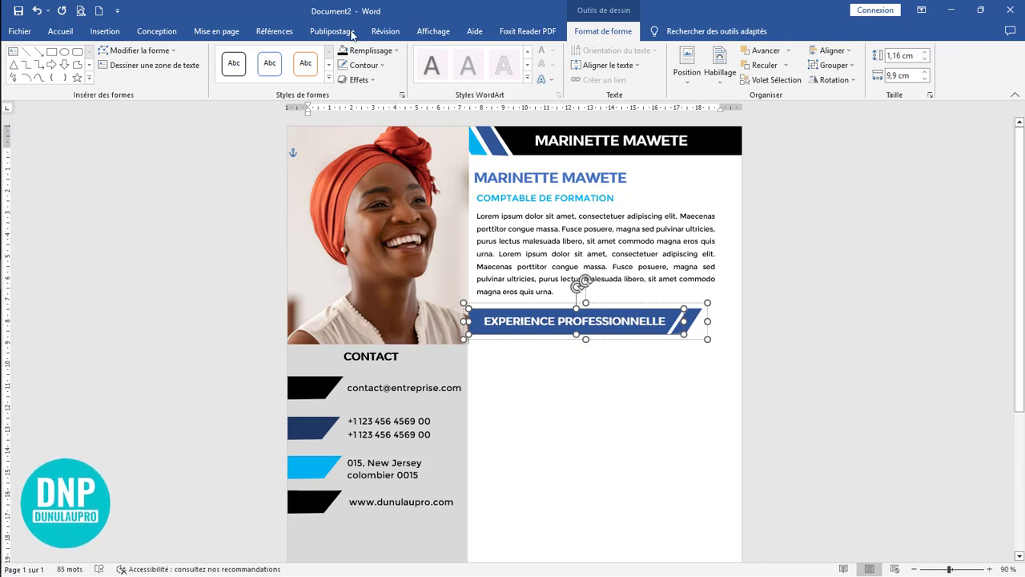
{"action": "left_click", "coordinate": [390, 51]}
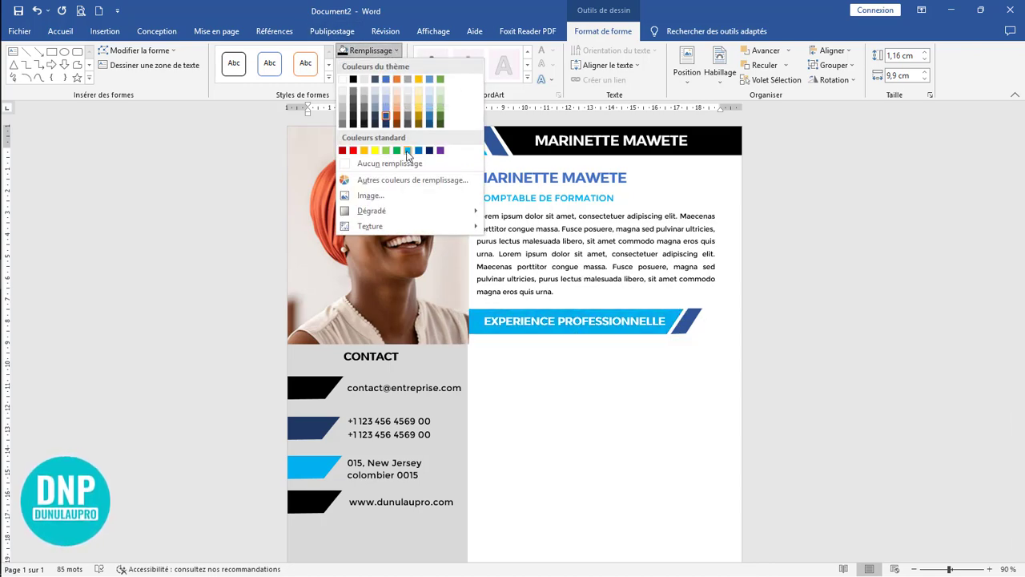
{"action": "left_click", "coordinate": [408, 151]}
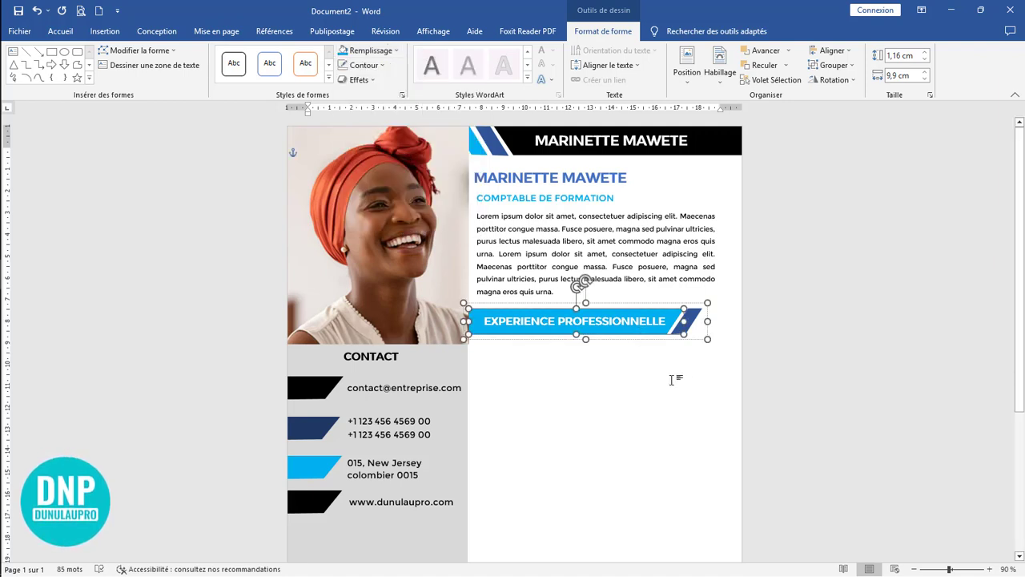
{"action": "left_click", "coordinate": [667, 374]}
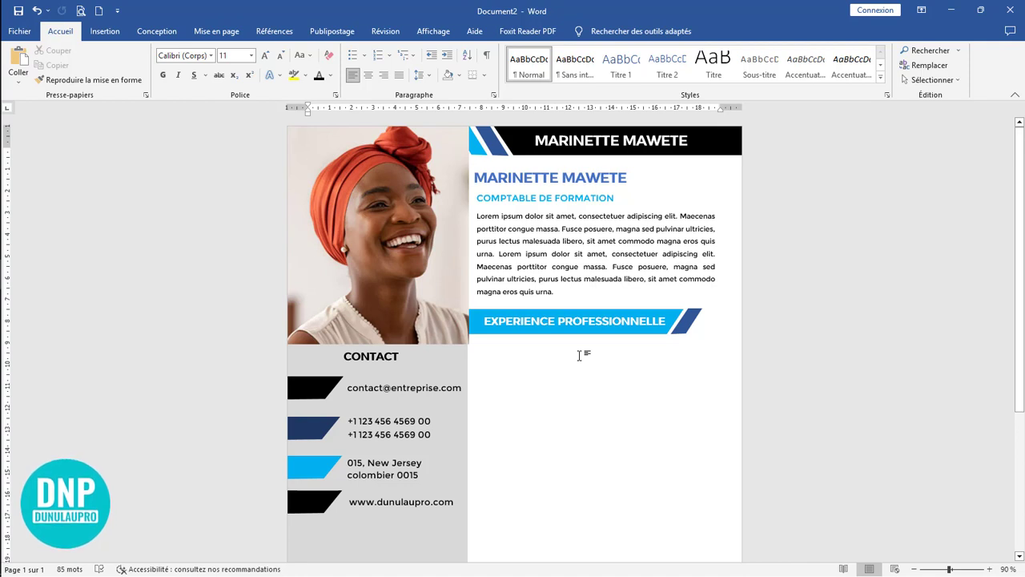
{"action": "scroll", "coordinate": [579, 355], "scroll_direction": "down", "scroll_amount": 2}
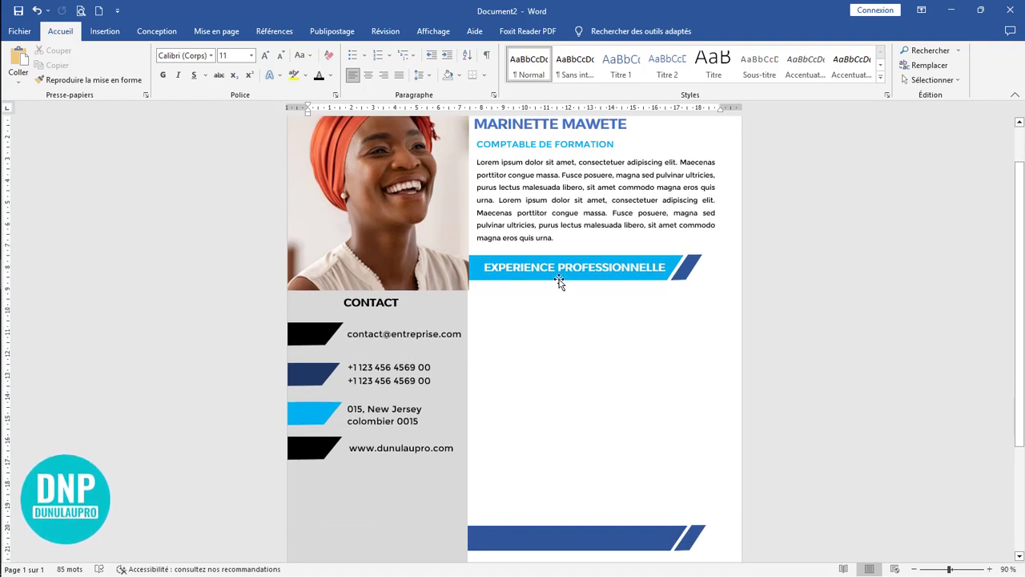
{"action": "left_click", "coordinate": [559, 278]}
{"action": "left_click", "coordinate": [510, 252]}
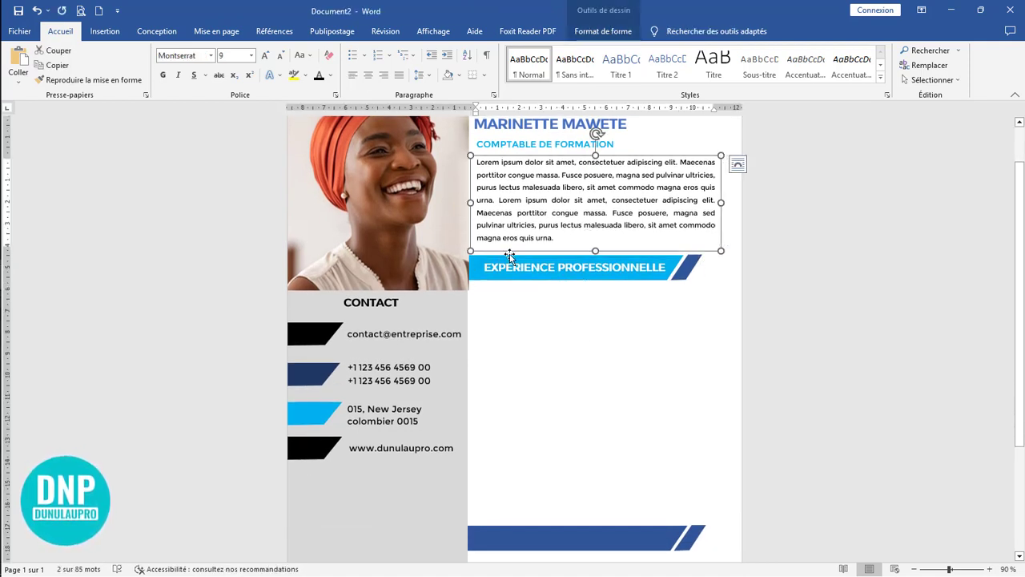
{"action": "left_click", "coordinate": [510, 261]}
{"action": "left_click", "coordinate": [515, 253]}
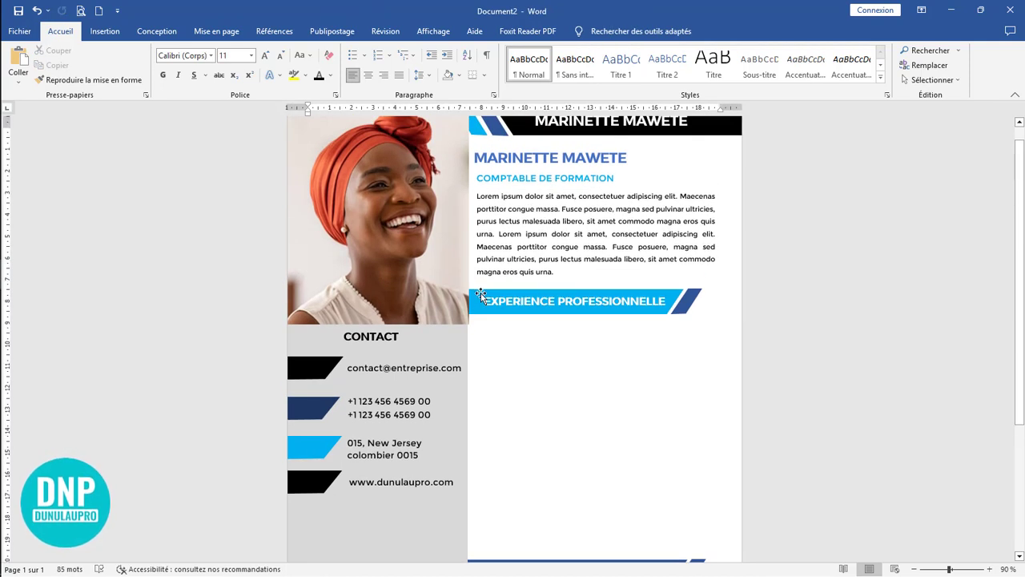
Step: Duplicate the light blue bar with its slanted end below the EXPERIENCE PROFESSIONNELLE bar and move the dark blue bar further down
{"action": "left_click", "coordinate": [481, 291]}
{"action": "left_click_drag", "start_coordinate": [502, 281], "coordinate": [497, 400]}
{"action": "scroll", "coordinate": [632, 460], "scroll_direction": "down", "scroll_amount": 4}
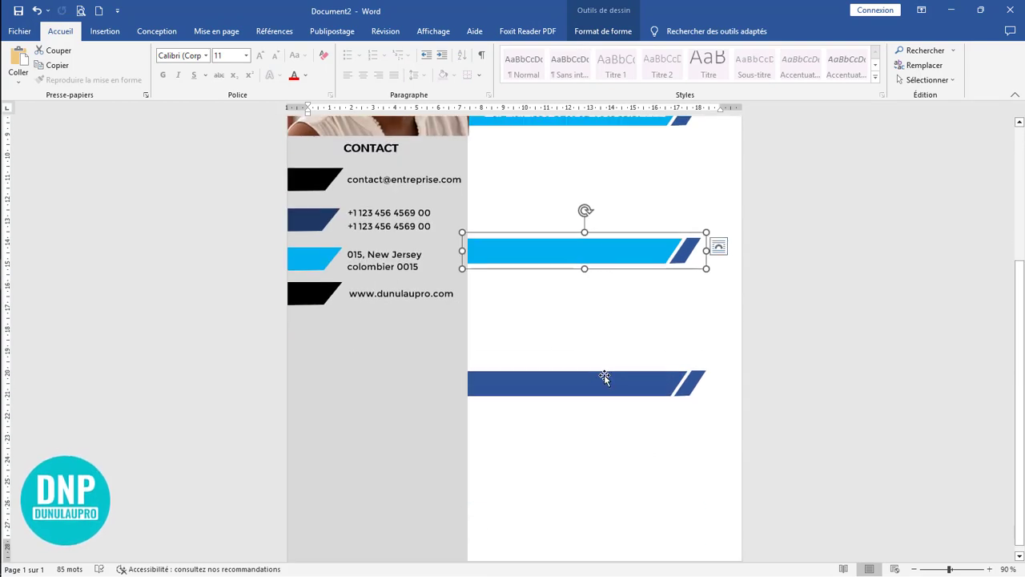
{"action": "left_click_drag", "start_coordinate": [604, 377], "coordinate": [604, 423]}
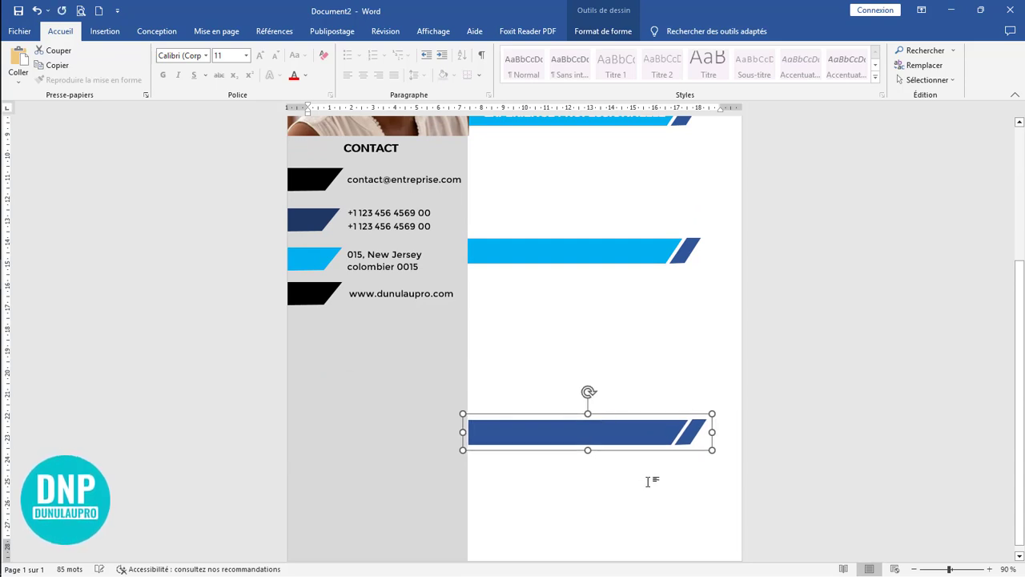
Step: Review the whole résumé page to check the spacing between the three section bars beside the grey sidebar
{"action": "scroll", "coordinate": [639, 380], "scroll_direction": "up", "scroll_amount": 3}
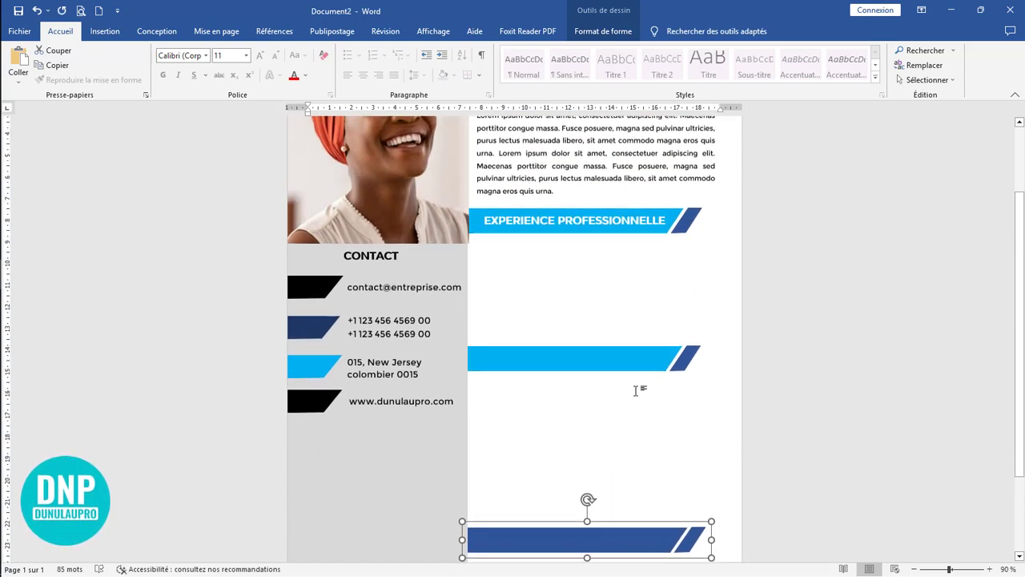
{"action": "scroll", "coordinate": [636, 390], "scroll_direction": "down", "scroll_amount": 3}
{"action": "left_click", "coordinate": [582, 422]}
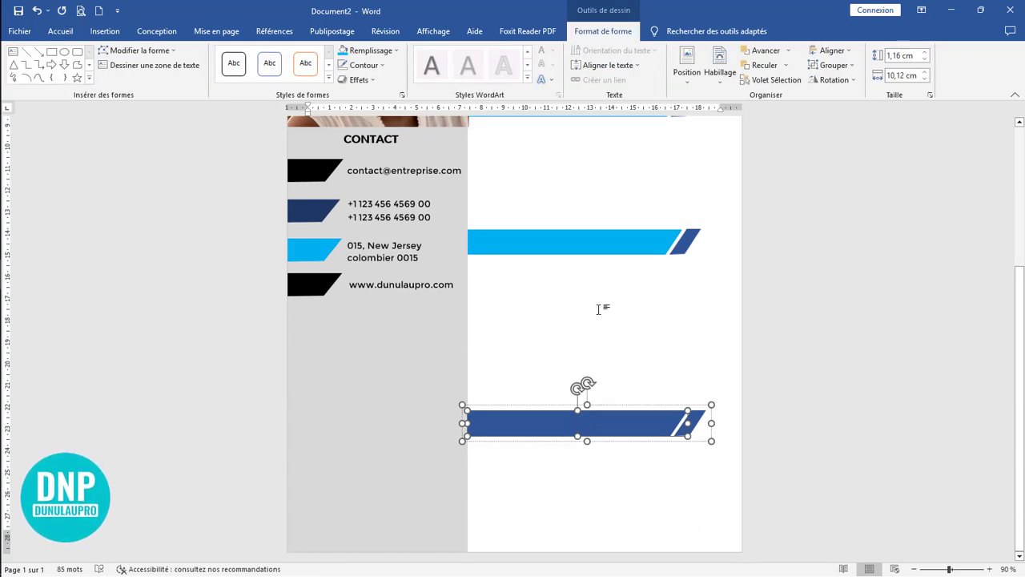
{"action": "scroll", "coordinate": [652, 297], "scroll_direction": "up", "scroll_amount": 3}
{"action": "scroll", "coordinate": [600, 352], "scroll_direction": "down", "scroll_amount": 3}
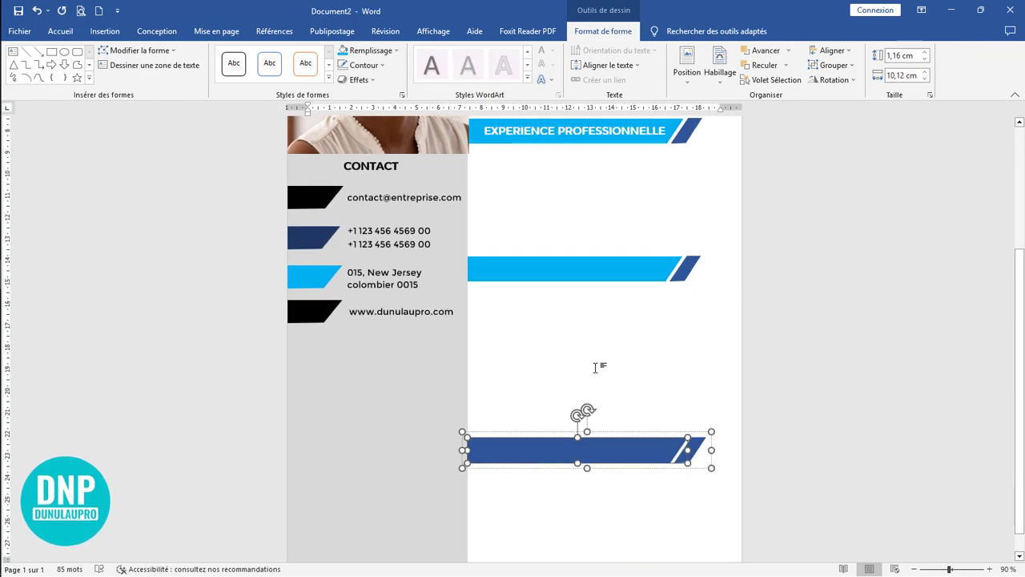
{"action": "scroll", "coordinate": [632, 368], "scroll_direction": "up", "scroll_amount": 2}
{"action": "scroll", "coordinate": [632, 368], "scroll_direction": "up", "scroll_amount": 1}
{"action": "scroll", "coordinate": [632, 361], "scroll_direction": "up", "scroll_amount": 3}
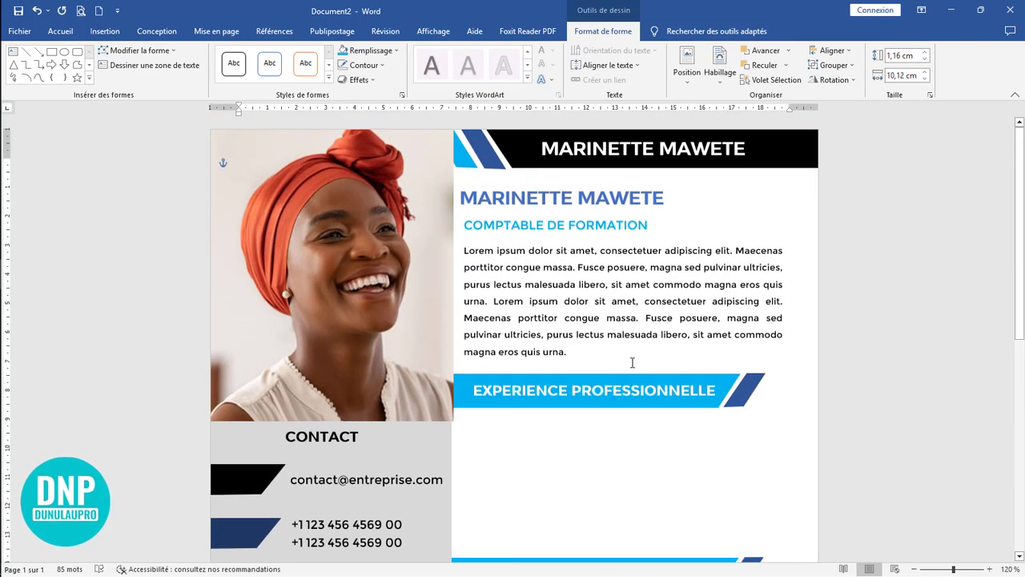
{"action": "scroll", "coordinate": [632, 361], "scroll_direction": "down", "scroll_amount": 8}
{"action": "scroll", "coordinate": [632, 362], "scroll_direction": "up", "scroll_amount": 3}
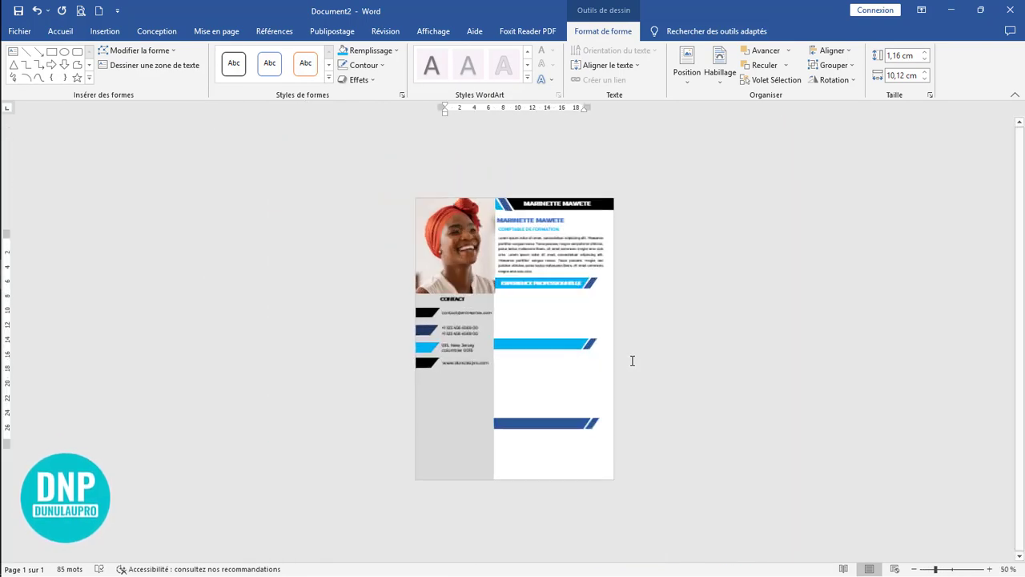
{"action": "scroll", "coordinate": [632, 361], "scroll_direction": "up", "scroll_amount": 5}
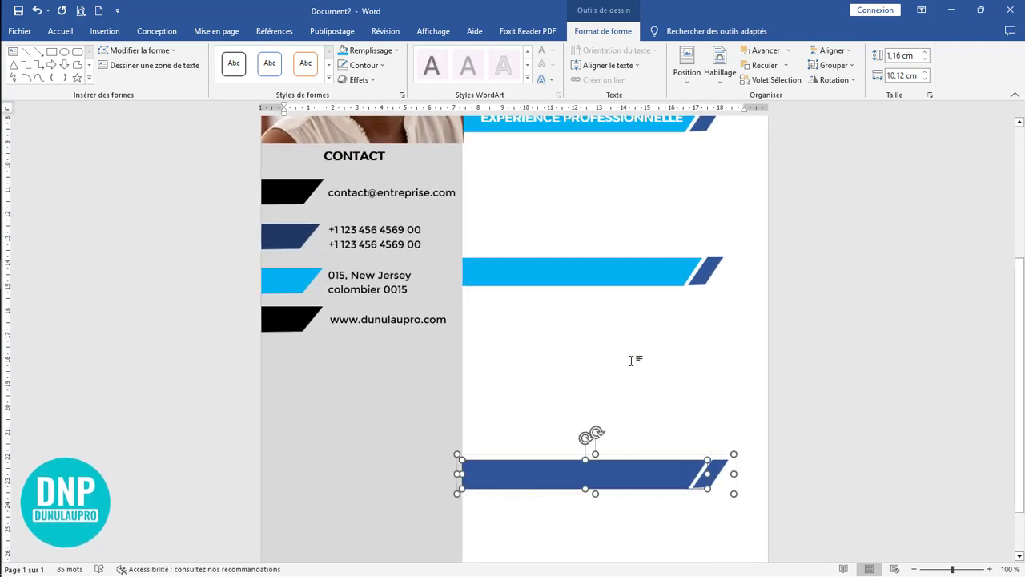
{"action": "scroll", "coordinate": [590, 338], "scroll_direction": "up", "scroll_amount": 3}
{"action": "scroll", "coordinate": [597, 318], "scroll_direction": "up", "scroll_amount": 3}
{"action": "double_click", "coordinate": [597, 318]}
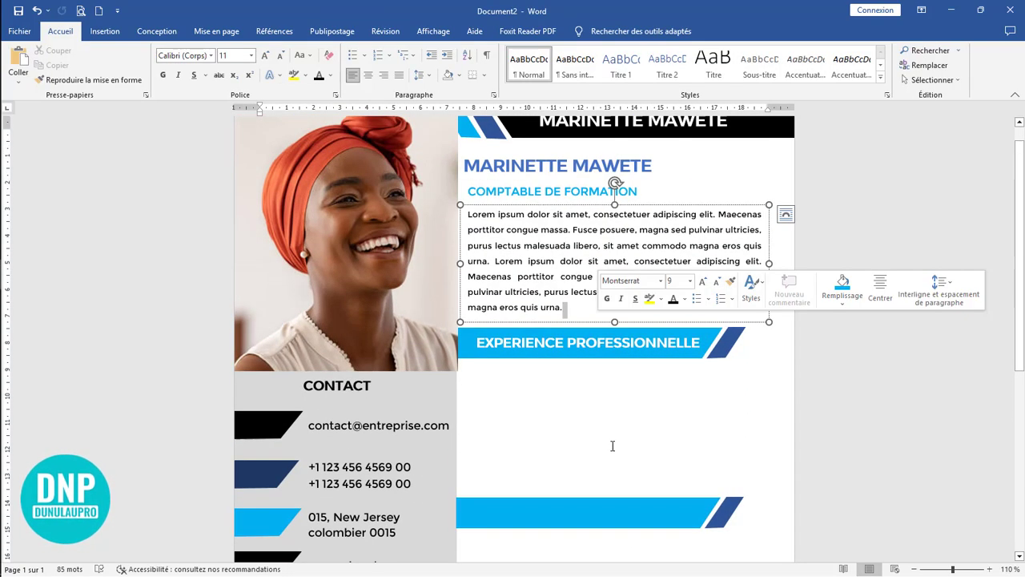
{"action": "double_click", "coordinate": [590, 444]}
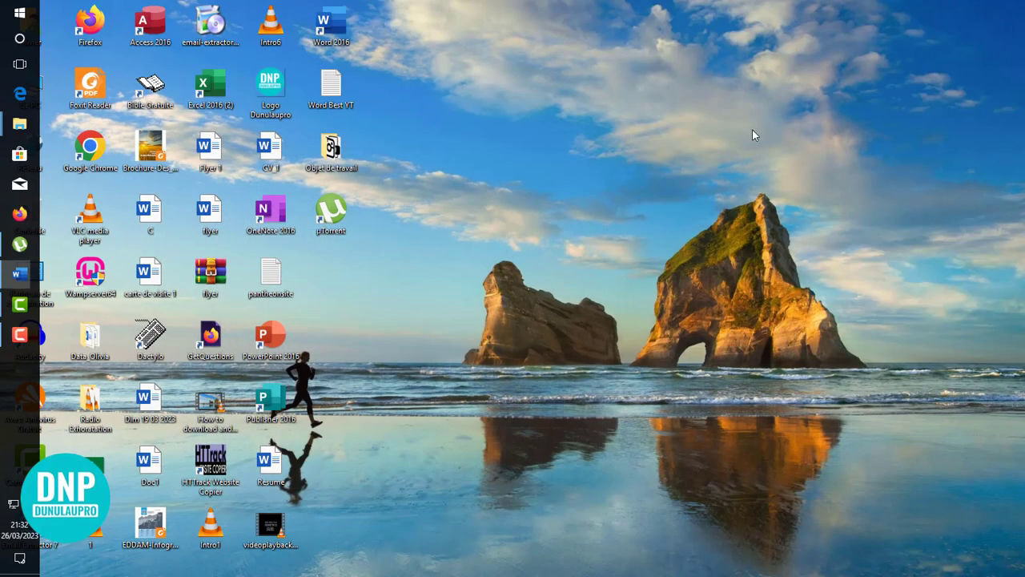
Step: Switch to the desktop, open the Objet de travail folder and select the location pin, phone and envelope icon files
{"action": "left_click", "coordinate": [951, 9]}
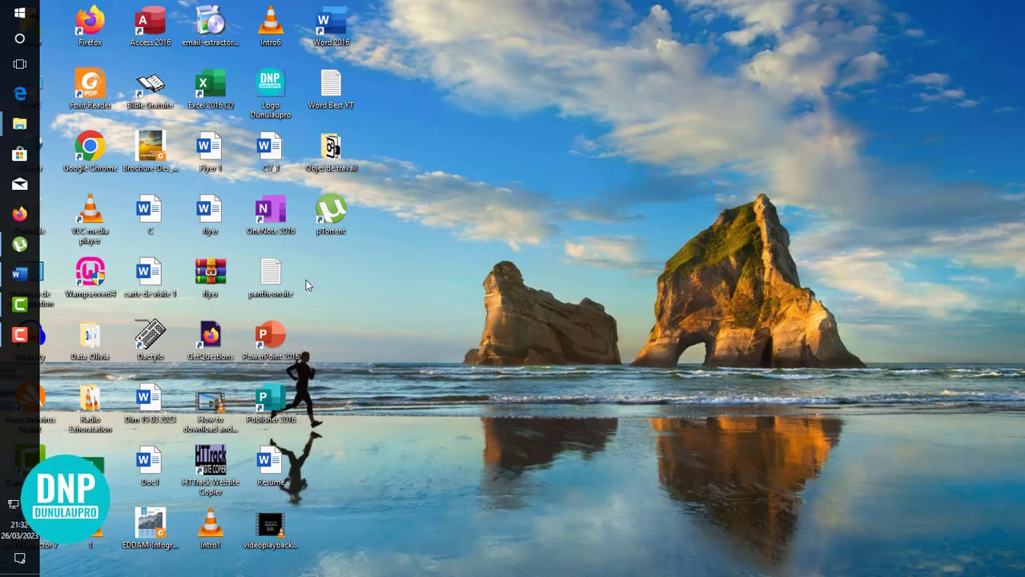
{"action": "double_click", "coordinate": [330, 150]}
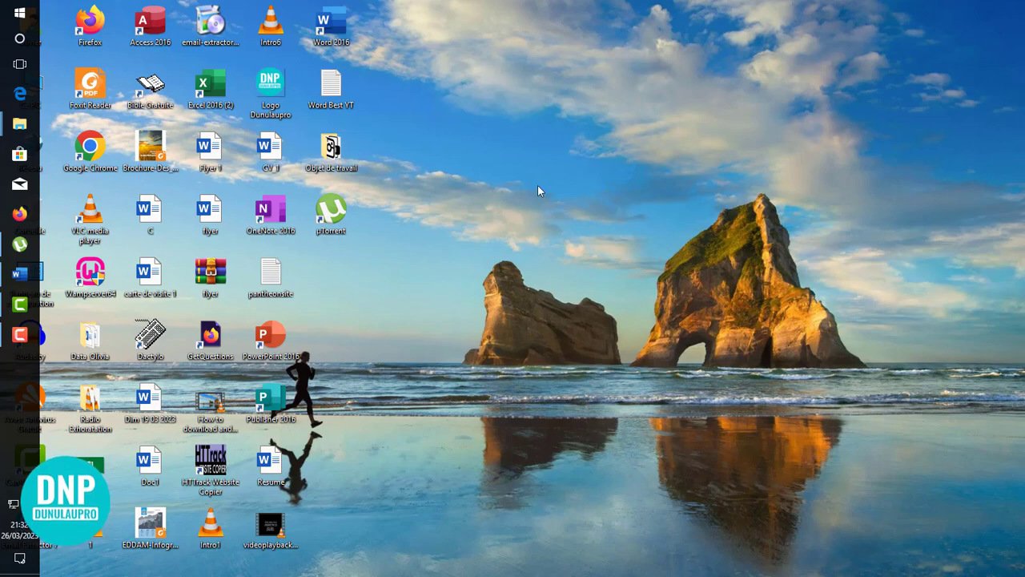
{"action": "left_click", "coordinate": [517, 284]}
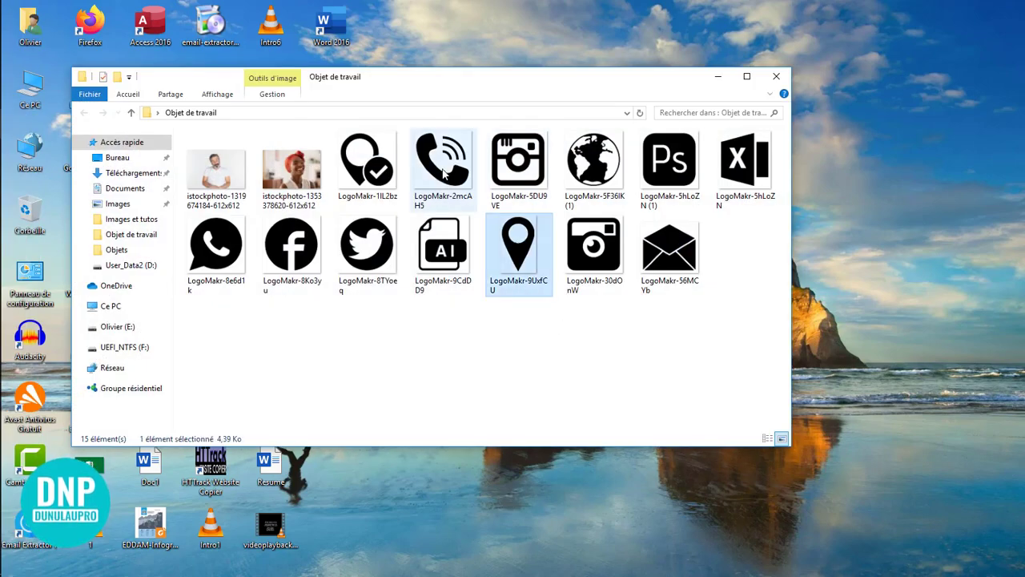
{"action": "left_click", "coordinate": [442, 172], "text": "ctrl"}
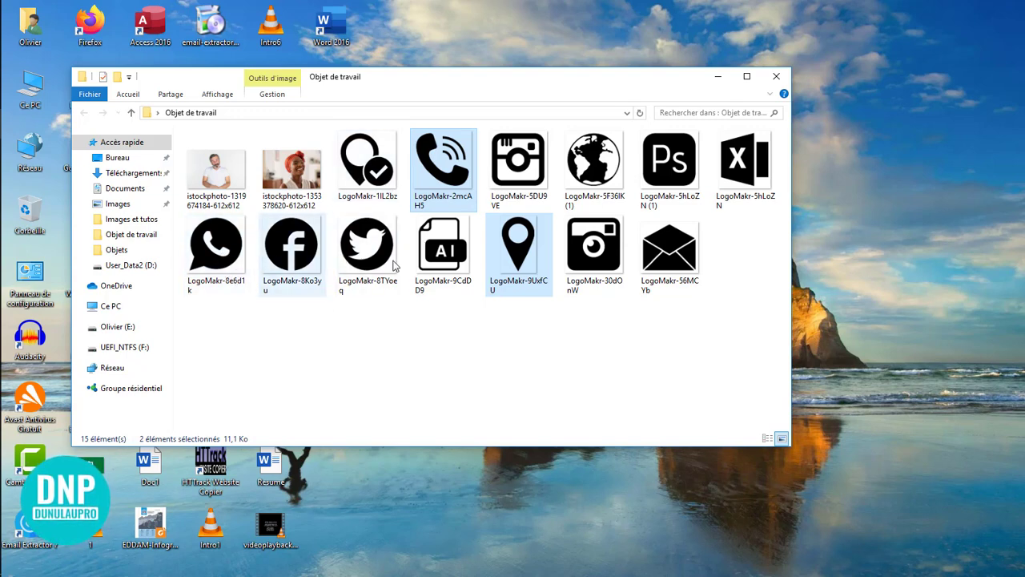
{"action": "left_click", "coordinate": [678, 255], "text": "ctrl"}
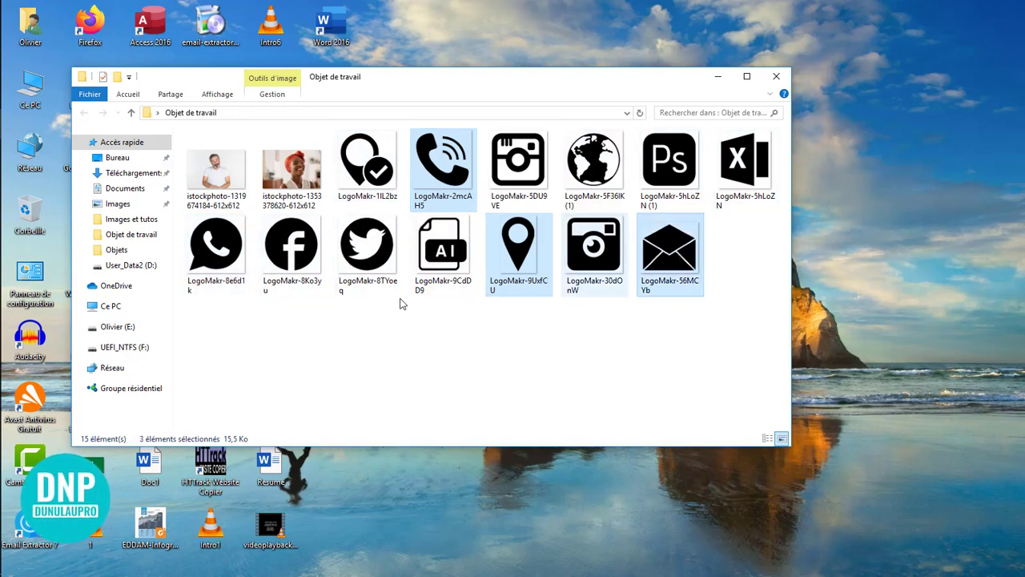
{"action": "left_click", "coordinate": [309, 258], "text": "ctrl"}
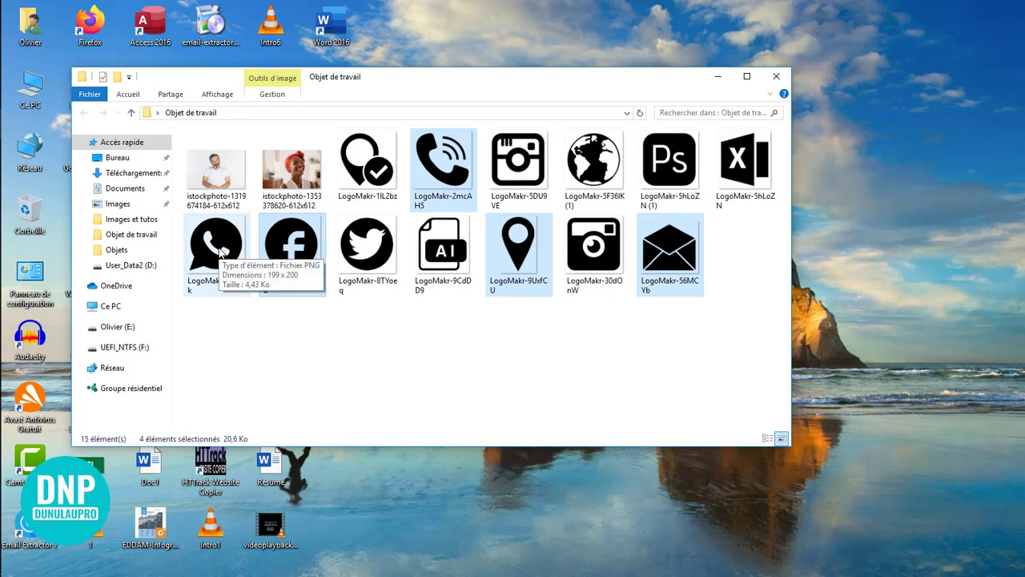
{"action": "left_click", "coordinate": [221, 251], "text": "ctrl"}
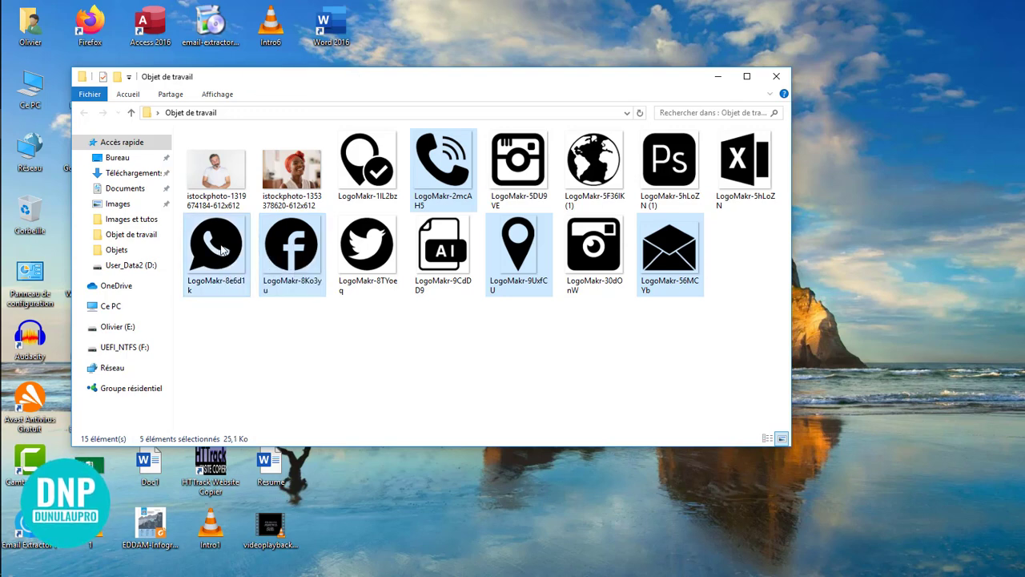
{"action": "left_click", "coordinate": [298, 261], "text": "ctrl"}
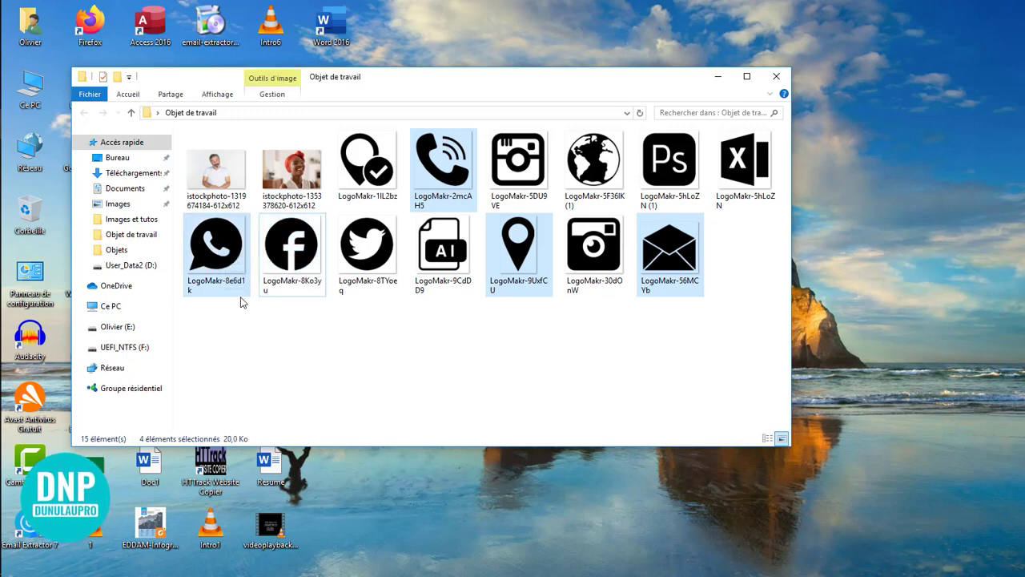
{"action": "left_click", "coordinate": [225, 262], "text": "ctrl"}
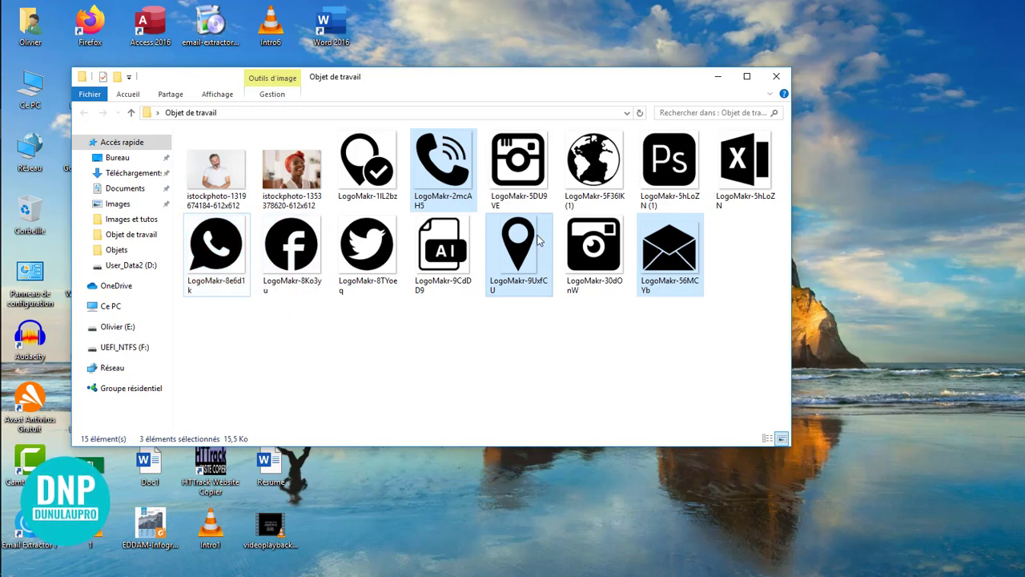
Step: Copy the selected location pin, phone and envelope icons, return to Word and paste them into the résumé document
{"action": "right_click", "coordinate": [550, 261]}
{"action": "left_click", "coordinate": [598, 500]}
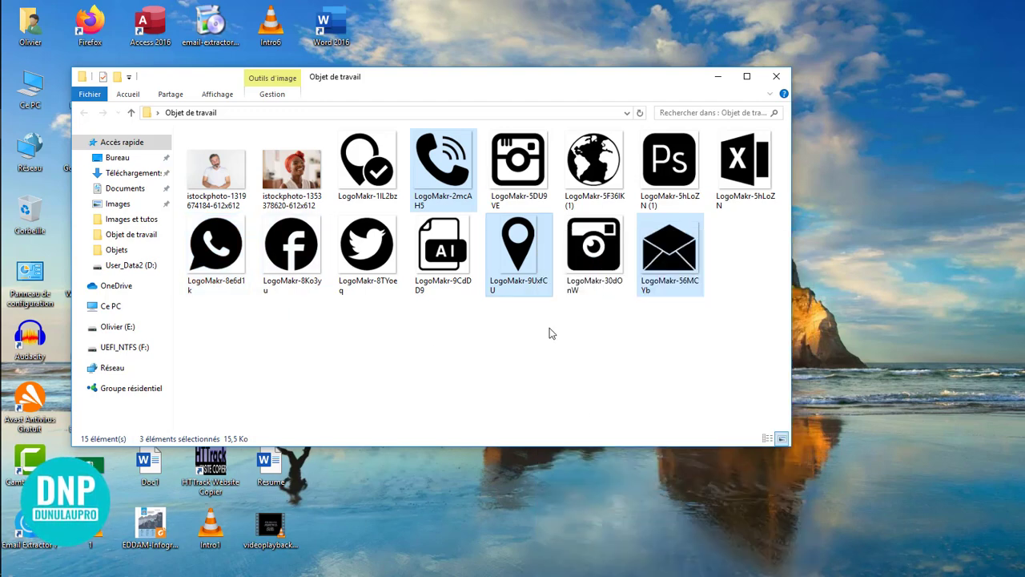
{"action": "left_click", "coordinate": [376, 519]}
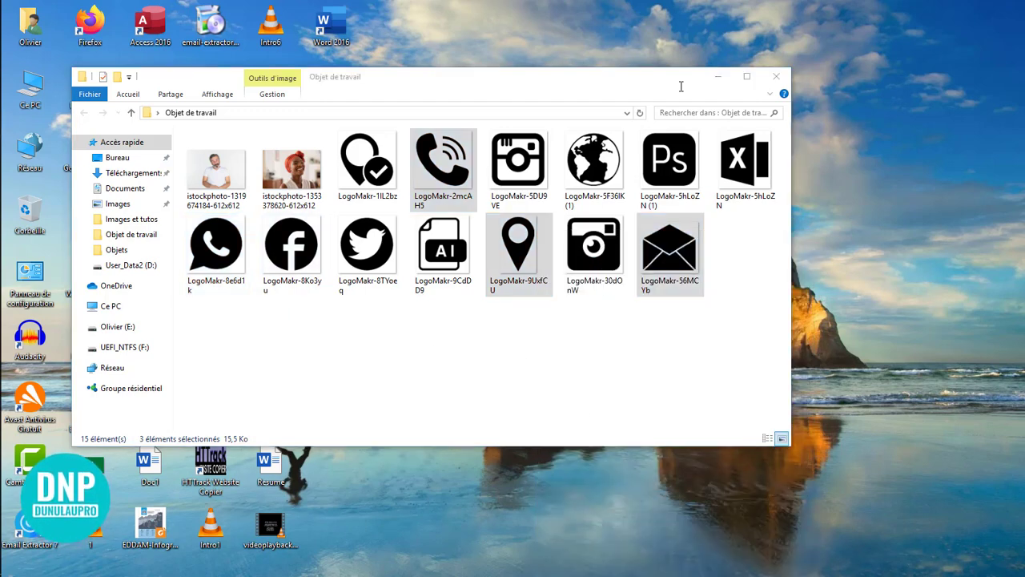
{"action": "left_click", "coordinate": [719, 76]}
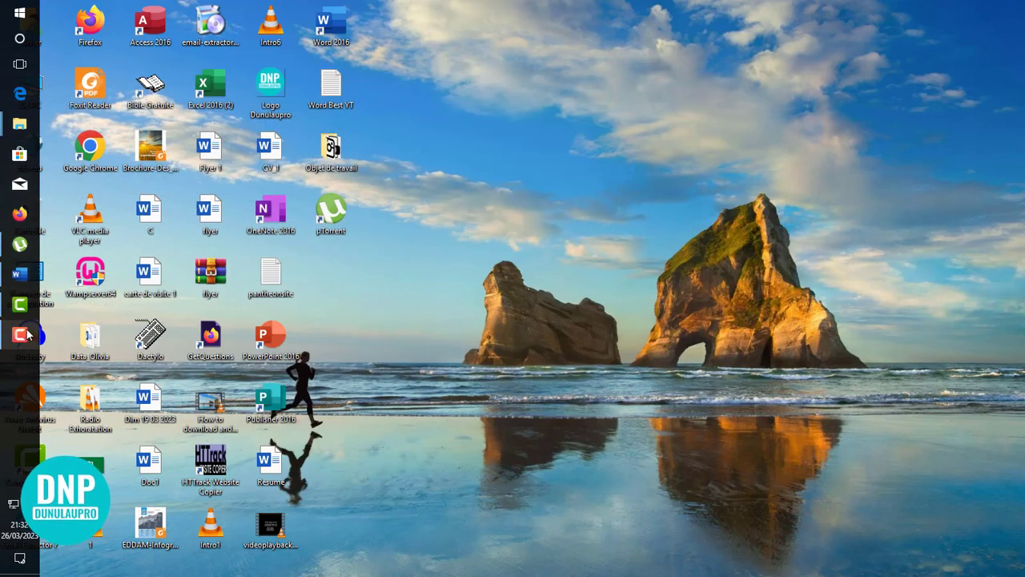
{"action": "left_click", "coordinate": [20, 273]}
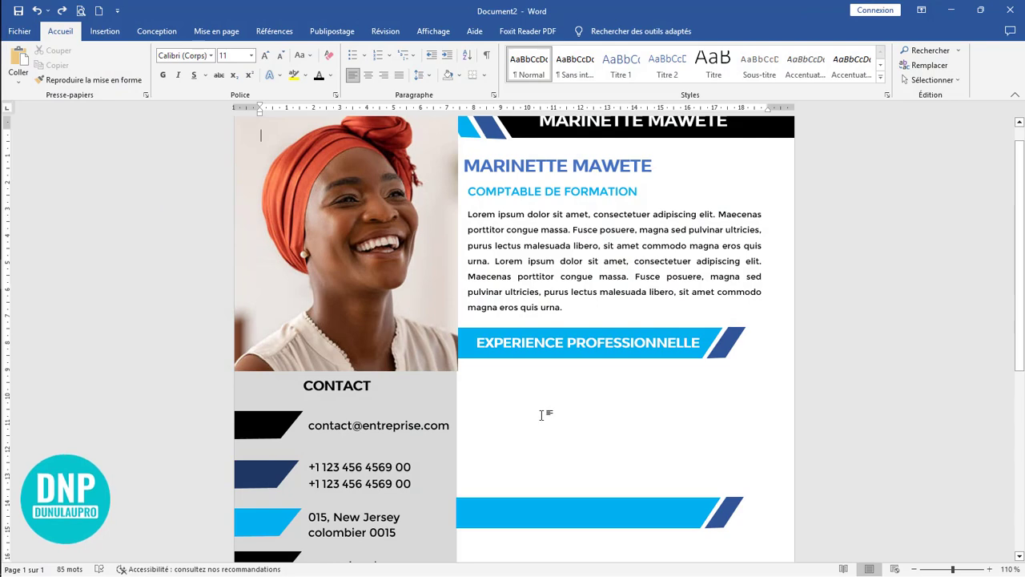
{"action": "left_click", "coordinate": [540, 414]}
{"action": "key", "text": "ctrl+v"}
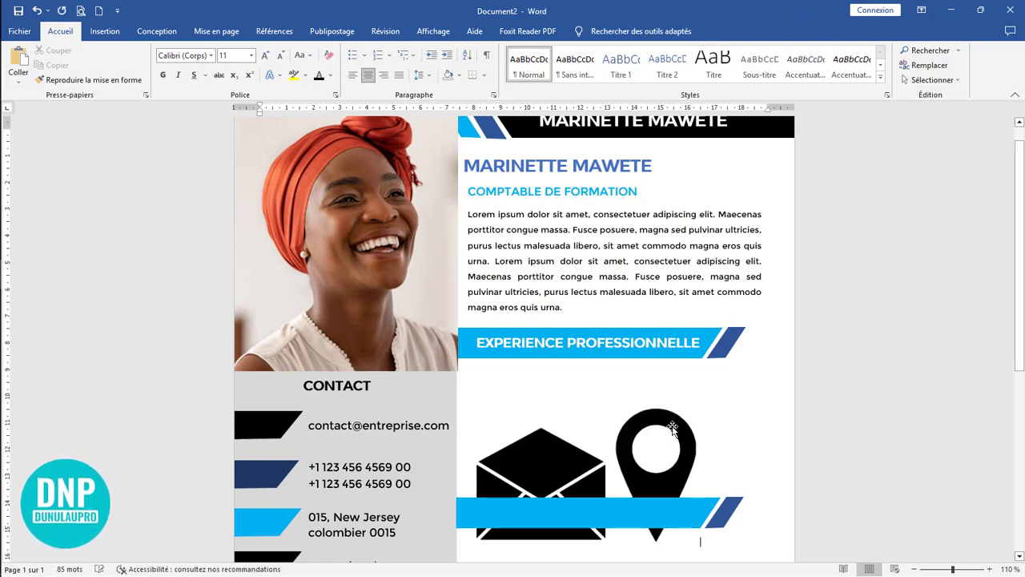
{"action": "scroll", "coordinate": [671, 409], "scroll_direction": "down", "scroll_amount": 5}
{"action": "scroll", "coordinate": [671, 409], "scroll_direction": "down", "scroll_amount": 3}
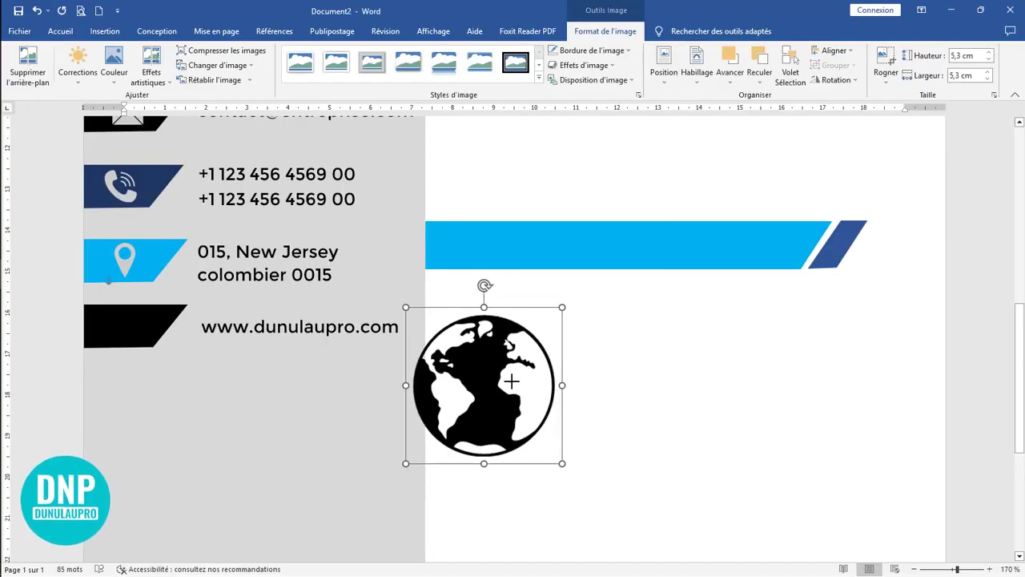
Step: Place the globe icon on the black marker beside the website address, recolour it light grey and shrink it to about 0,73 cm
{"action": "left_click_drag", "start_coordinate": [562, 463], "coordinate": [136, 336]}
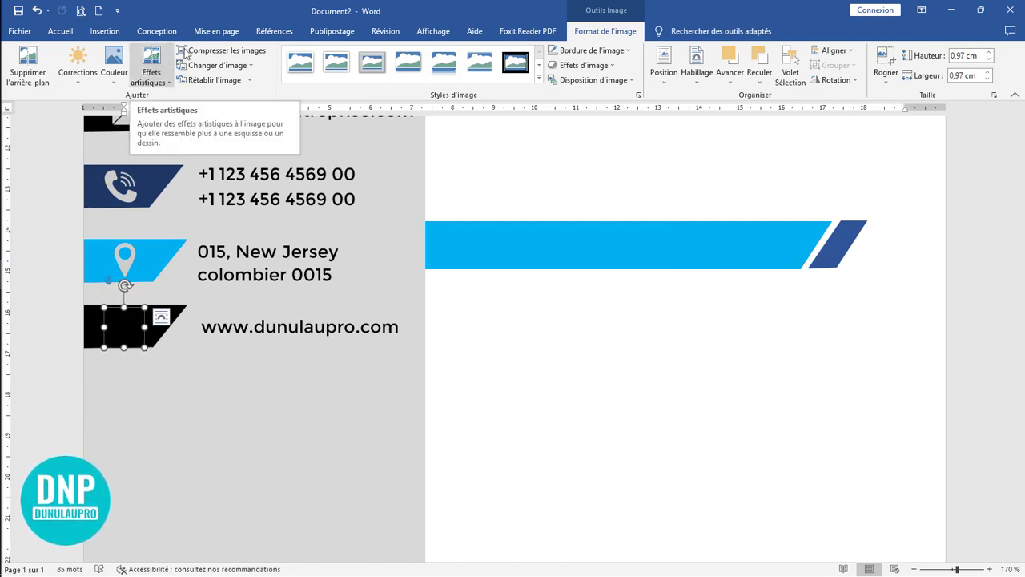
{"action": "left_click", "coordinate": [114, 68]}
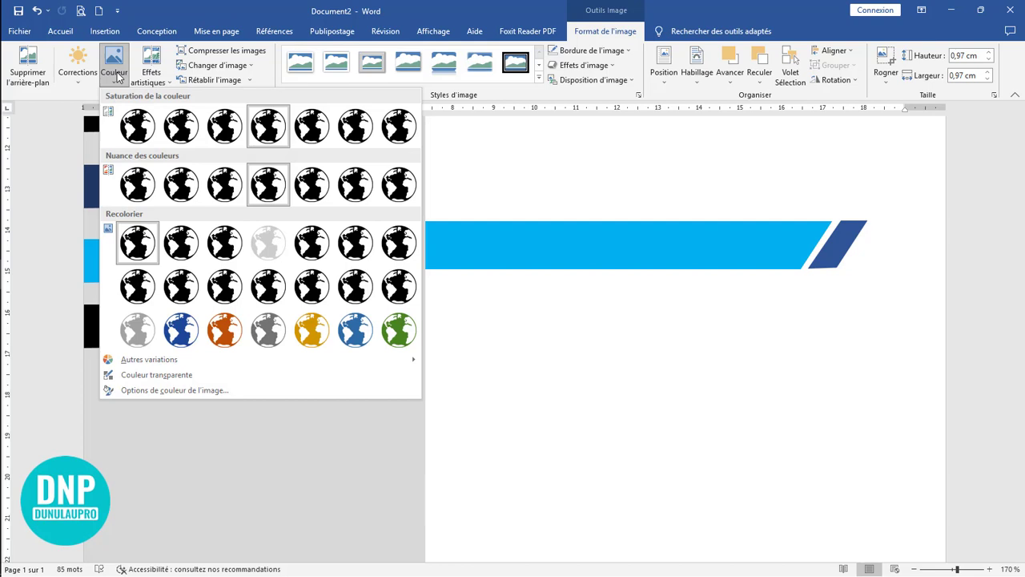
{"action": "left_click", "coordinate": [272, 240]}
{"action": "left_click_drag", "start_coordinate": [144, 347], "coordinate": [129, 318]}
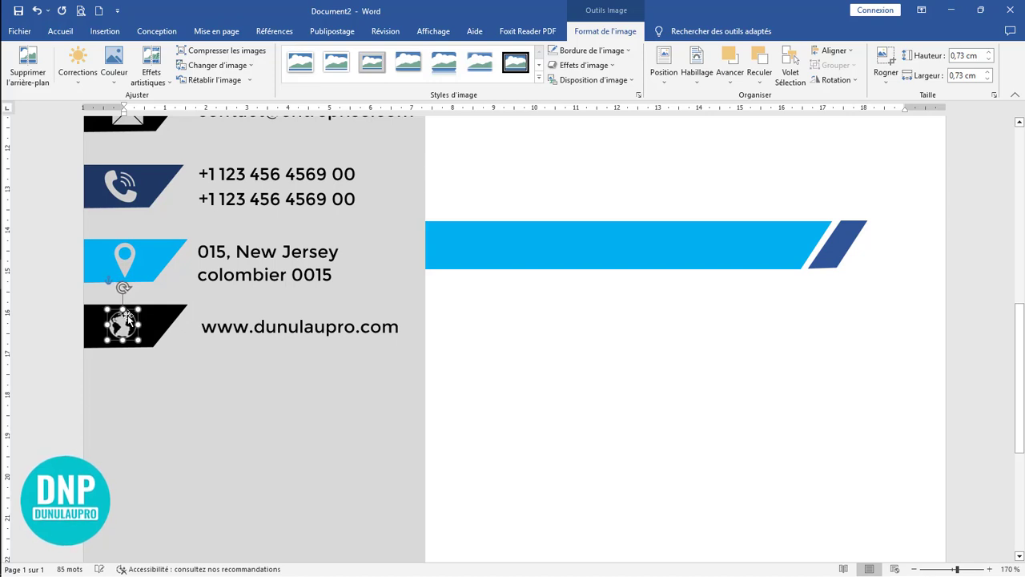
{"action": "left_click", "coordinate": [578, 353]}
Step: Duplicate the CONTACT heading below the website line in the grey sidebar and widen the copy's text box
{"action": "scroll", "coordinate": [578, 353], "scroll_direction": "down", "scroll_amount": 11}
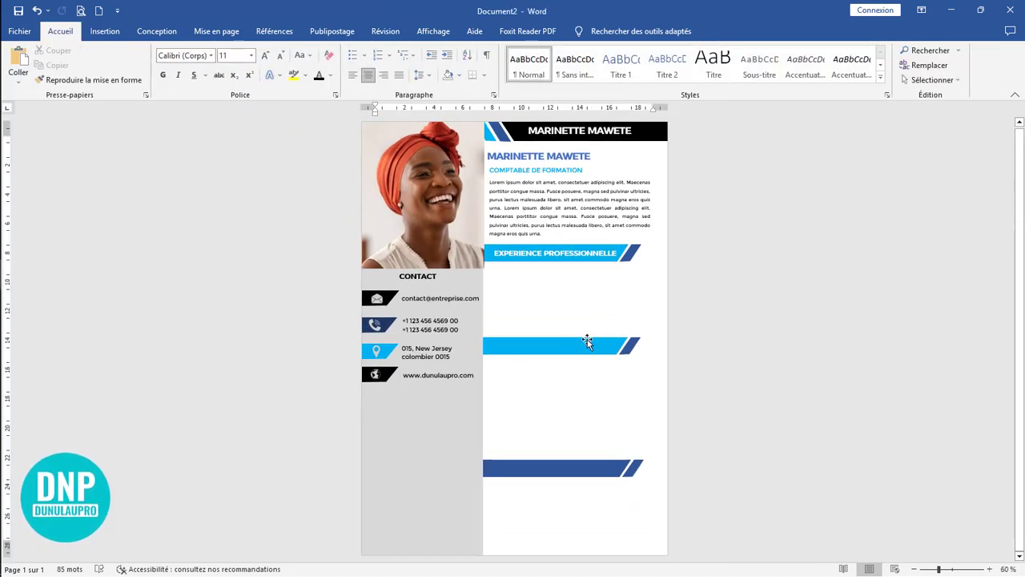
{"action": "scroll", "coordinate": [588, 340], "scroll_direction": "down", "scroll_amount": 3}
{"action": "scroll", "coordinate": [588, 340], "scroll_direction": "up", "scroll_amount": 4}
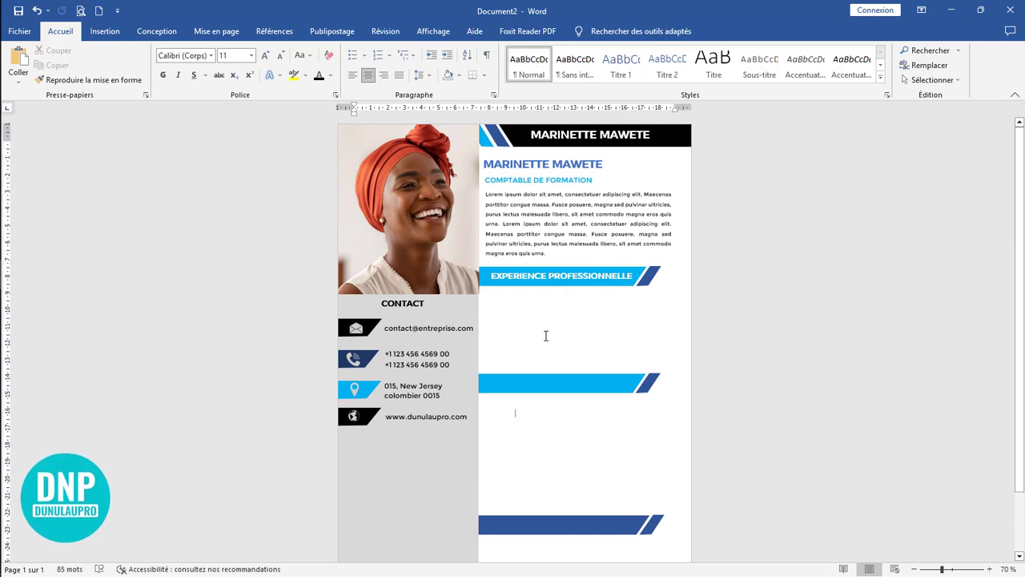
{"action": "left_click", "coordinate": [422, 302]}
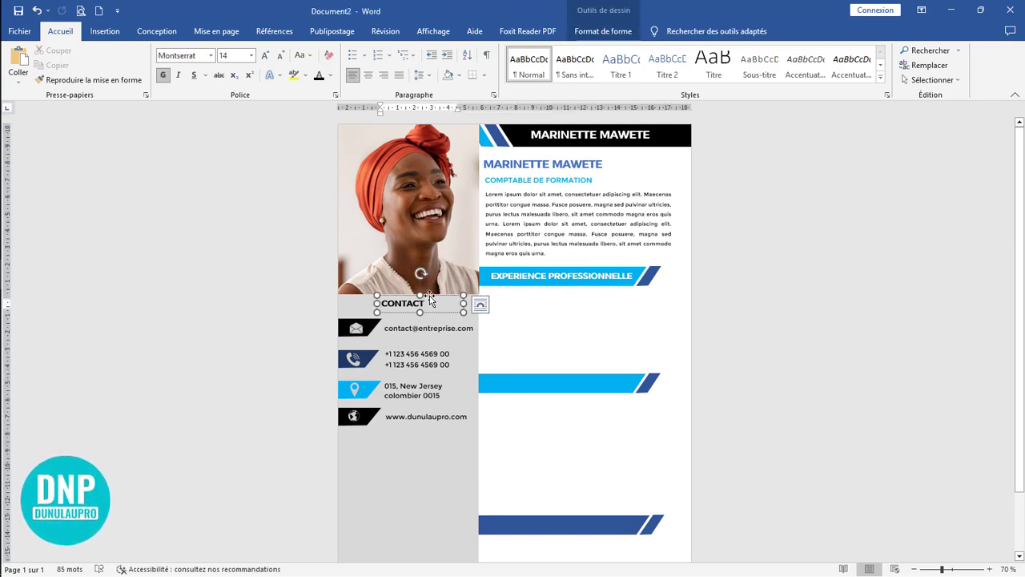
{"action": "left_click_drag", "start_coordinate": [430, 298], "coordinate": [507, 442], "text": "ctrl"}
Step: Replace the copied heading's text with "competences" and change it to uppercase
{"action": "double_click", "coordinate": [359, 441]}
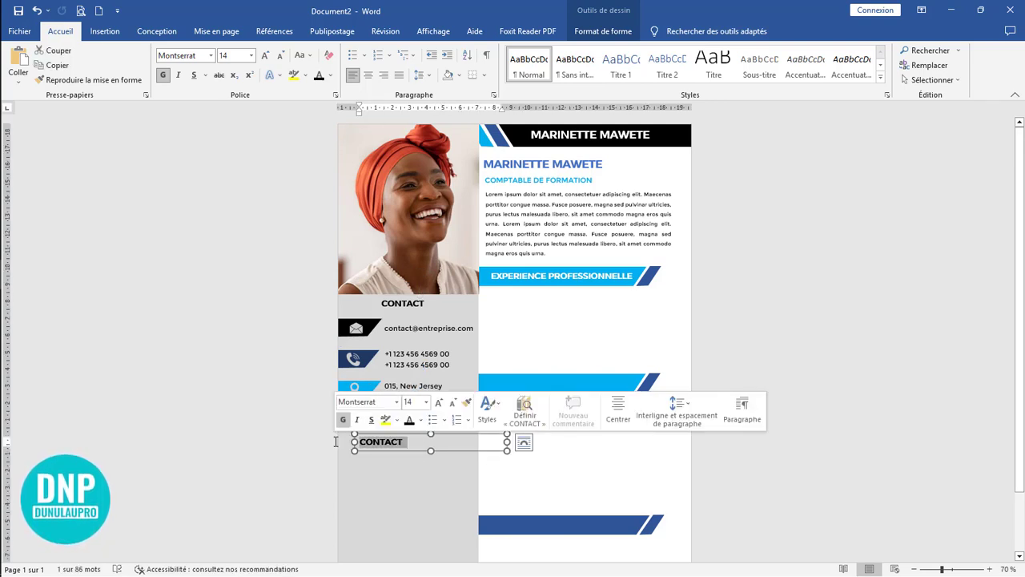
{"action": "type", "text": "competences"}
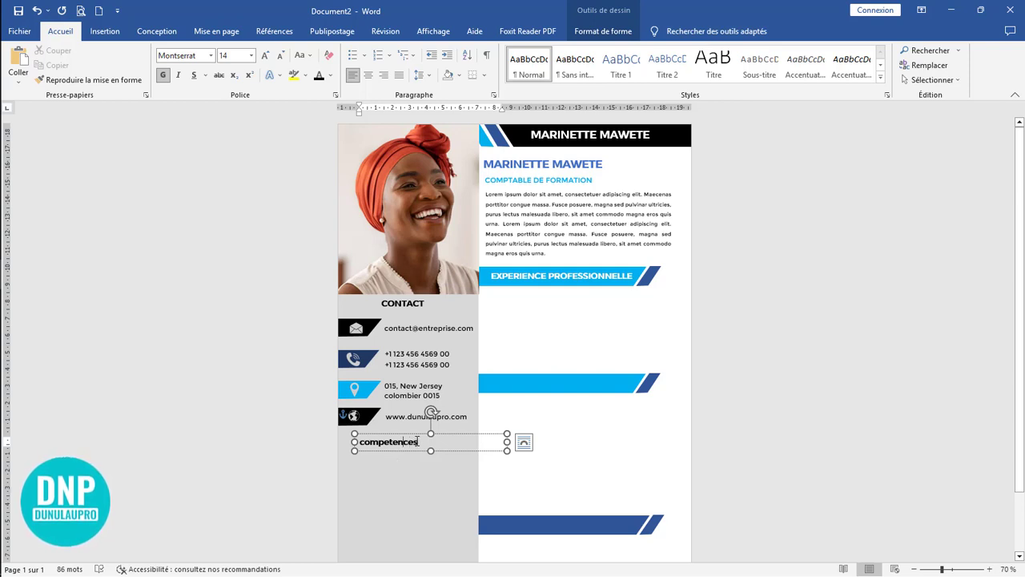
{"action": "key", "text": "shift+F3"}
{"action": "key", "text": "shift+F3"}
Step: Narrow the COMPETENCES text box to fit its heading and move it down slightly for more space below the website line
{"action": "left_click_drag", "start_coordinate": [507, 442], "coordinate": [452, 441]}
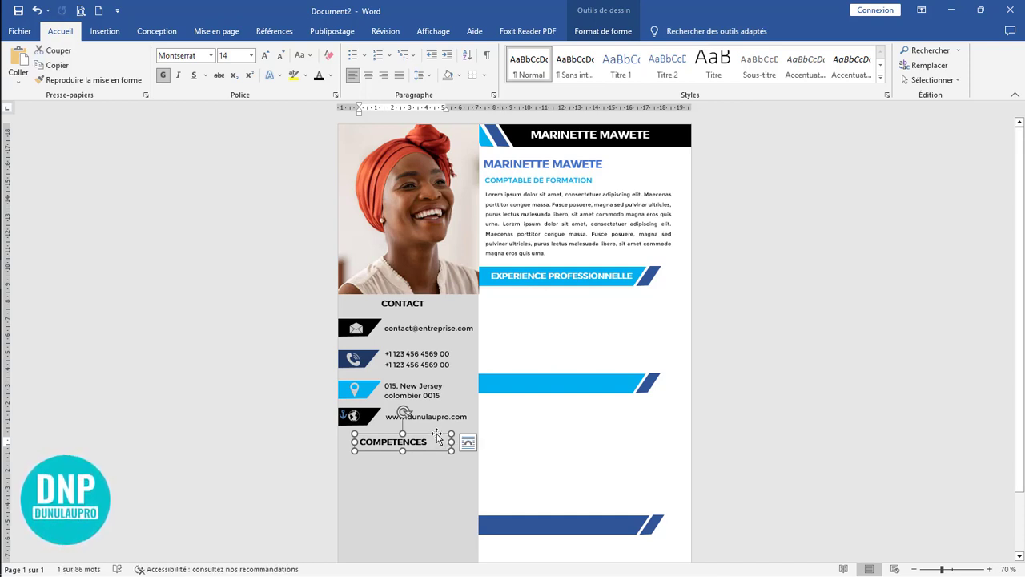
{"action": "left_click_drag", "start_coordinate": [437, 434], "coordinate": [436, 446]}
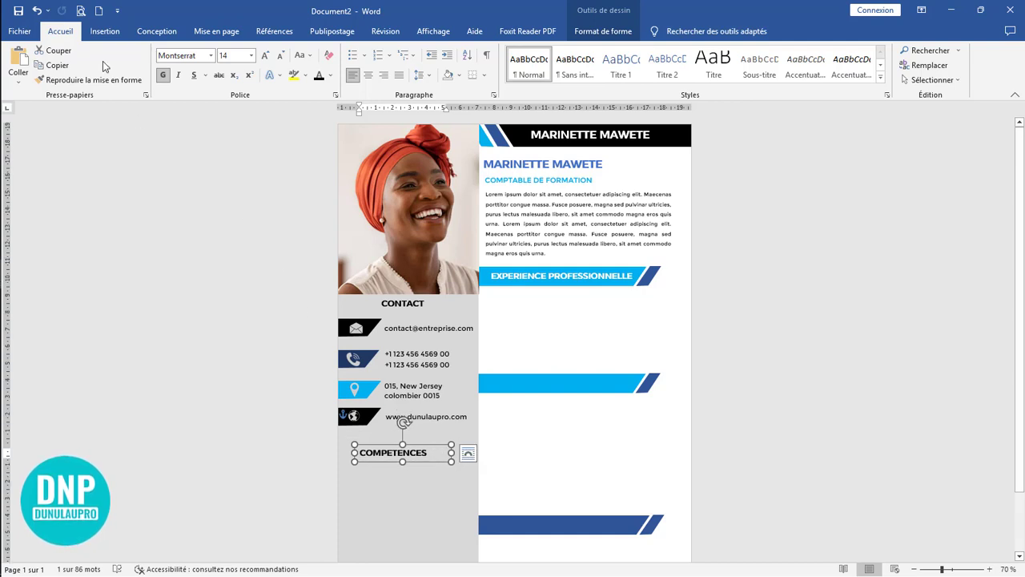
Step: Draw a horizontal line about 6,6 cm long between the website address and the COMPETENCES heading, and colour it light blue
{"action": "left_click", "coordinate": [104, 31]}
{"action": "left_click", "coordinate": [182, 64]}
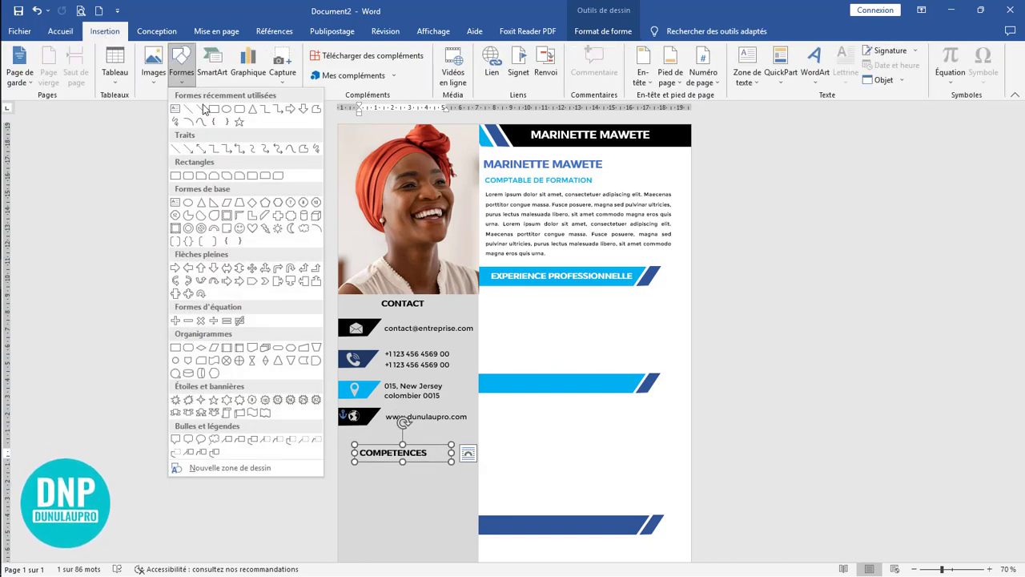
{"action": "left_click", "coordinate": [203, 108]}
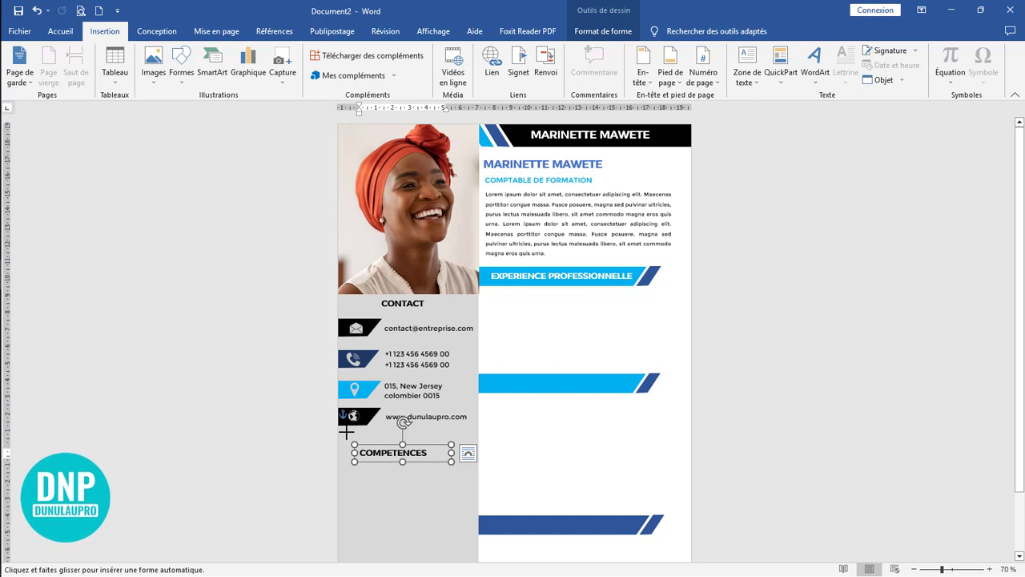
{"action": "left_click_drag", "start_coordinate": [349, 433], "coordinate": [461, 432]}
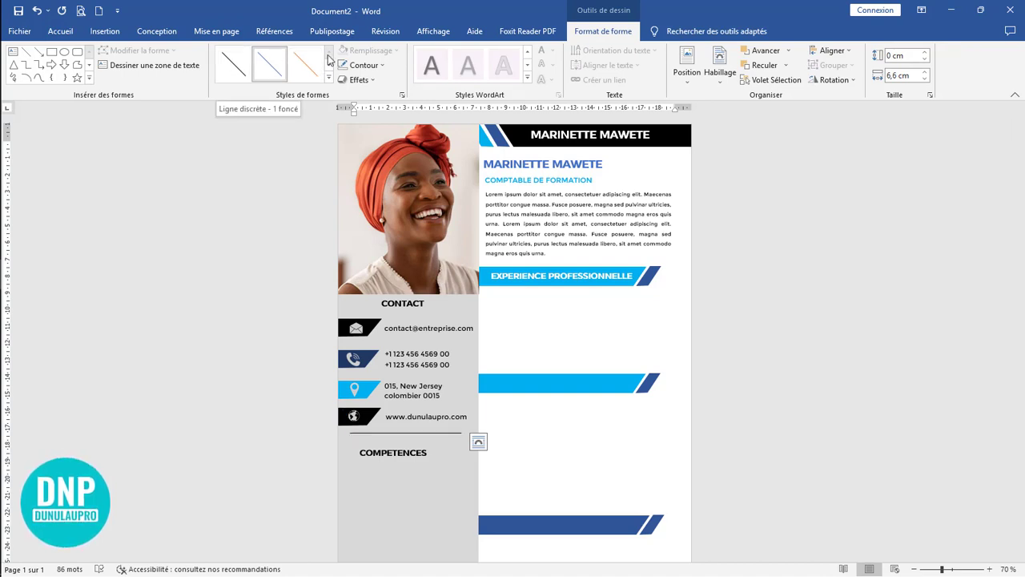
{"action": "left_click", "coordinate": [369, 69]}
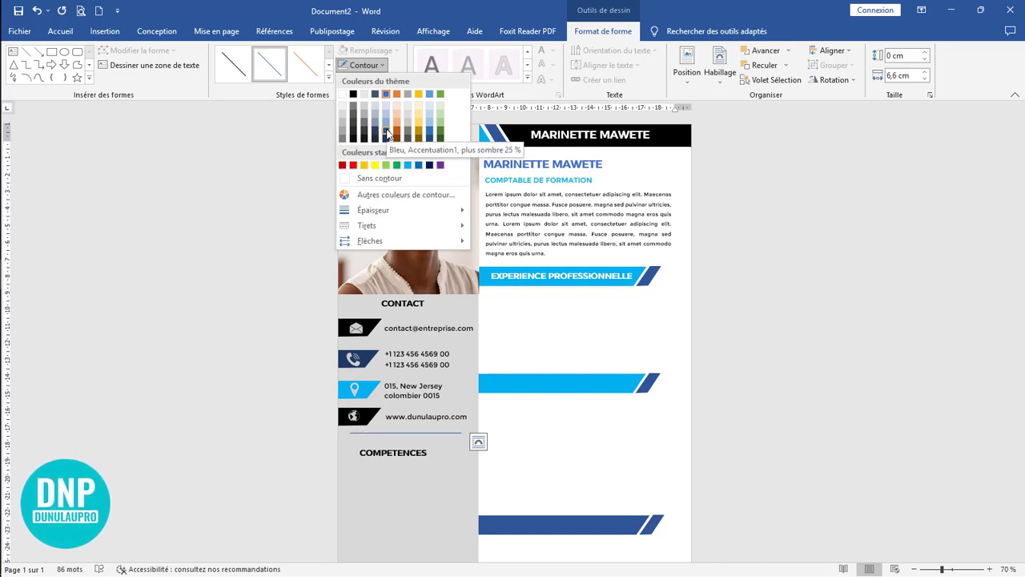
{"action": "left_click", "coordinate": [408, 167]}
Step: Move the COMPETENCES heading slightly up and to the right, centring it under the blue line
{"action": "scroll", "coordinate": [384, 433], "scroll_direction": "down", "scroll_amount": 1}
{"action": "scroll", "coordinate": [384, 433], "scroll_direction": "down", "scroll_amount": 1}
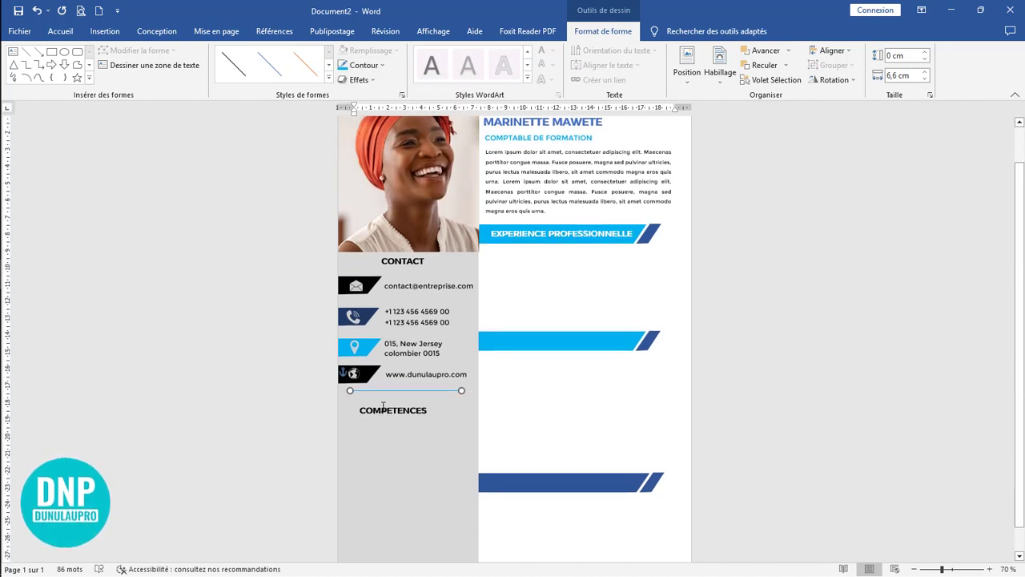
{"action": "left_click", "coordinate": [384, 407]}
{"action": "left_click_drag", "start_coordinate": [411, 402], "coordinate": [415, 396]}
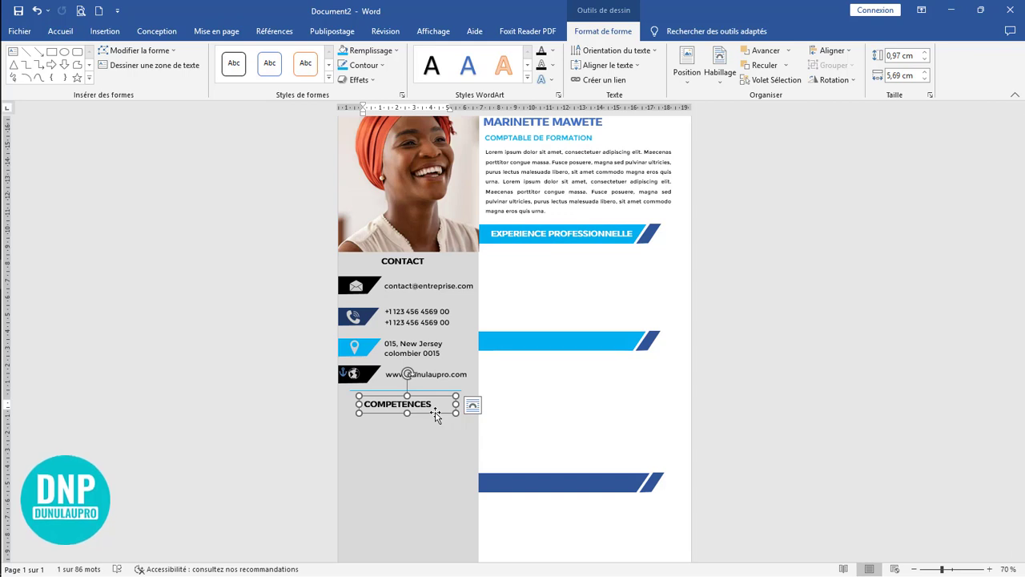
Step: Duplicate the COMPETENCES heading below itself at the sidebar's left edge, and set the copy to 12 pt without bold
{"action": "left_click_drag", "start_coordinate": [426, 412], "coordinate": [415, 431]}
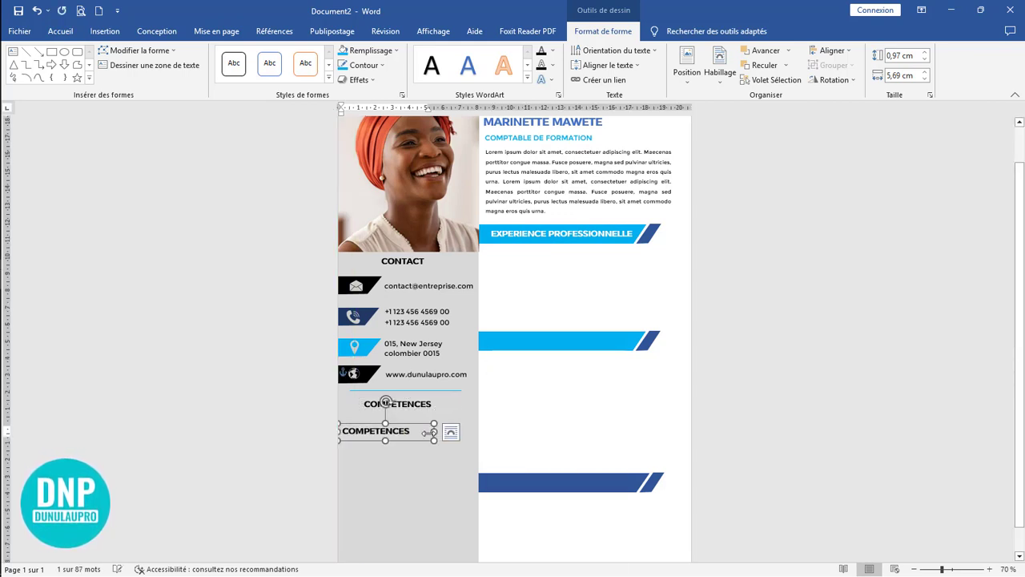
{"action": "double_click", "coordinate": [374, 433]}
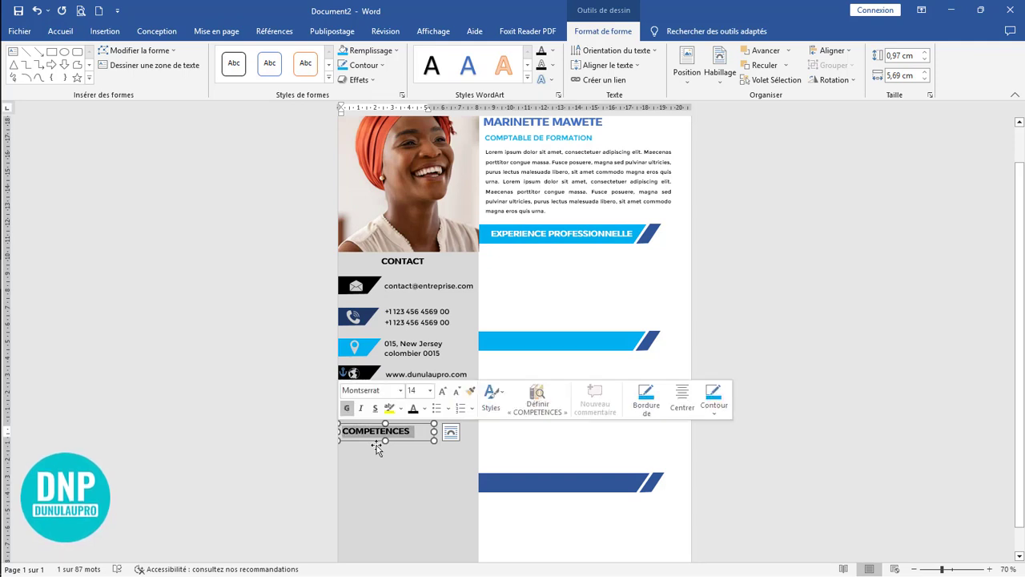
{"action": "left_click", "coordinate": [60, 31]}
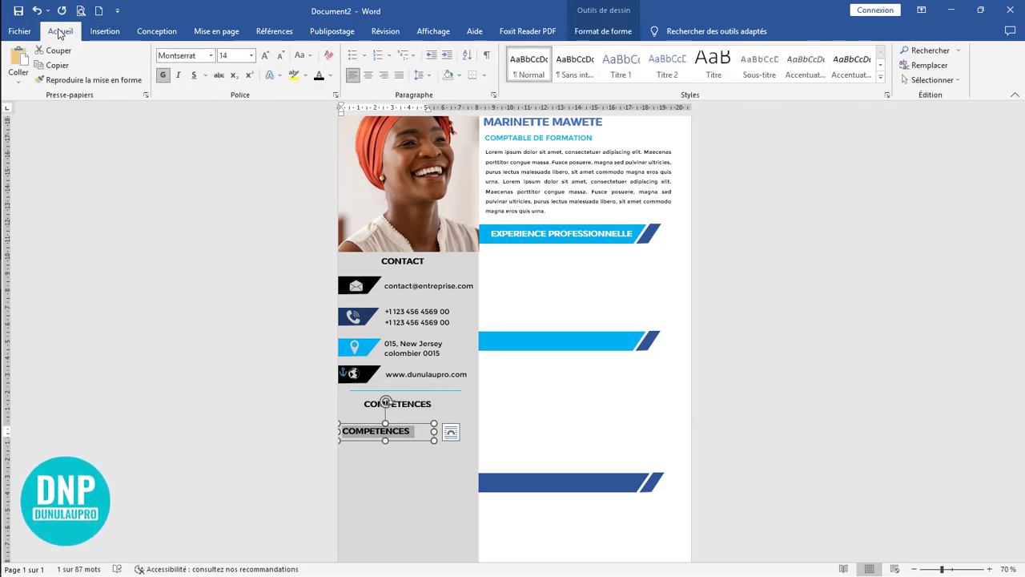
{"action": "left_click", "coordinate": [280, 57]}
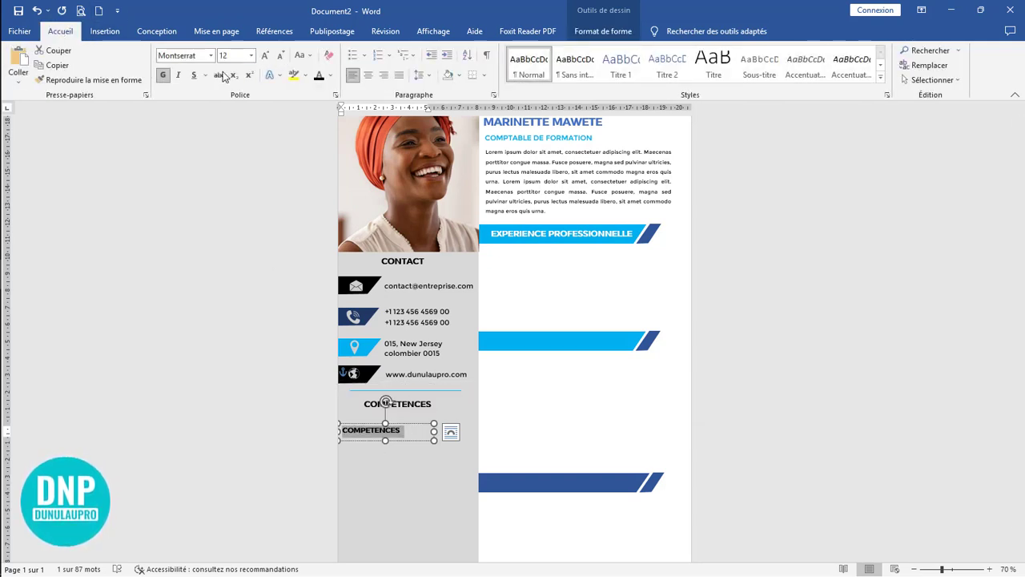
{"action": "left_click", "coordinate": [162, 76]}
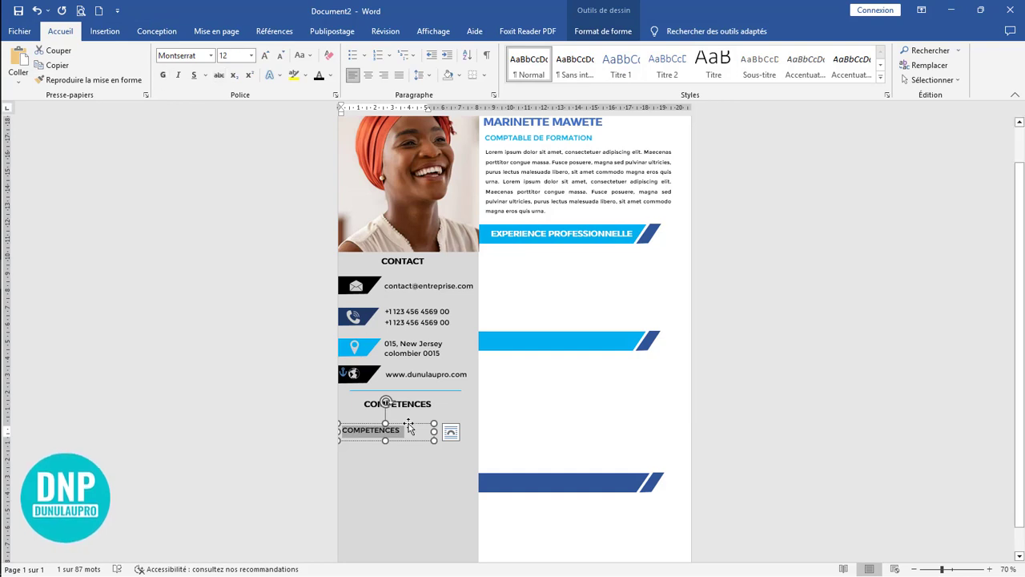
Step: Replace the duplicated heading's text with "CREATION BUDGET"
{"action": "scroll", "coordinate": [508, 405], "scroll_direction": "up", "scroll_amount": 7, "text": "ctrl"}
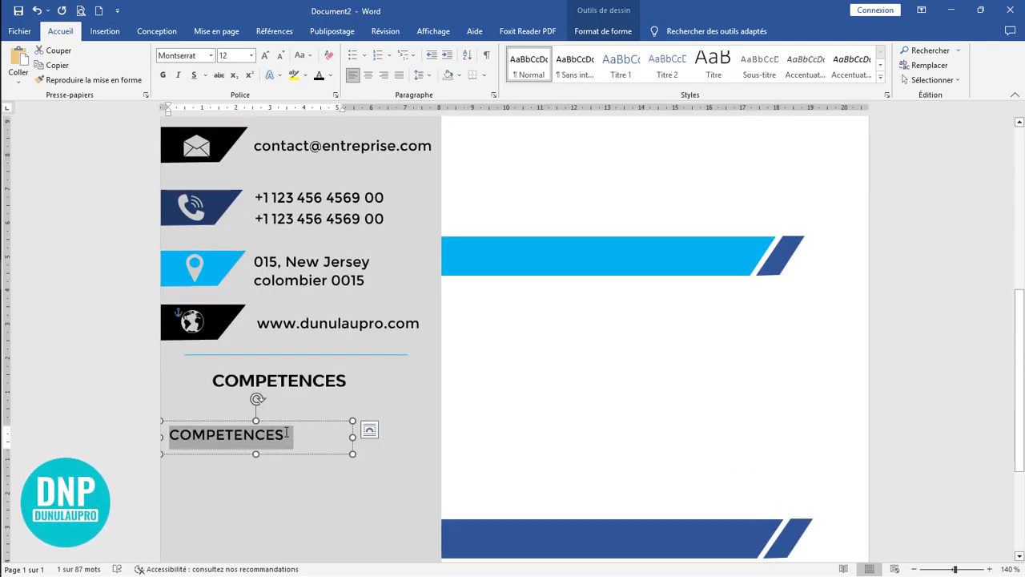
{"action": "left_click_drag", "start_coordinate": [289, 435], "coordinate": [145, 442]}
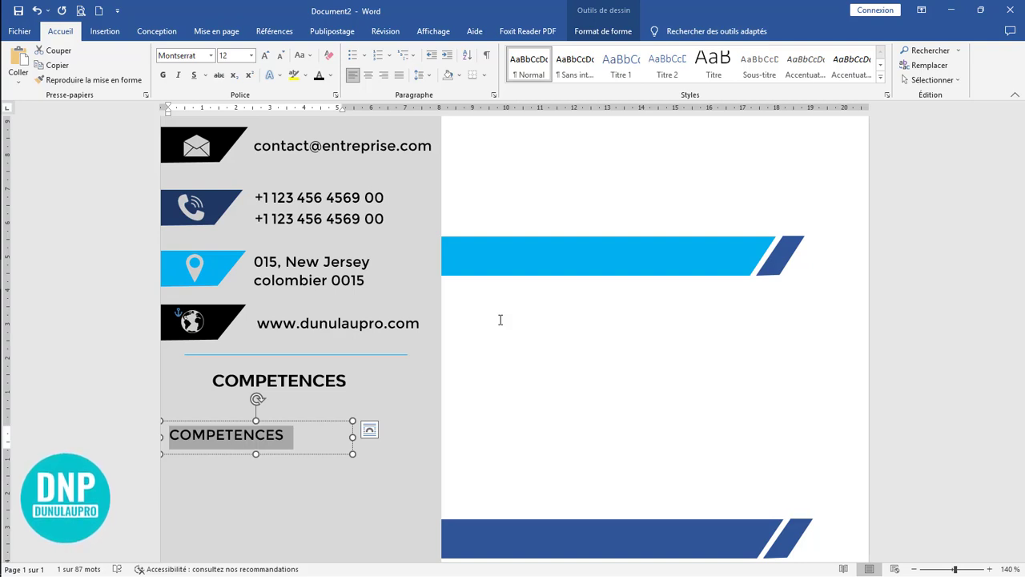
{"action": "type", "text": "CRE"}
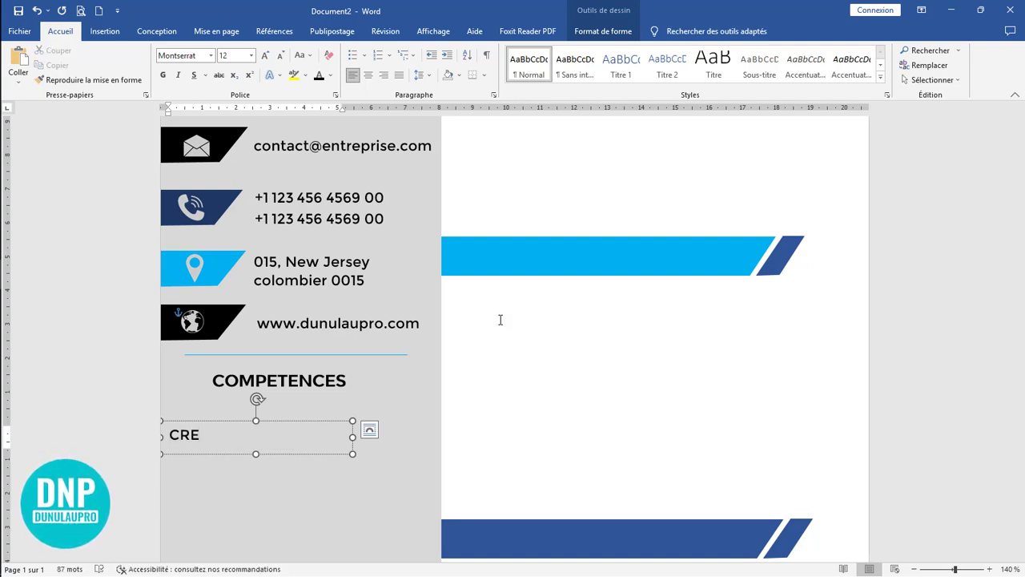
{"action": "type", "text": "ATION"}
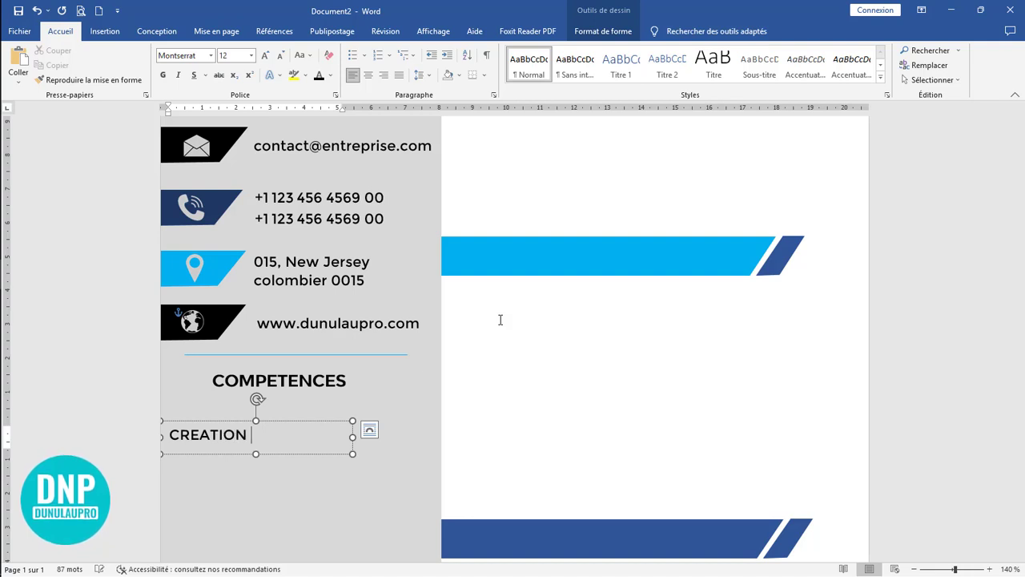
{"action": "type", "text": " BU"}
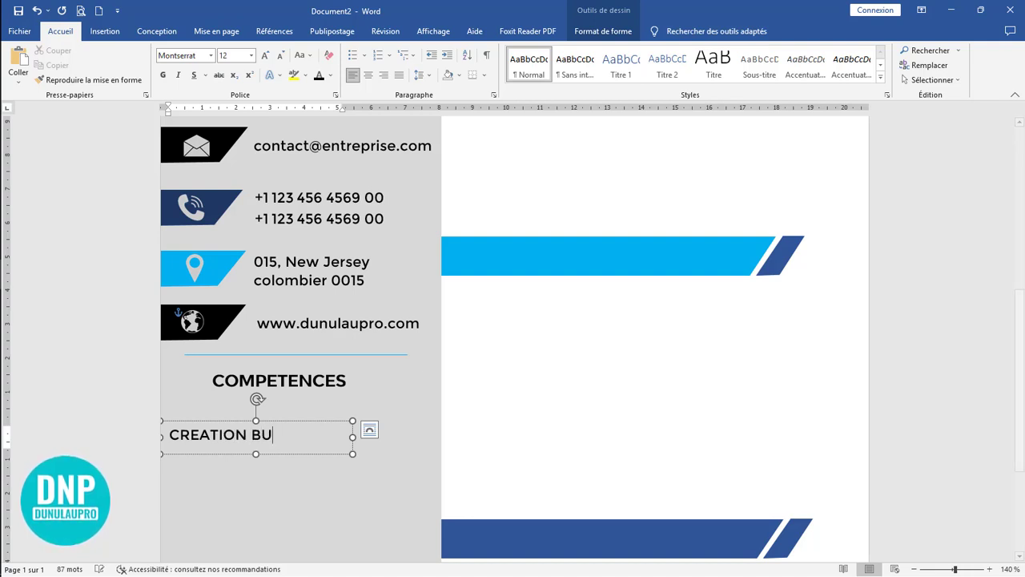
{"action": "type", "text": "DGET"}
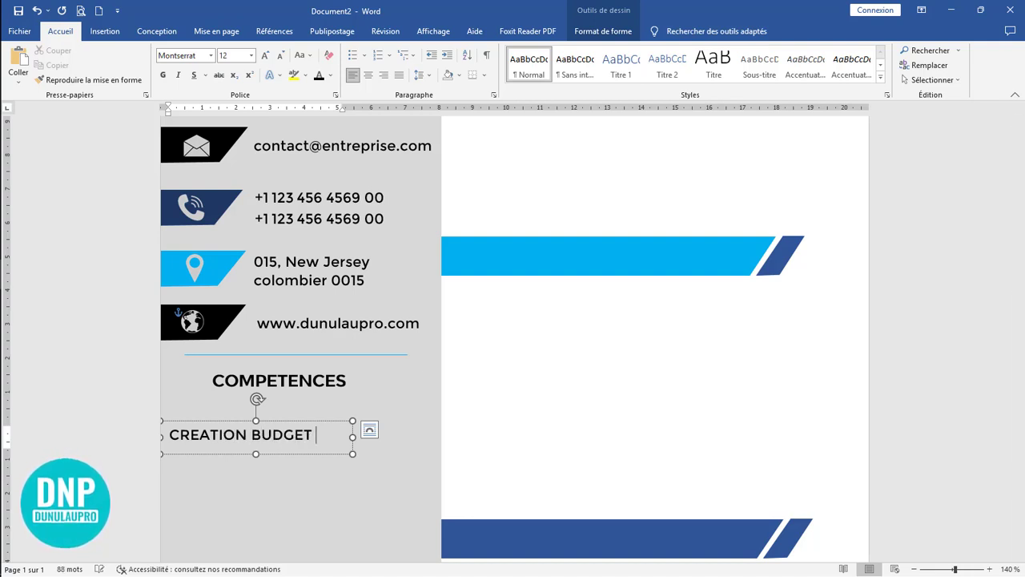
Step: Duplicate the CREATION BUDGET text box directly below it and change the copy's text to "GESTION DES PROJETS"
{"action": "left_click", "coordinate": [315, 429]}
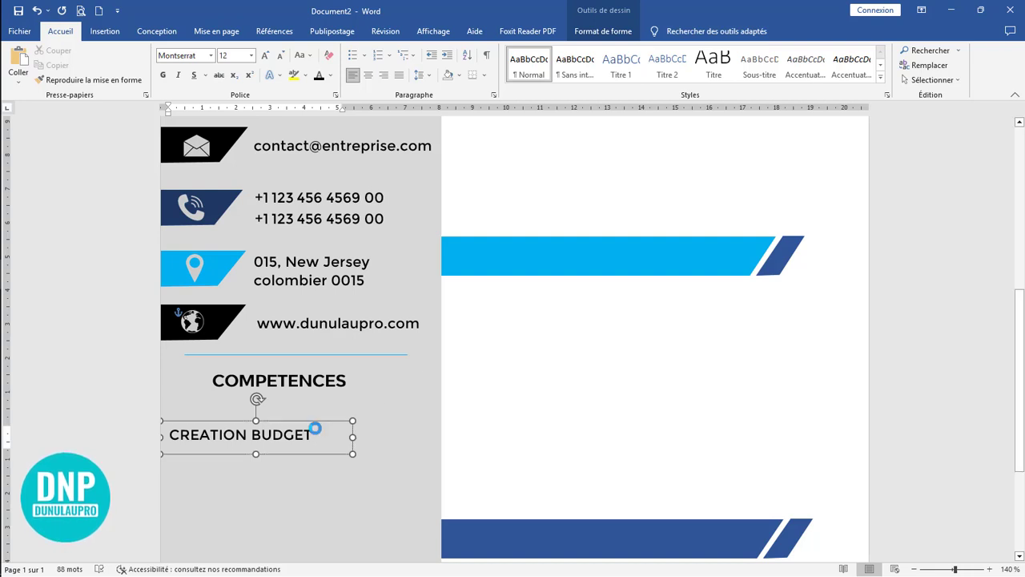
{"action": "left_click_drag", "start_coordinate": [315, 429], "coordinate": [172, 501], "text": "ctrl"}
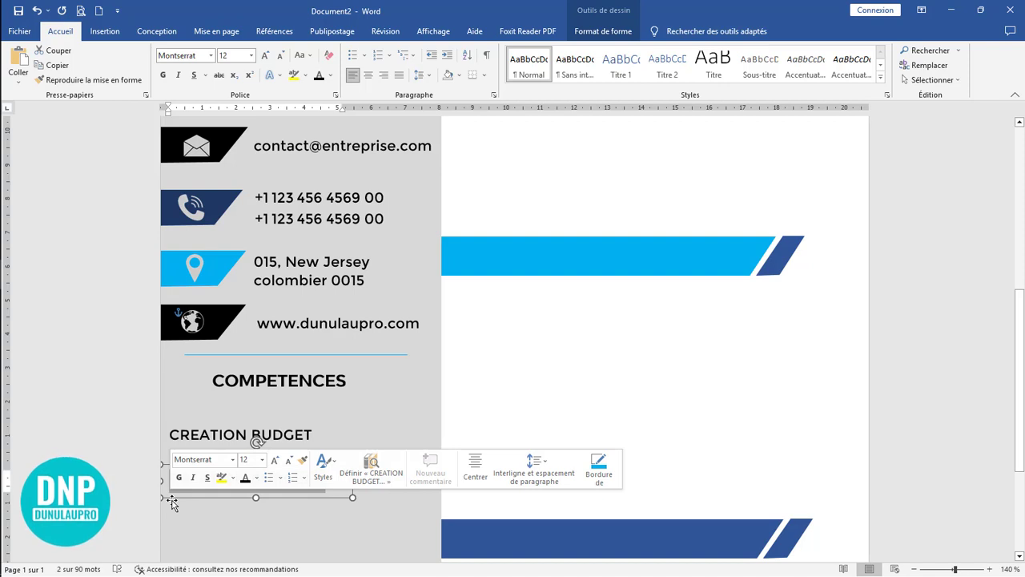
{"action": "type", "text": "G"}
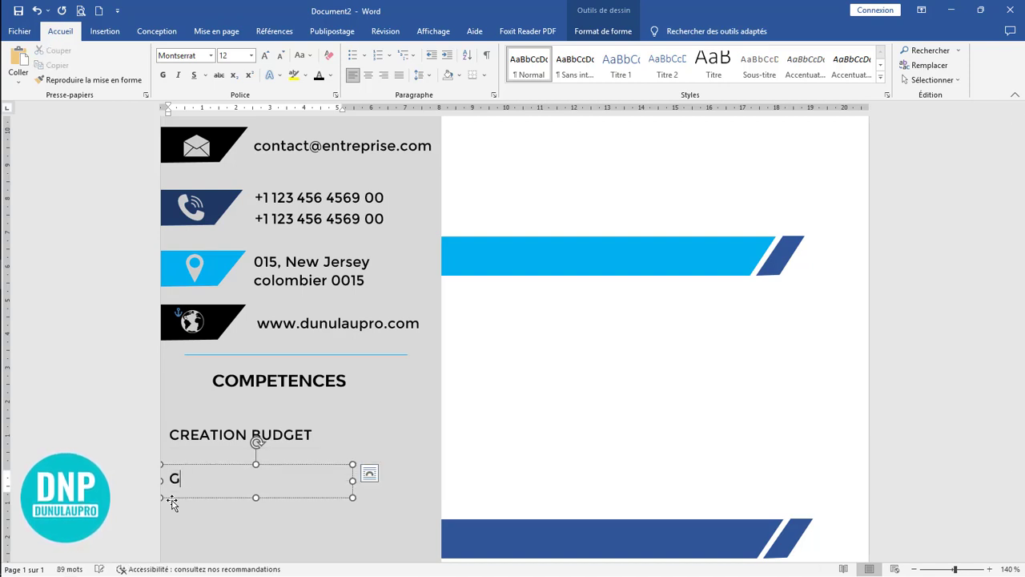
{"action": "type", "text": "ESTION DES PROJET"}
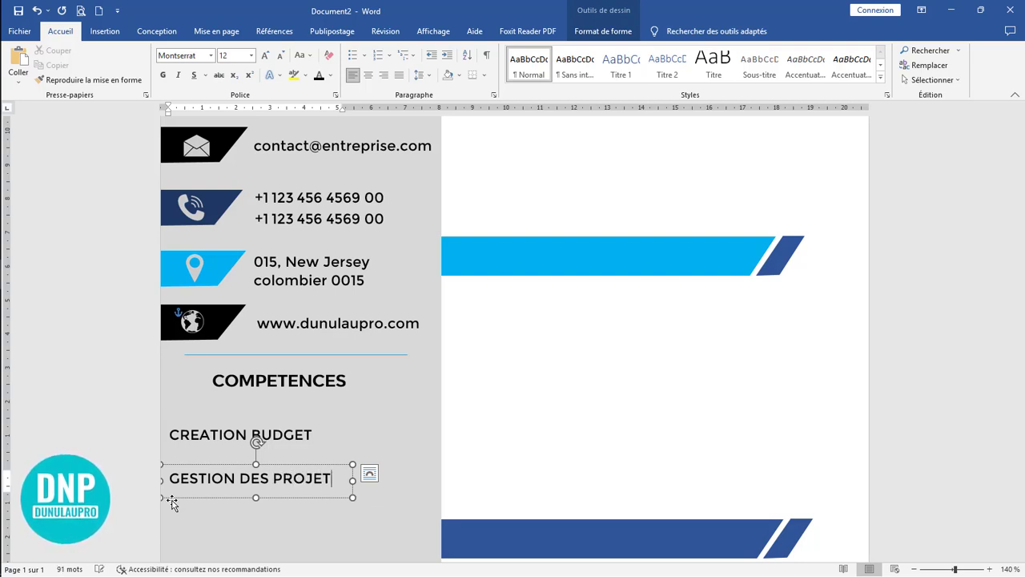
Step: Add the skill entries "GESTION DES STOCKS" and "VERIFICATEURS PRO" below the others, moving the last one up slightly
{"action": "scroll", "coordinate": [175, 501], "scroll_direction": "down", "scroll_amount": 3}
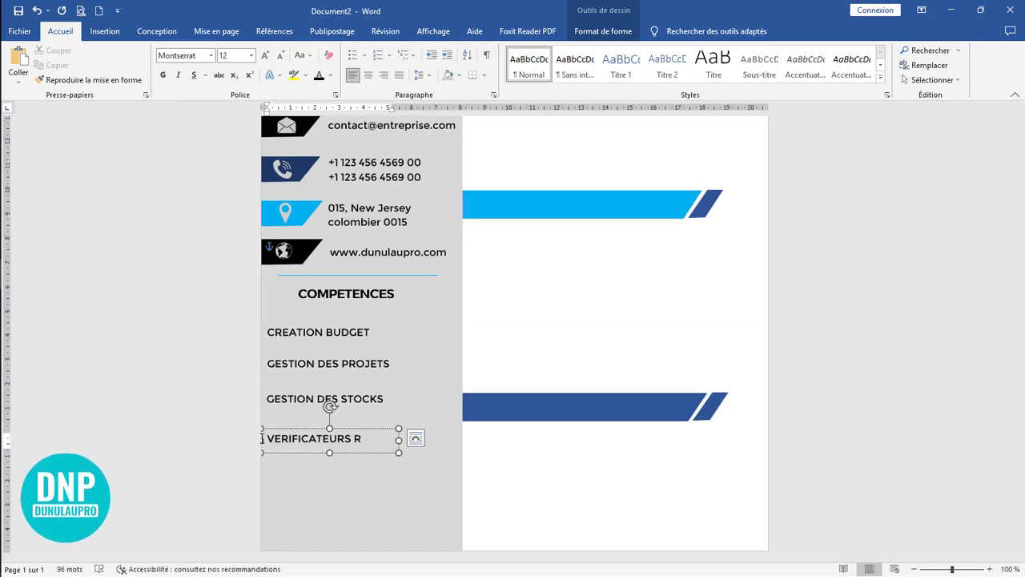
{"action": "type", "text": "RO"}
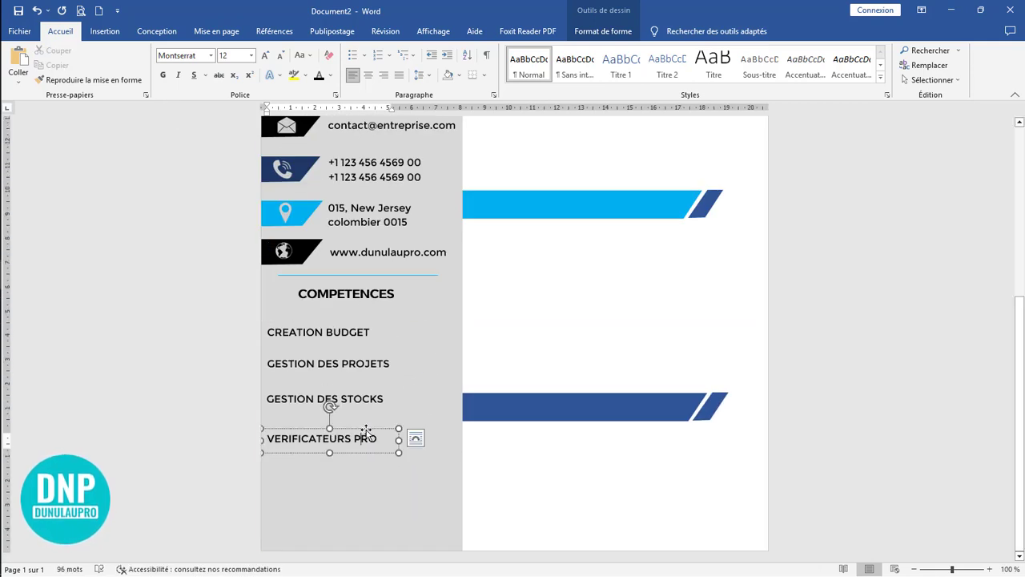
{"action": "left_click_drag", "start_coordinate": [365, 431], "coordinate": [365, 429]}
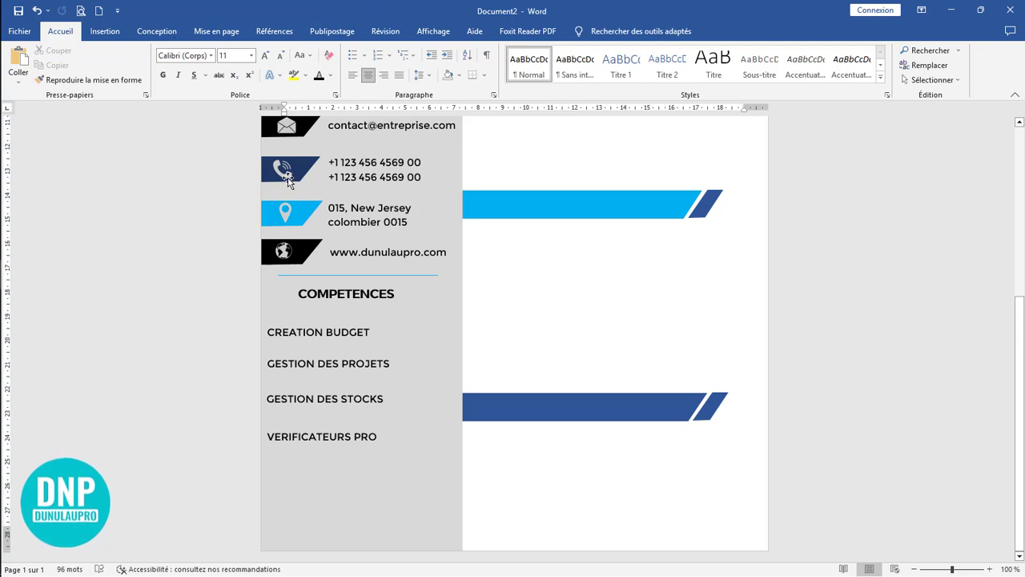
Step: Draw a small five-pointed star in the white area beside the sidebar, 0,51 cm high and 0,48 cm wide
{"action": "left_click", "coordinate": [105, 32]}
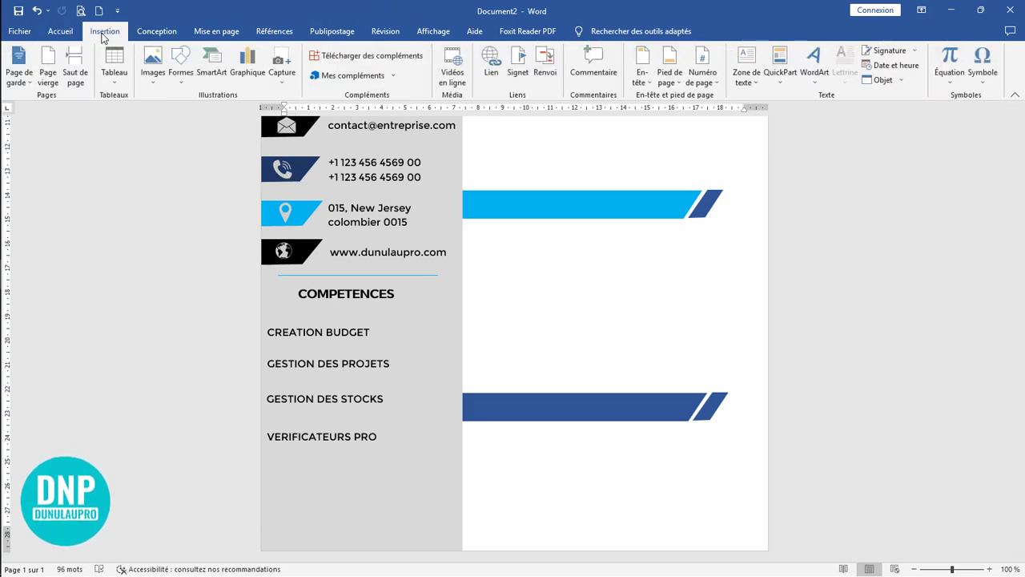
{"action": "left_click", "coordinate": [187, 76]}
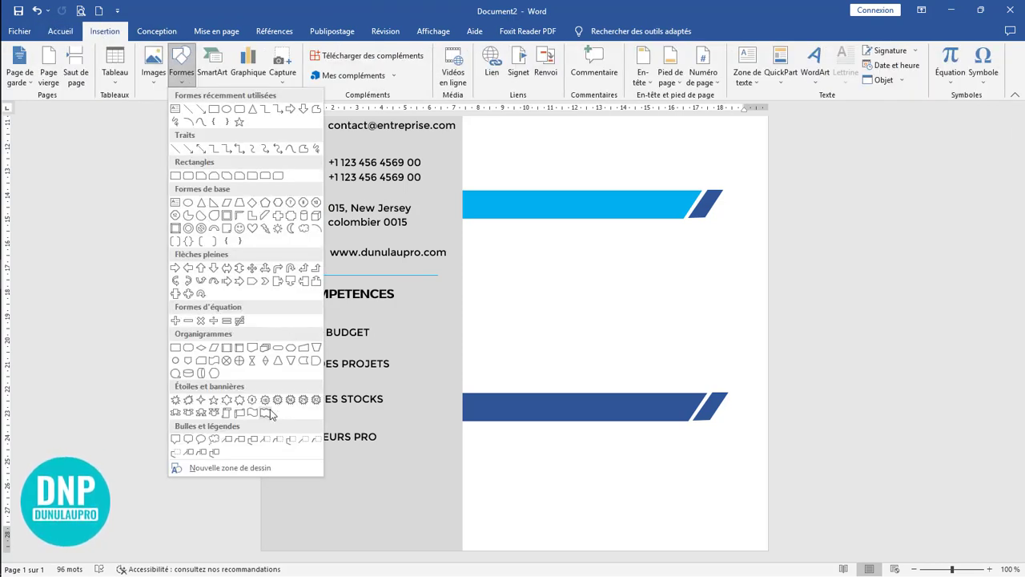
{"action": "left_click", "coordinate": [213, 399]}
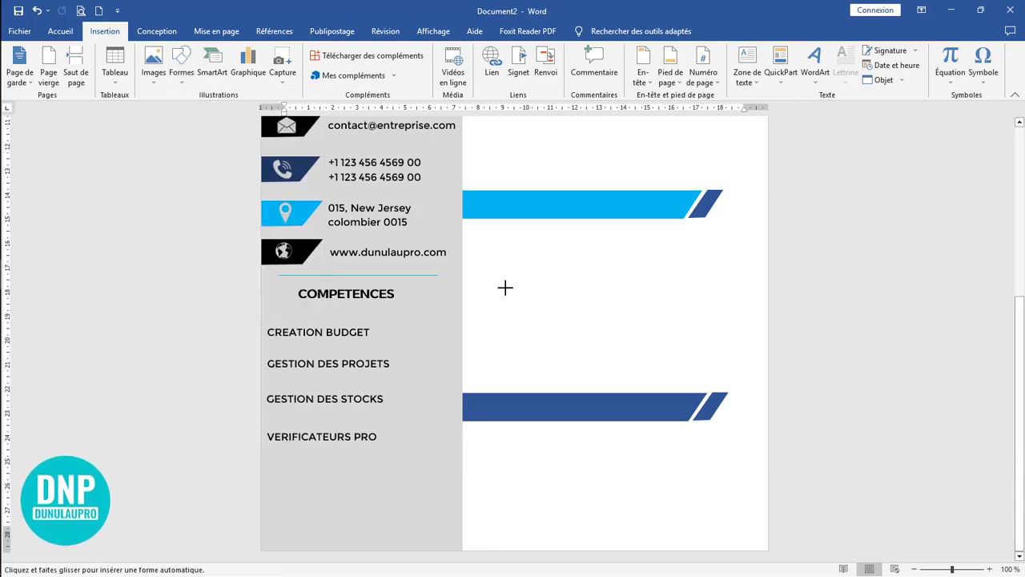
{"action": "left_click_drag", "start_coordinate": [504, 286], "coordinate": [518, 301]}
{"action": "scroll", "coordinate": [577, 302], "scroll_direction": "up", "scroll_amount": 7}
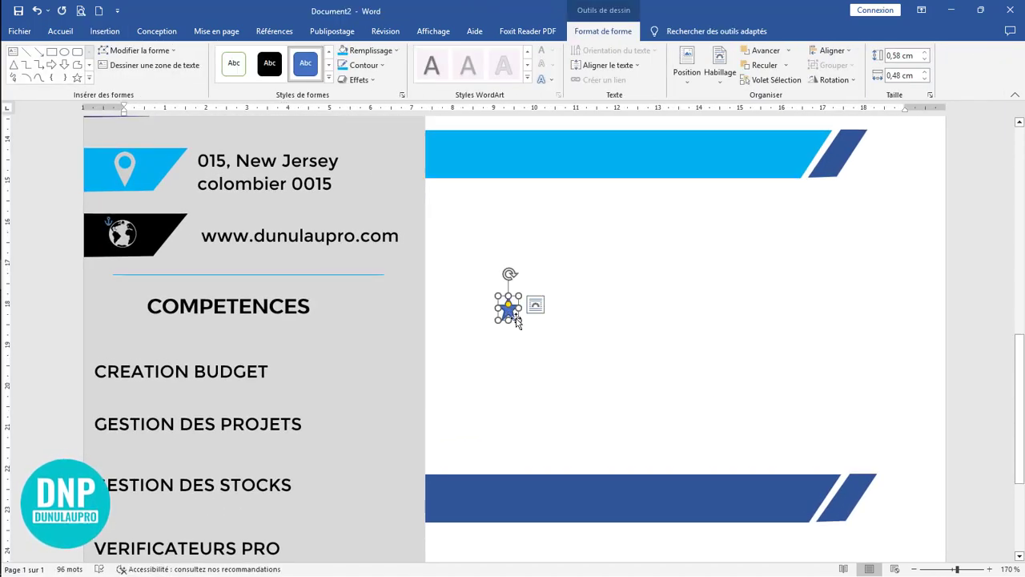
{"action": "scroll", "coordinate": [544, 338], "scroll_direction": "up", "scroll_amount": 7}
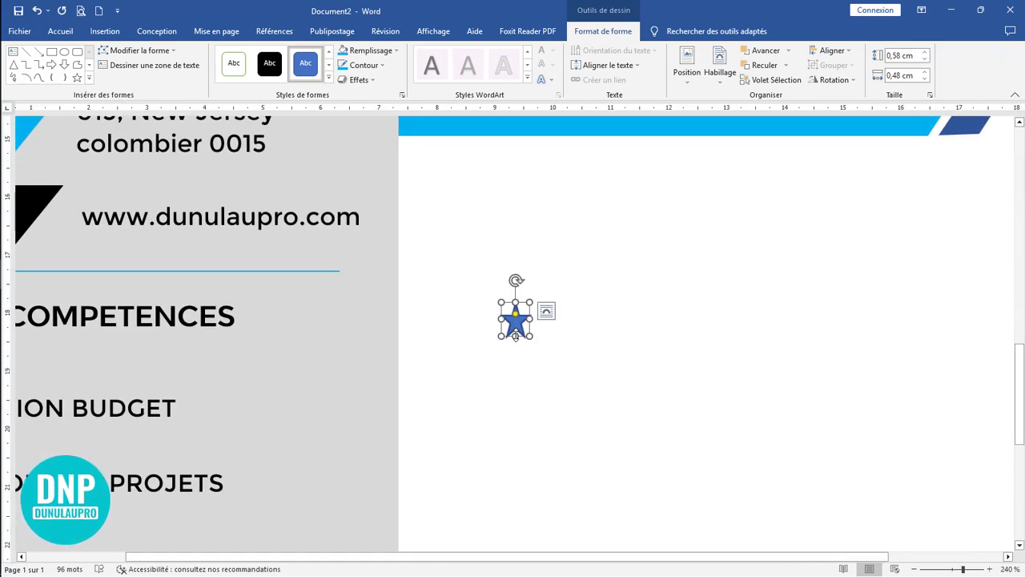
{"action": "left_click_drag", "start_coordinate": [515, 335], "coordinate": [516, 331]}
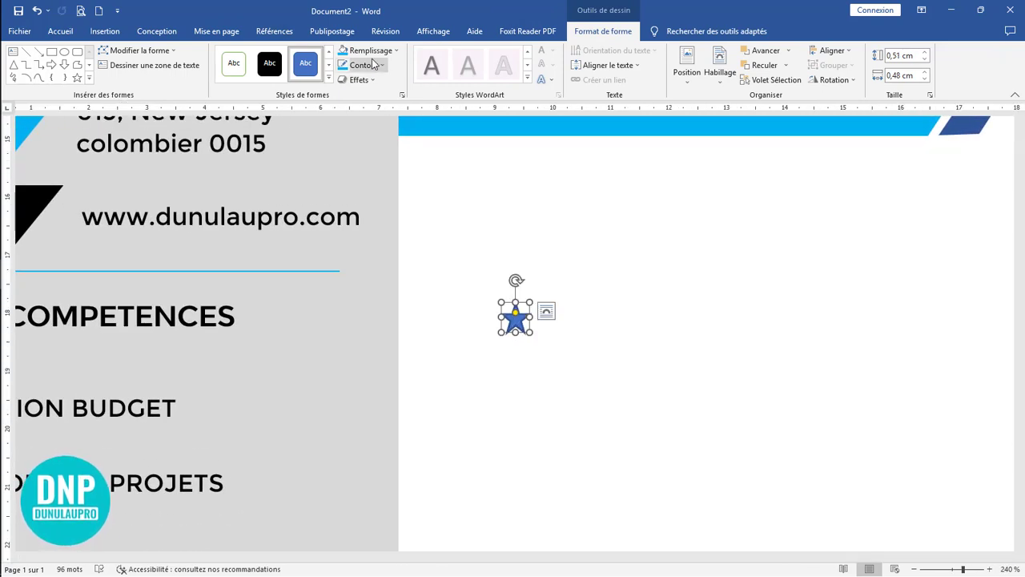
Step: Fill the star with light blue and remove its outline
{"action": "left_click", "coordinate": [342, 52]}
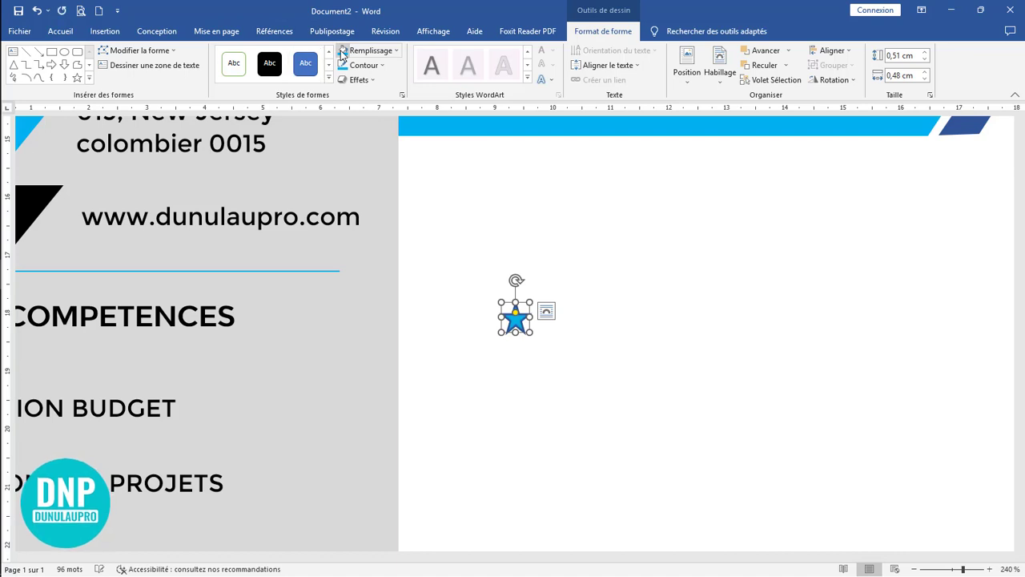
{"action": "left_click", "coordinate": [358, 70]}
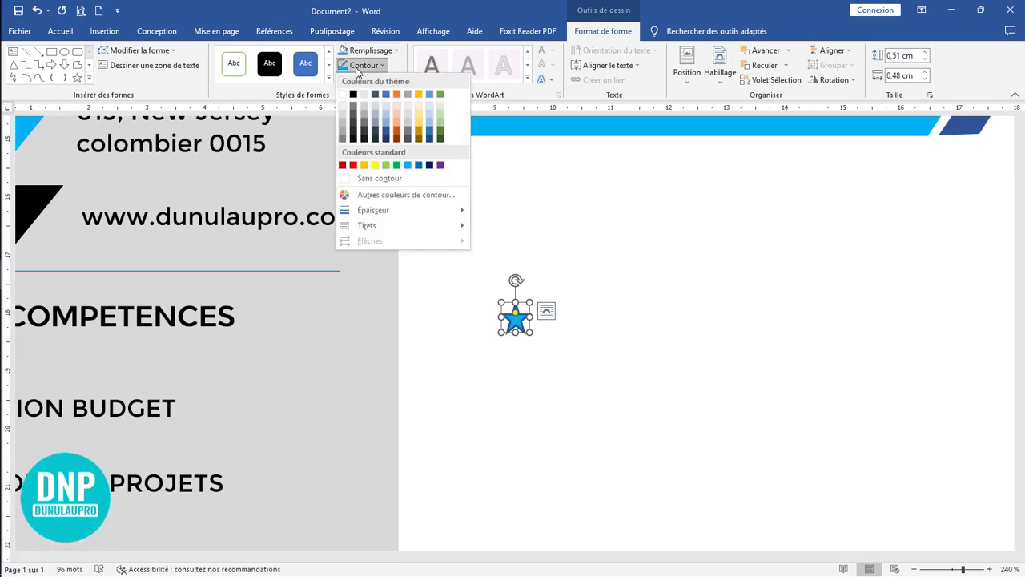
{"action": "left_click", "coordinate": [385, 178]}
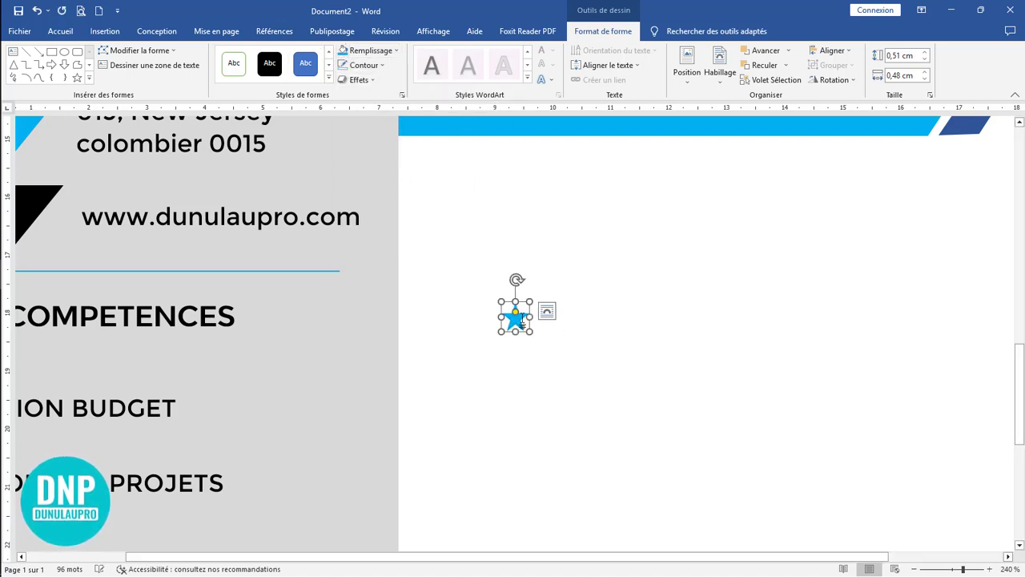
Step: Copy the blue star into a row of five stars to the right of the COMPETENCES heading
{"action": "left_click_drag", "start_coordinate": [518, 328], "coordinate": [331, 320]}
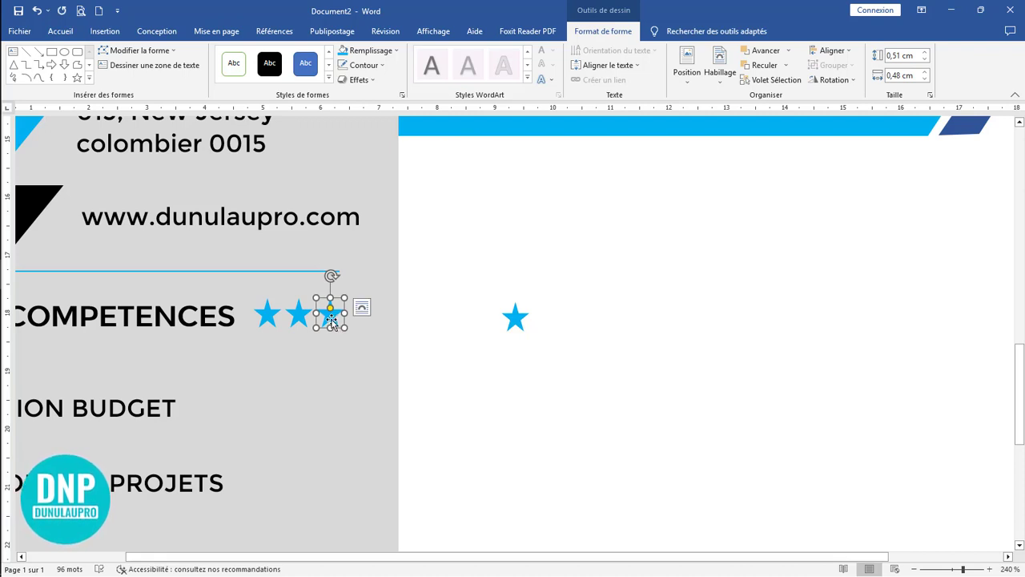
{"action": "left_click_drag", "start_coordinate": [332, 320], "coordinate": [374, 317]}
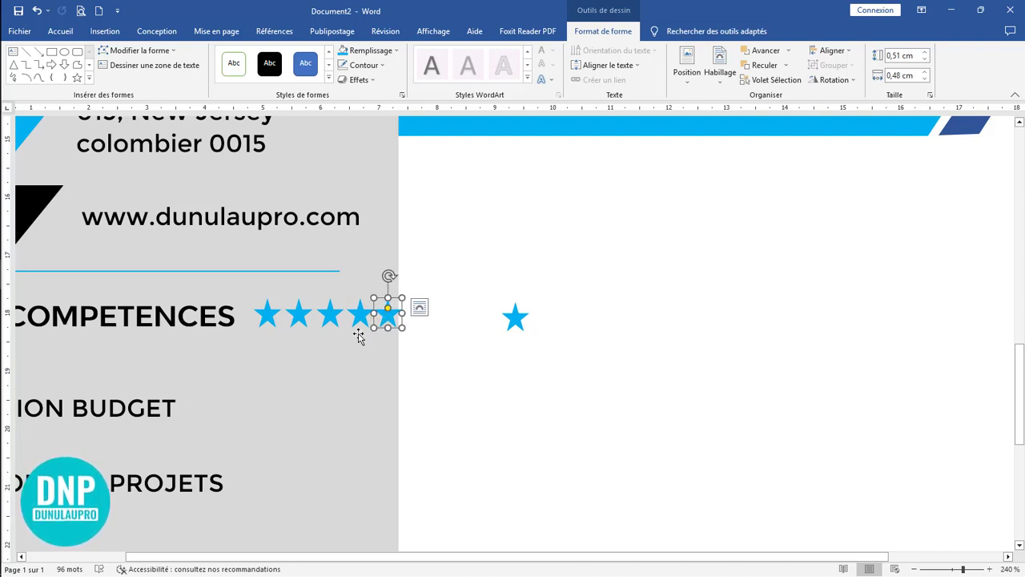
Step: Nudge the fifth star slightly right, then align all five stars on their middle and distribute them horizontally
{"action": "key", "text": "Right"}
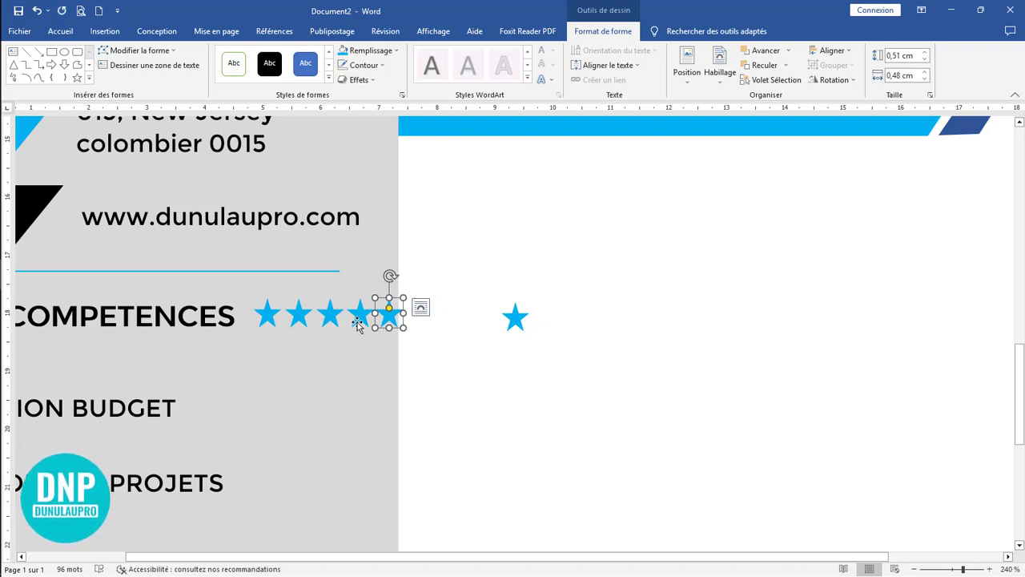
{"action": "key", "text": "Right"}
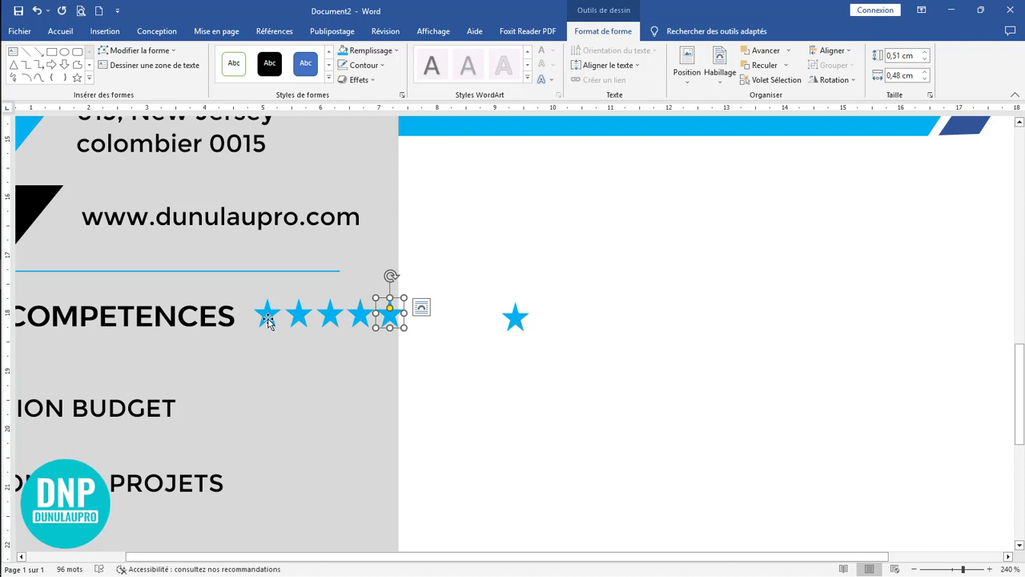
{"action": "left_click", "coordinate": [267, 320]}
{"action": "left_click", "coordinate": [297, 315], "text": "shift"}
{"action": "left_click", "coordinate": [329, 315], "text": "shift"}
{"action": "left_click", "coordinate": [361, 316], "text": "shift"}
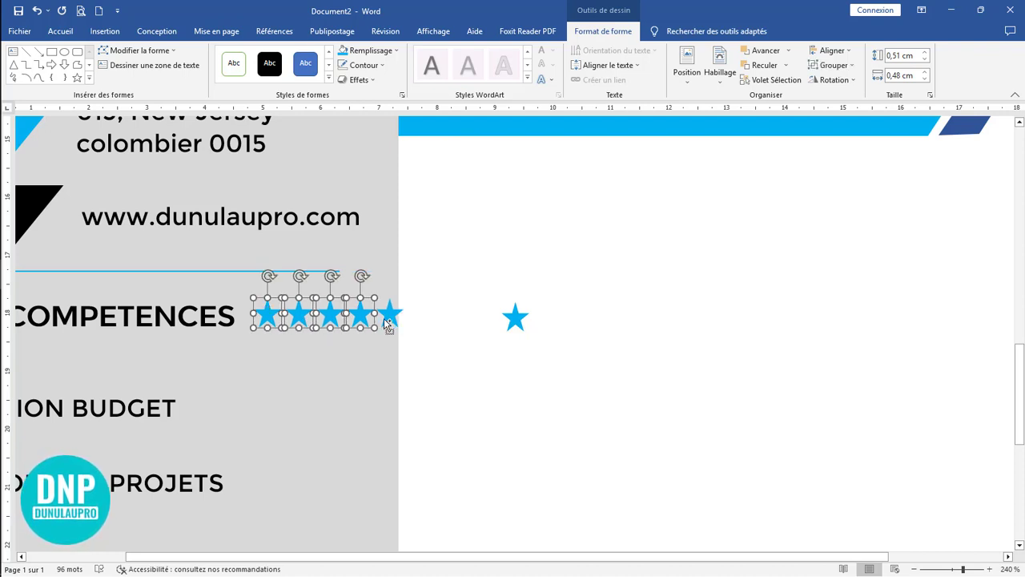
{"action": "left_click", "coordinate": [386, 317], "text": "shift"}
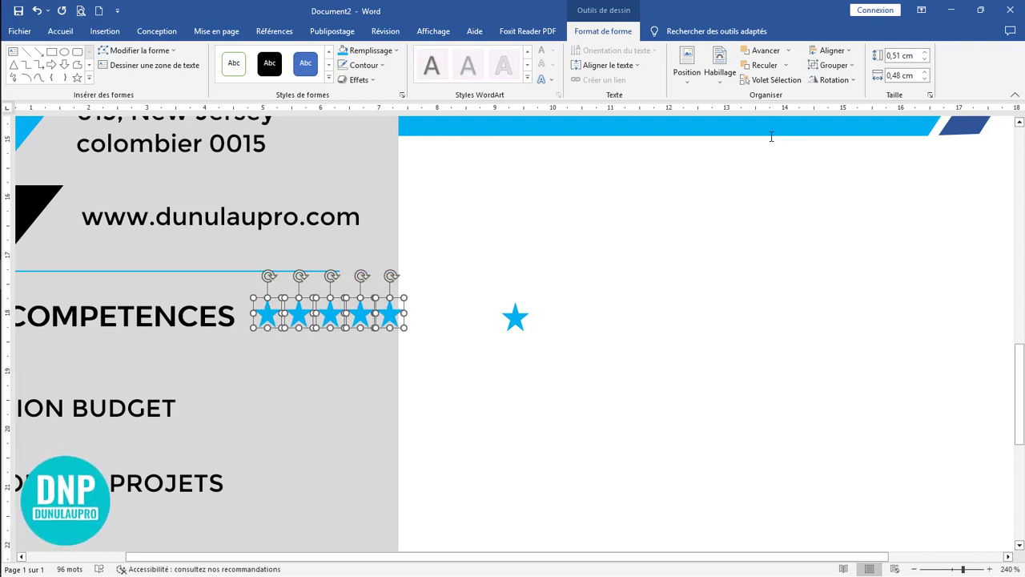
{"action": "left_click", "coordinate": [839, 52]}
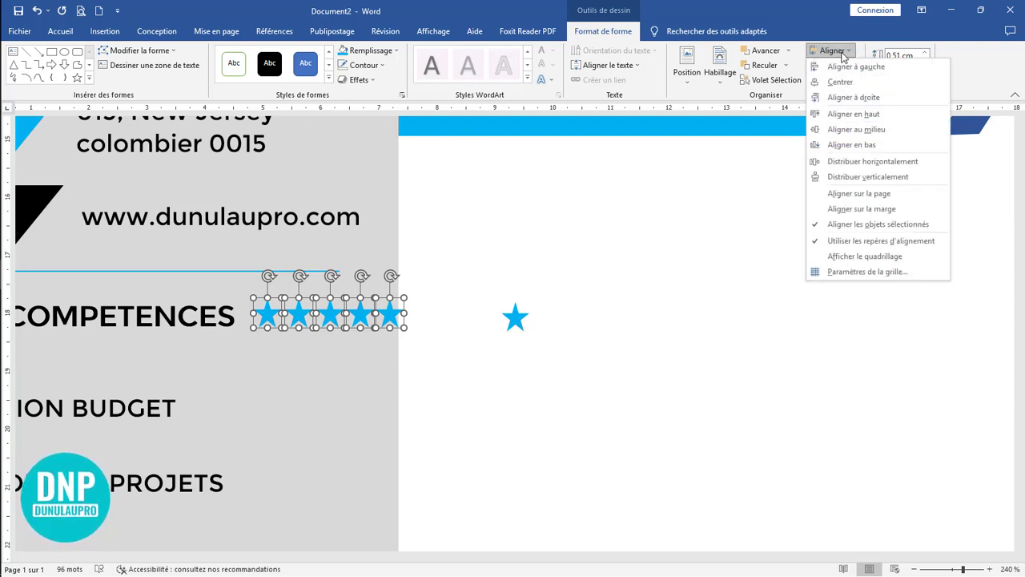
{"action": "left_click", "coordinate": [853, 130]}
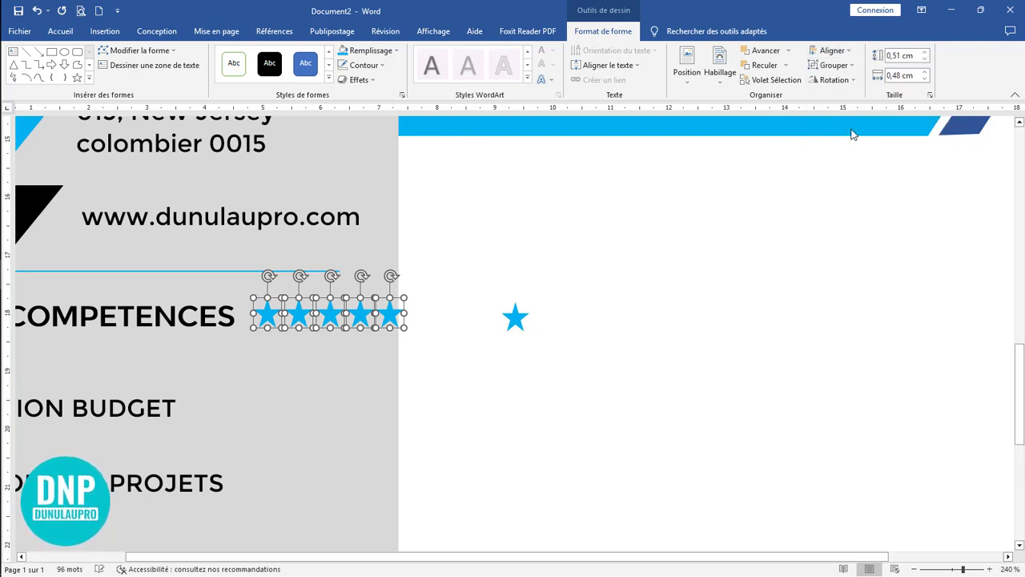
{"action": "left_click", "coordinate": [845, 52]}
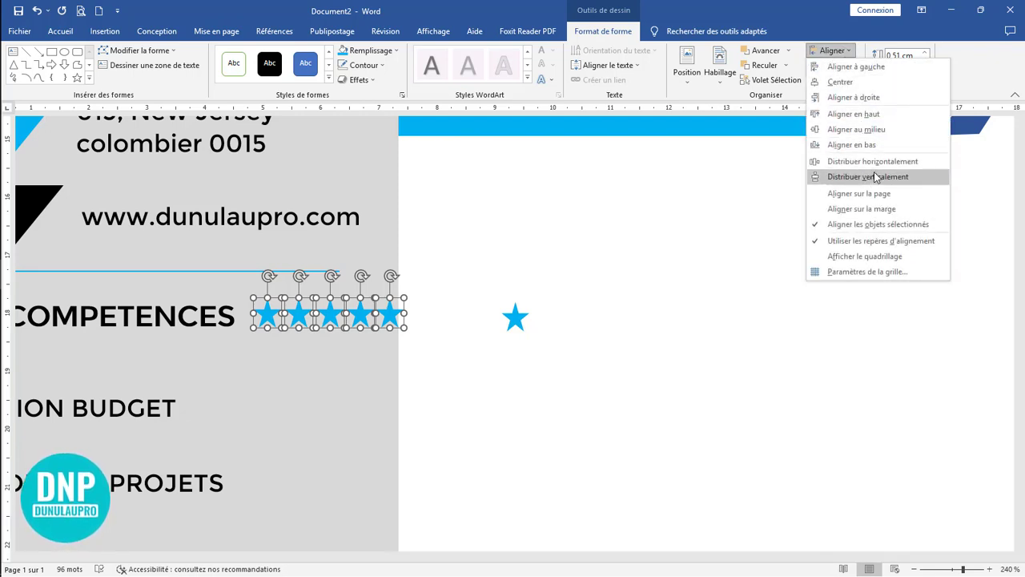
{"action": "left_click", "coordinate": [878, 166]}
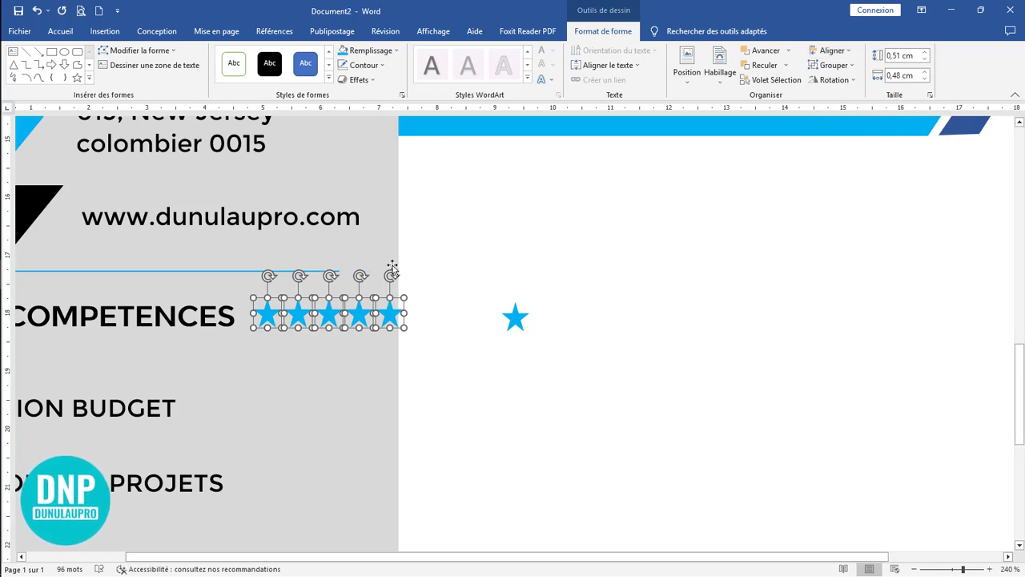
Step: Group the five stars and shift the group slightly left so it sits inside the grey sidebar
{"action": "left_click", "coordinate": [831, 65]}
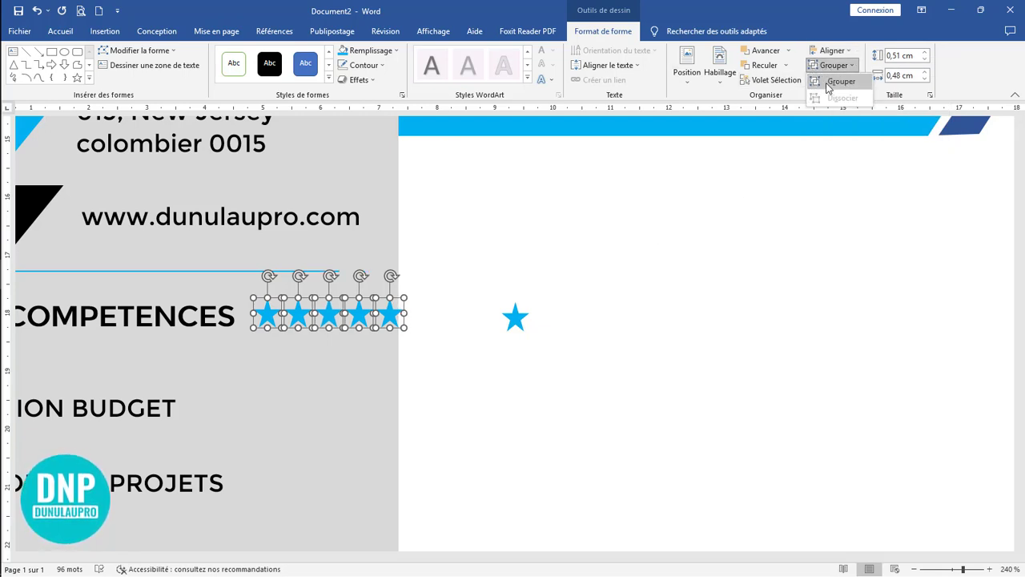
{"action": "left_click", "coordinate": [829, 83]}
{"action": "key", "text": "ctrl+Left"}
{"action": "key", "text": "ctrl+Left"}
{"action": "key", "text": "ctrl+Left"}
{"action": "key", "text": "ctrl+Left"}
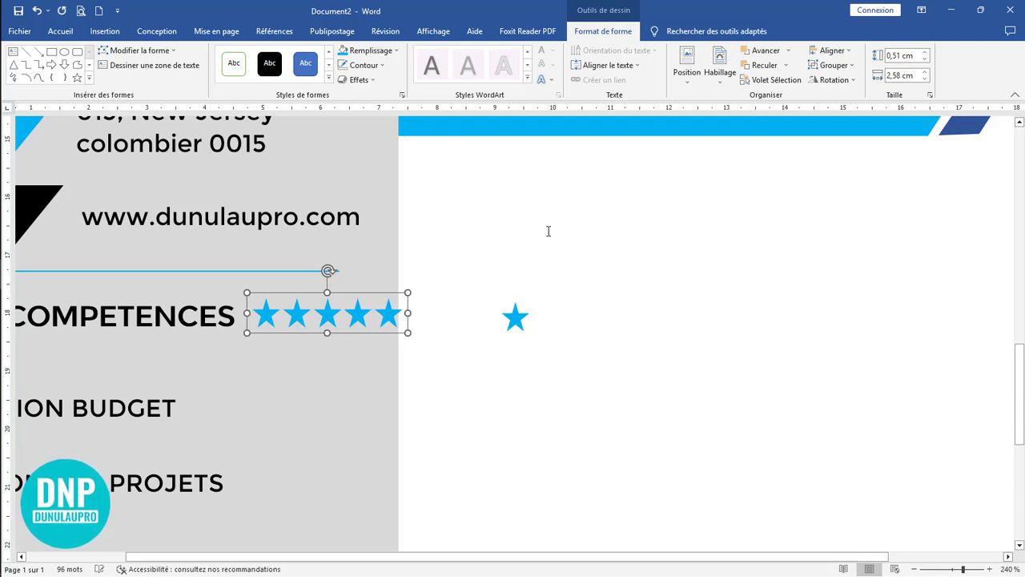
{"action": "key", "text": "ctrl+Left"}
{"action": "key", "text": "ctrl+Left"}
{"action": "key", "text": "ctrl+Left"}
{"action": "key", "text": "ctrl+Left"}
{"action": "key", "text": "ctrl+Left"}
{"action": "key", "text": "ctrl+Left"}
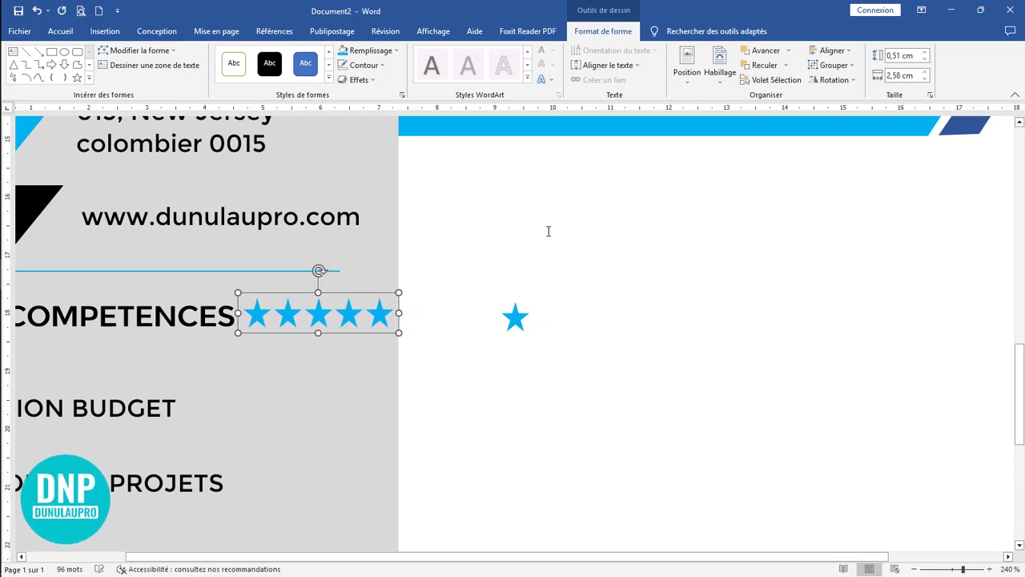
Step: Delete the spare blue star in the white area beside the sidebar
{"action": "left_click", "coordinate": [515, 321]}
{"action": "key", "text": "Delete"}
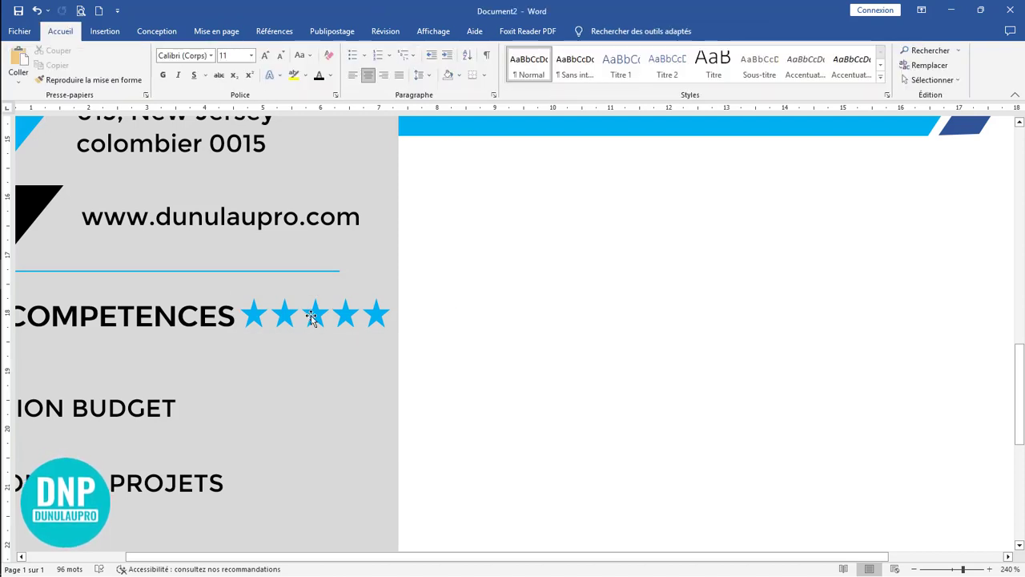
Step: Copy the grouped star row down beside CREATION BUDGET, undoing the stray copies that include the sidebar
{"action": "left_click_drag", "start_coordinate": [311, 316], "coordinate": [299, 466]}
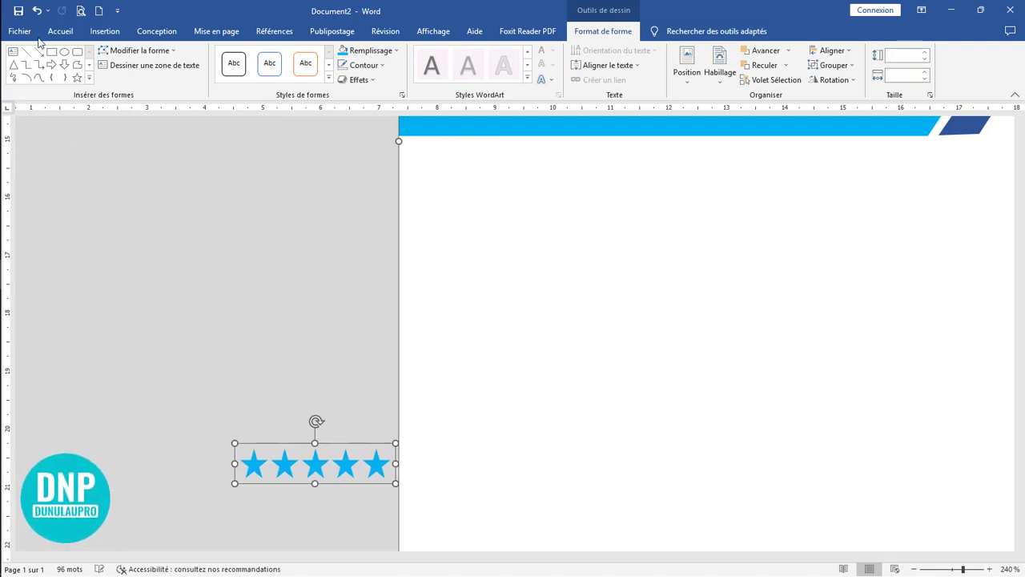
{"action": "left_click", "coordinate": [36, 13]}
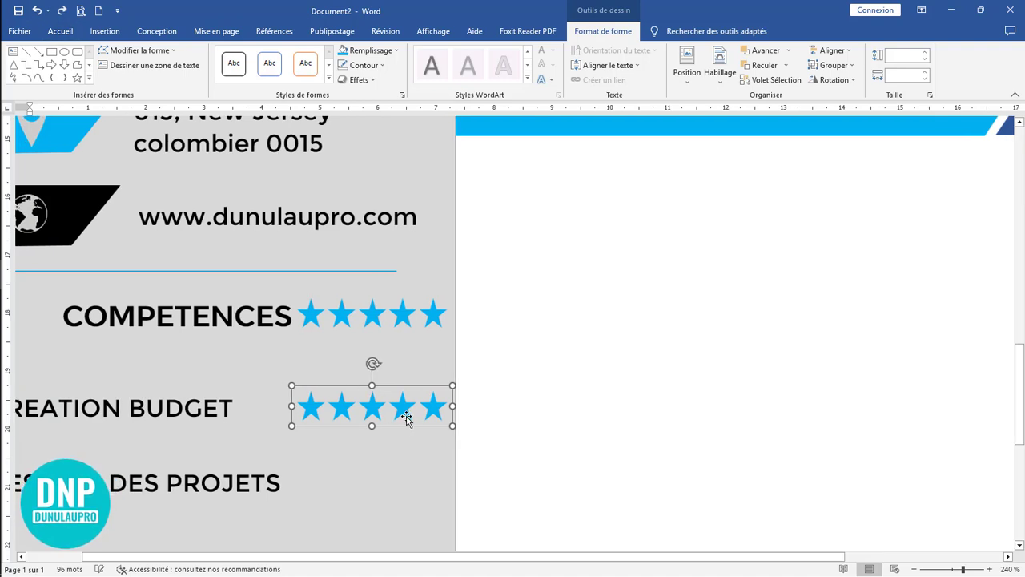
{"action": "left_click_drag", "start_coordinate": [408, 429], "coordinate": [405, 450]}
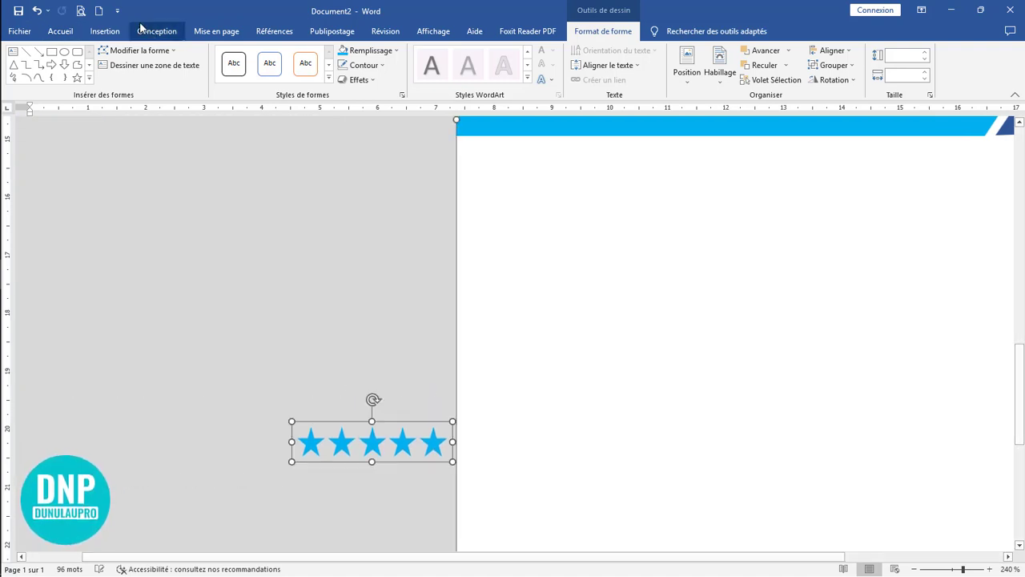
{"action": "left_click", "coordinate": [37, 12]}
{"action": "left_click", "coordinate": [526, 400]}
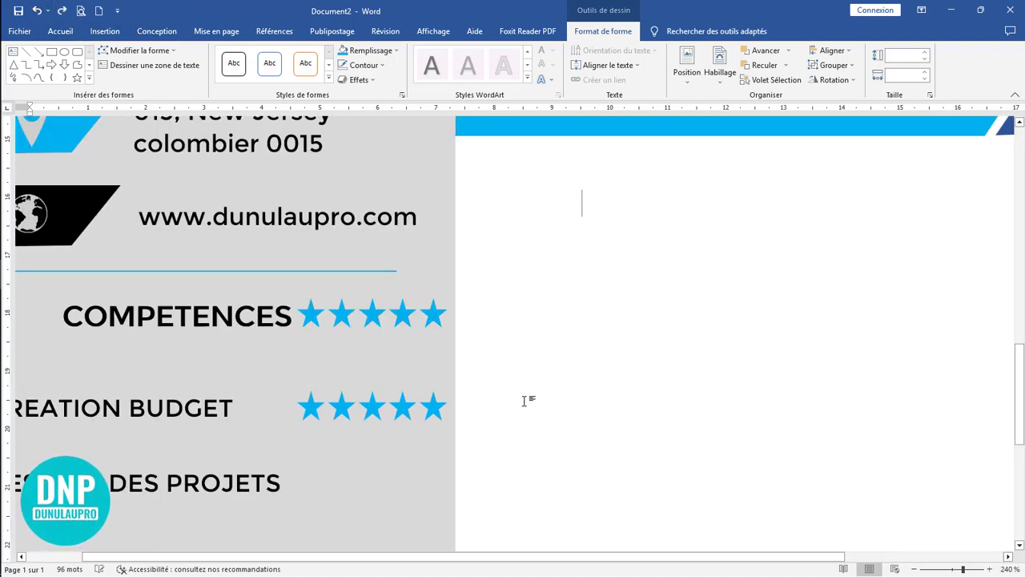
Step: Copy the star row beside the GESTION DES PROJETS, GESTION DES STOCKS and VERIFICATEURS PRO entries
{"action": "scroll", "coordinate": [348, 166], "scroll_direction": "down", "scroll_amount": 5}
{"action": "scroll", "coordinate": [349, 166], "scroll_direction": "up", "scroll_amount": 3}
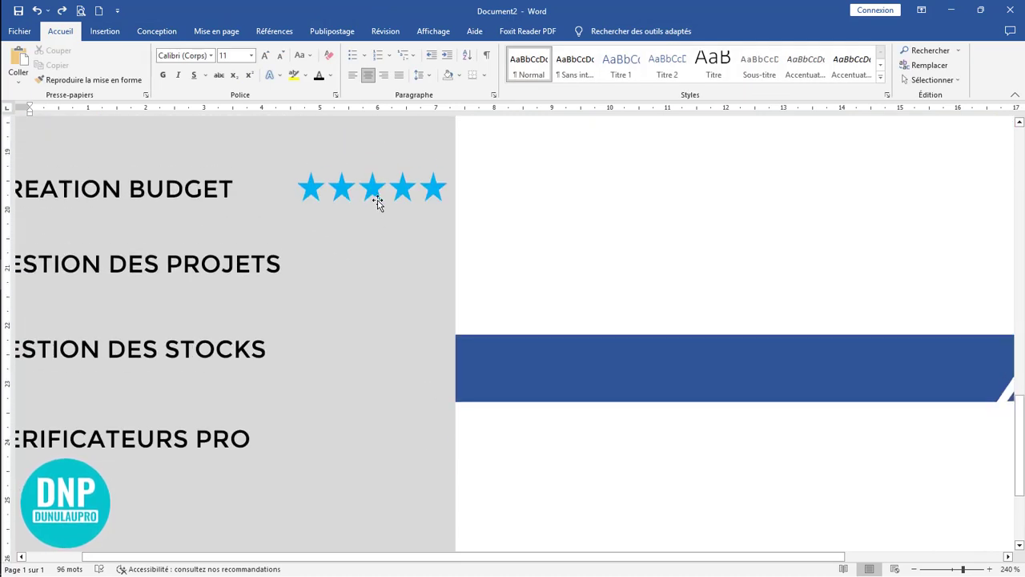
{"action": "left_click", "coordinate": [368, 202]}
{"action": "left_click_drag", "start_coordinate": [367, 205], "coordinate": [364, 430]}
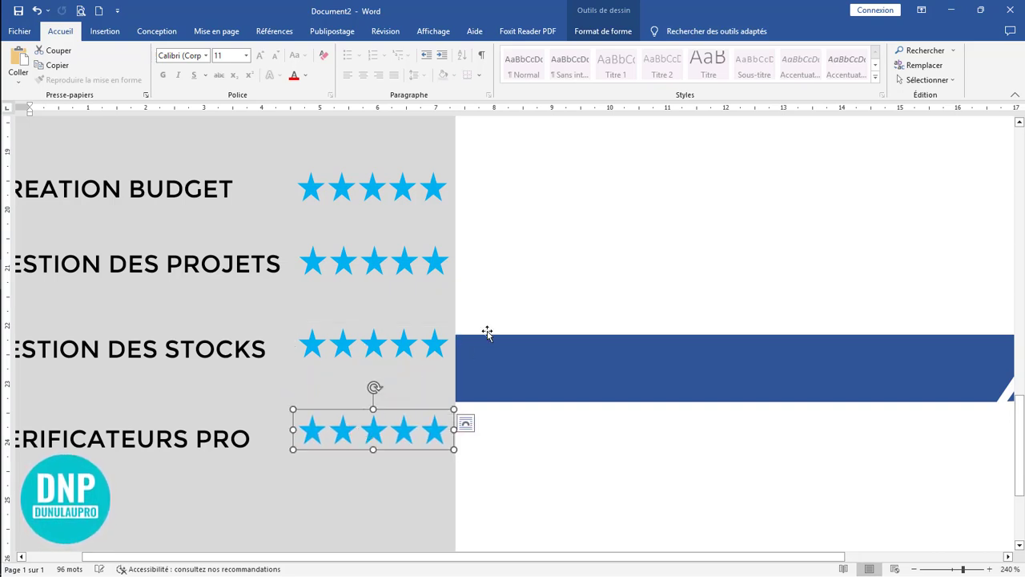
{"action": "left_click", "coordinate": [530, 316]}
Step: Delete the star row beside the COMPETENCES heading
{"action": "scroll", "coordinate": [532, 314], "scroll_direction": "down", "scroll_amount": 13}
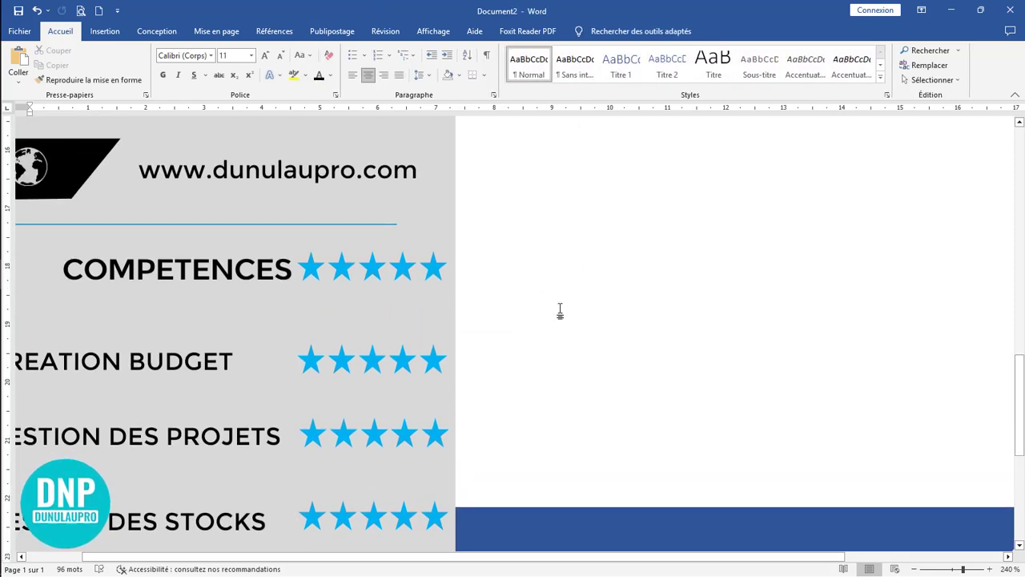
{"action": "scroll", "coordinate": [571, 307], "scroll_direction": "down", "scroll_amount": 8}
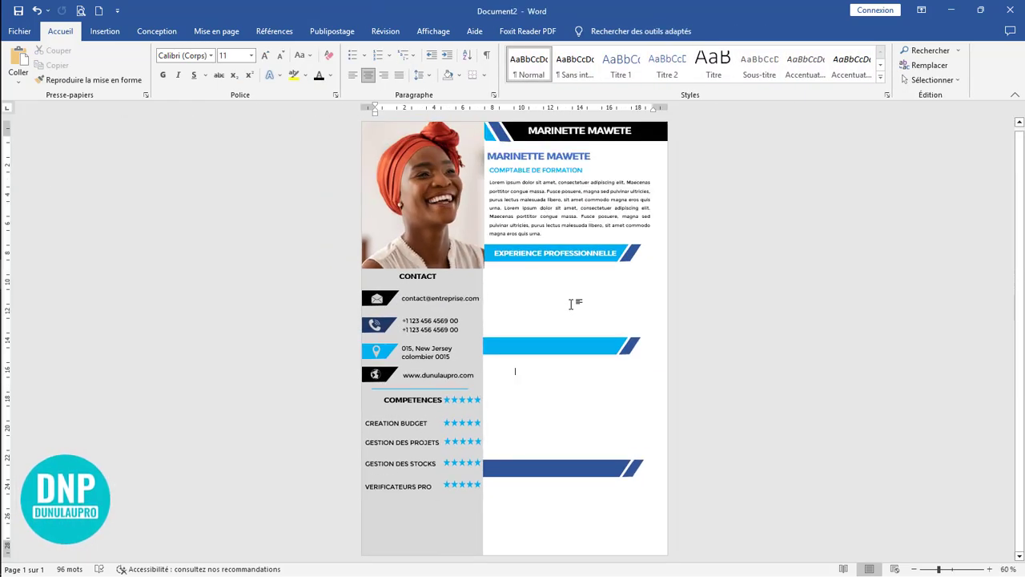
{"action": "scroll", "coordinate": [627, 331], "scroll_direction": "up", "scroll_amount": 9}
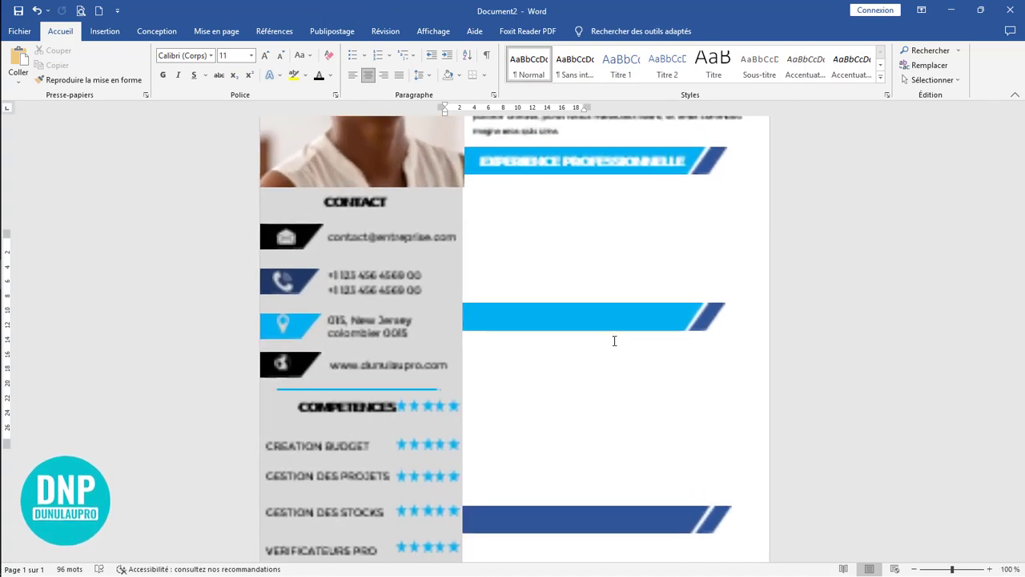
{"action": "left_click", "coordinate": [414, 414]}
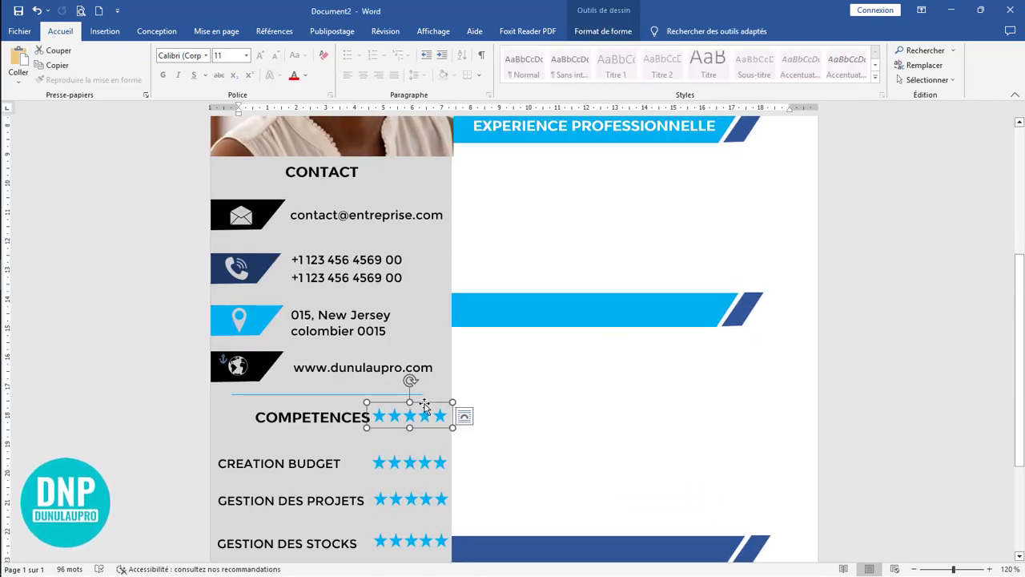
{"action": "key", "text": "Delete"}
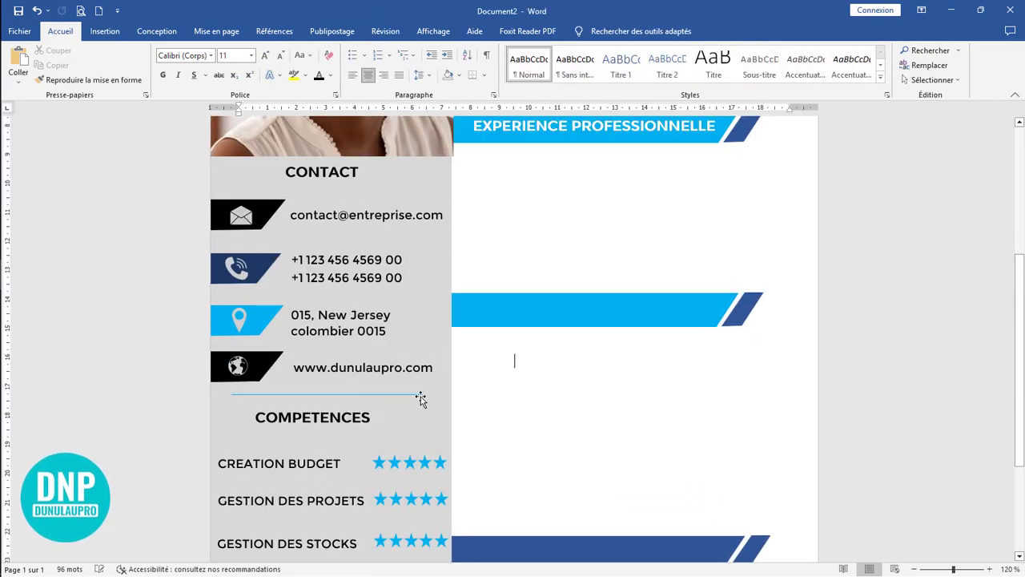
Step: Fill the fifth star of the CREATION BUDGET rating with white
{"action": "scroll", "coordinate": [424, 408], "scroll_direction": "down", "scroll_amount": 3}
{"action": "left_click", "coordinate": [411, 318]}
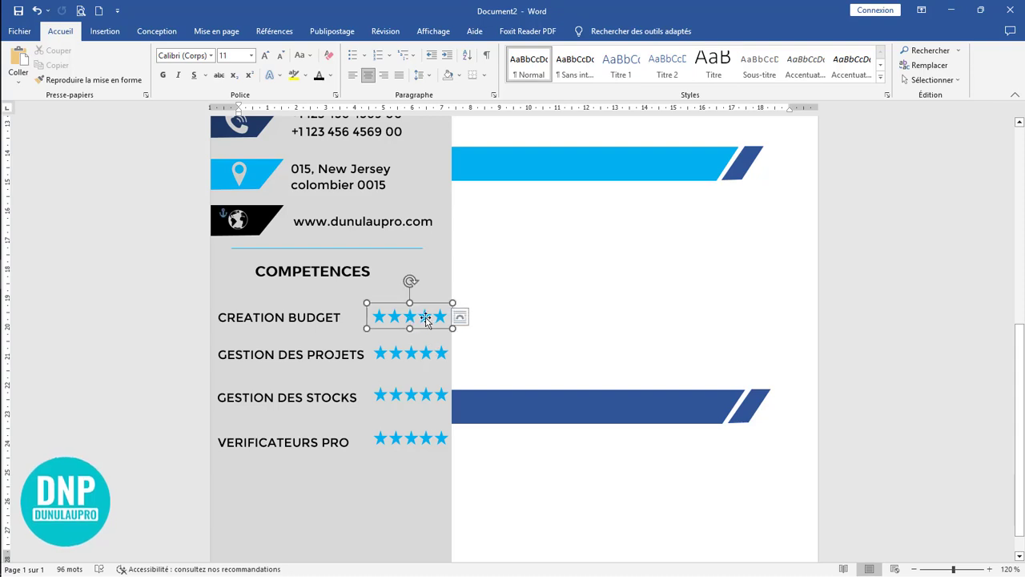
{"action": "left_click", "coordinate": [443, 318]}
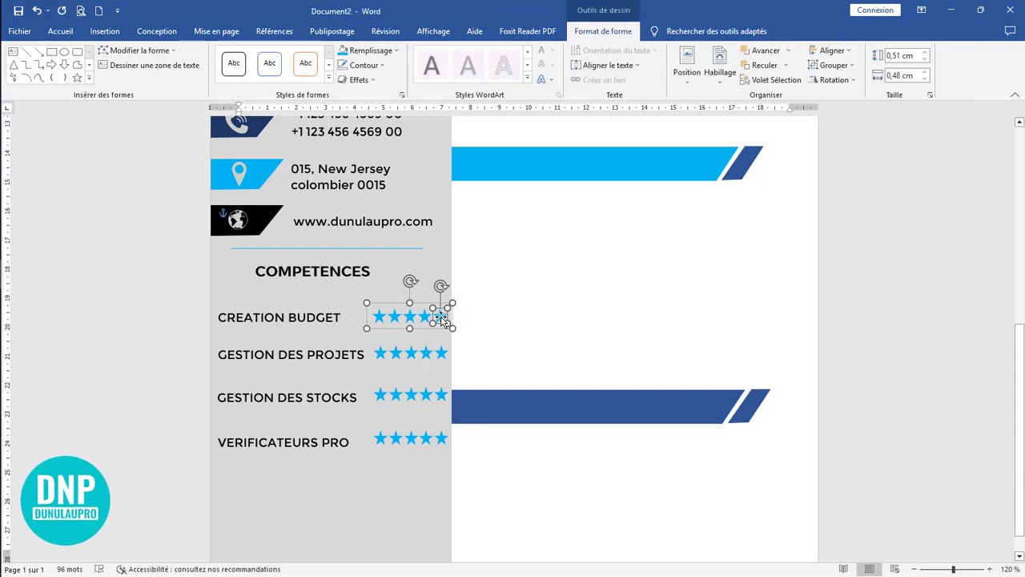
{"action": "left_click", "coordinate": [358, 51]}
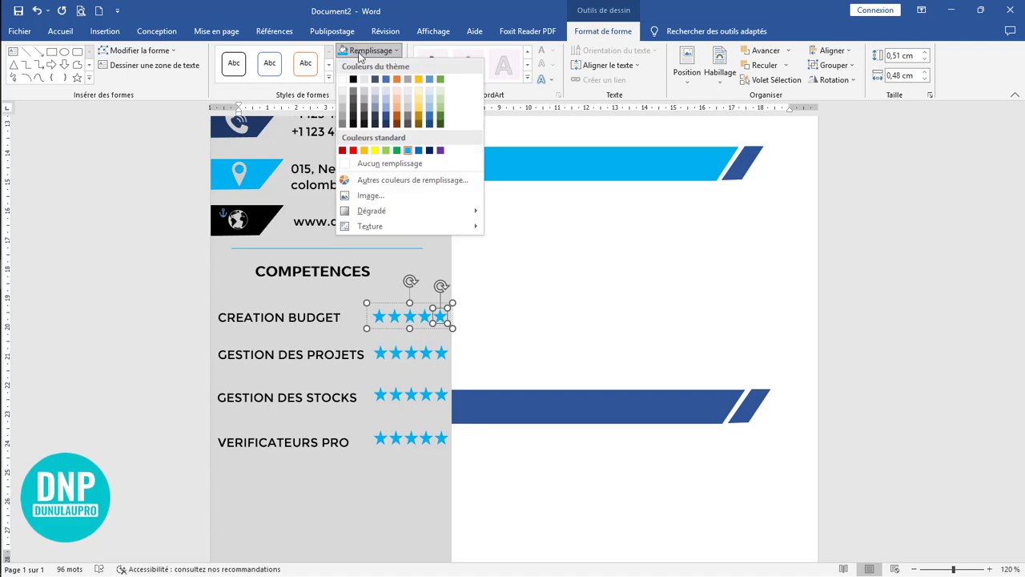
{"action": "left_click", "coordinate": [343, 79]}
Step: Fill the fourth and fifth stars of the GESTION DES STOCKS rating with white
{"action": "left_click", "coordinate": [425, 360]}
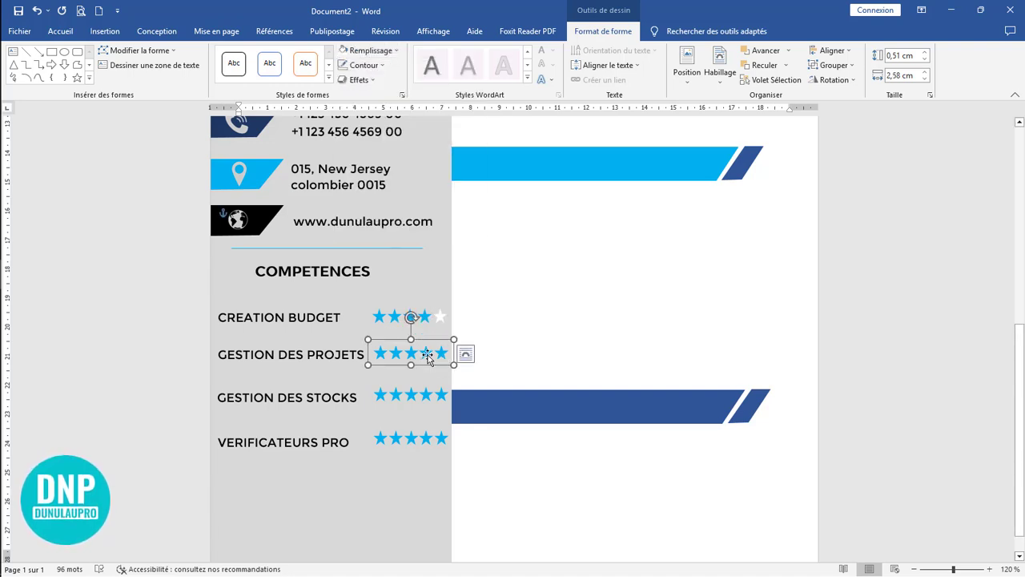
{"action": "left_click", "coordinate": [426, 353]}
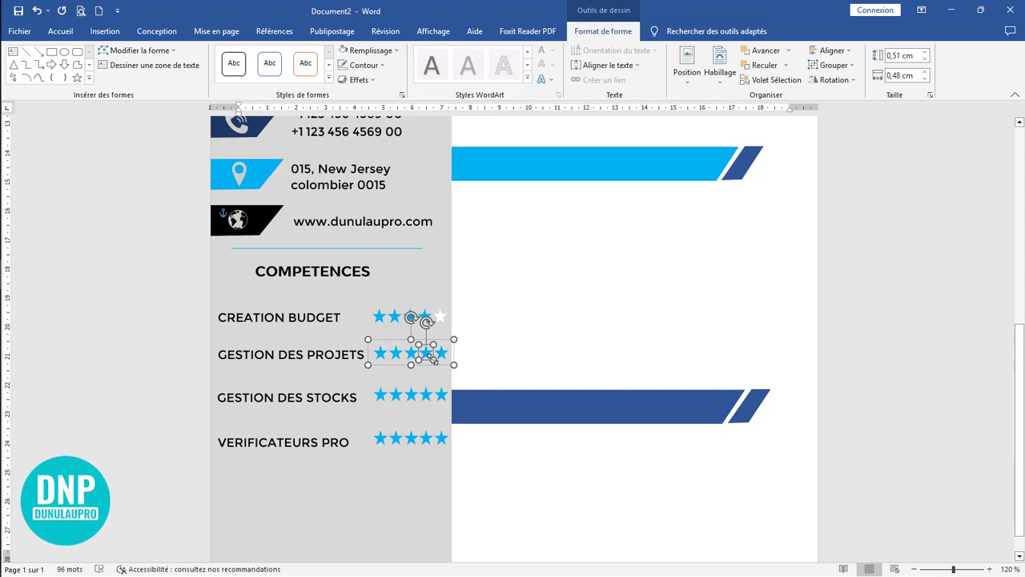
{"action": "left_click", "coordinate": [416, 398]}
{"action": "left_click", "coordinate": [427, 396]}
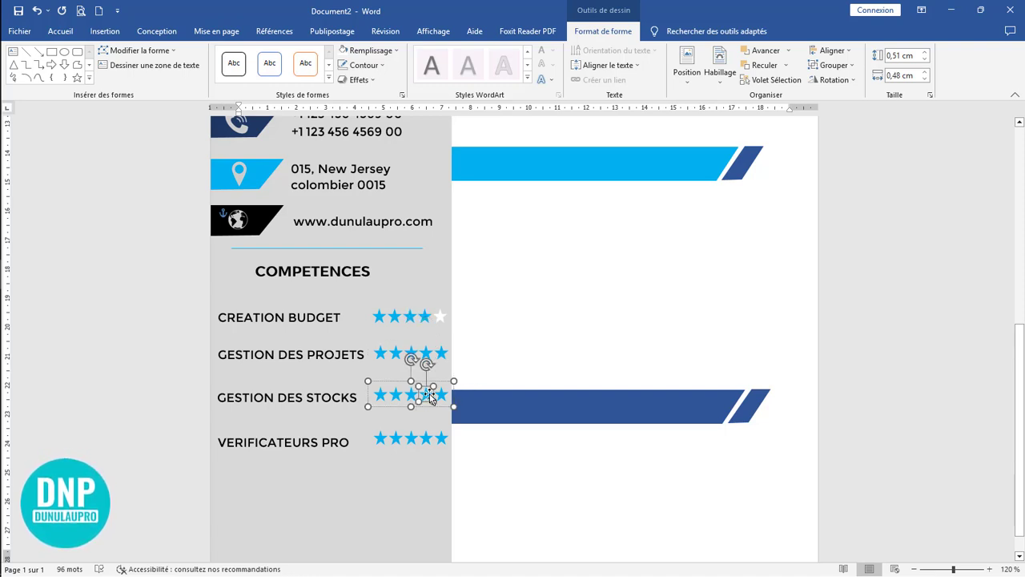
{"action": "left_click", "coordinate": [342, 49]}
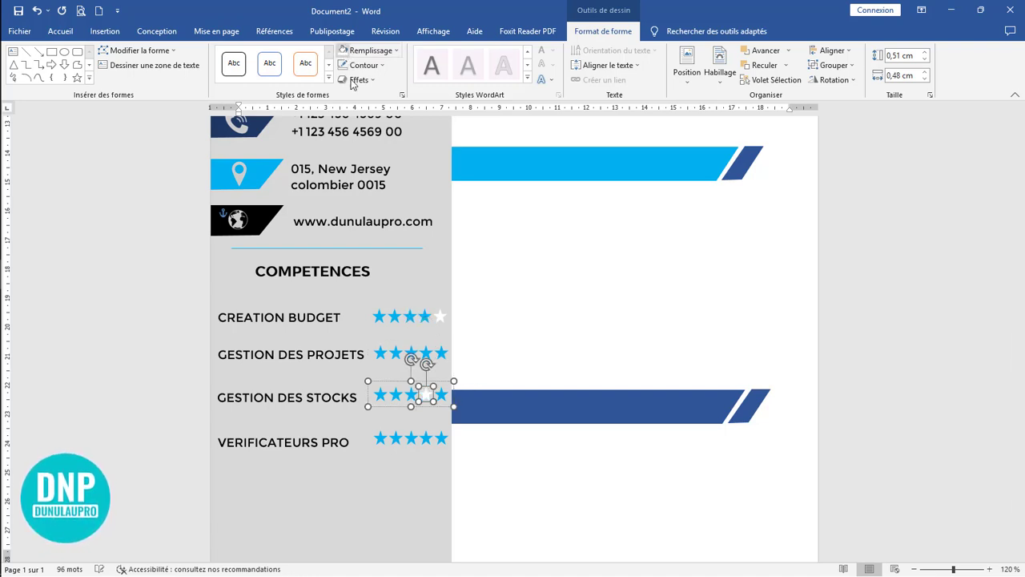
{"action": "left_click", "coordinate": [442, 396]}
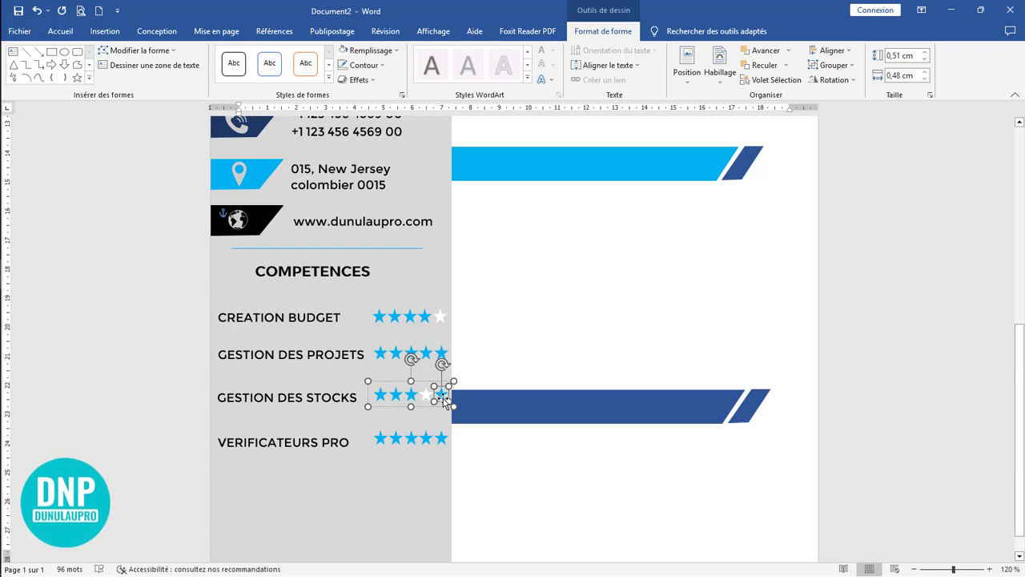
{"action": "left_click", "coordinate": [343, 49]}
Step: Fill the fourth and fifth stars of the VERIFICATEURS PRO rating with white
{"action": "left_click", "coordinate": [422, 440]}
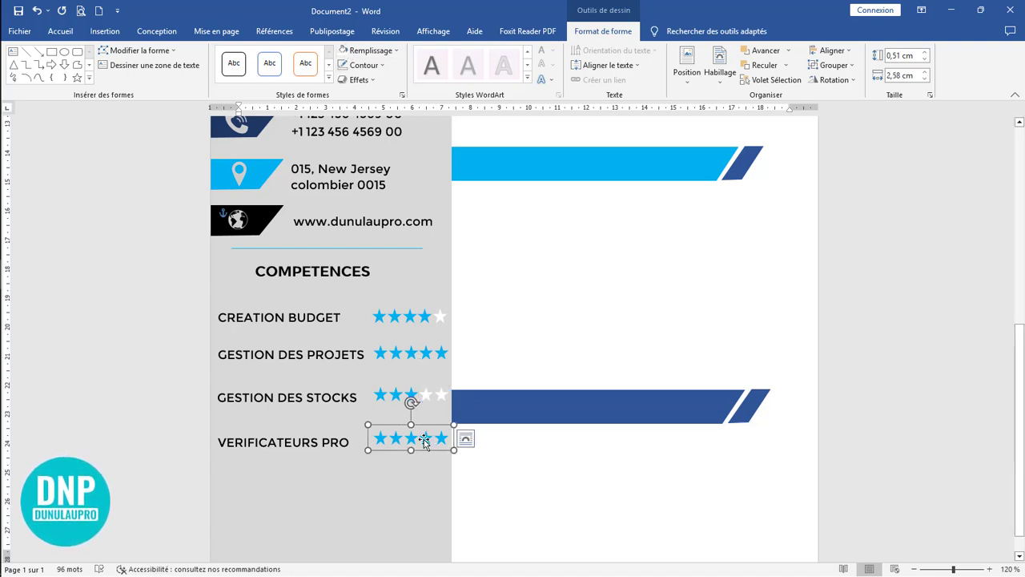
{"action": "left_click", "coordinate": [424, 439]}
{"action": "left_click", "coordinate": [342, 50]}
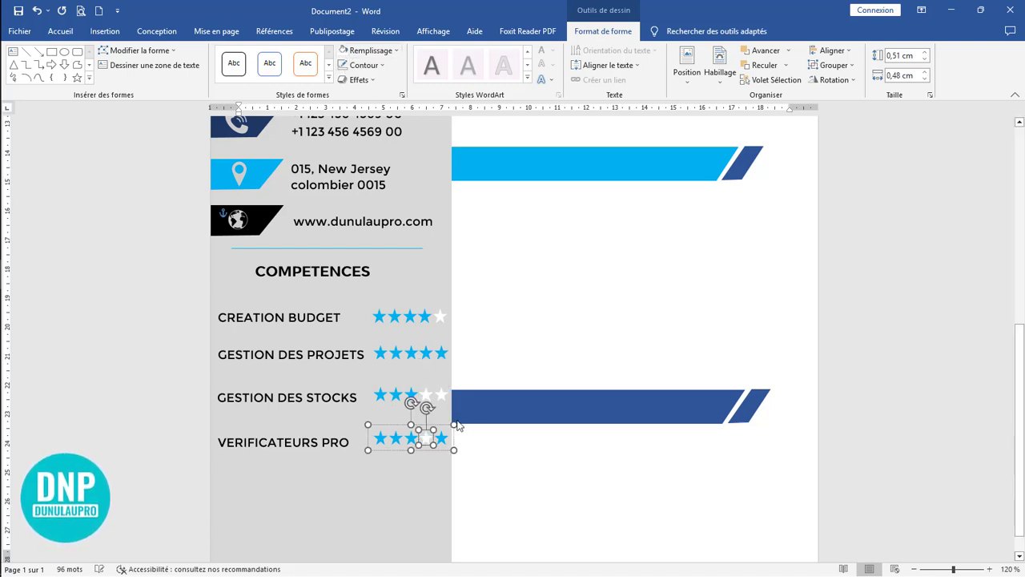
{"action": "left_click", "coordinate": [439, 439]}
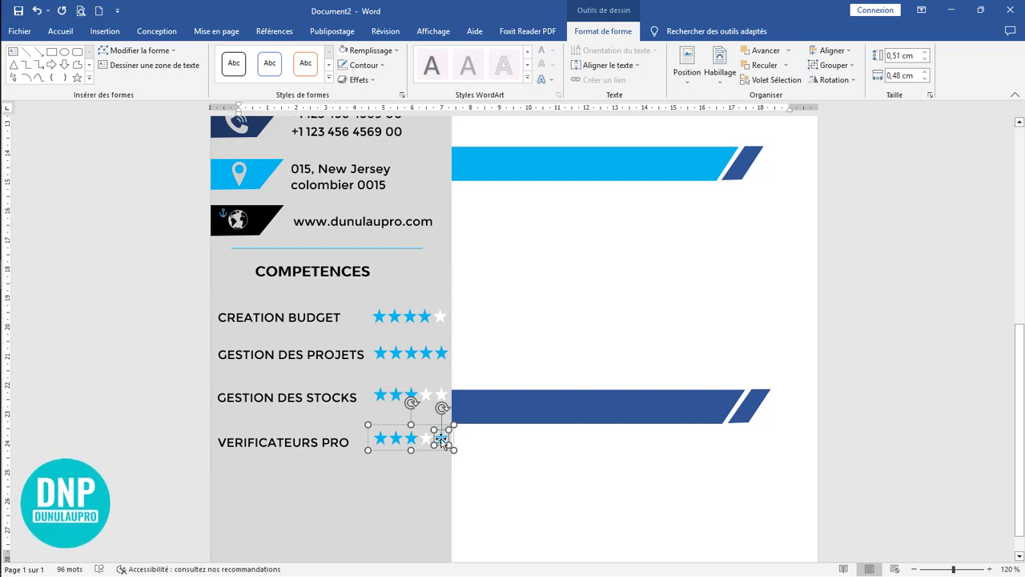
{"action": "left_click", "coordinate": [343, 50]}
{"action": "left_click", "coordinate": [566, 453]}
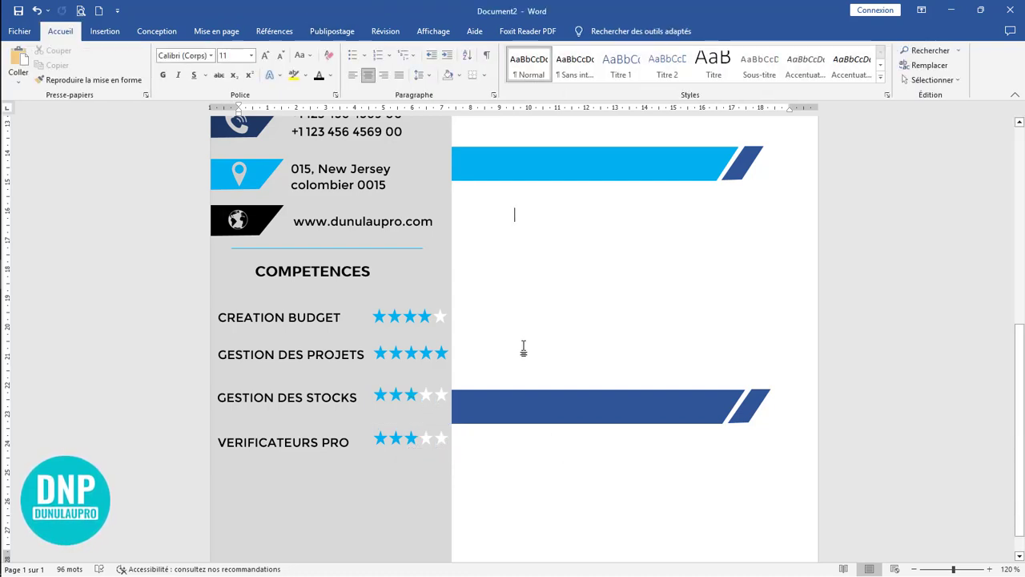
Step: Fill the fifth star of the GESTION DES PROJETS rating with white
{"action": "scroll", "coordinate": [497, 364], "scroll_direction": "up", "scroll_amount": 2}
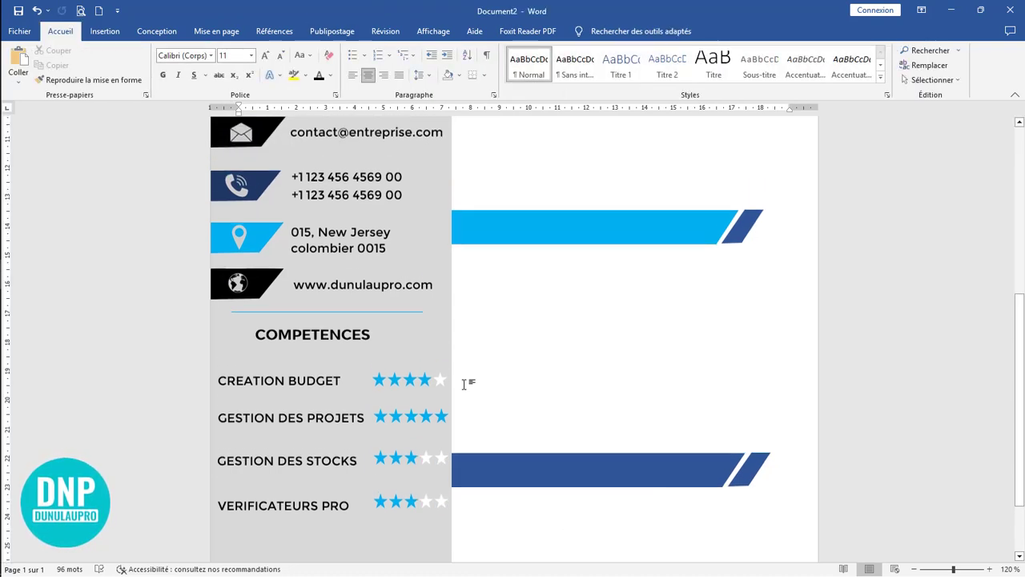
{"action": "left_click", "coordinate": [433, 428]}
{"action": "left_click", "coordinate": [438, 429]}
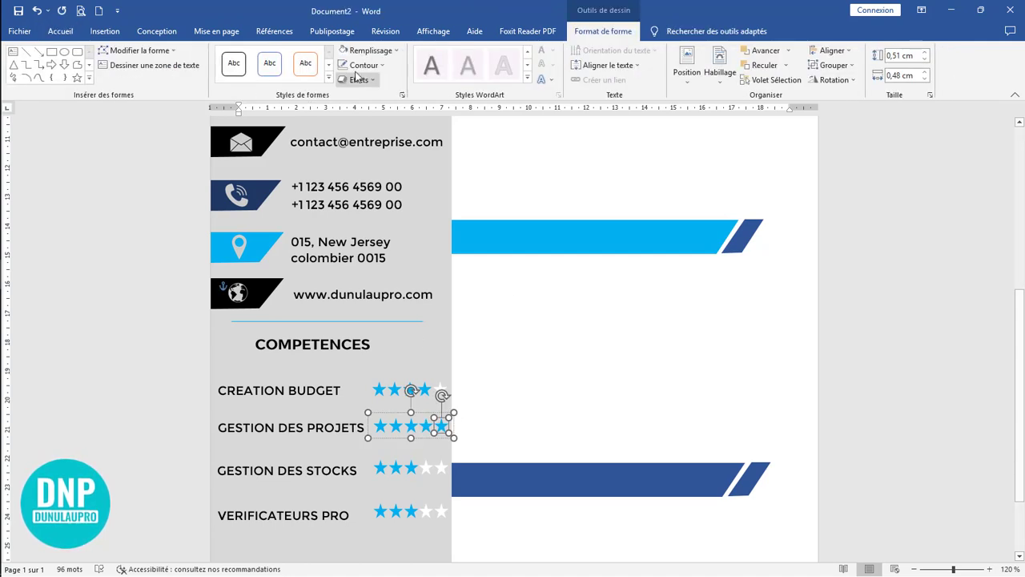
{"action": "left_click", "coordinate": [585, 409]}
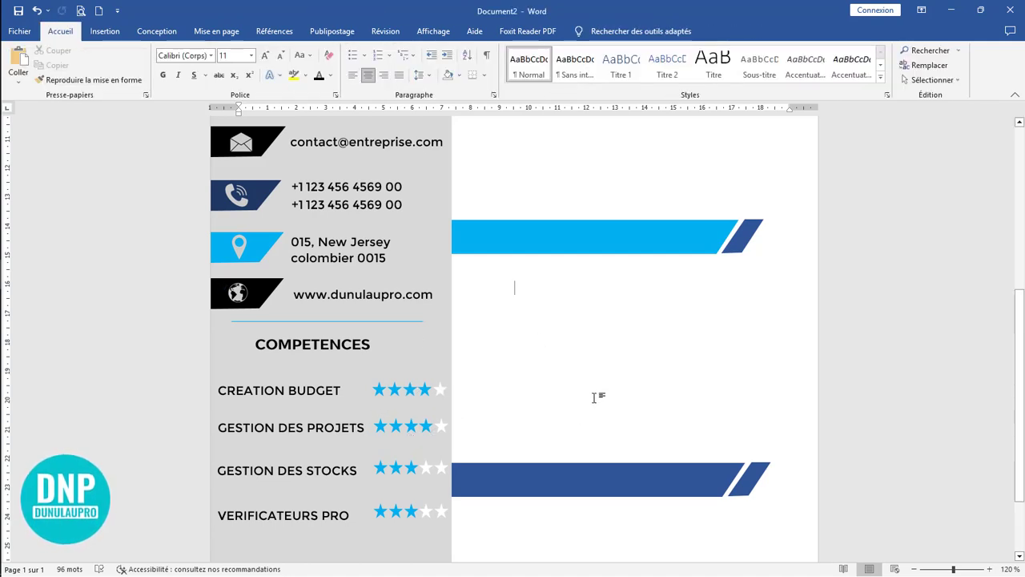
{"action": "scroll", "coordinate": [591, 417], "scroll_direction": "down", "scroll_amount": 3}
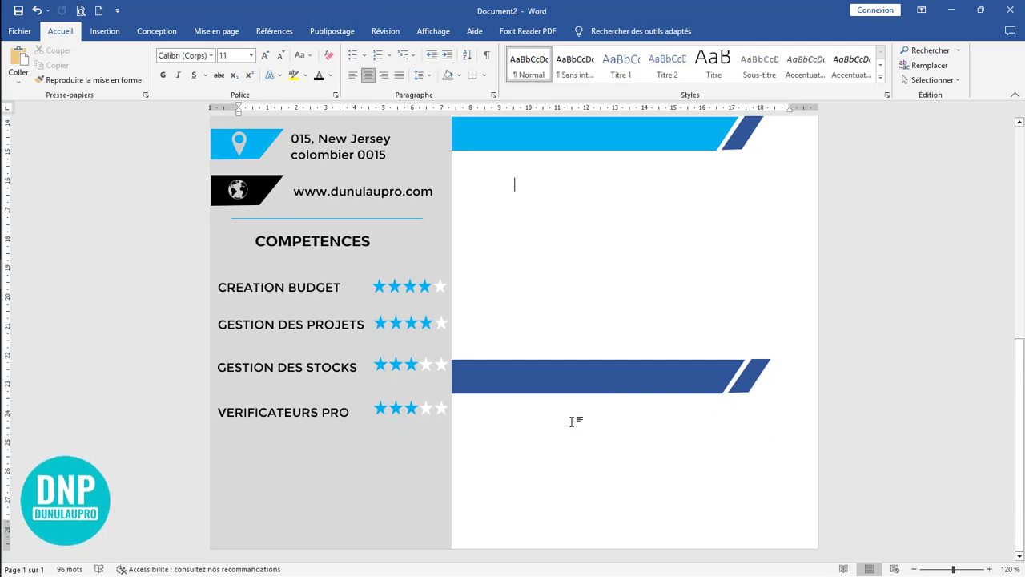
{"action": "left_click", "coordinate": [389, 218]}
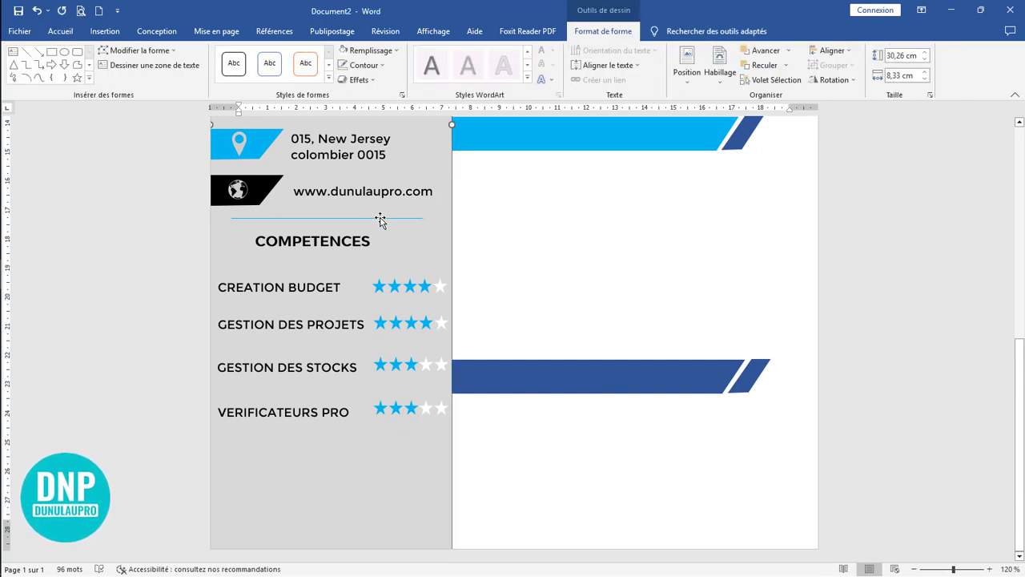
{"action": "left_click", "coordinate": [509, 229]}
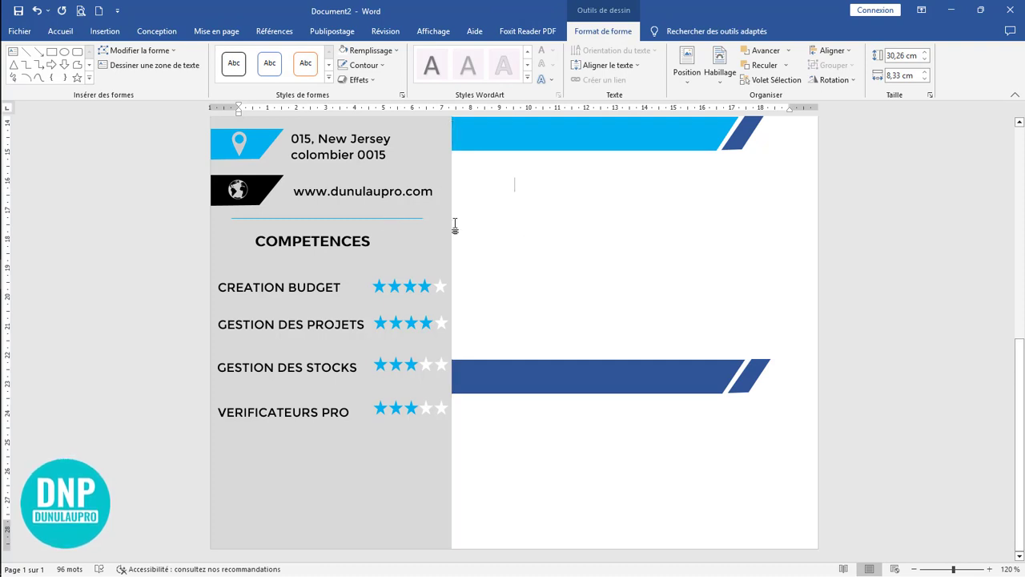
{"action": "left_click", "coordinate": [405, 218]}
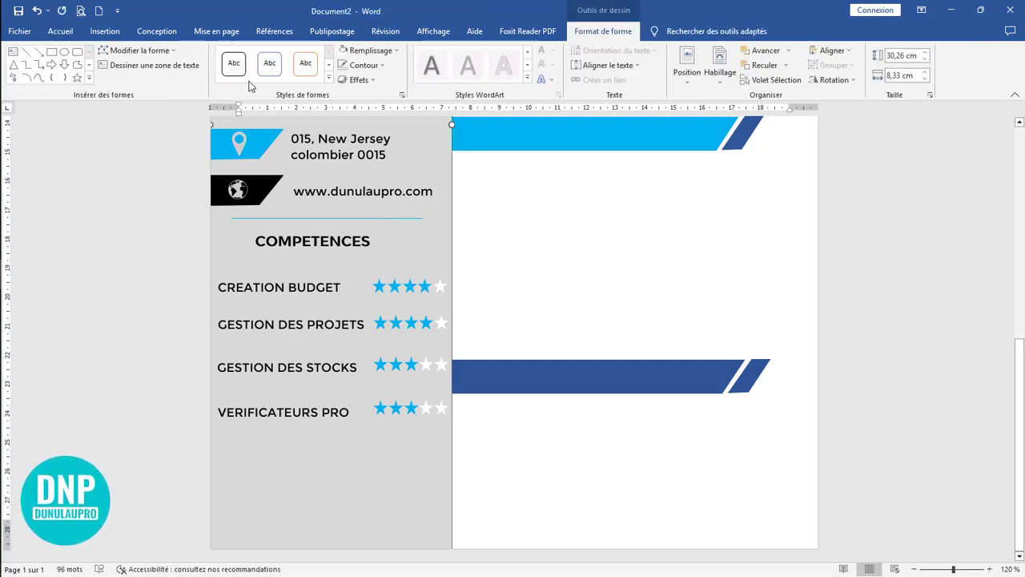
Step: Draw a horizontal light blue line about 6.85 cm long below VERIFICATEURS PRO and nudge it slightly upward
{"action": "left_click", "coordinate": [105, 31]}
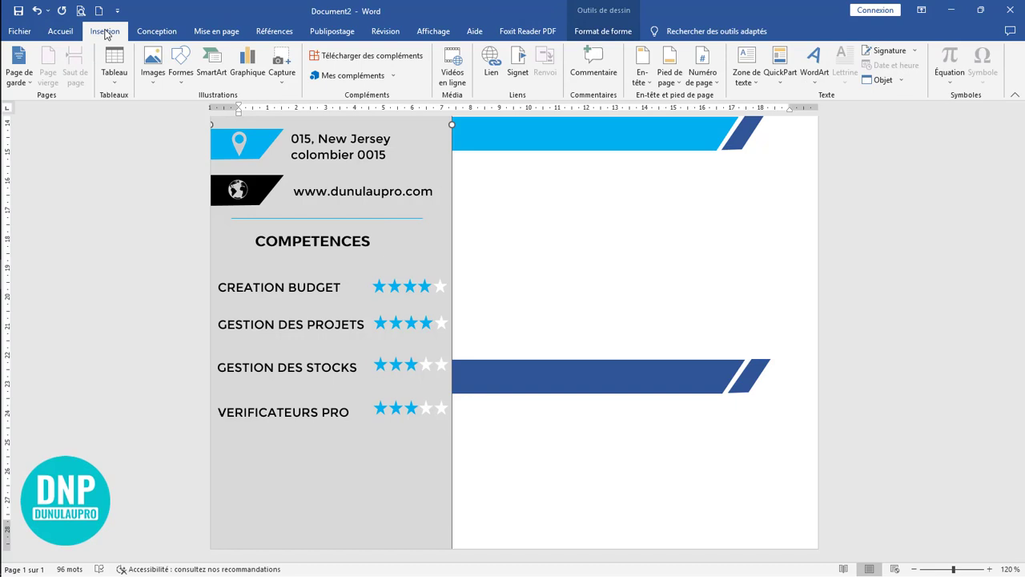
{"action": "left_click", "coordinate": [171, 78]}
{"action": "left_click", "coordinate": [193, 129]}
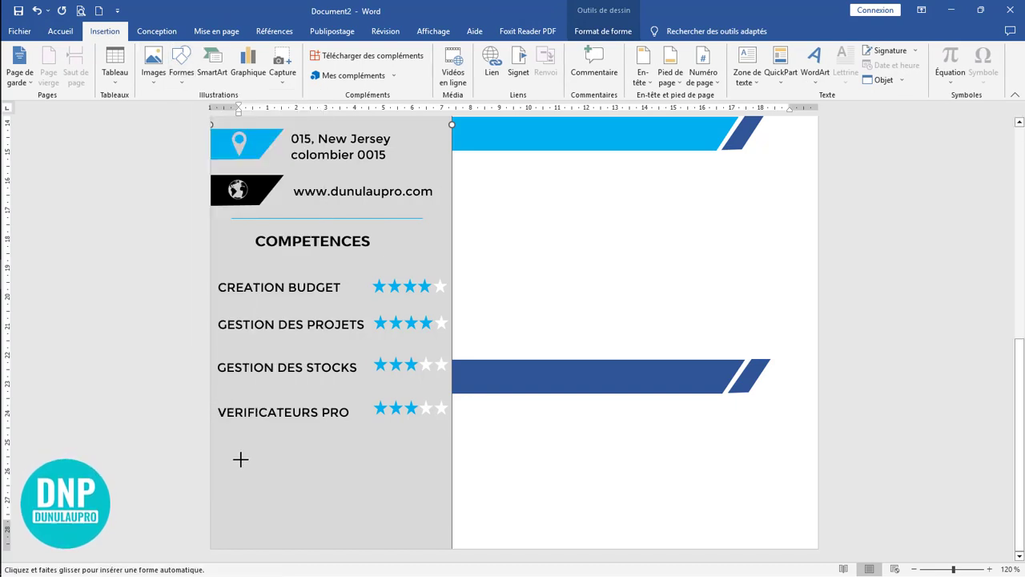
{"action": "left_click_drag", "start_coordinate": [228, 439], "coordinate": [428, 439]}
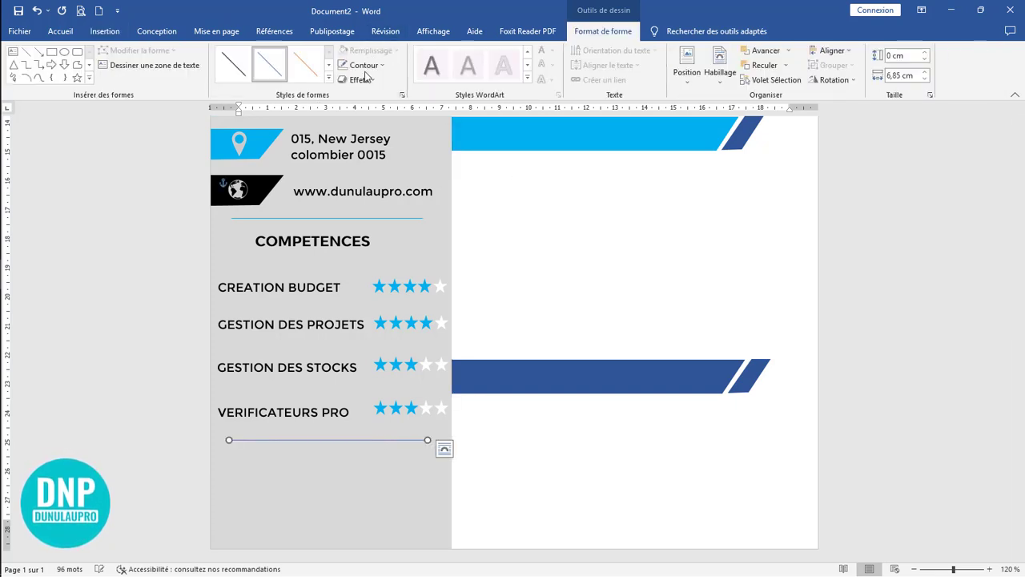
{"action": "left_click", "coordinate": [380, 65]}
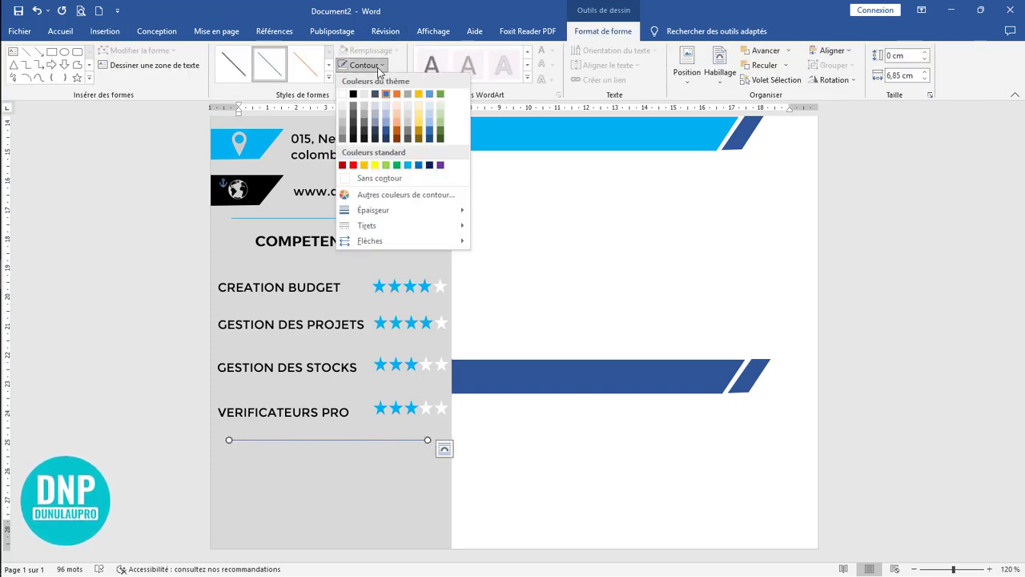
{"action": "left_click", "coordinate": [408, 166]}
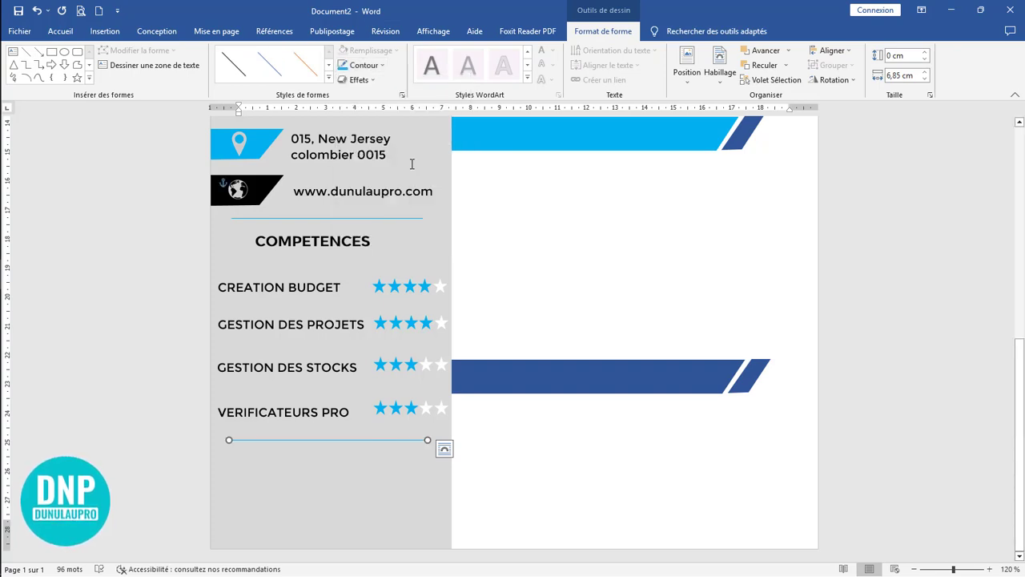
{"action": "key", "text": "ctrl+Up"}
{"action": "key", "text": "ctrl+Up"}
{"action": "key", "text": "ctrl+Up"}
{"action": "key", "text": "ctrl+Up"}
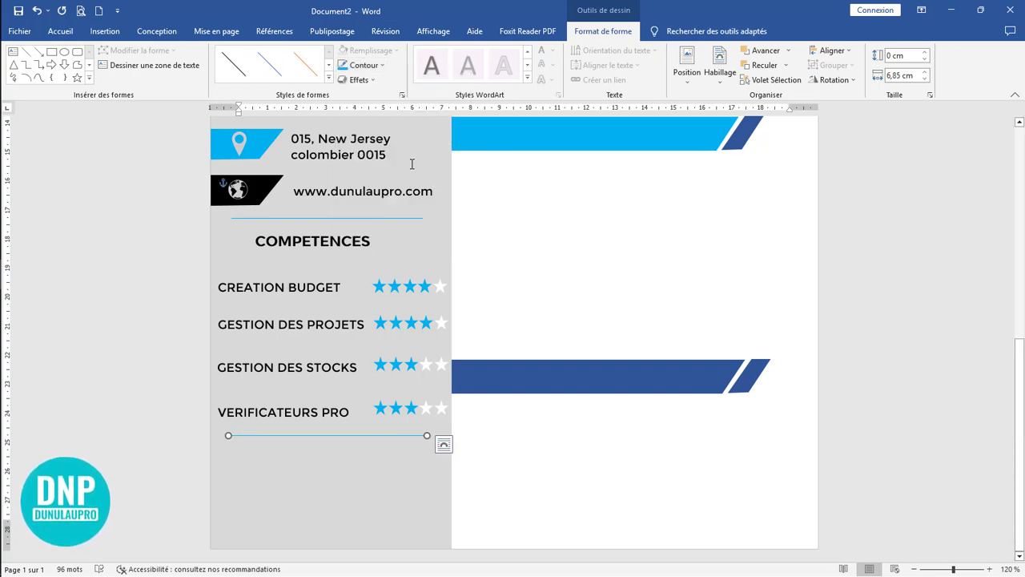
Step: Duplicate the COMPETENCES heading just below the new divider line and nudge the copy slightly up and to the right
{"action": "left_click", "coordinate": [328, 242]}
{"action": "left_click_drag", "start_coordinate": [339, 233], "coordinate": [325, 431]}
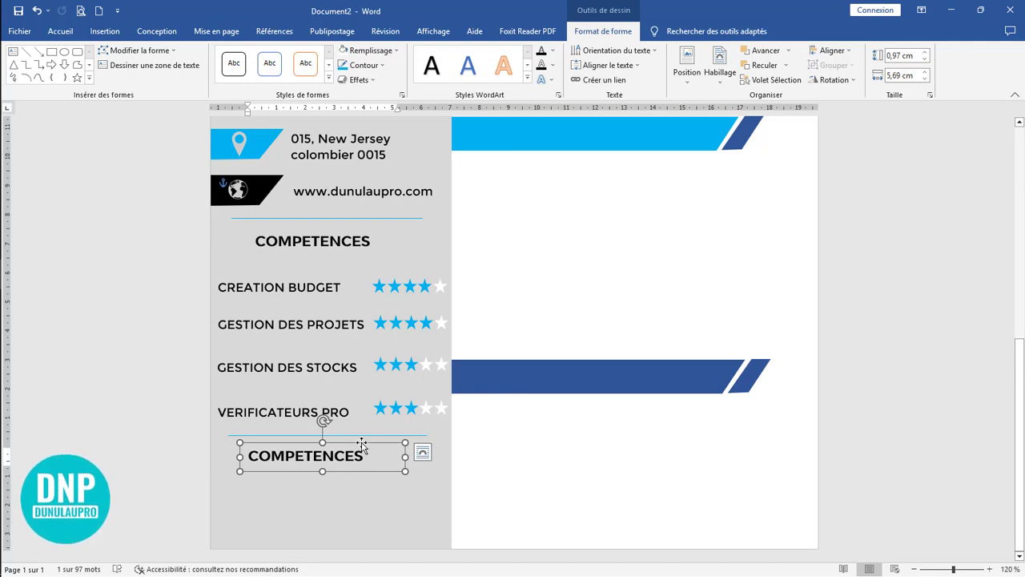
{"action": "key", "text": "Up"}
{"action": "key", "text": "Up"}
{"action": "key", "text": "Up"}
{"action": "key", "text": "Up"}
{"action": "key", "text": "Up"}
{"action": "key", "text": "Up"}
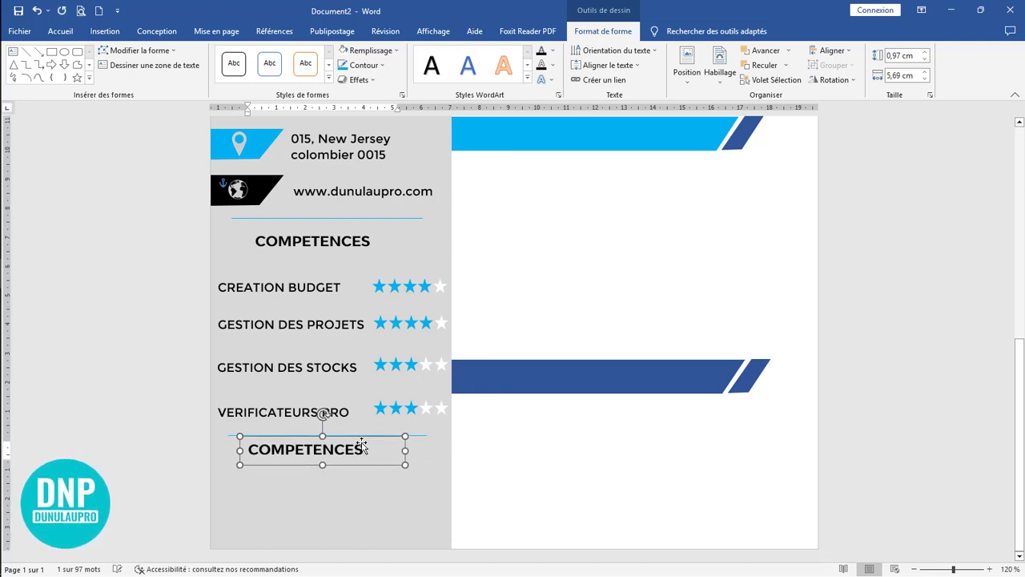
{"action": "key", "text": "Right"}
{"action": "key", "text": "Right"}
{"action": "key", "text": "Right"}
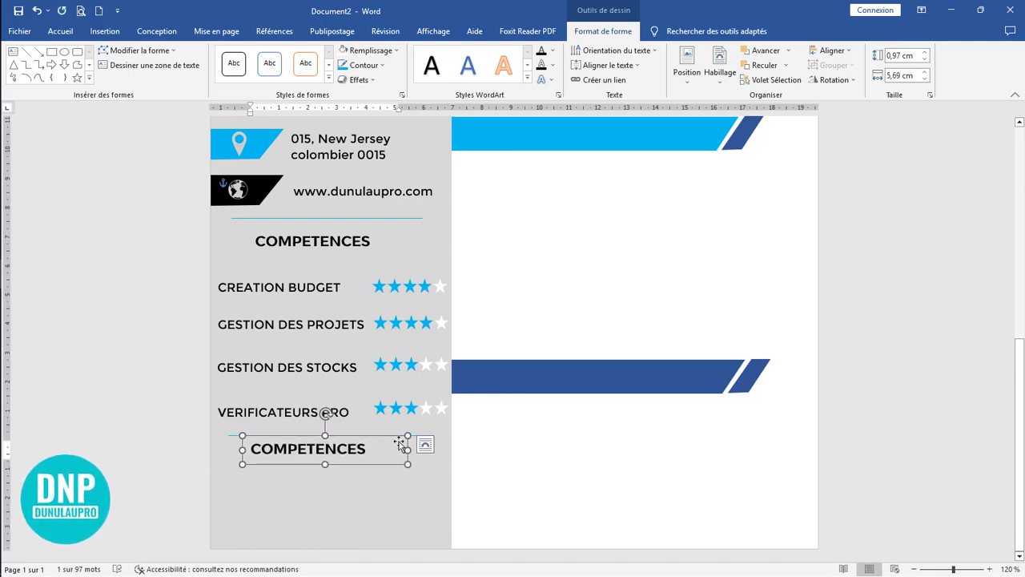
Step: Replace the duplicated heading's text with LANGUES and centre it in its text box
{"action": "left_click_drag", "start_coordinate": [374, 451], "coordinate": [247, 447]}
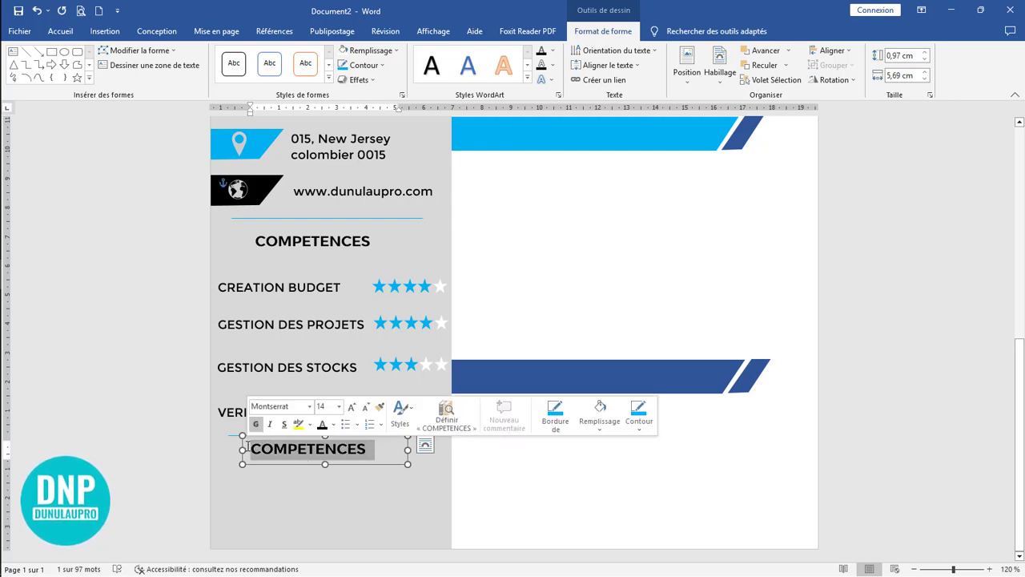
{"action": "type", "text": "LANGUES"}
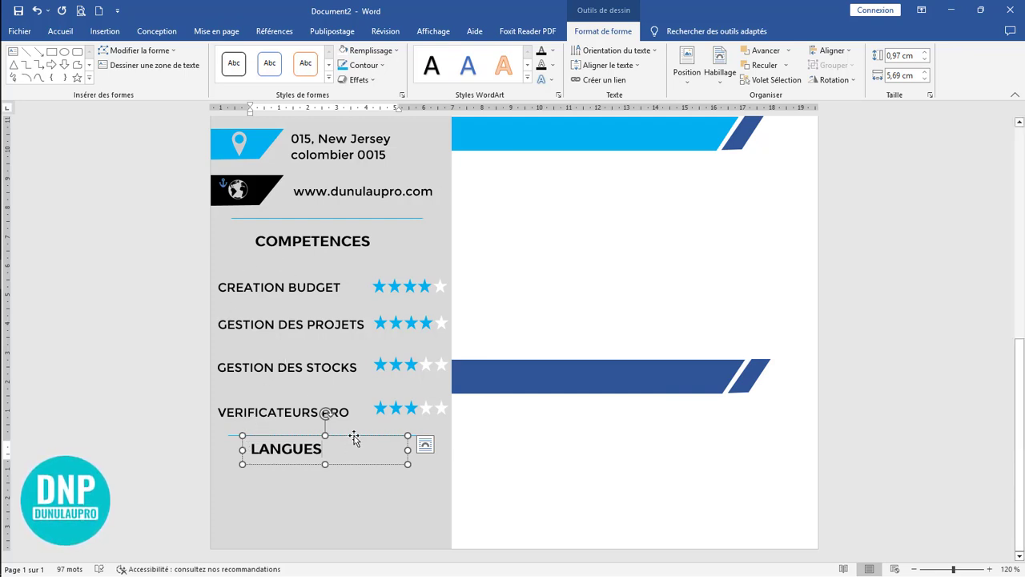
{"action": "left_click", "coordinate": [60, 30]}
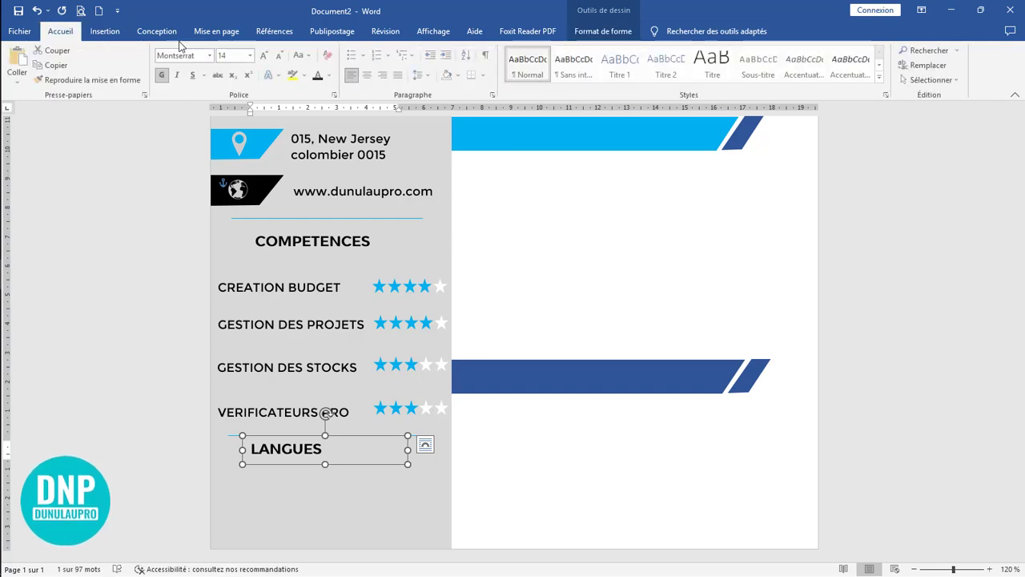
{"action": "left_click", "coordinate": [367, 74]}
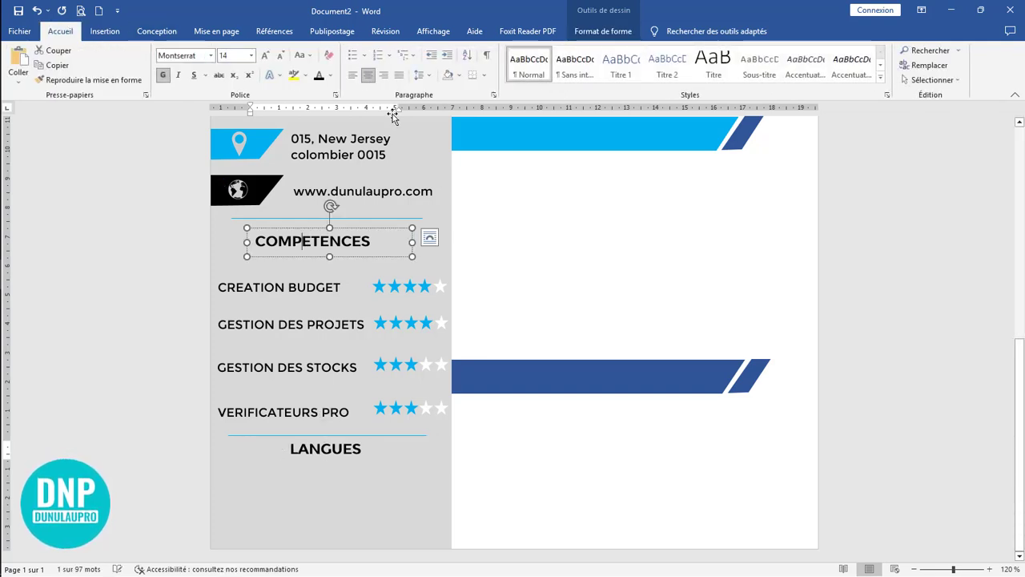
Step: Centre the COMPETENCES heading in its text box and slightly reduce the height of the LANGUES text box
{"action": "left_click", "coordinate": [336, 229]}
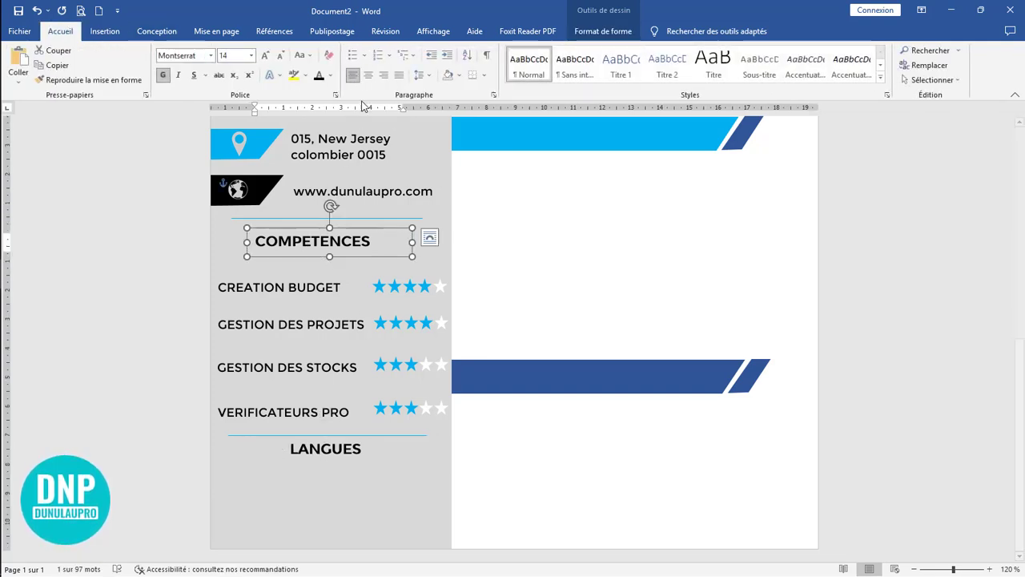
{"action": "left_click", "coordinate": [367, 74]}
{"action": "left_click", "coordinate": [334, 457]}
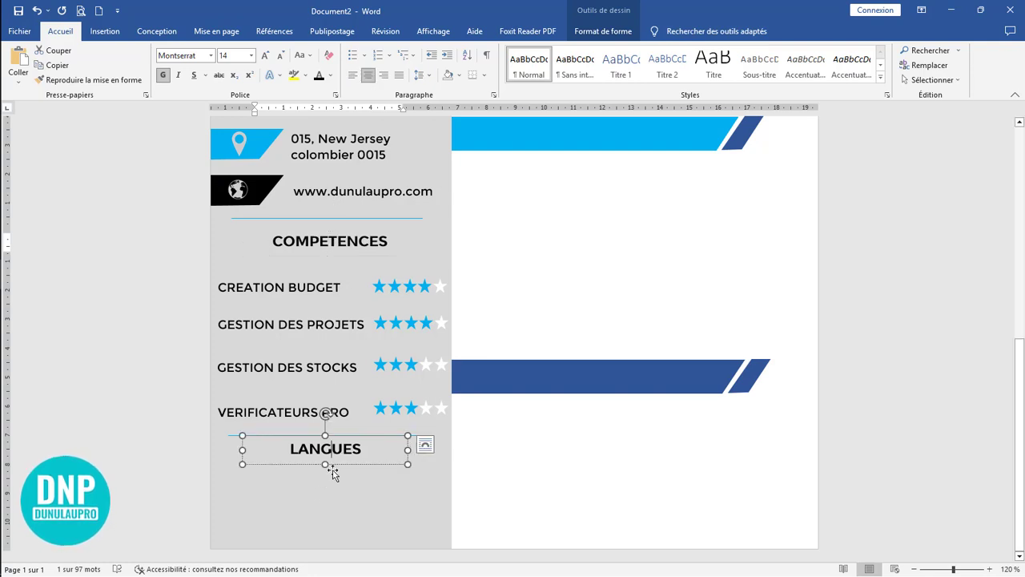
{"action": "left_click", "coordinate": [332, 463]}
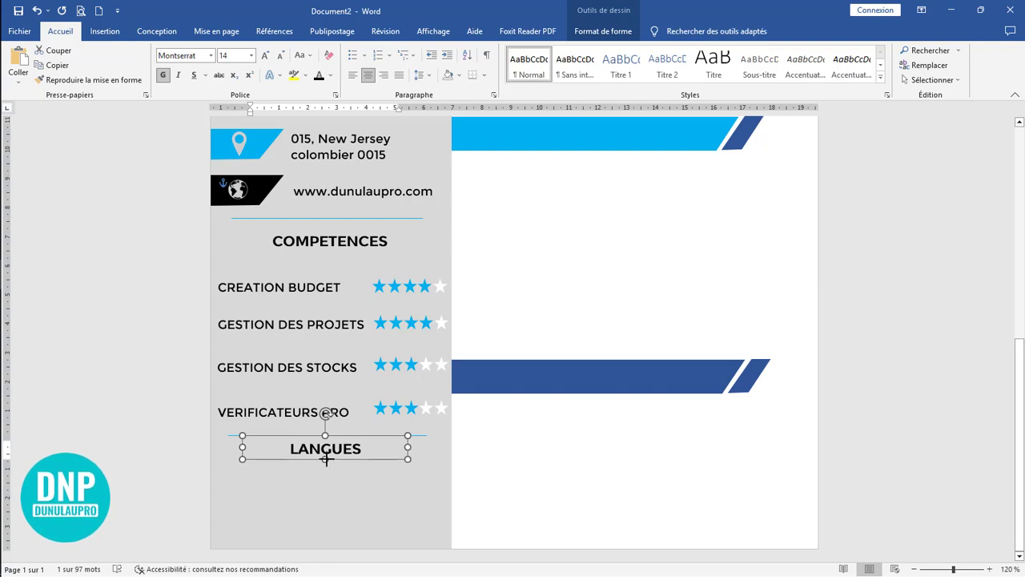
Step: Duplicate the GESTION DES STOCKS label below LANGUES, change the copy's text to ANGLAIS and narrow its text box
{"action": "left_click", "coordinate": [303, 367]}
{"action": "left_click_drag", "start_coordinate": [309, 355], "coordinate": [311, 443]}
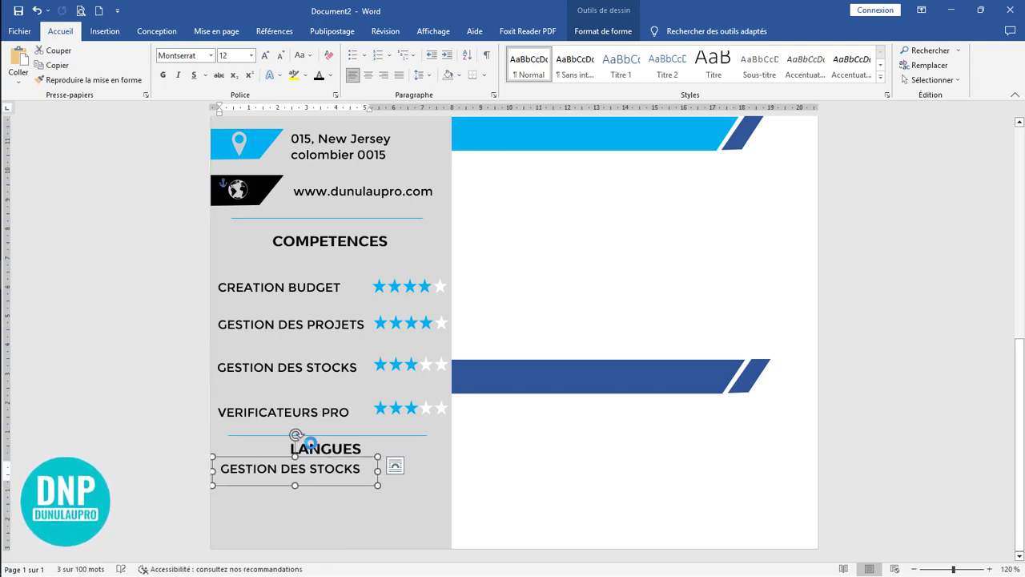
{"action": "triple_click", "coordinate": [239, 464]}
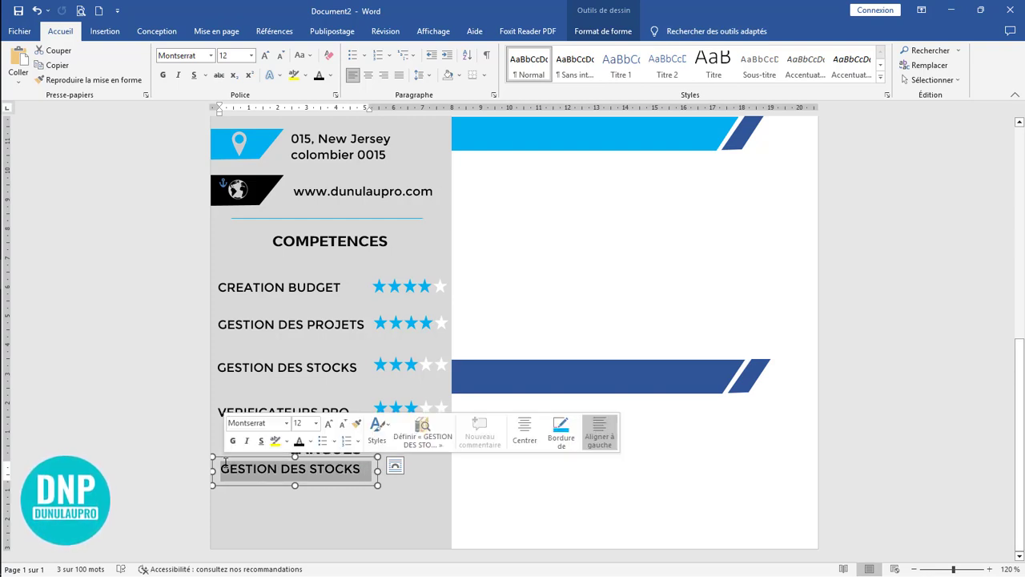
{"action": "type", "text": "ANGLAIS"}
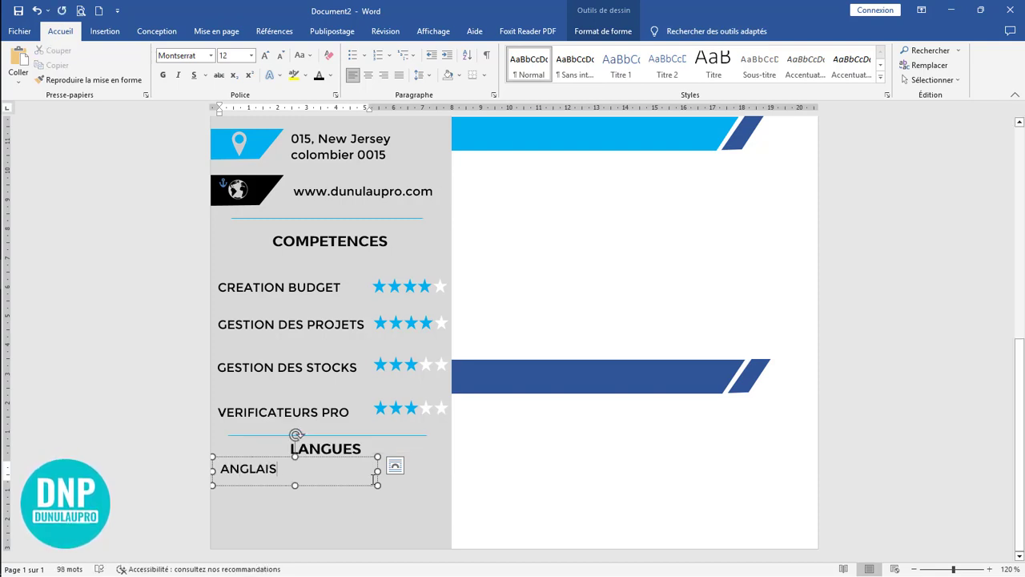
{"action": "left_click_drag", "start_coordinate": [377, 470], "coordinate": [257, 483]}
Step: Duplicate the ANGLAIS label directly below itself and make the copy's text box slightly taller and wider
{"action": "left_click", "coordinate": [251, 482]}
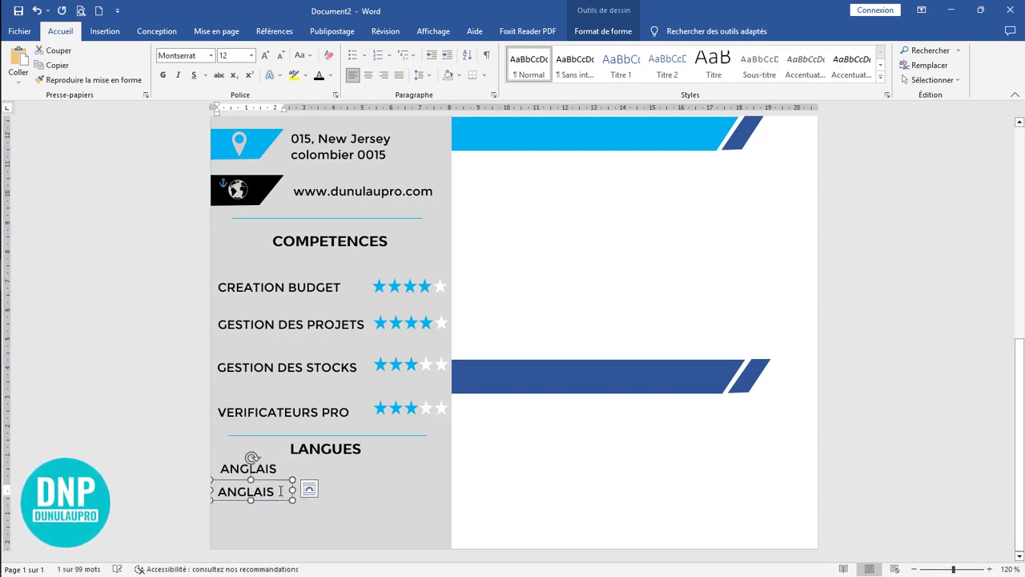
{"action": "left_click", "coordinate": [207, 487]}
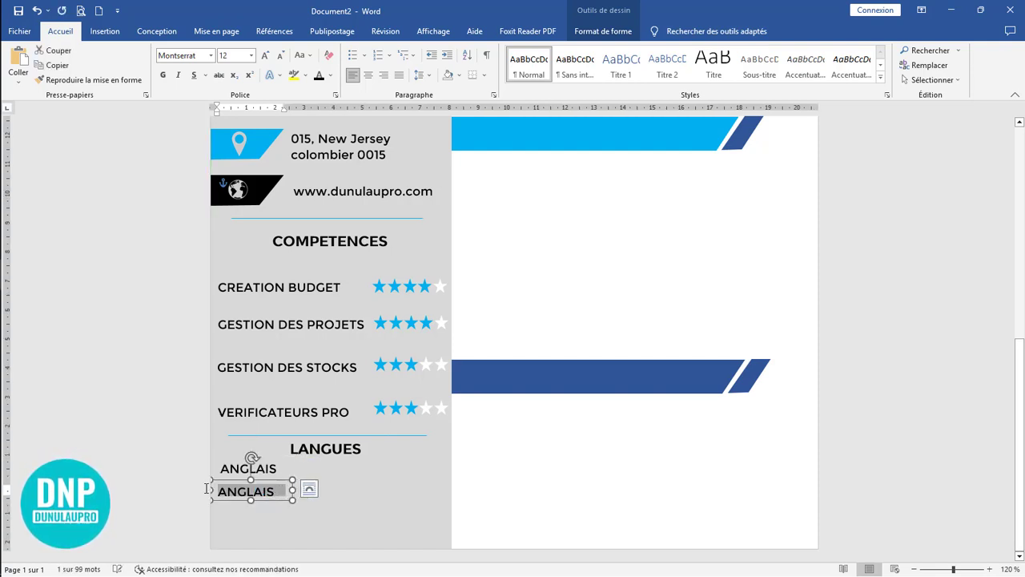
{"action": "left_click", "coordinate": [248, 500]}
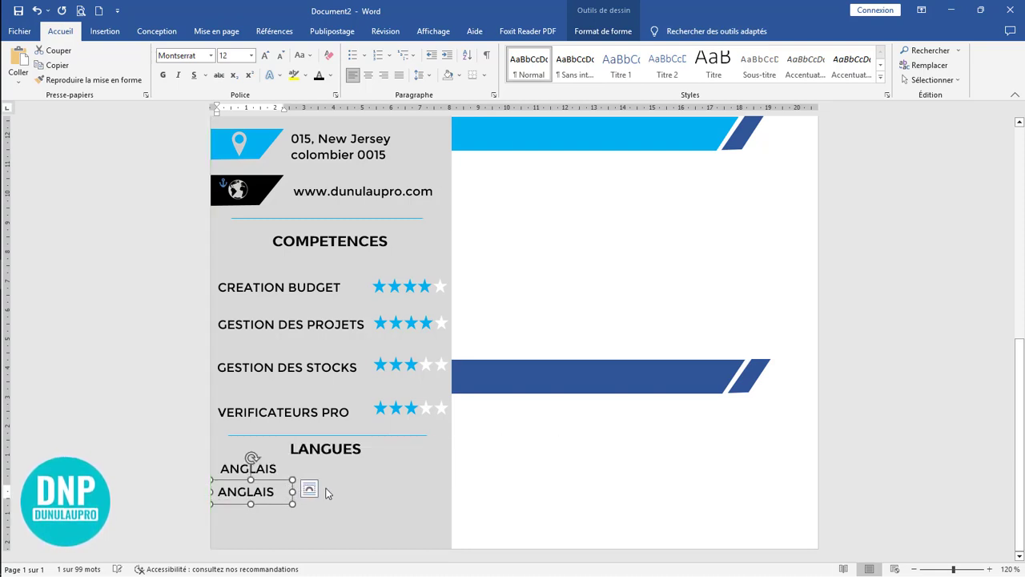
{"action": "left_click", "coordinate": [277, 494]}
{"action": "left_click_drag", "start_coordinate": [292, 492], "coordinate": [318, 492]}
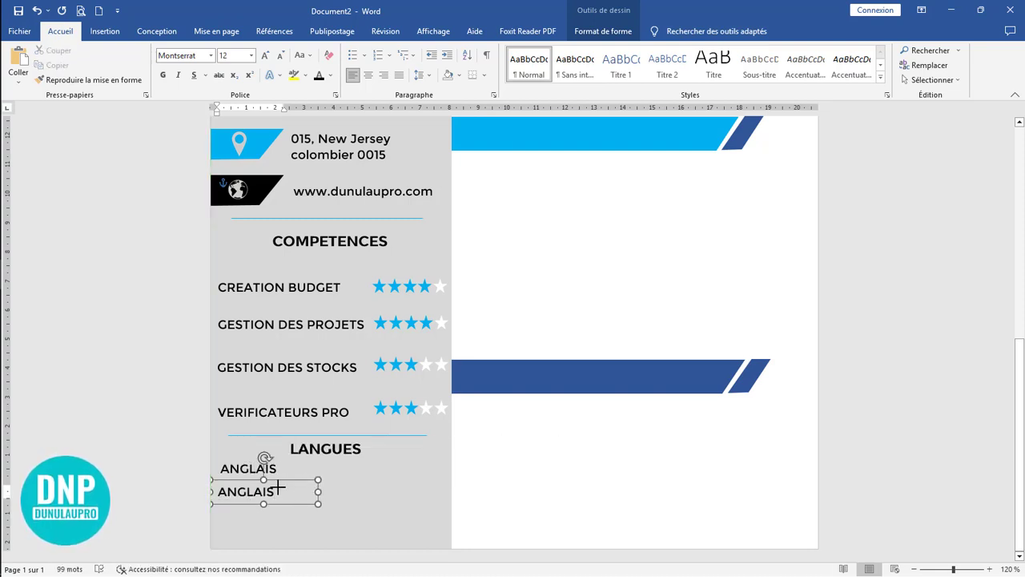
Step: Replace the lower ANGLAIS label's text with FRANCAIS and nudge it right to align with the label above
{"action": "key", "text": "BackSpace"}
{"action": "key", "text": "BackSpace"}
{"action": "key", "text": "BackSpace"}
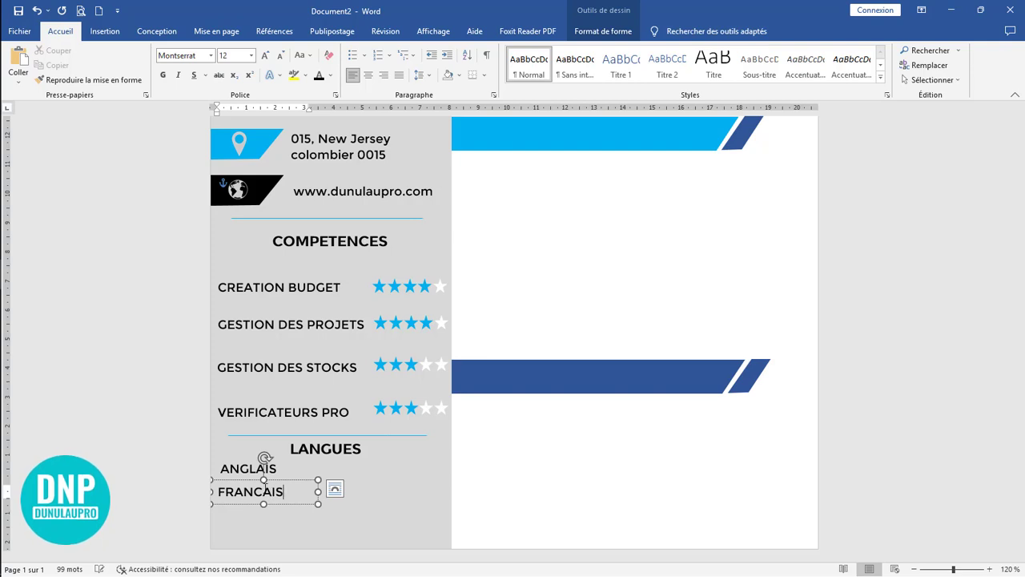
{"action": "left_click", "coordinate": [262, 479]}
{"action": "key", "text": "Right"}
{"action": "key", "text": "Right"}
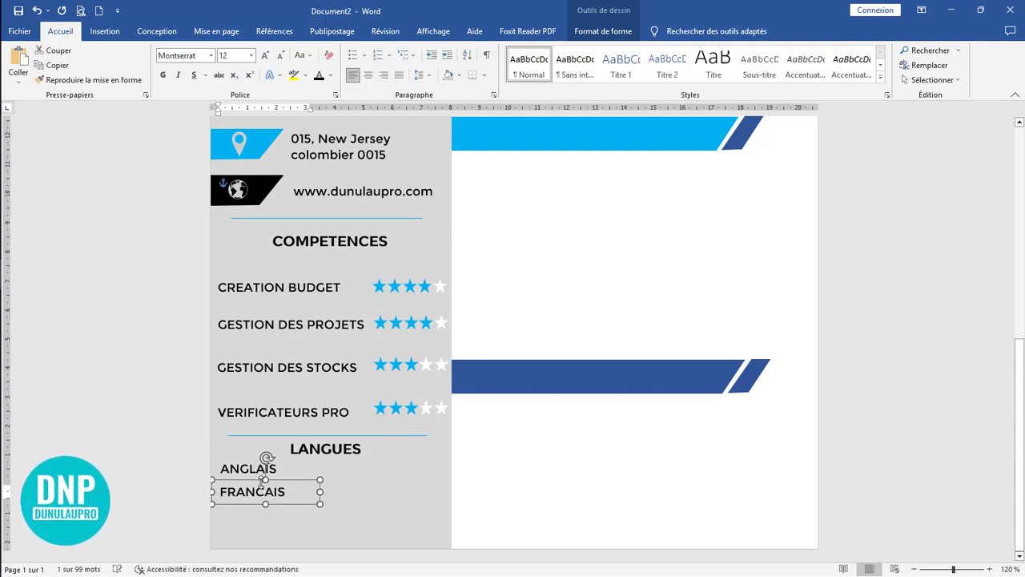
Step: Duplicate the FRANCAIS label below itself and replace the copy's text with ESPAGNOL
{"action": "left_click_drag", "start_coordinate": [264, 488], "coordinate": [206, 526]}
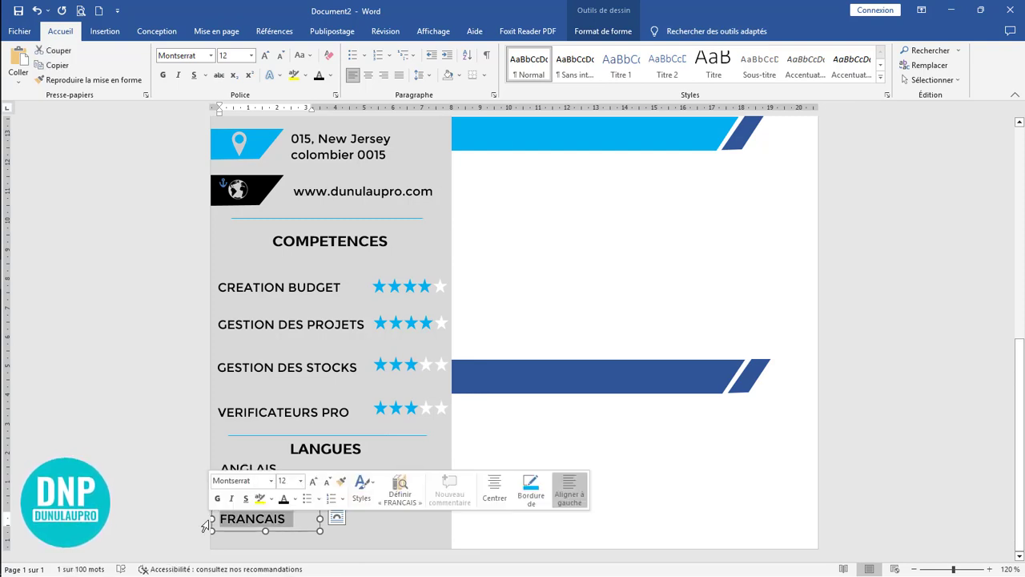
{"action": "type", "text": "ESPAGNOL"}
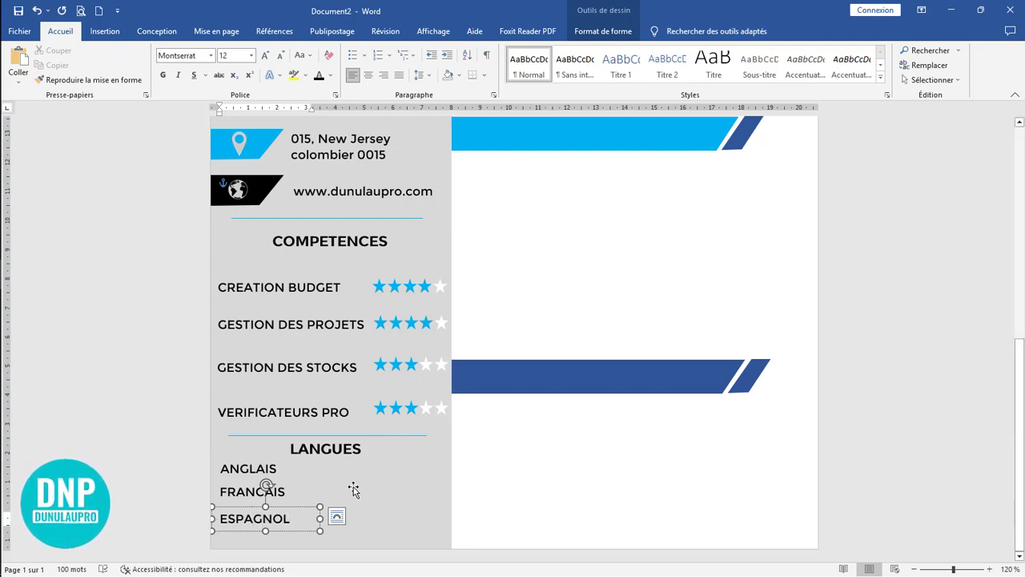
{"action": "left_click", "coordinate": [306, 499]}
{"action": "left_click", "coordinate": [284, 485]}
{"action": "left_click", "coordinate": [313, 463]}
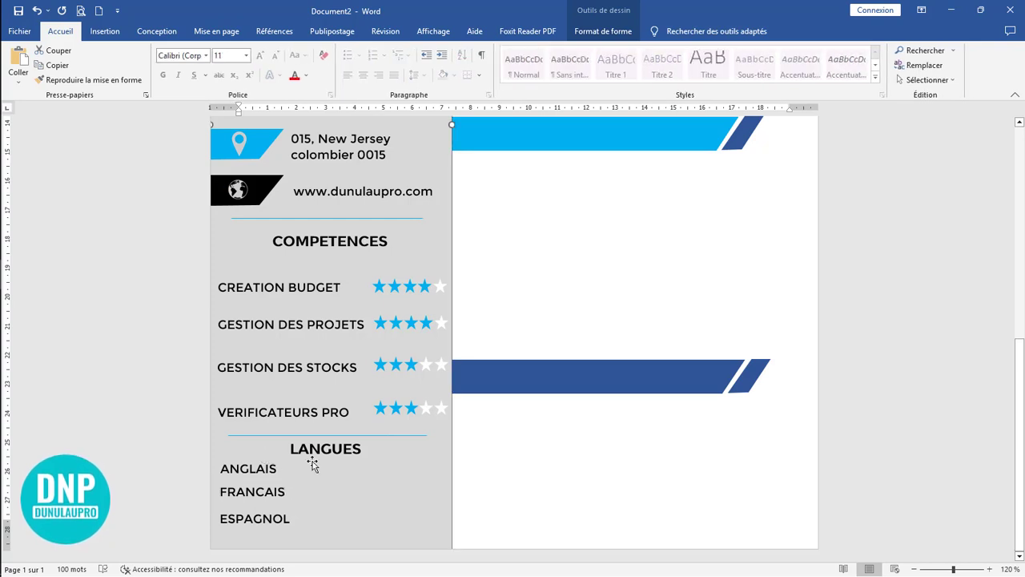
Step: Draw a thin rectangle about 4.02 cm wide and 0.22 cm high beside the ANGLAIS label
{"action": "left_click", "coordinate": [105, 31]}
{"action": "left_click", "coordinate": [182, 64]}
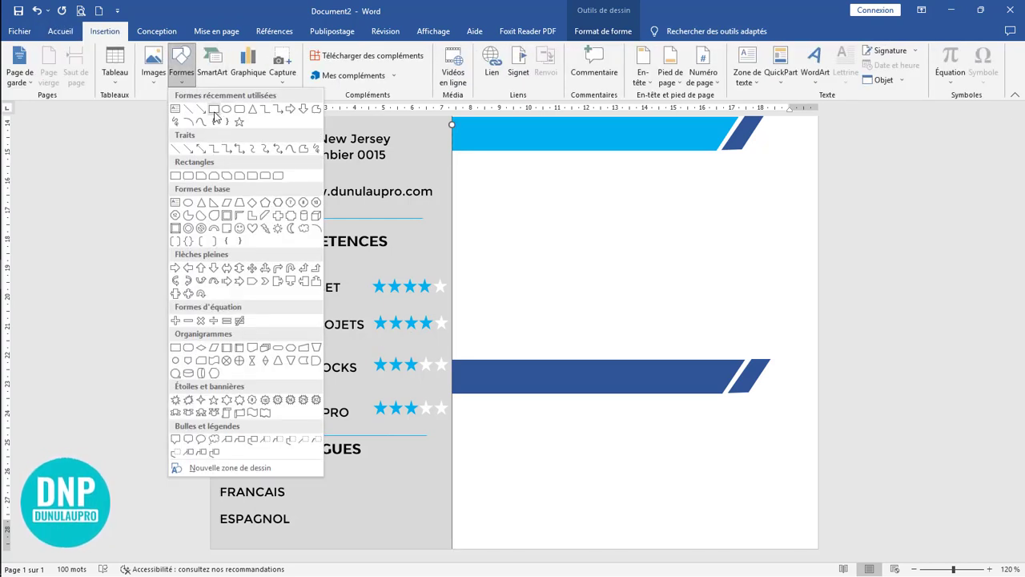
{"action": "left_click", "coordinate": [214, 108]}
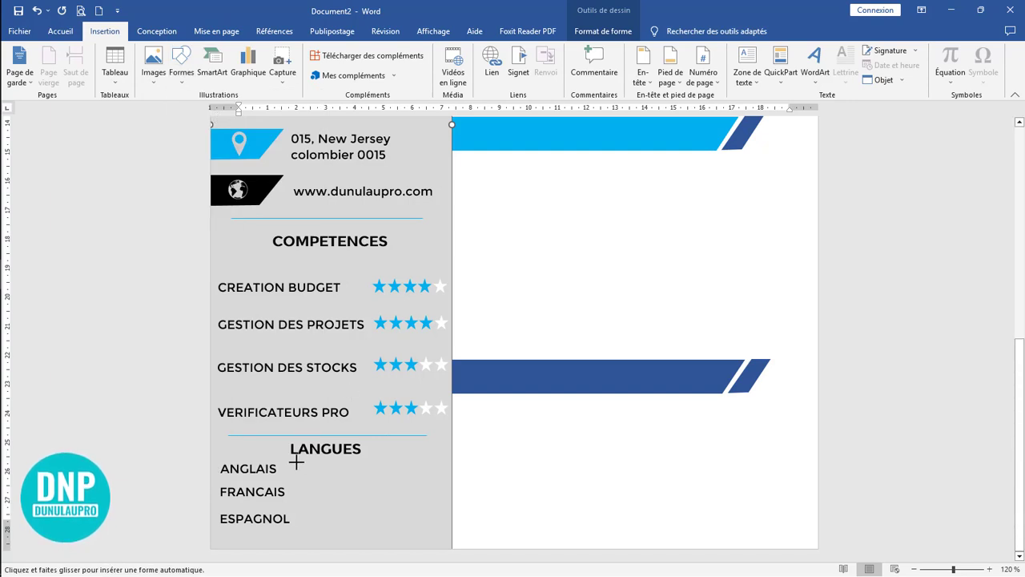
{"action": "mouse_move", "coordinate": [296, 461]}
{"action": "left_mouse_down"}
{"action": "mouse_move", "coordinate": [312, 477]}
{"action": "mouse_move", "coordinate": [325, 467]}
{"action": "mouse_move", "coordinate": [422, 470]}
{"action": "mouse_move", "coordinate": [386, 470]}
{"action": "left_mouse_up"}
{"action": "scroll", "coordinate": [549, 503], "scroll_direction": "up", "scroll_amount": 5, "text": "ctrl"}
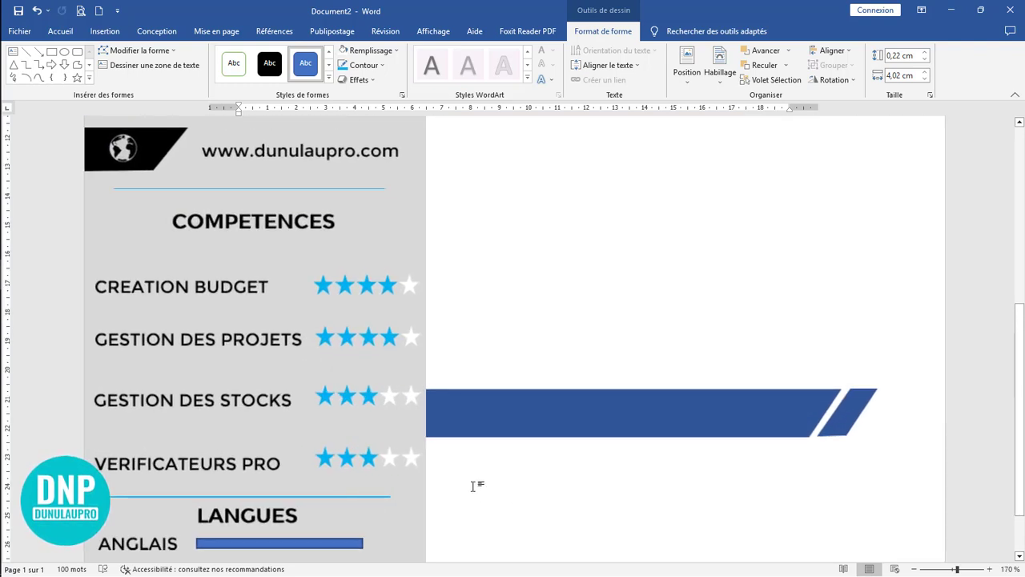
Step: Give the bar beside ANGLAIS a light blue outline and a matching light blue fill
{"action": "left_click", "coordinate": [342, 67]}
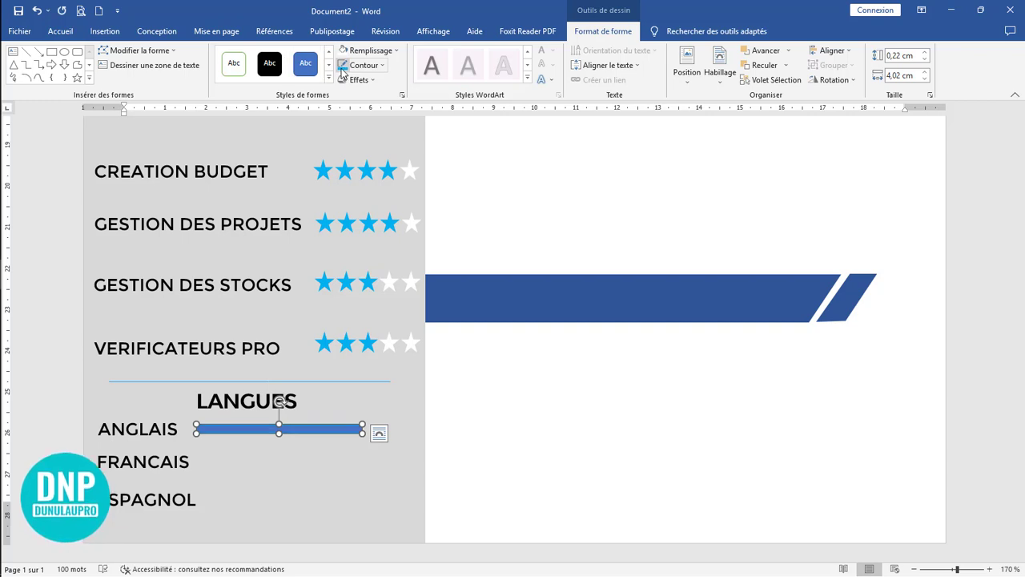
{"action": "left_click", "coordinate": [343, 51]}
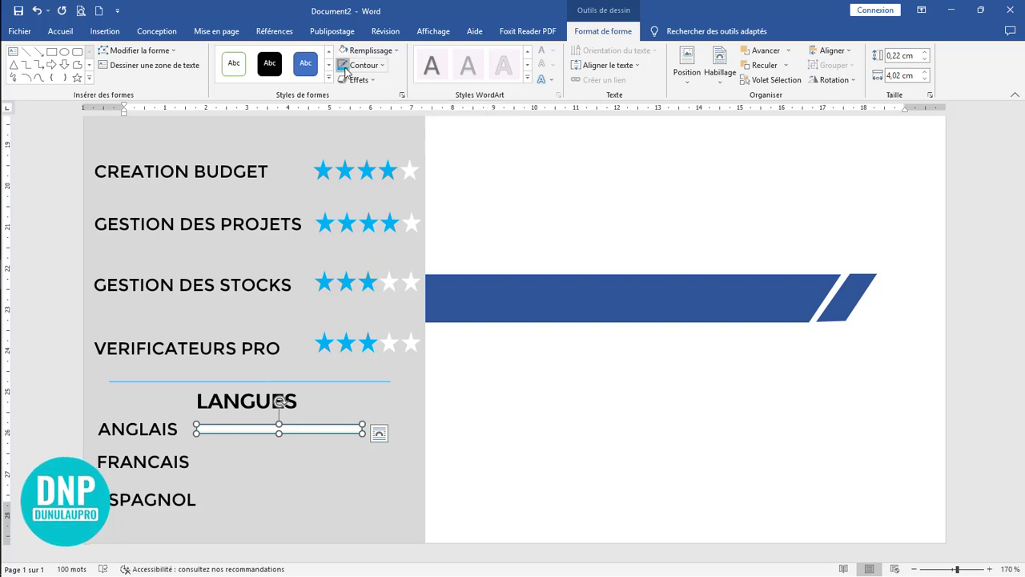
{"action": "left_click", "coordinate": [396, 51]}
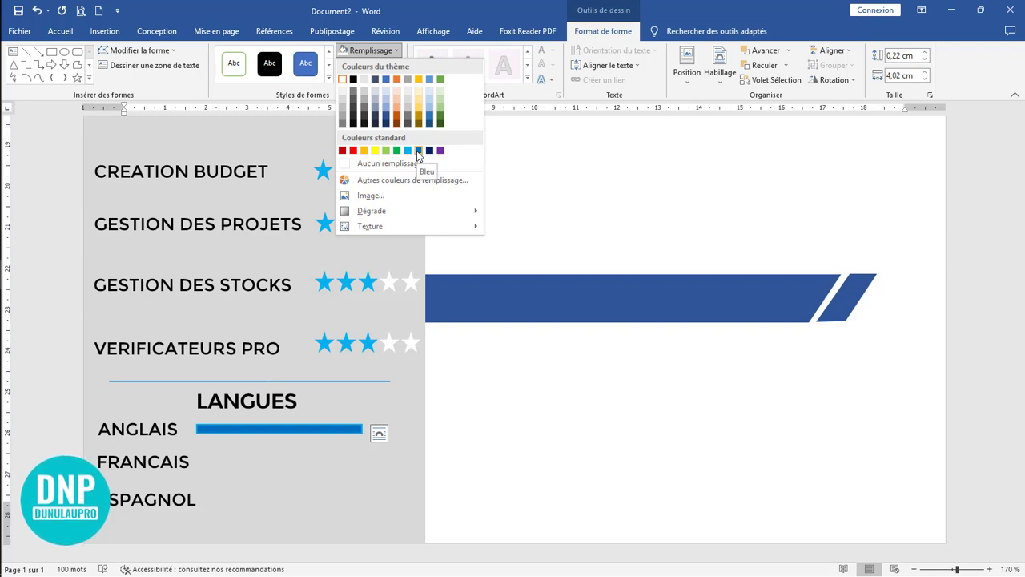
{"action": "left_click", "coordinate": [408, 150]}
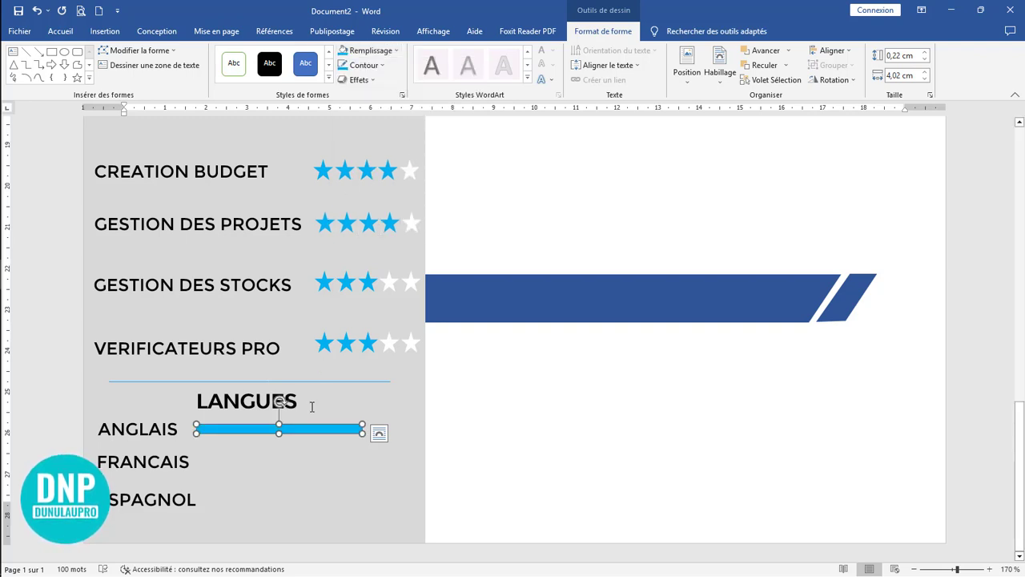
Step: Duplicate the blue bar to the right so it overlaps the original, and narrow the copy to about 3.15 cm from its left end
{"action": "left_click_drag", "start_coordinate": [317, 433], "coordinate": [365, 430]}
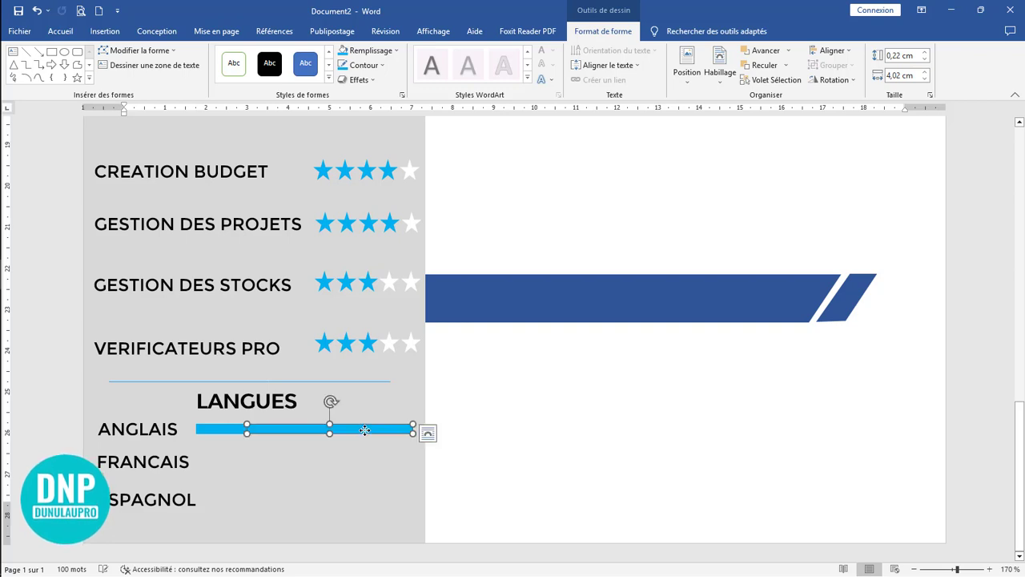
{"action": "scroll", "coordinate": [276, 442], "scroll_direction": "up", "scroll_amount": 5, "text": "ctrl"}
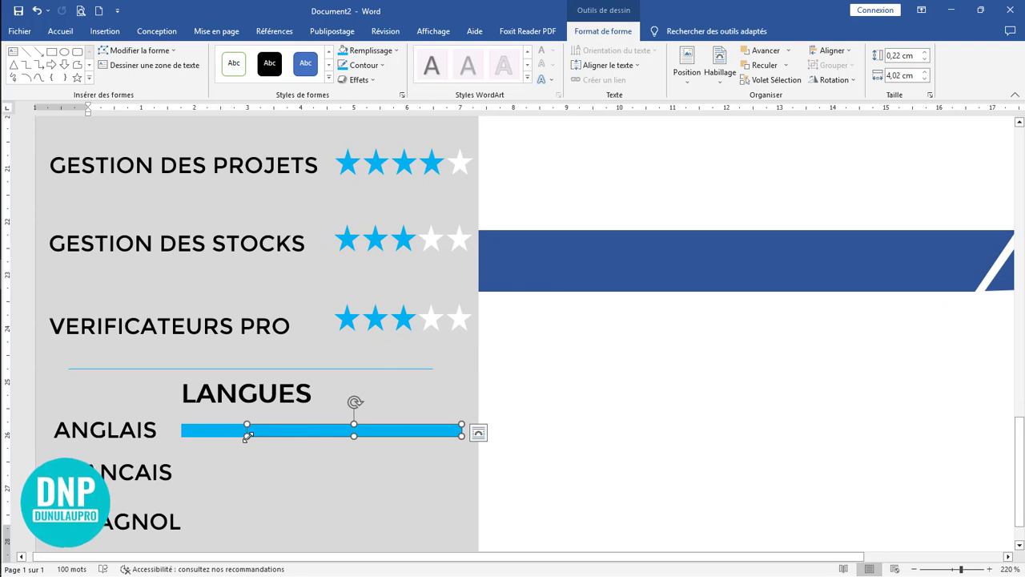
{"action": "left_click_drag", "start_coordinate": [246, 435], "coordinate": [293, 434]}
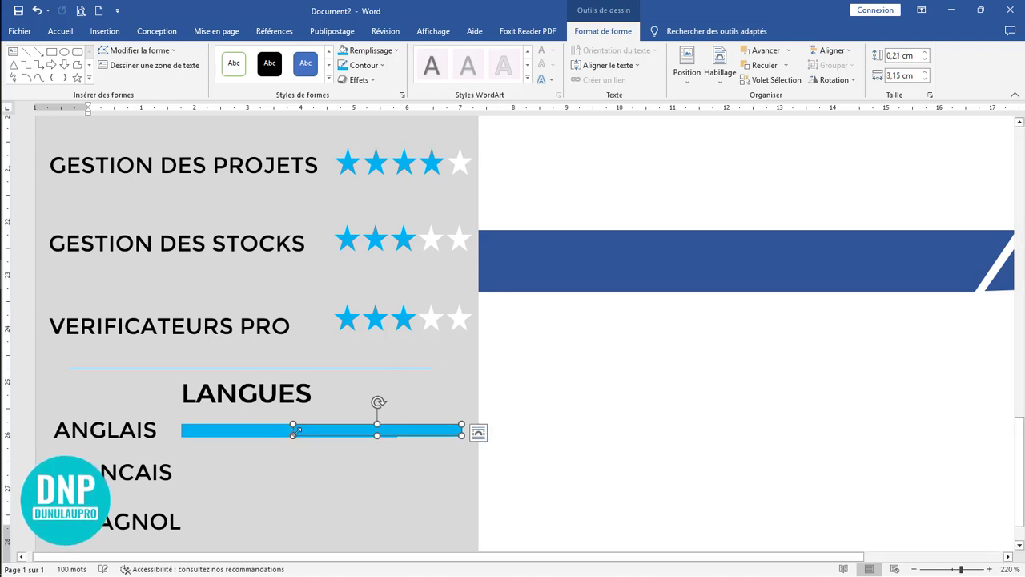
Step: Shorten the original blue bar to about 3.41 cm and match the overlapping bars' heights at about 0.22 cm
{"action": "left_click", "coordinate": [274, 433]}
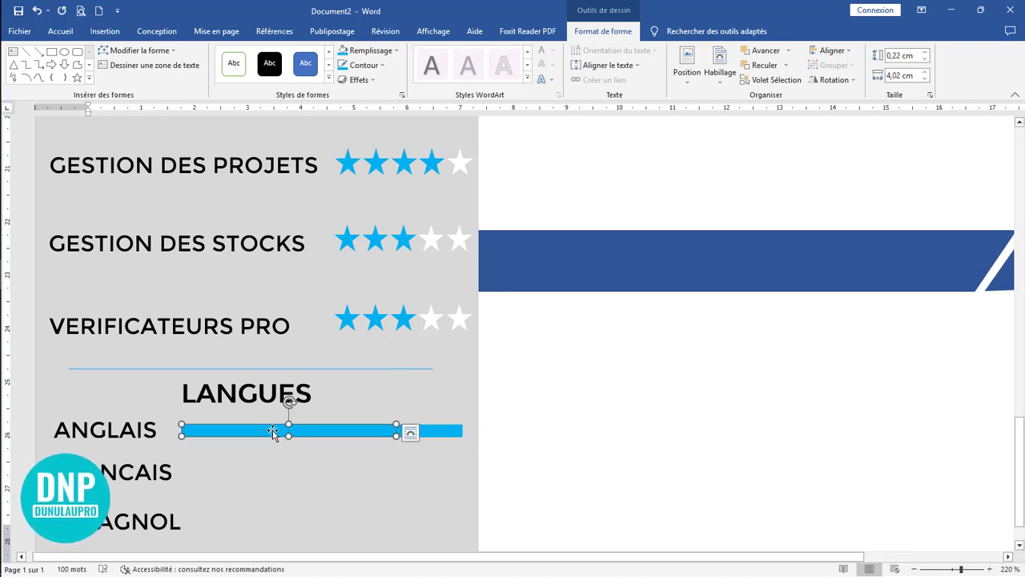
{"action": "left_click_drag", "start_coordinate": [396, 425], "coordinate": [364, 429]}
{"action": "left_click_drag", "start_coordinate": [272, 435], "coordinate": [272, 436]}
{"action": "left_click", "coordinate": [418, 432]}
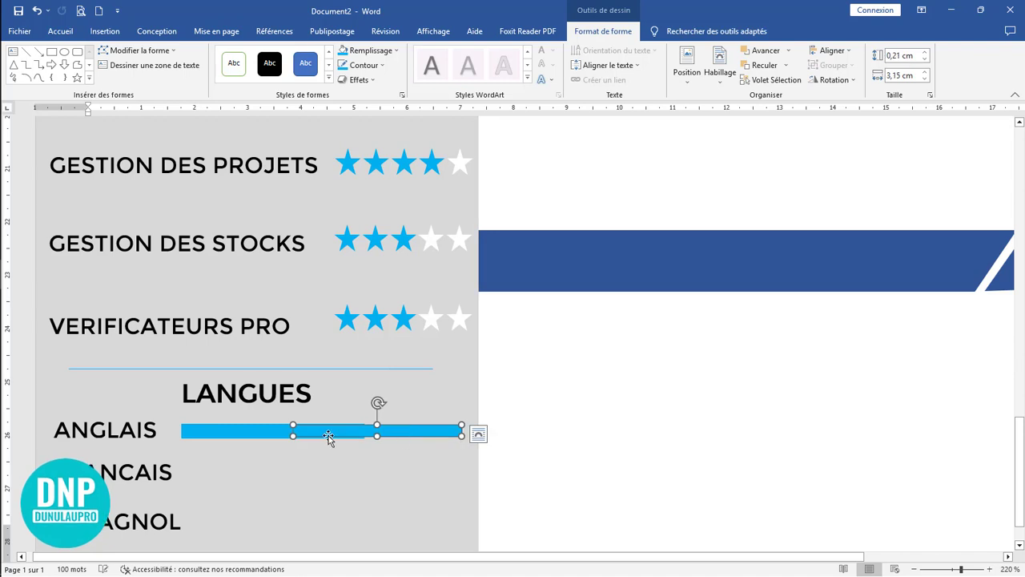
{"action": "left_click", "coordinate": [274, 432]}
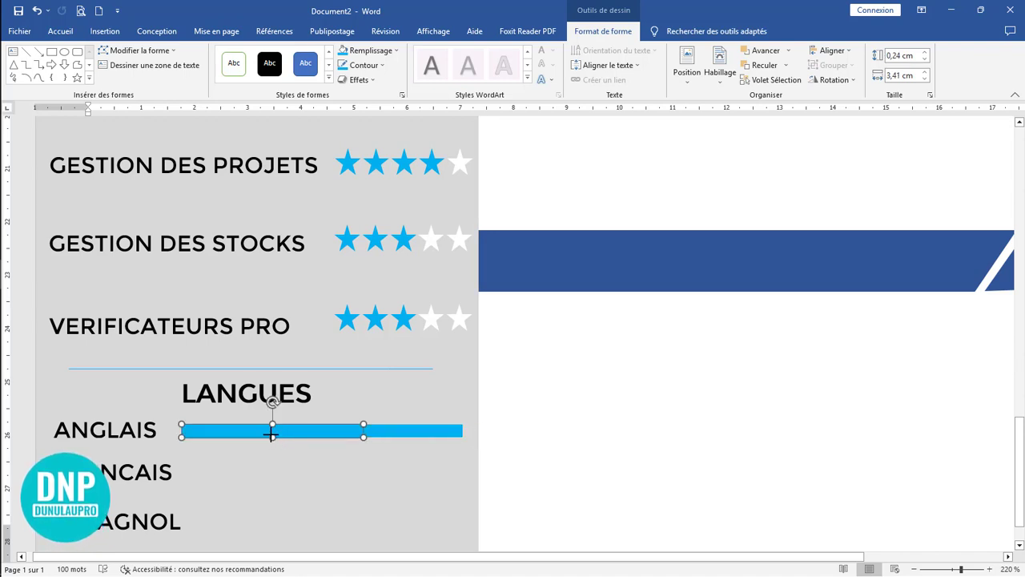
{"action": "left_click", "coordinate": [406, 431]}
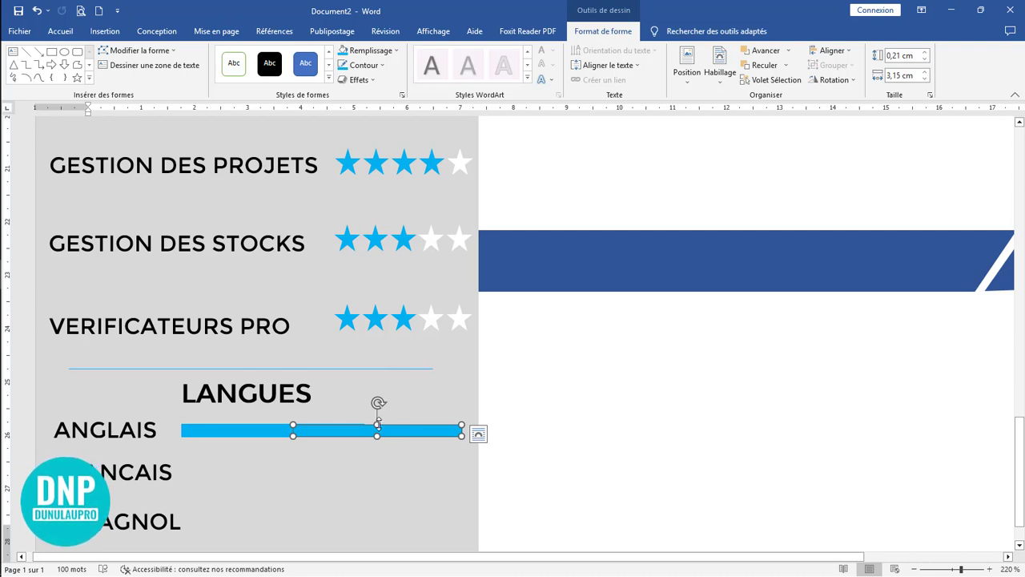
{"action": "left_click_drag", "start_coordinate": [379, 422], "coordinate": [378, 422]}
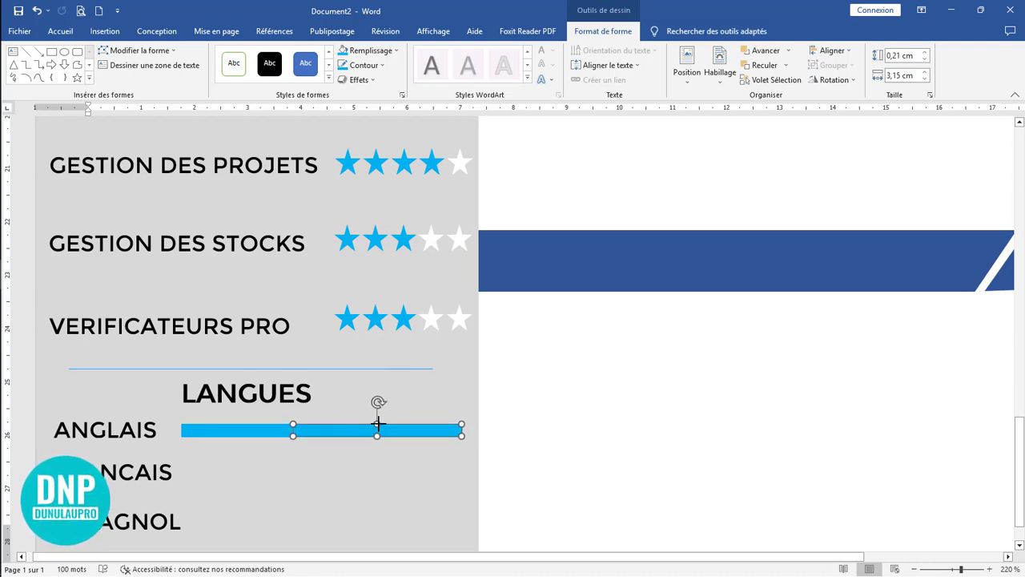
Step: Select both overlapping blue bars beside ANGLAIS and group them into one object
{"action": "left_click", "coordinate": [392, 461]}
{"action": "left_click", "coordinate": [387, 433]}
{"action": "left_click", "coordinate": [270, 436], "text": "shift"}
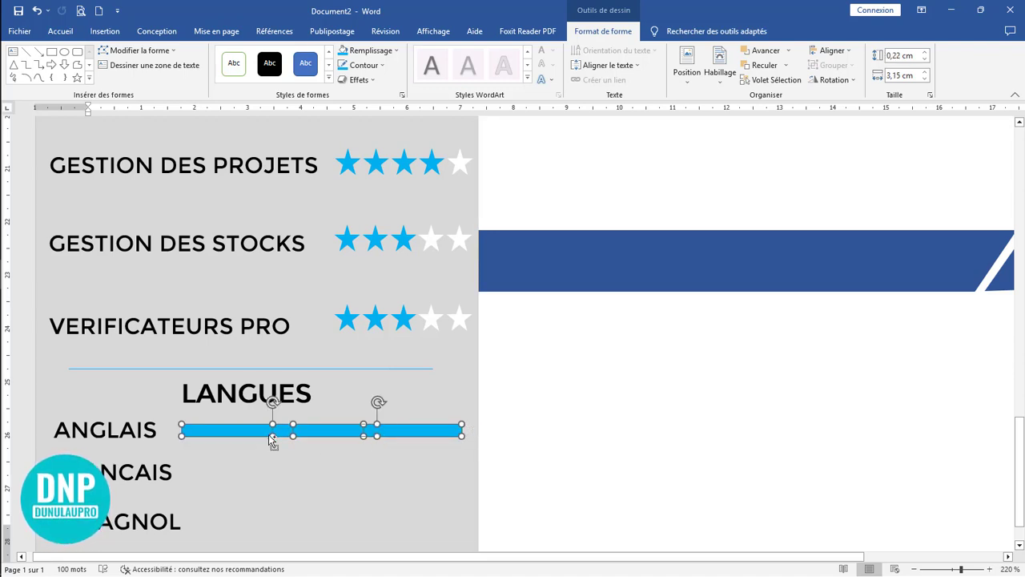
{"action": "left_click", "coordinate": [832, 51]}
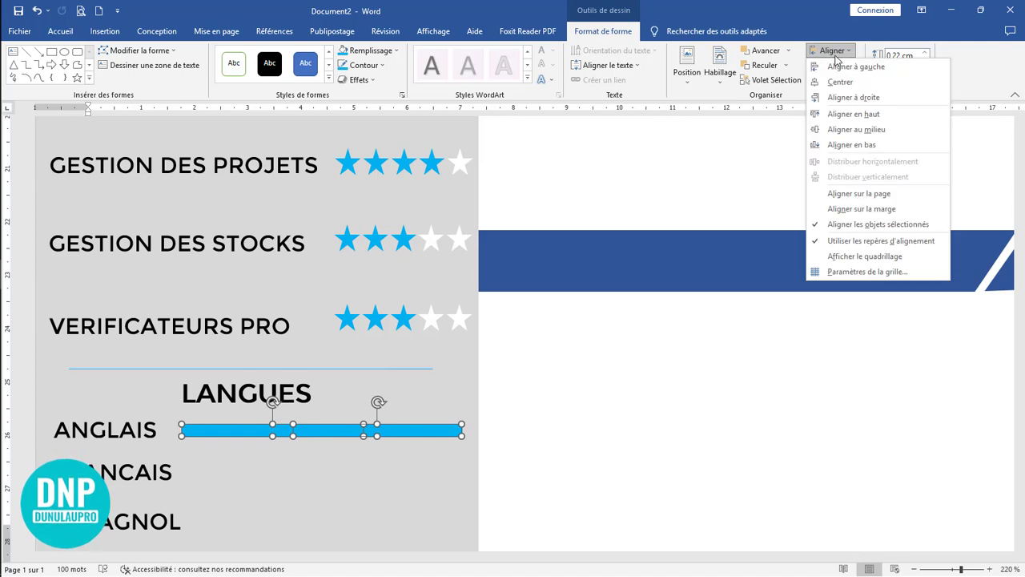
{"action": "left_click", "coordinate": [833, 64]}
{"action": "left_click", "coordinate": [833, 65]}
{"action": "left_click", "coordinate": [840, 82]}
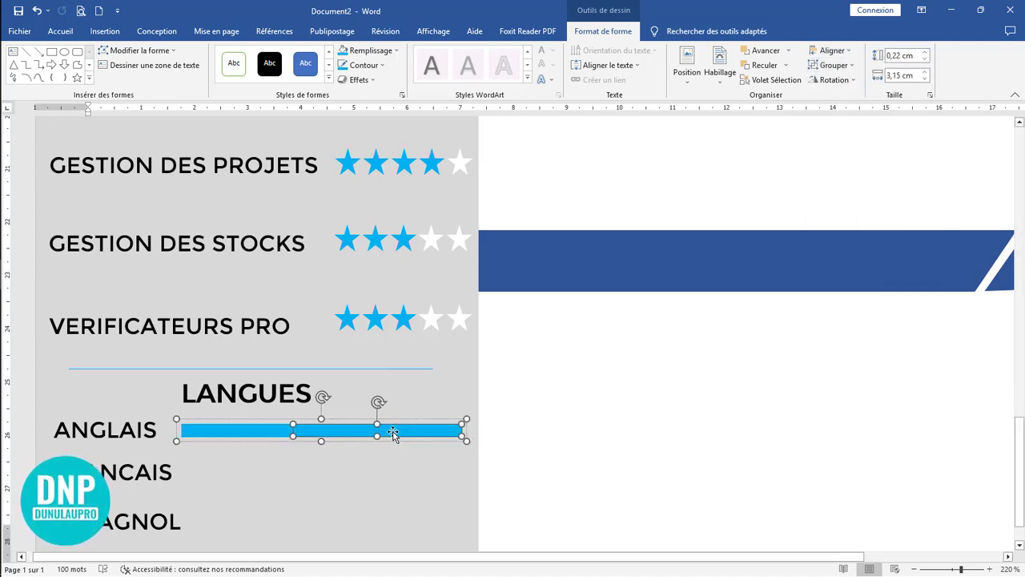
Step: Fill the right segment of the grouped ANGLAIS bar with the lightest grey shade of white
{"action": "left_click", "coordinate": [368, 51]}
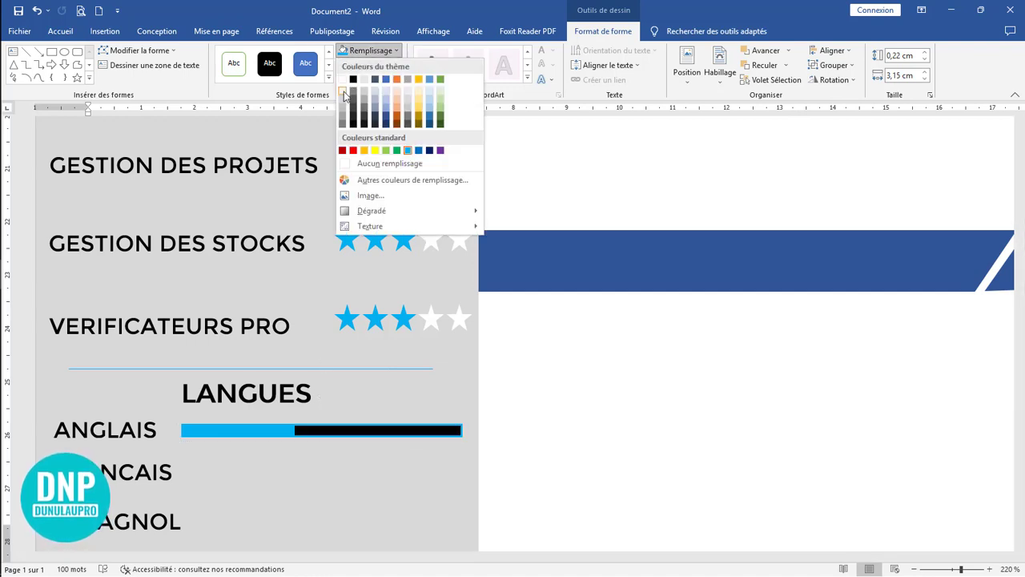
{"action": "left_click", "coordinate": [343, 92]}
{"action": "left_click", "coordinate": [416, 471]}
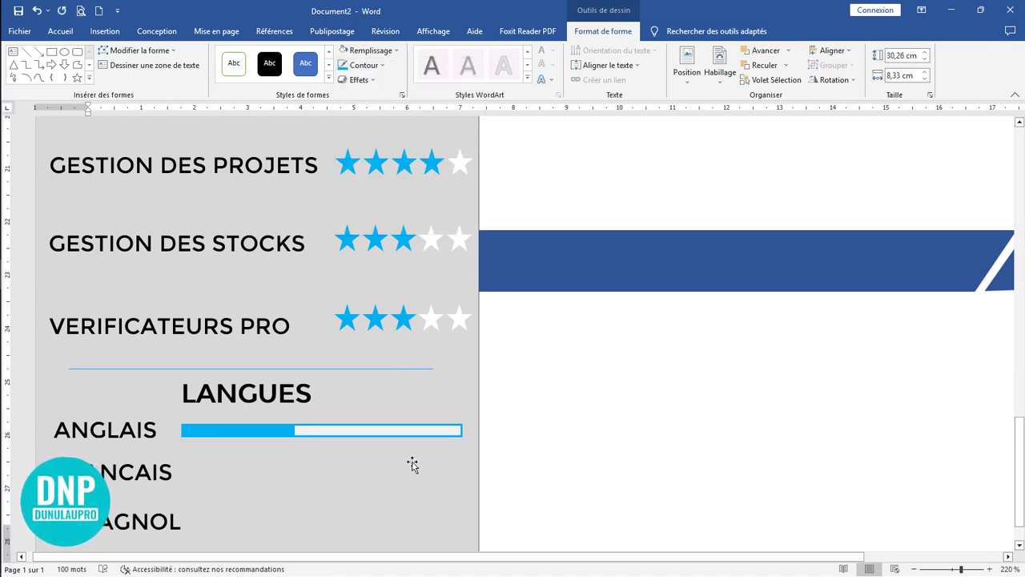
Step: Duplicate the grouped ANGLAIS level bar straight down beside the FRANCAIS label
{"action": "scroll", "coordinate": [322, 388], "scroll_direction": "down", "scroll_amount": 1}
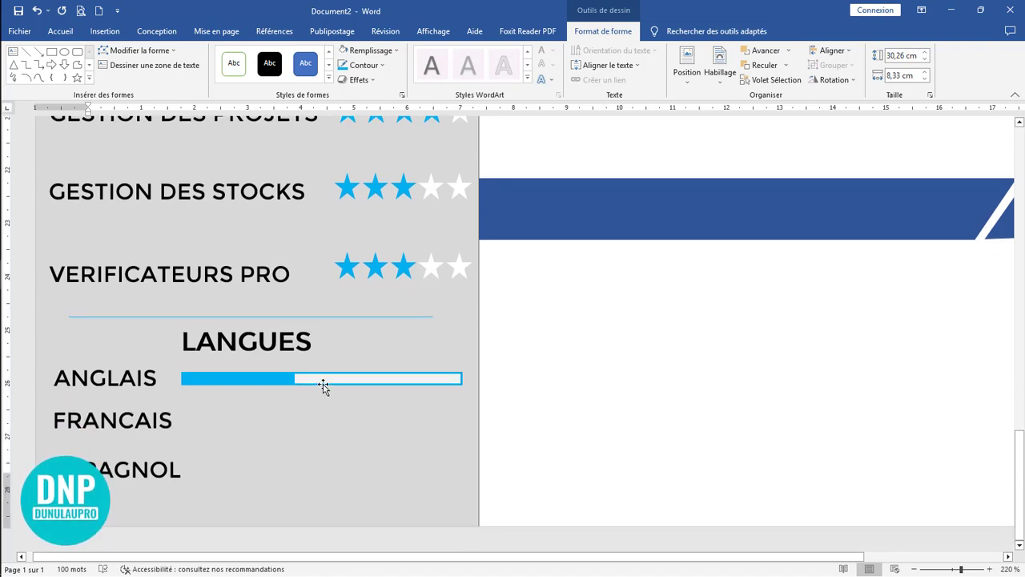
{"action": "left_click", "coordinate": [323, 382]}
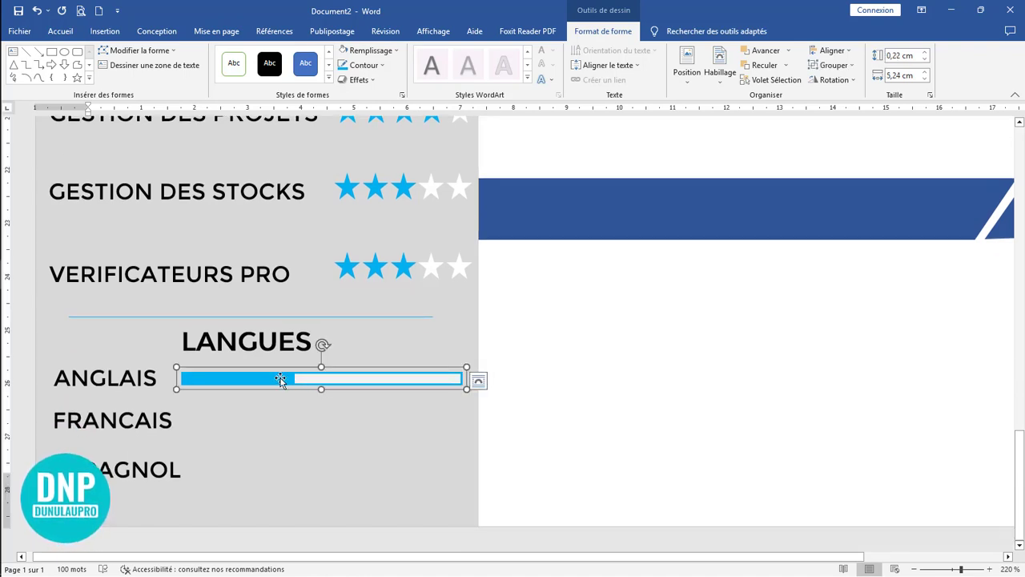
{"action": "left_click_drag", "start_coordinate": [280, 380], "coordinate": [282, 414]}
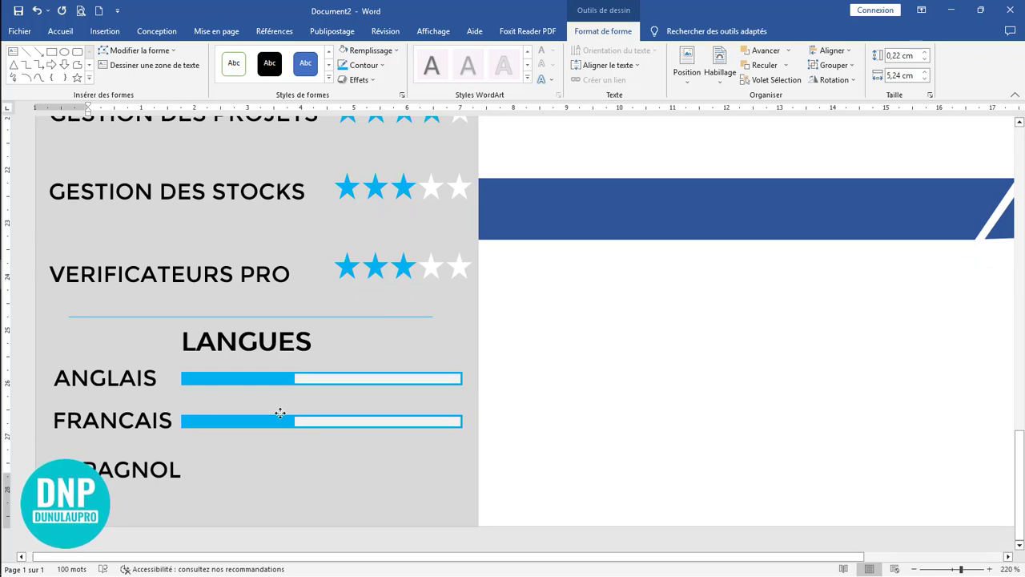
Step: Shorten the light segment of the ANGLAIS bar from its left end so more of the blue segment shows
{"action": "left_click", "coordinate": [349, 380]}
{"action": "left_click", "coordinate": [289, 381]}
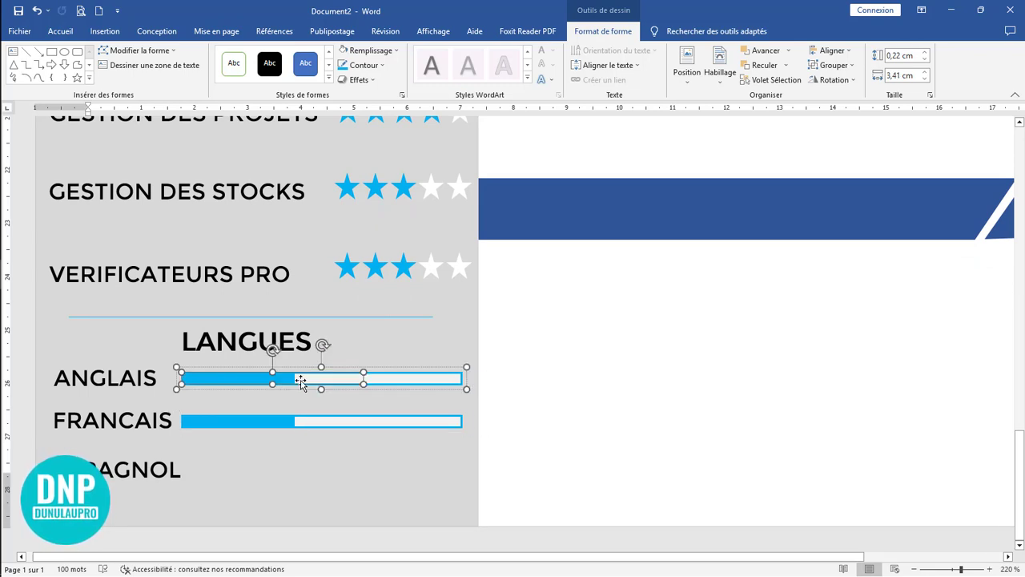
{"action": "left_click", "coordinate": [350, 379]}
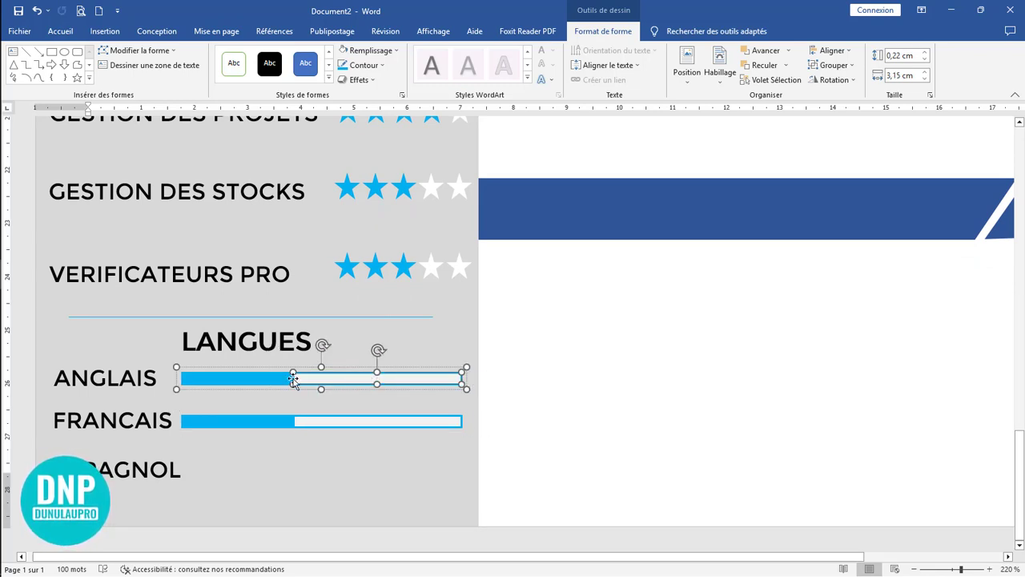
{"action": "left_click_drag", "start_coordinate": [293, 382], "coordinate": [339, 383]}
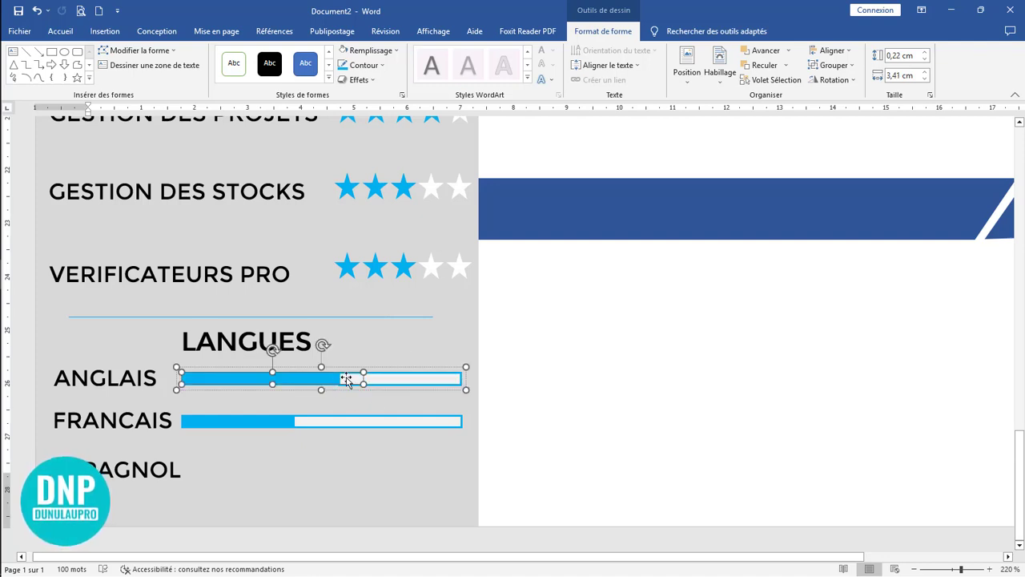
Step: Widen the blue segment of the FRANCAIS bar to about 4.24 cm and bring it forward over the light segment
{"action": "left_click", "coordinate": [287, 430]}
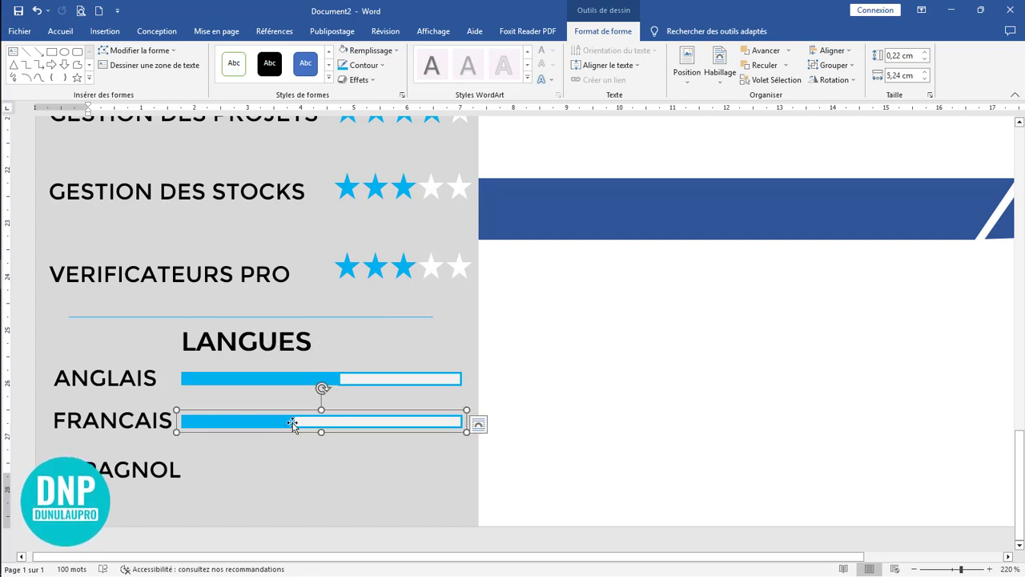
{"action": "left_click", "coordinate": [290, 423]}
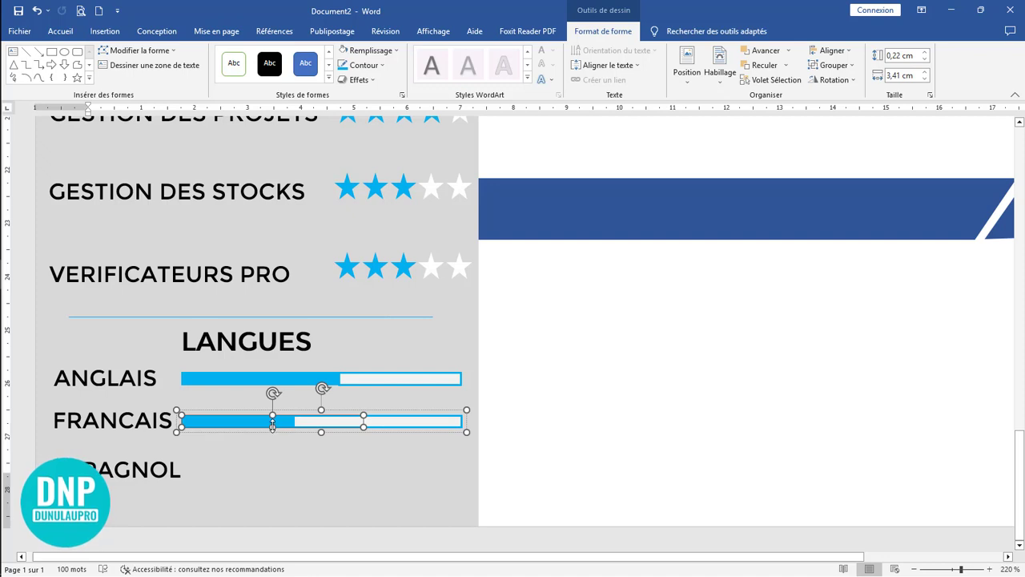
{"action": "left_click_drag", "start_coordinate": [273, 424], "coordinate": [406, 428]}
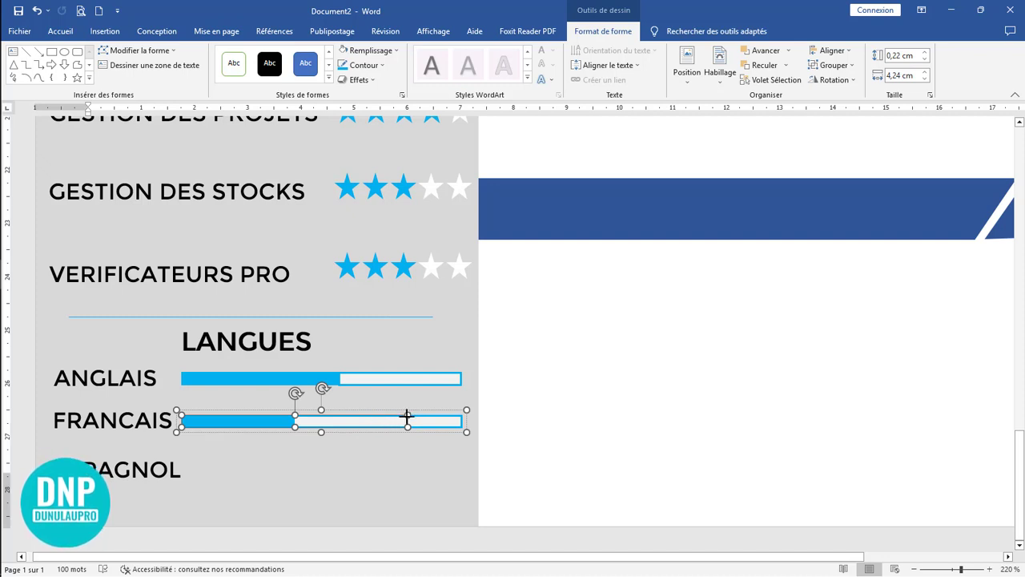
{"action": "left_click", "coordinate": [789, 52]}
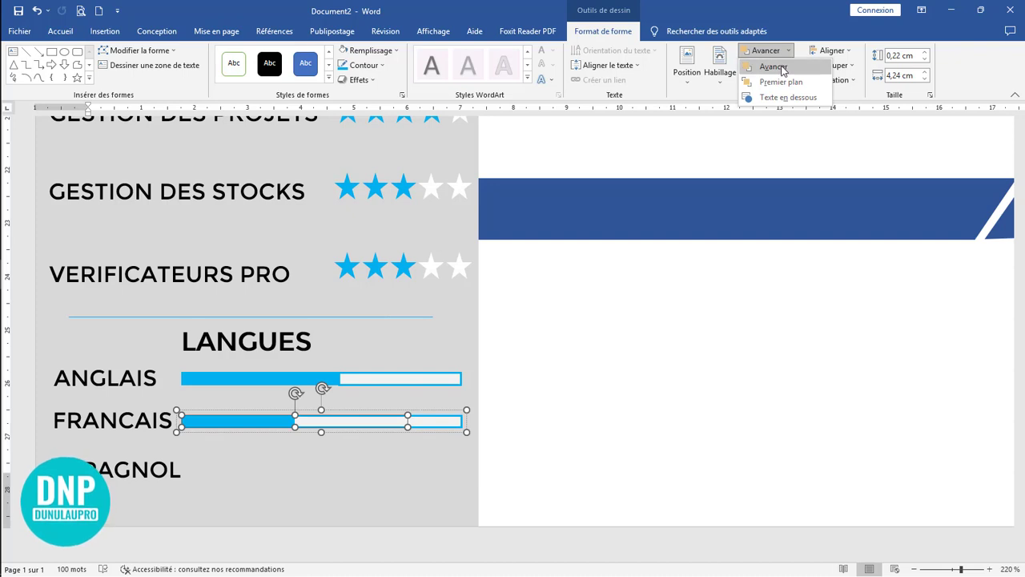
{"action": "left_click", "coordinate": [783, 67]}
{"action": "left_click", "coordinate": [401, 467]}
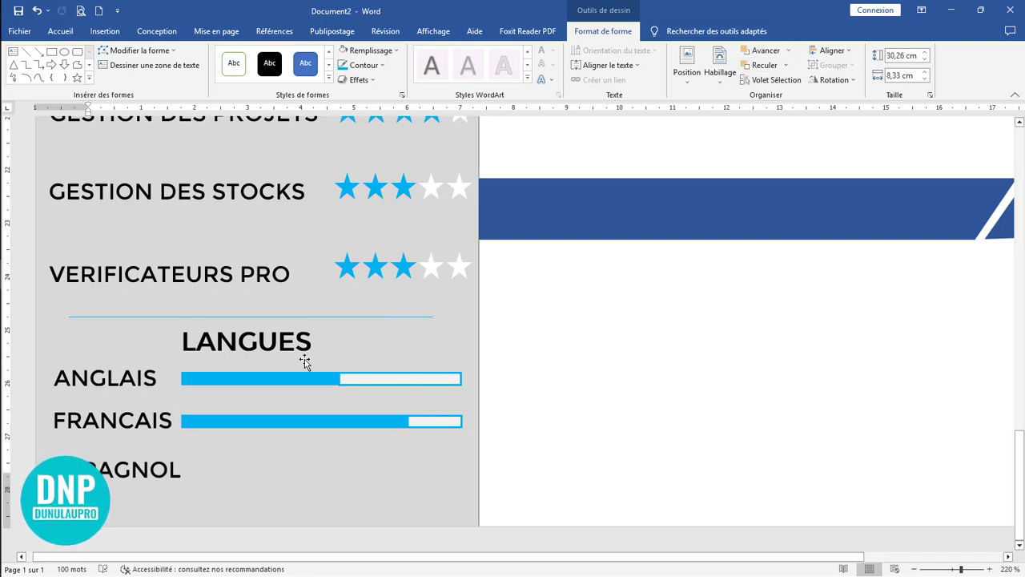
Step: Reduce the height of the blue segment in the ANGLAIS bar to about 0.21 cm
{"action": "left_click", "coordinate": [293, 381]}
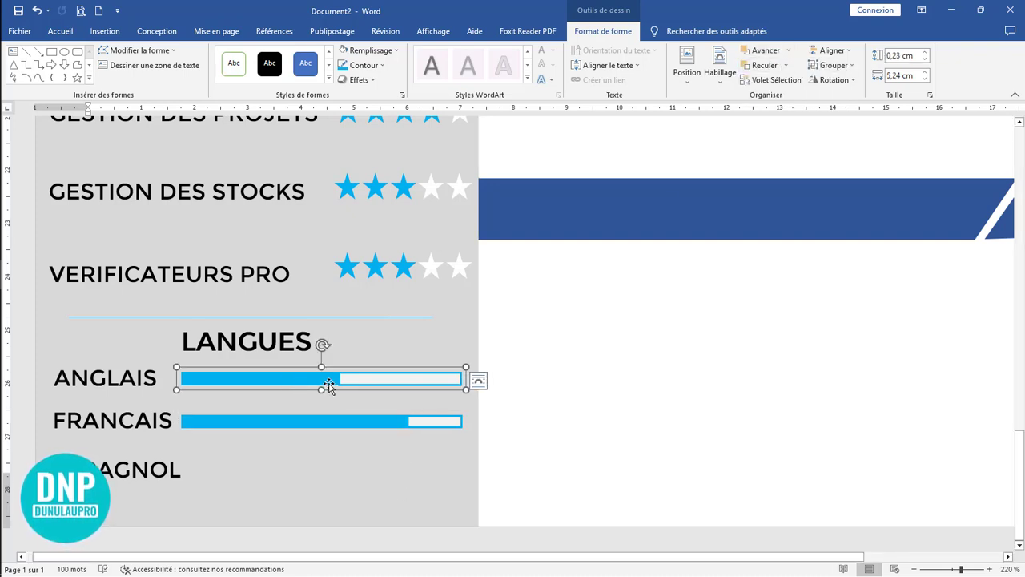
{"action": "left_click", "coordinate": [326, 383]}
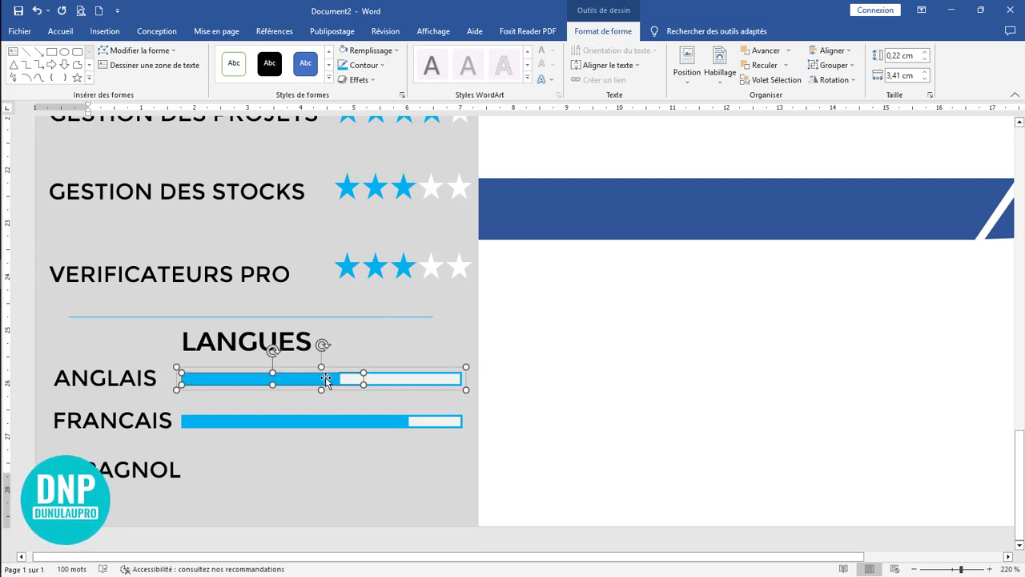
{"action": "key", "text": "Up"}
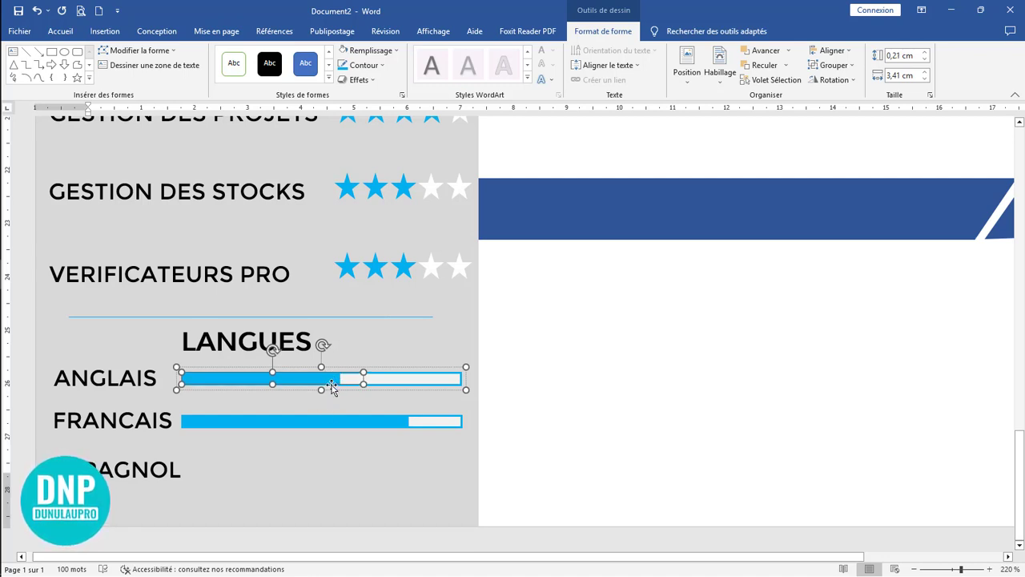
Step: Duplicate the grouped FRANCAIS level bar down beside the ESPAGNOL label and align its left end with the bars above
{"action": "left_click", "coordinate": [256, 422]}
{"action": "left_click_drag", "start_coordinate": [265, 427], "coordinate": [267, 466]}
{"action": "key", "text": "Down"}
{"action": "key", "text": "Down"}
{"action": "key", "text": "Down"}
{"action": "key", "text": "Down"}
{"action": "key", "text": "Down"}
{"action": "key", "text": "Down"}
{"action": "key", "text": "Down"}
{"action": "key", "text": "Down"}
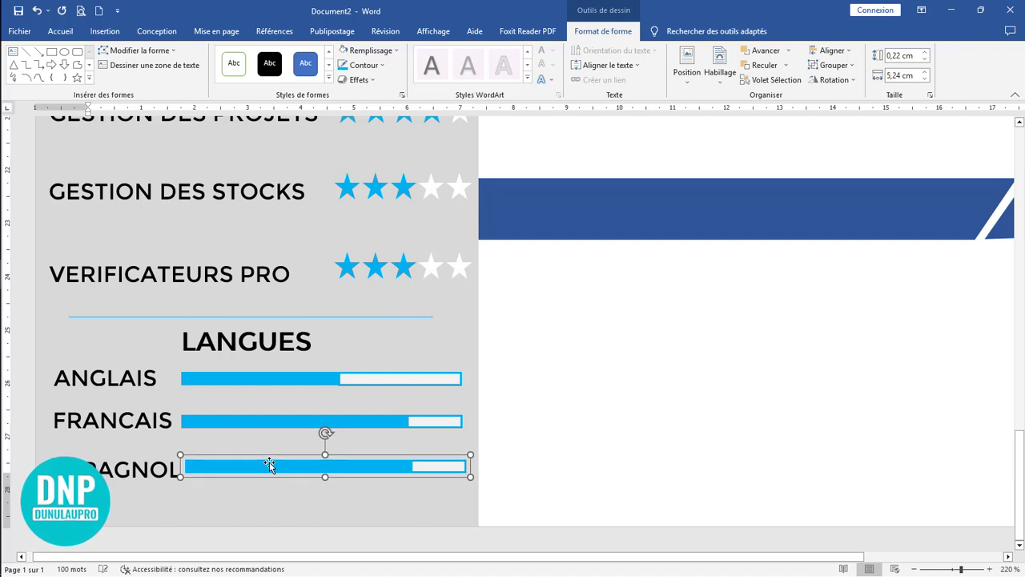
{"action": "key", "text": "Left"}
{"action": "key", "text": "Left"}
{"action": "key", "text": "Left"}
{"action": "key", "text": "Left"}
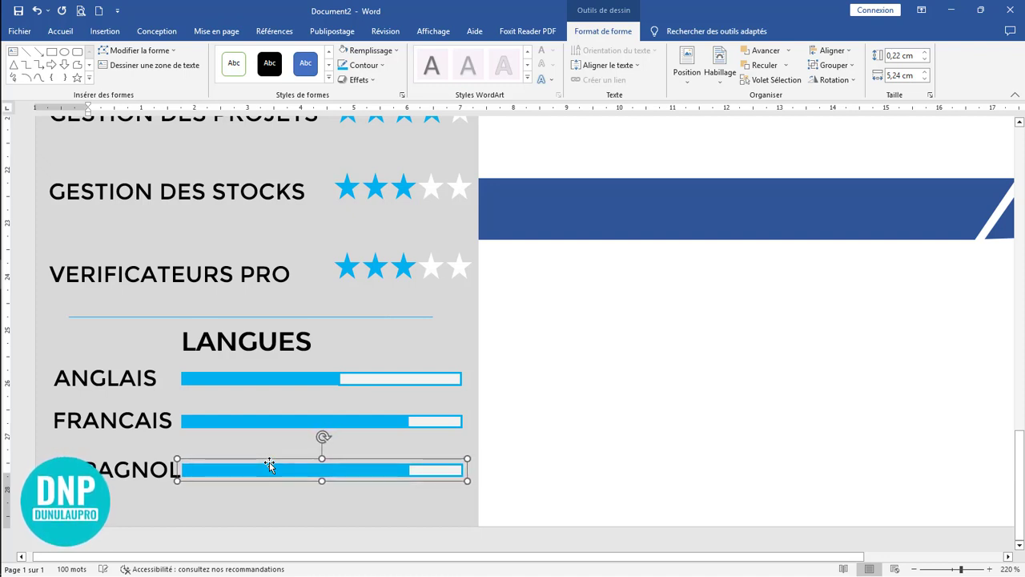
Step: Nudge the FRANCAIS level bar slightly right to leave a gap after its label
{"action": "left_click", "coordinate": [286, 424]}
{"action": "key", "text": "Right"}
{"action": "key", "text": "Right"}
{"action": "key", "text": "Right"}
{"action": "key", "text": "Right"}
{"action": "key", "text": "Right"}
{"action": "key", "text": "Right"}
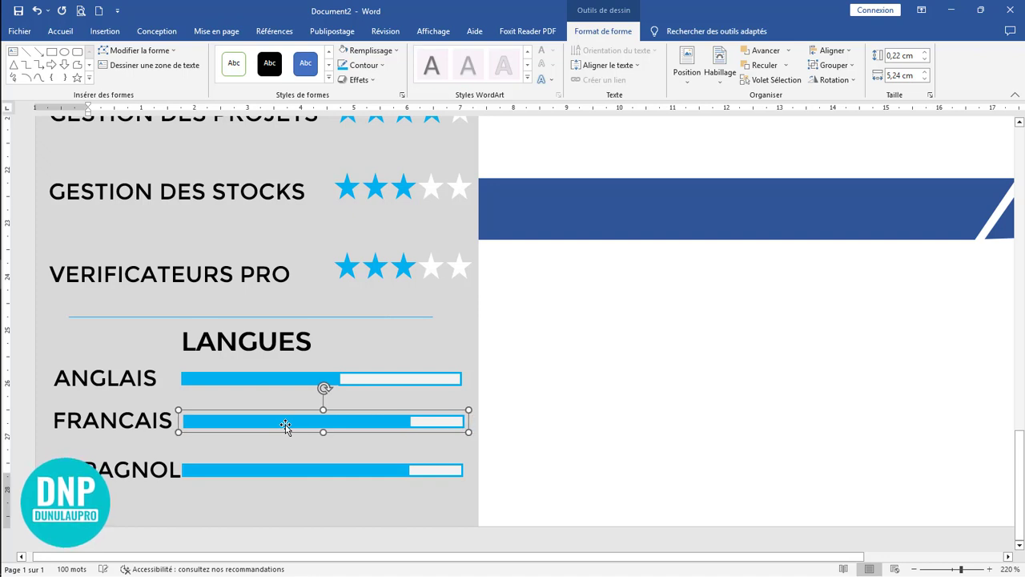
Step: Nudge the ANGLAIS level bar right until its ends line up with the FRANCAIS bar
{"action": "left_click", "coordinate": [278, 374]}
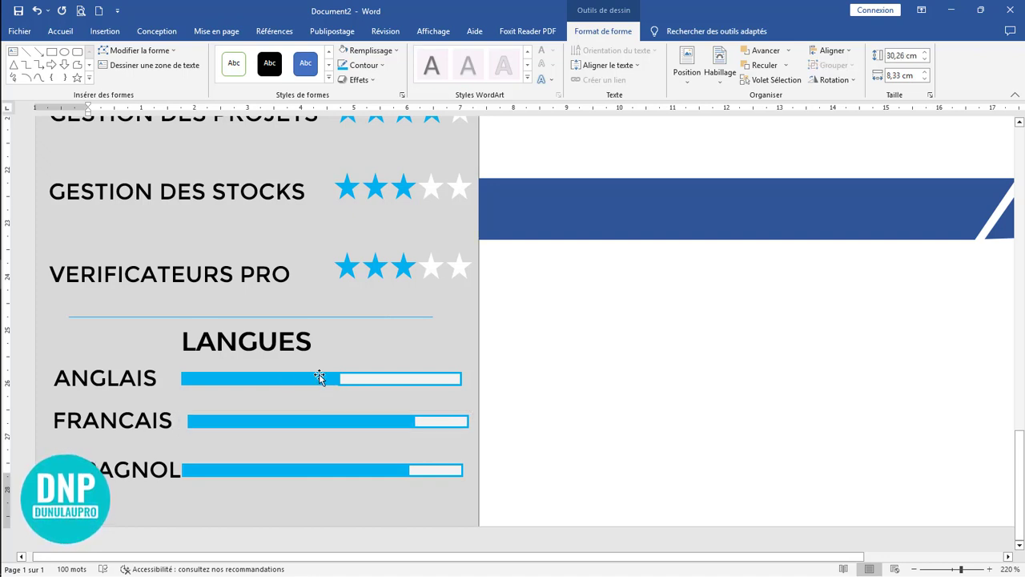
{"action": "left_click", "coordinate": [307, 383]}
{"action": "key", "text": "Right"}
{"action": "key", "text": "Right"}
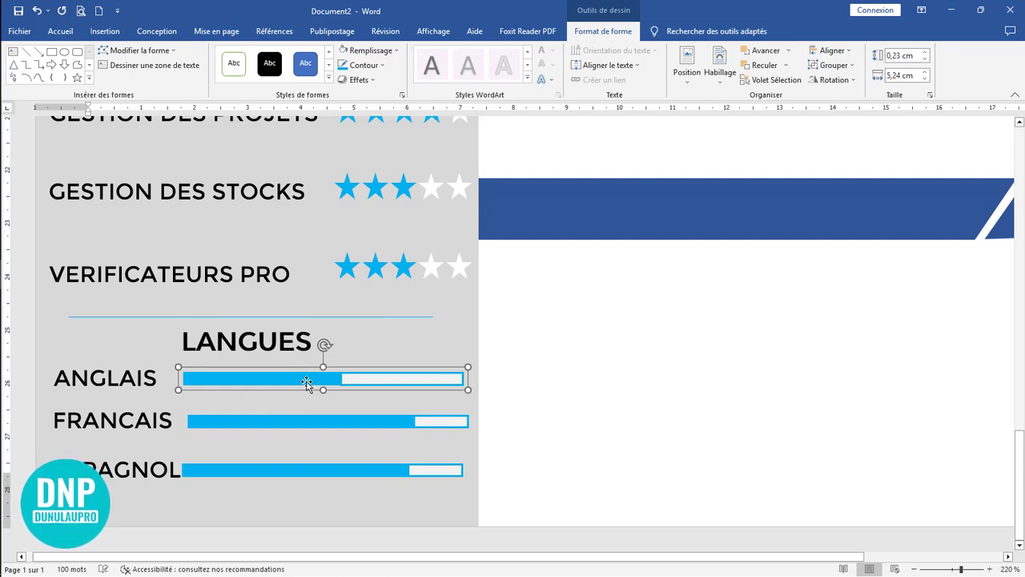
{"action": "key", "text": "Right"}
{"action": "key", "text": "Right"}
{"action": "key", "text": "Right"}
{"action": "key", "text": "Right"}
{"action": "key", "text": "Right"}
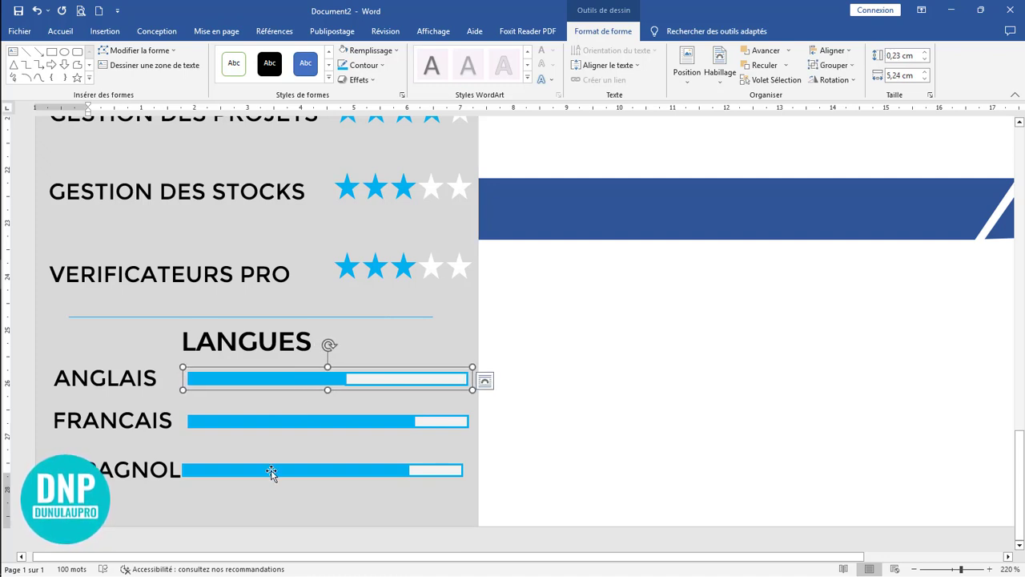
Step: Nudge the ESPAGNOL level bar right until its ends line up with the ANGLAIS and FRANCAIS bars
{"action": "left_click", "coordinate": [271, 472]}
{"action": "key", "text": "Right"}
{"action": "key", "text": "Right"}
{"action": "key", "text": "Right"}
{"action": "key", "text": "Right"}
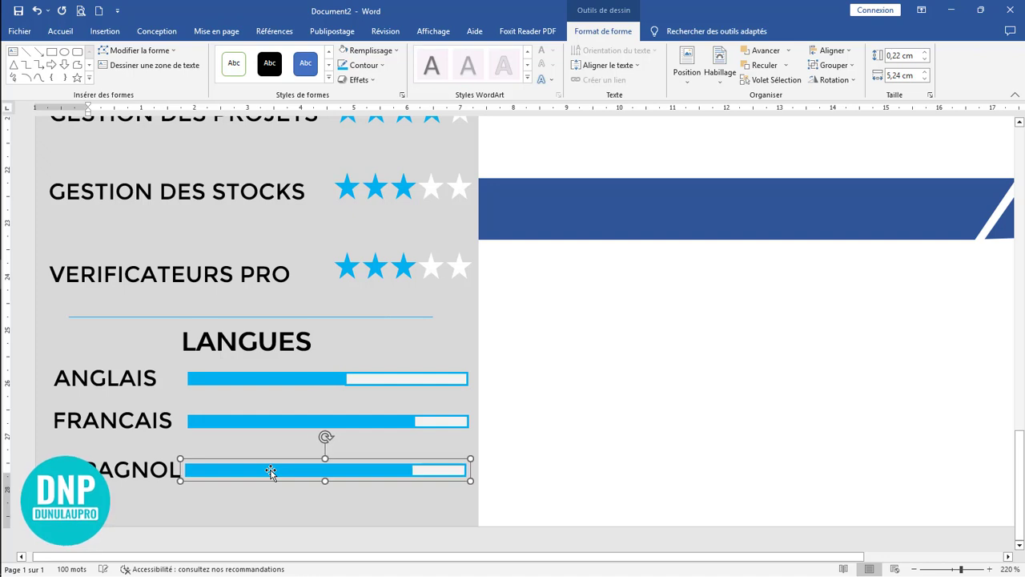
{"action": "key", "text": "Right"}
{"action": "key", "text": "Right"}
{"action": "key", "text": "Right"}
{"action": "key", "text": "Right"}
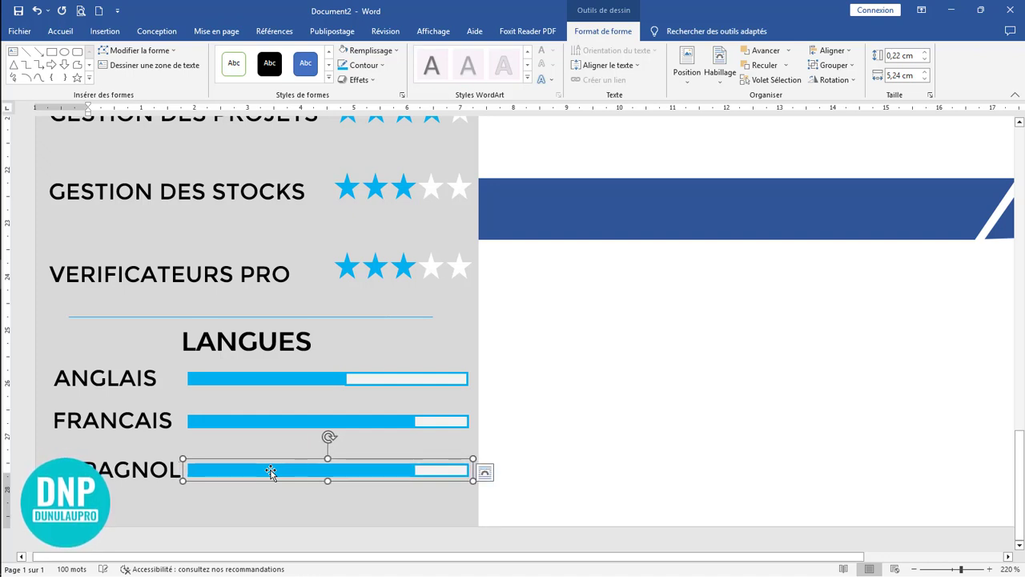
Step: Nudge the FRANCAIS level bar slightly down to centre it beside its label
{"action": "left_click", "coordinate": [218, 420]}
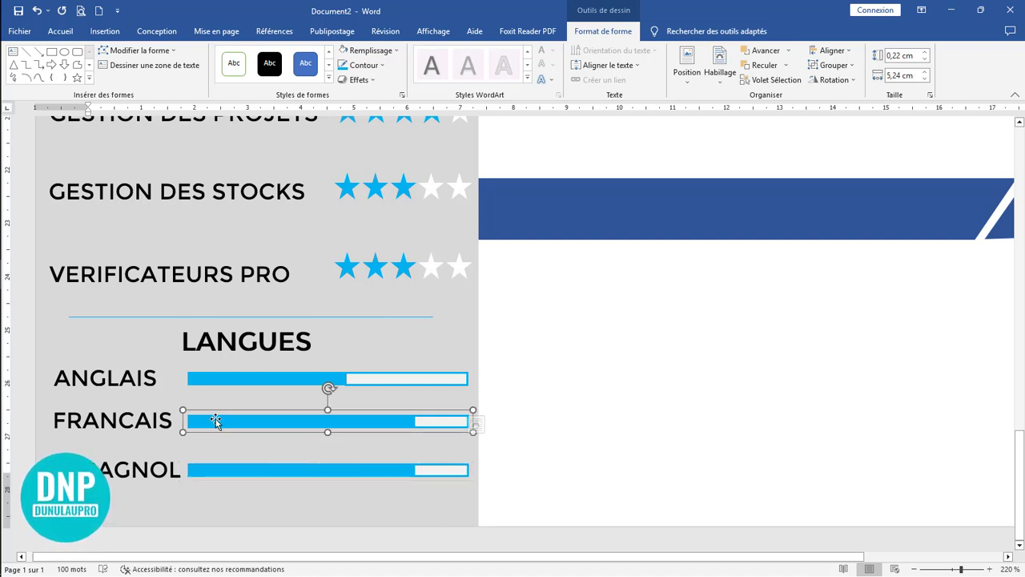
{"action": "key", "text": "Down"}
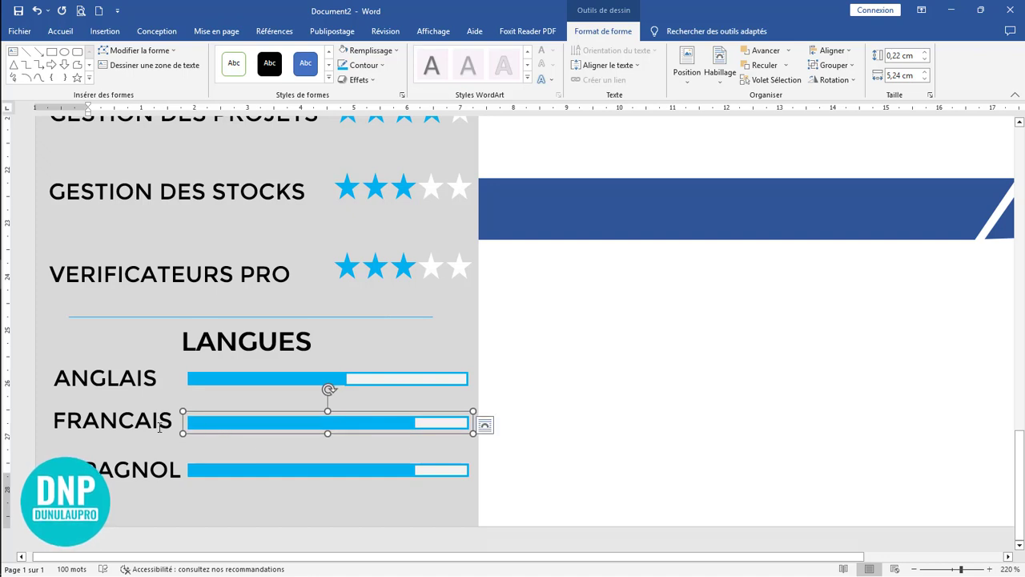
{"action": "left_click", "coordinate": [161, 424]}
{"action": "left_click", "coordinate": [173, 402]}
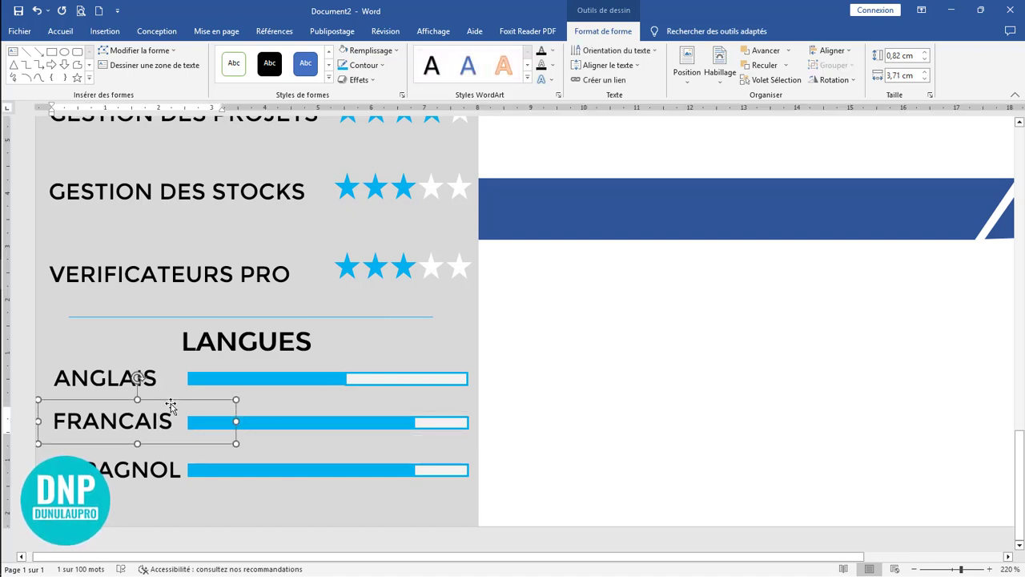
{"action": "left_click", "coordinate": [362, 422]}
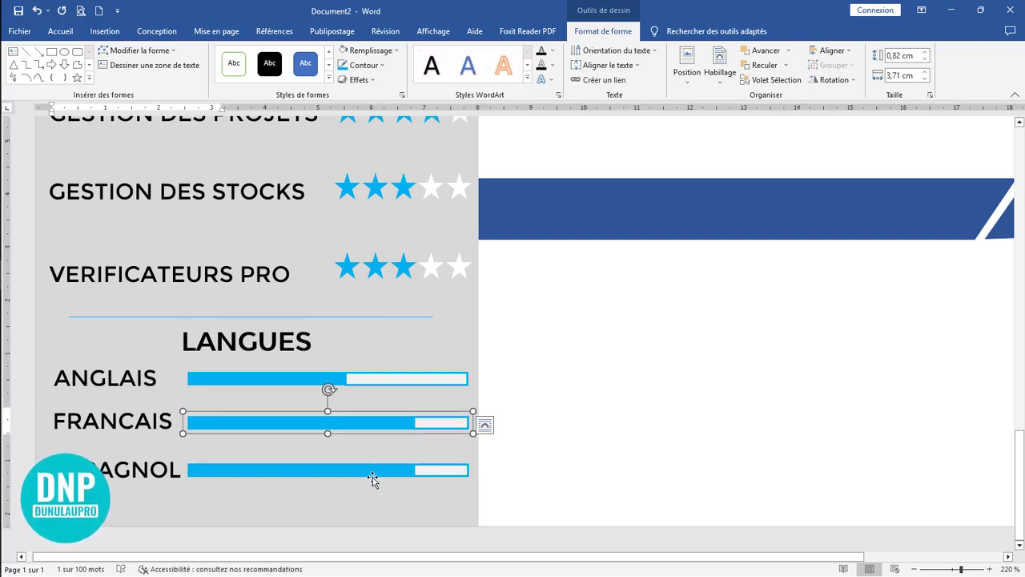
Step: Shorten the blue segment of the ESPAGNOL bar from its right end so it shows a lower level than FRANCAIS
{"action": "left_click", "coordinate": [405, 471]}
{"action": "left_click", "coordinate": [413, 472]}
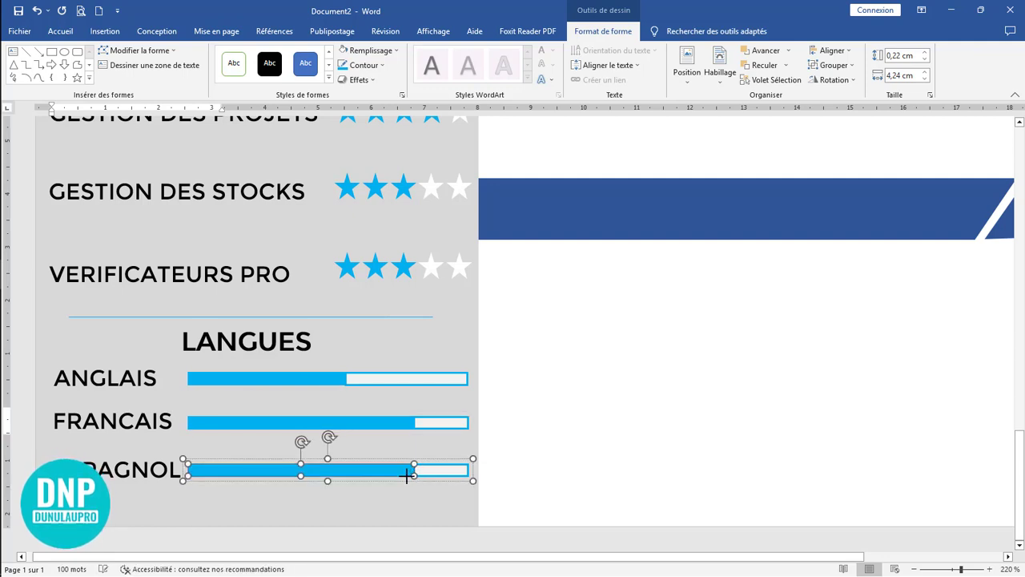
{"action": "left_click_drag", "start_coordinate": [407, 476], "coordinate": [386, 475]}
{"action": "left_click", "coordinate": [380, 511]}
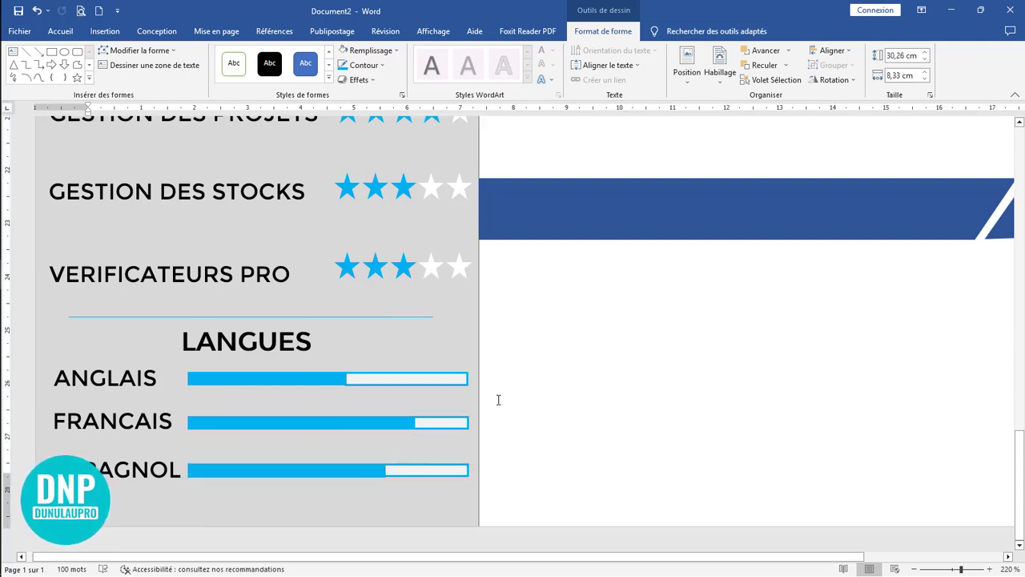
Step: Duplicate the COMPTABLE DE FORMATION subtitle straight down below the EXPERIENCE PROFESSIONNELLE bar and select the copy's text
{"action": "scroll", "coordinate": [509, 362], "scroll_direction": "down", "scroll_amount": 10}
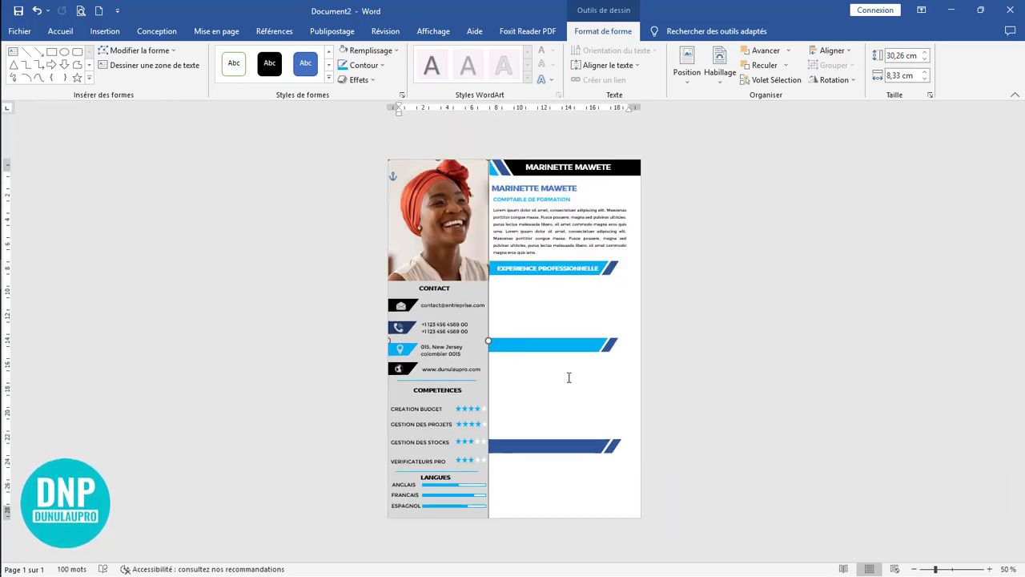
{"action": "scroll", "coordinate": [562, 370], "scroll_direction": "up", "scroll_amount": 4}
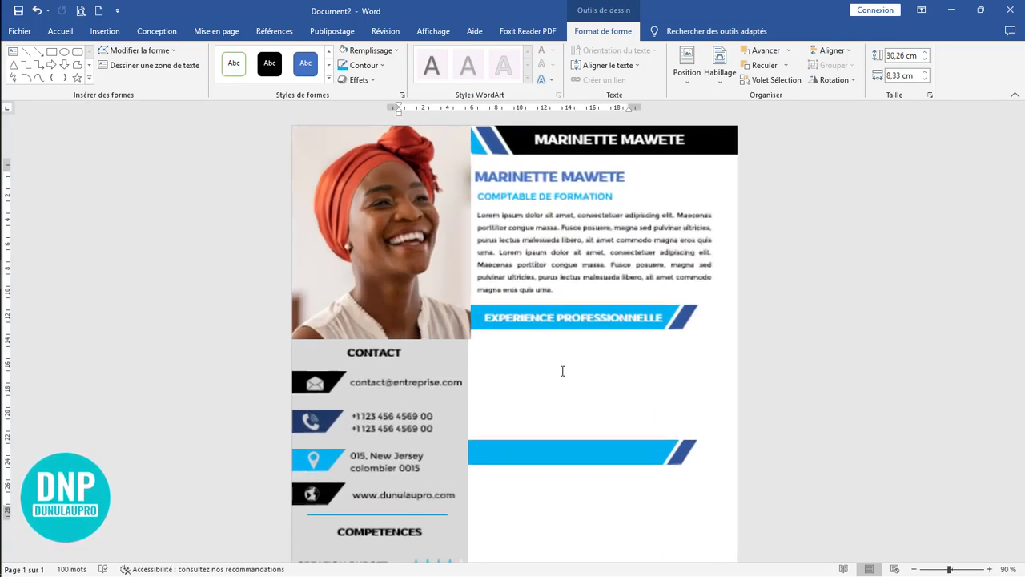
{"action": "left_click", "coordinate": [491, 312]}
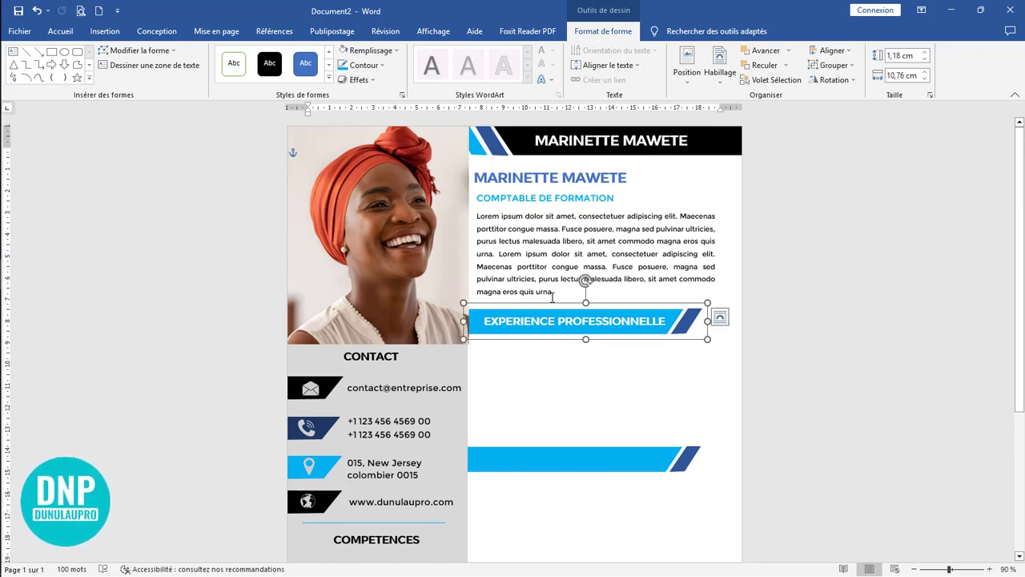
{"action": "left_click", "coordinate": [568, 255]}
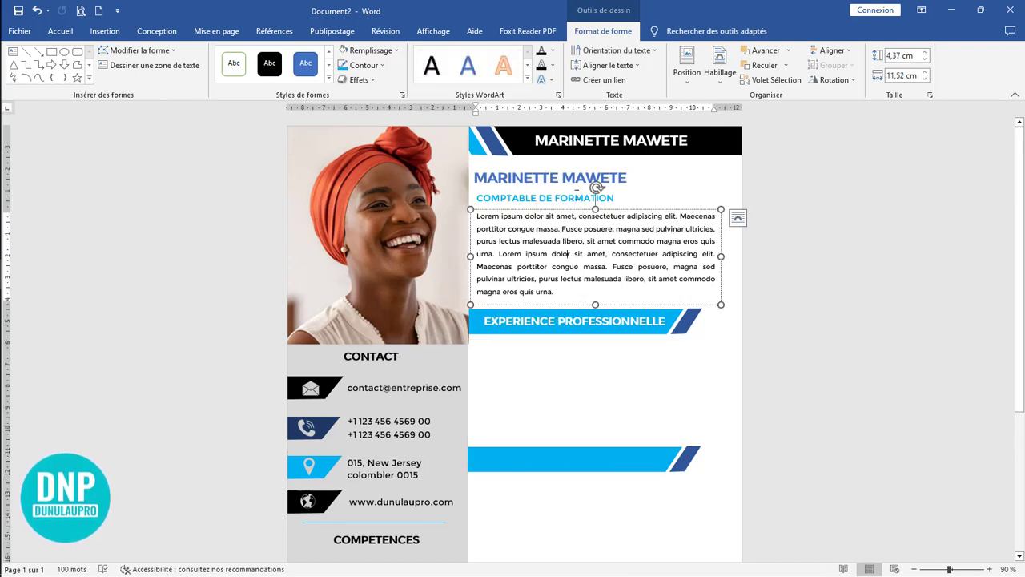
{"action": "left_click", "coordinate": [577, 198]}
{"action": "left_click_drag", "start_coordinate": [574, 223], "coordinate": [575, 302]}
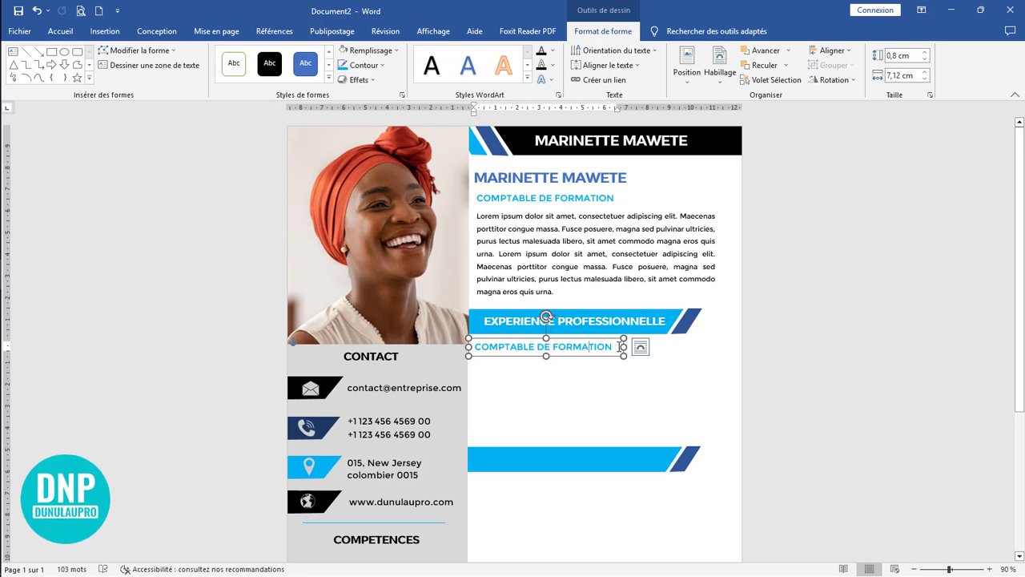
{"action": "left_click_drag", "start_coordinate": [615, 346], "coordinate": [474, 346]}
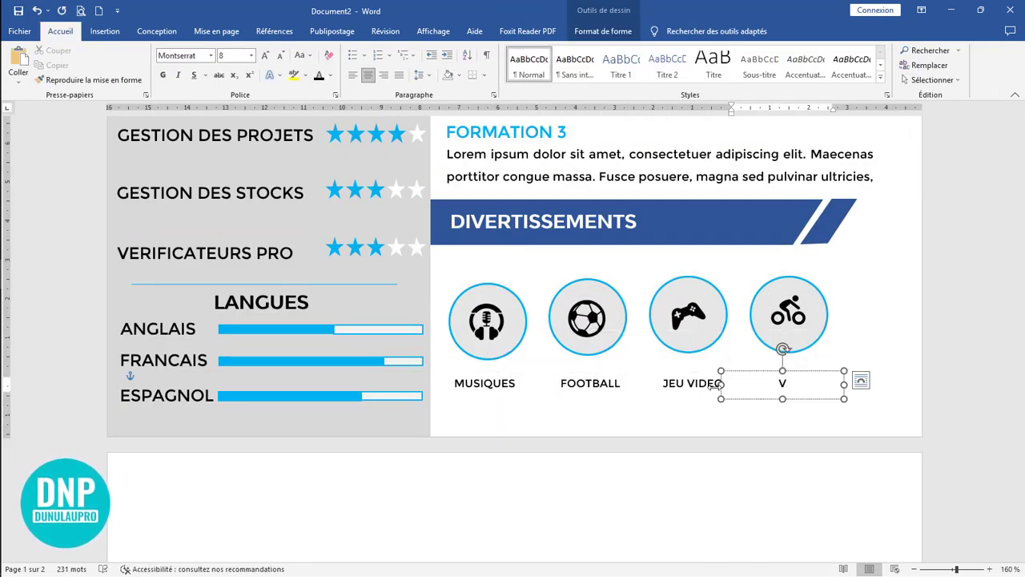
Step: Complete the caption VELO under the cyclist icon and place the cursor on the empty second page
{"action": "type", "text": "O"}
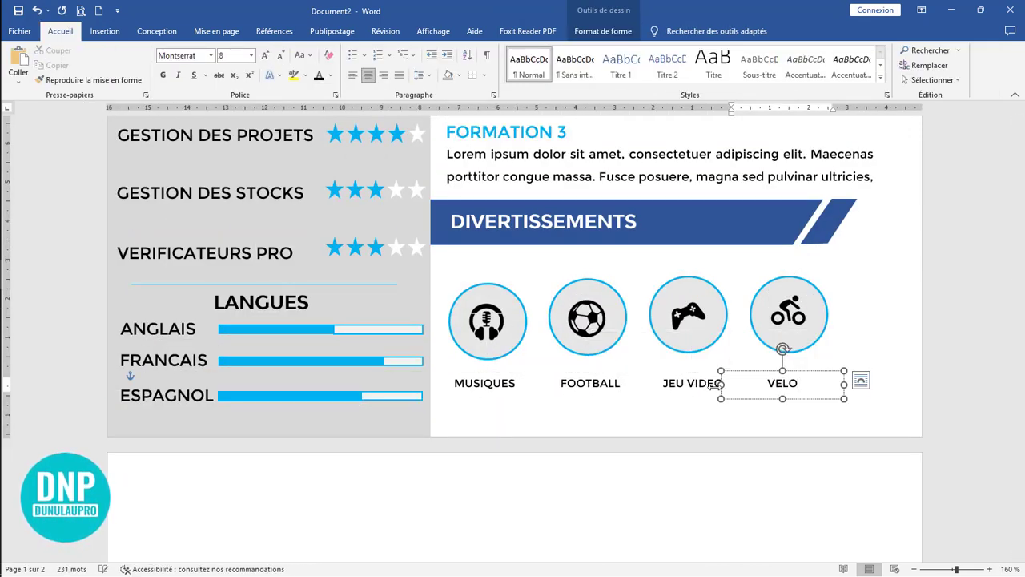
{"action": "left_click", "coordinate": [705, 507]}
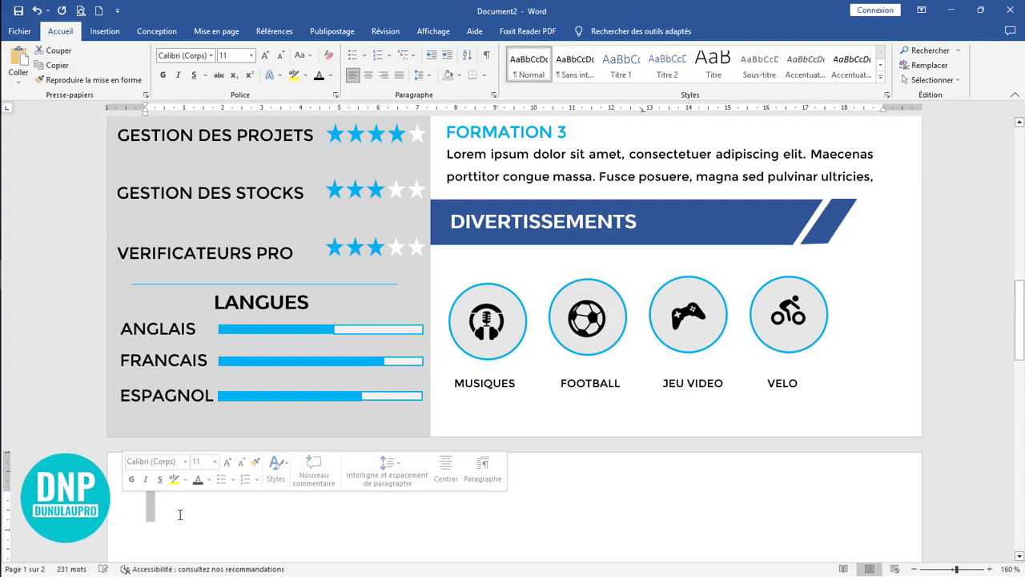
Step: Undo the upward shift of the captions under the DIVERTISSEMENTS icons
{"action": "scroll", "coordinate": [180, 515], "scroll_direction": "up", "scroll_amount": 3}
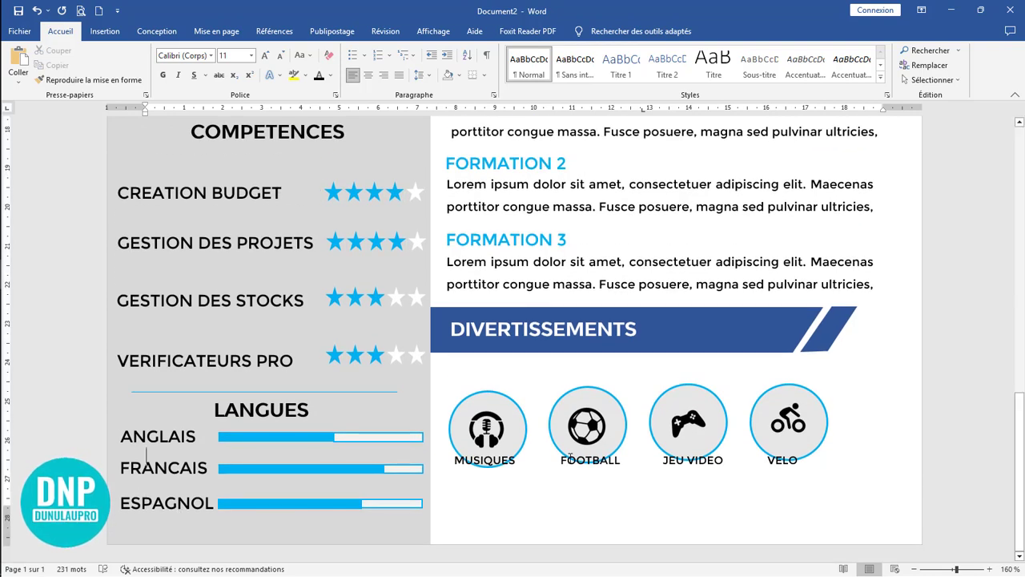
{"action": "left_click", "coordinate": [583, 405]}
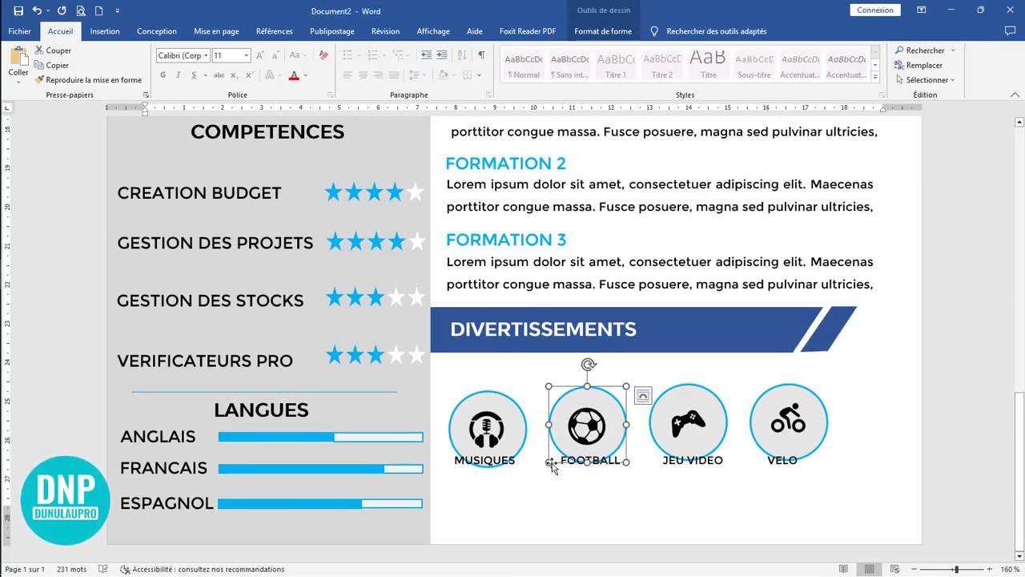
{"action": "left_click", "coordinate": [37, 12]}
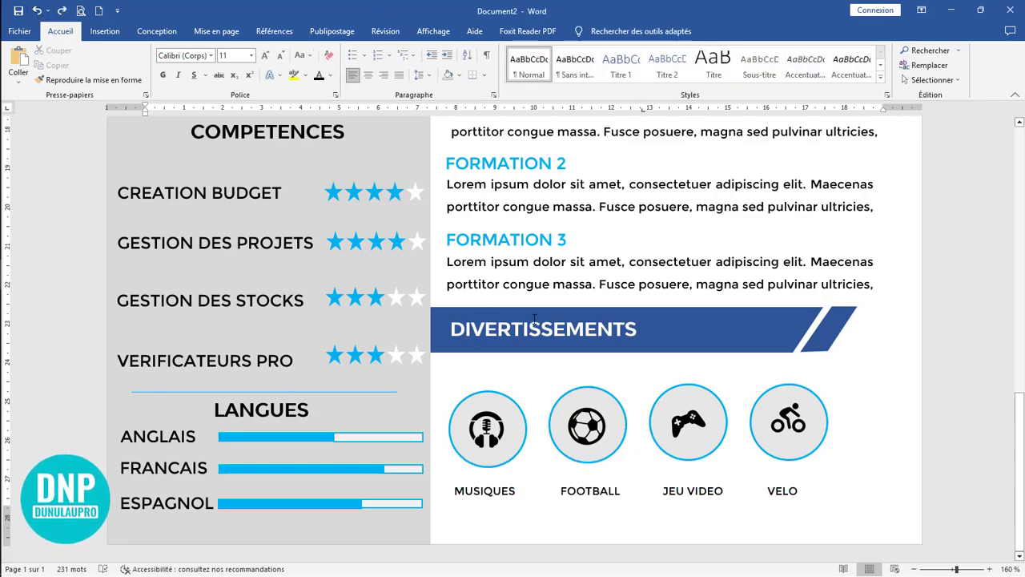
Step: Recolour the music, football, video game and cycling icons together with "Bleu, couleur accent. 5 claire"
{"action": "scroll", "coordinate": [430, 271], "scroll_direction": "down", "scroll_amount": 10}
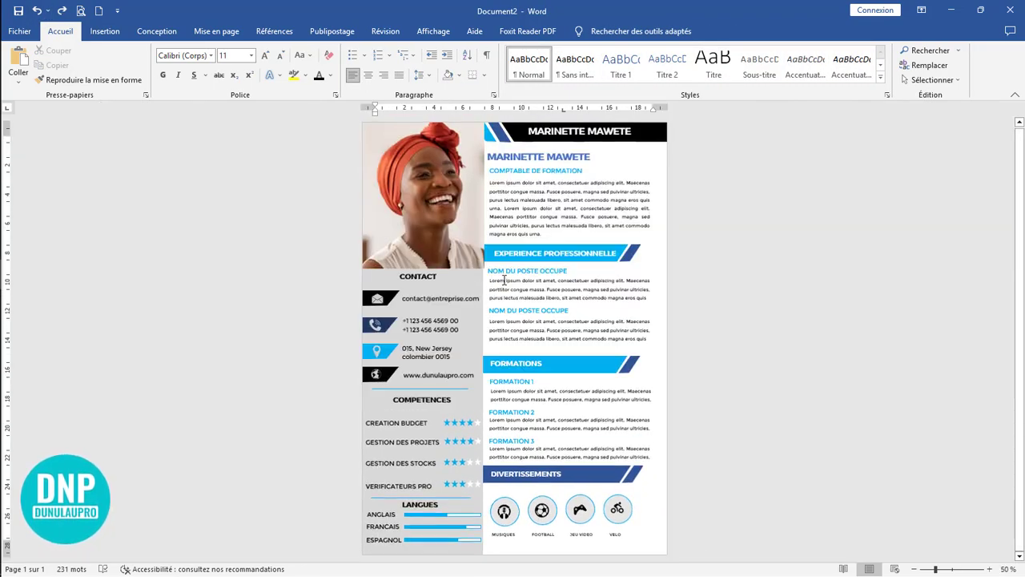
{"action": "scroll", "coordinate": [505, 284], "scroll_direction": "up", "scroll_amount": 1}
{"action": "scroll", "coordinate": [505, 284], "scroll_direction": "down", "scroll_amount": 2}
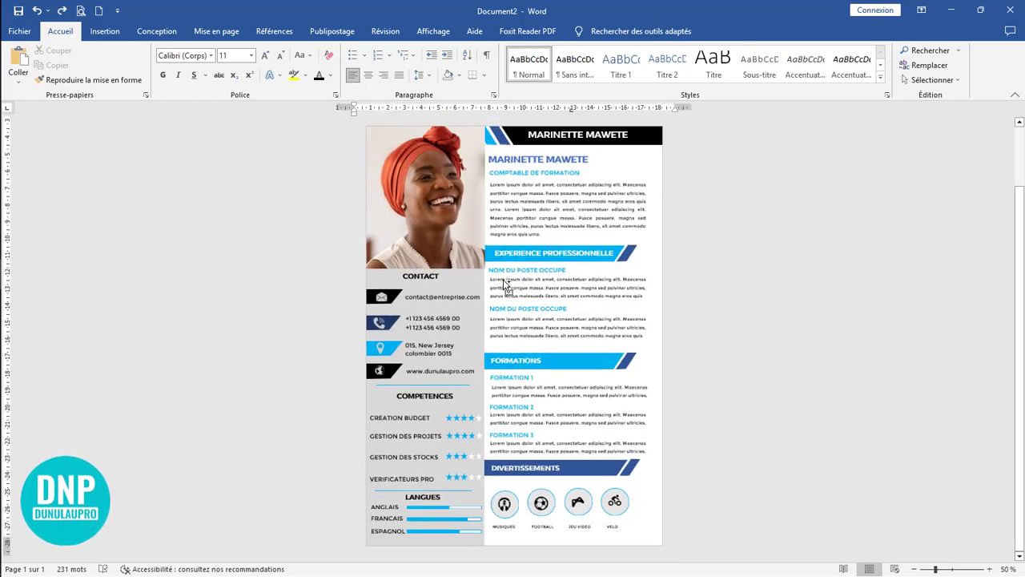
{"action": "scroll", "coordinate": [735, 293], "scroll_direction": "up", "scroll_amount": 2}
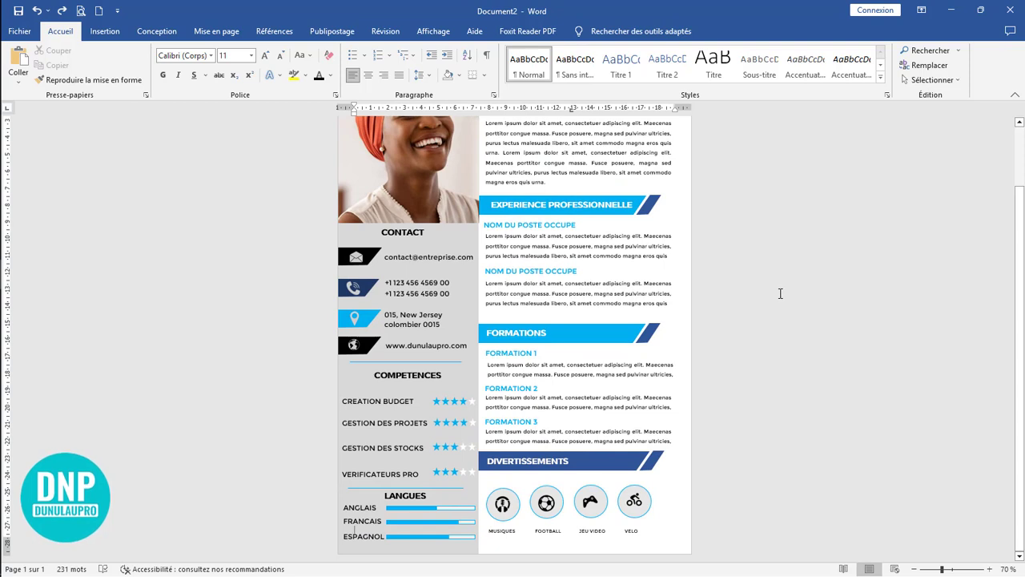
{"action": "left_click", "coordinate": [502, 506]}
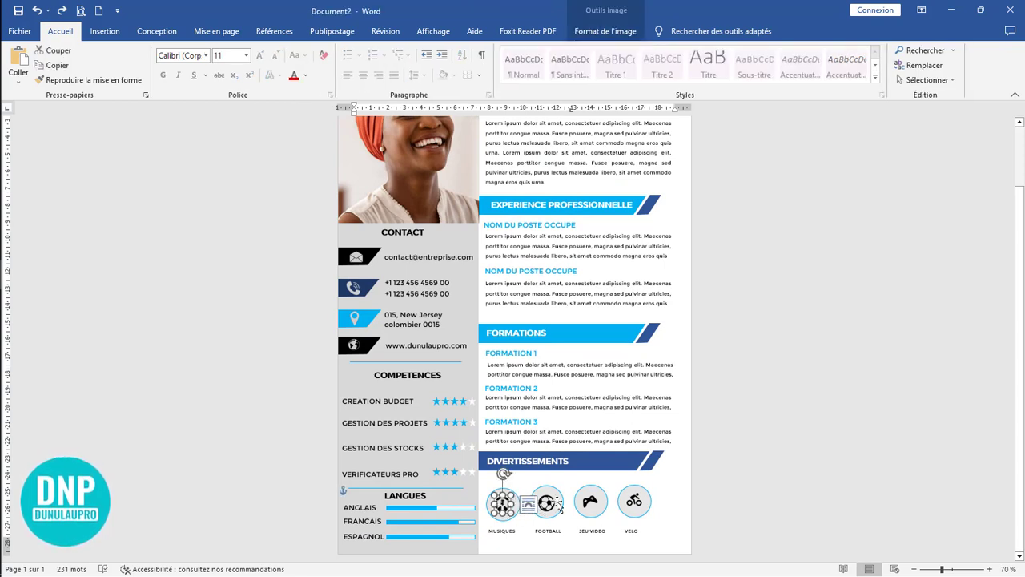
{"action": "left_click", "coordinate": [548, 503], "text": "shift"}
{"action": "left_click", "coordinate": [591, 502], "text": "shift"}
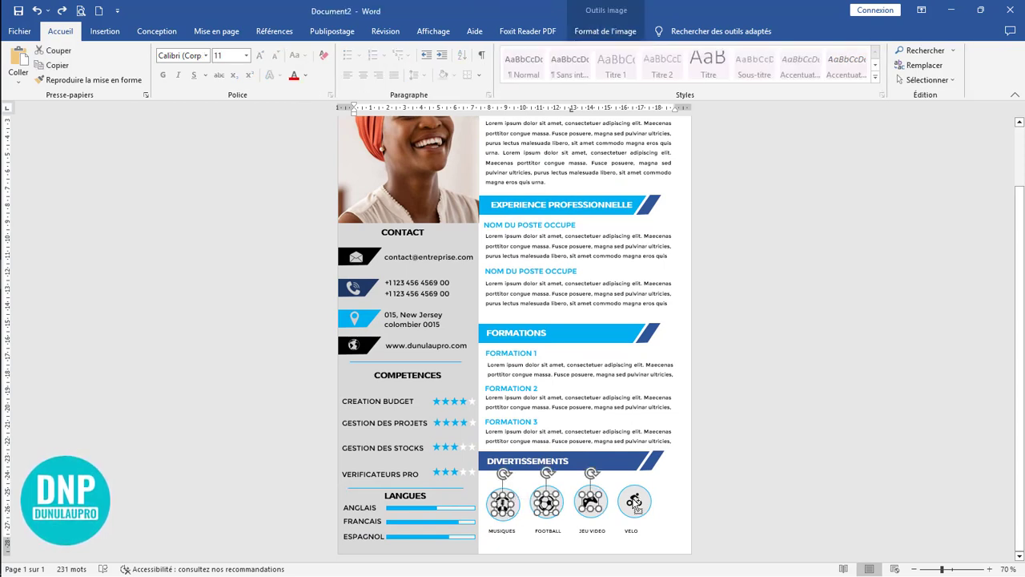
{"action": "left_click", "coordinate": [633, 500], "text": "shift"}
{"action": "left_click", "coordinate": [606, 31]}
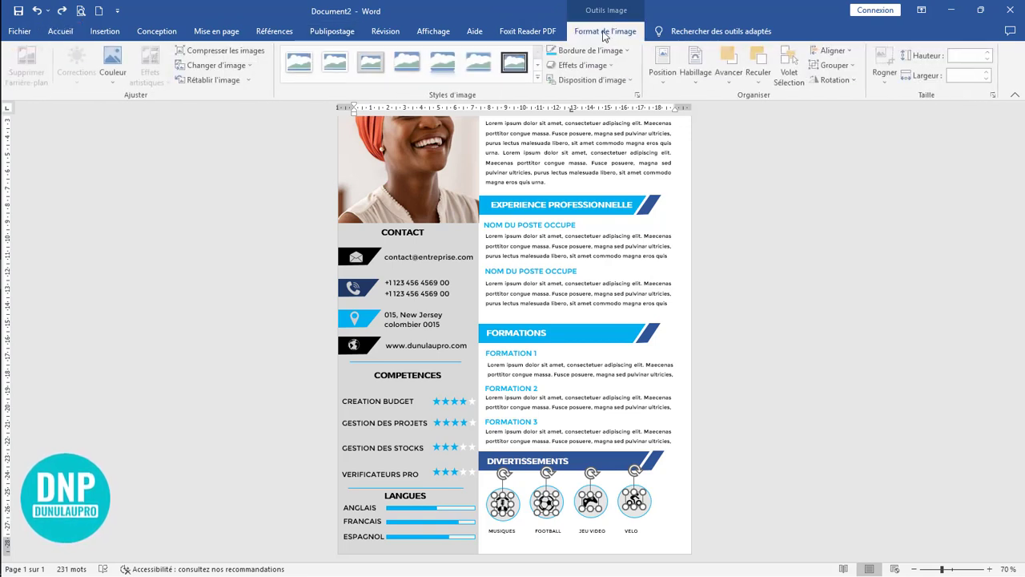
{"action": "left_click", "coordinate": [114, 76]}
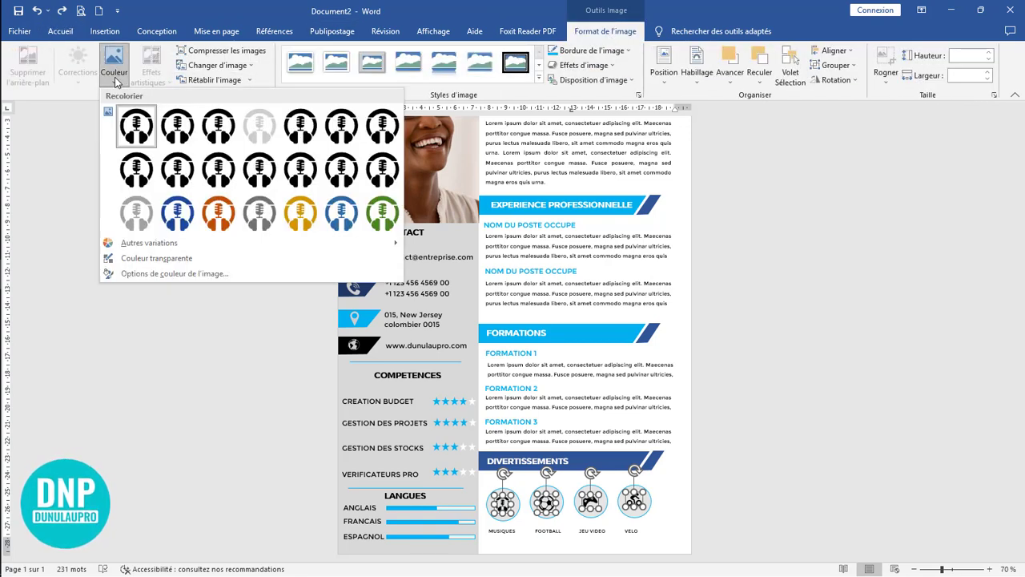
{"action": "left_click", "coordinate": [337, 217]}
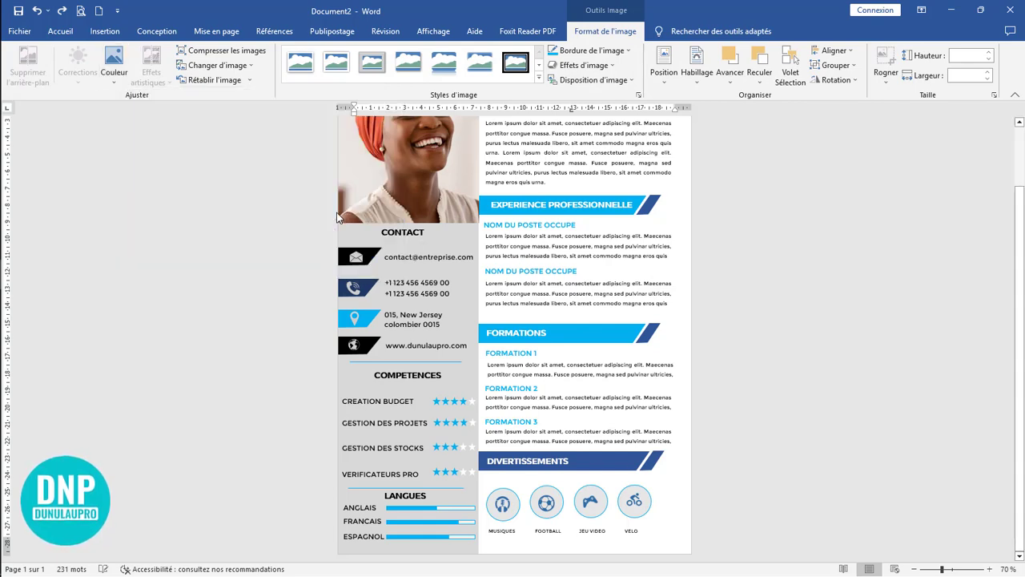
{"action": "left_click", "coordinate": [647, 389]}
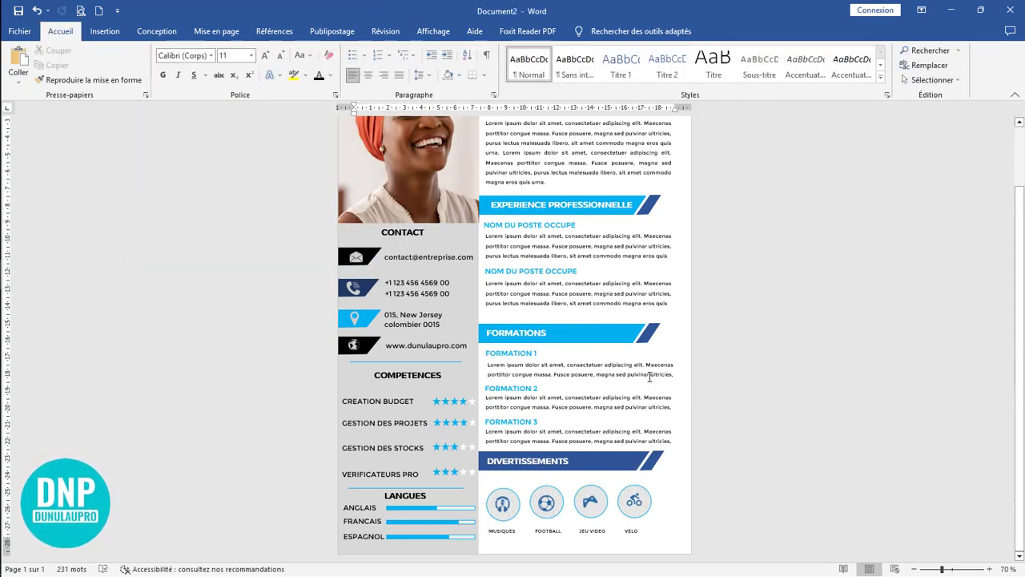
Step: Collapse the ribbon and review the whole résumé page from the header to the DIVERTISSEMENTS section
{"action": "scroll", "coordinate": [646, 378], "scroll_direction": "down", "scroll_amount": 3}
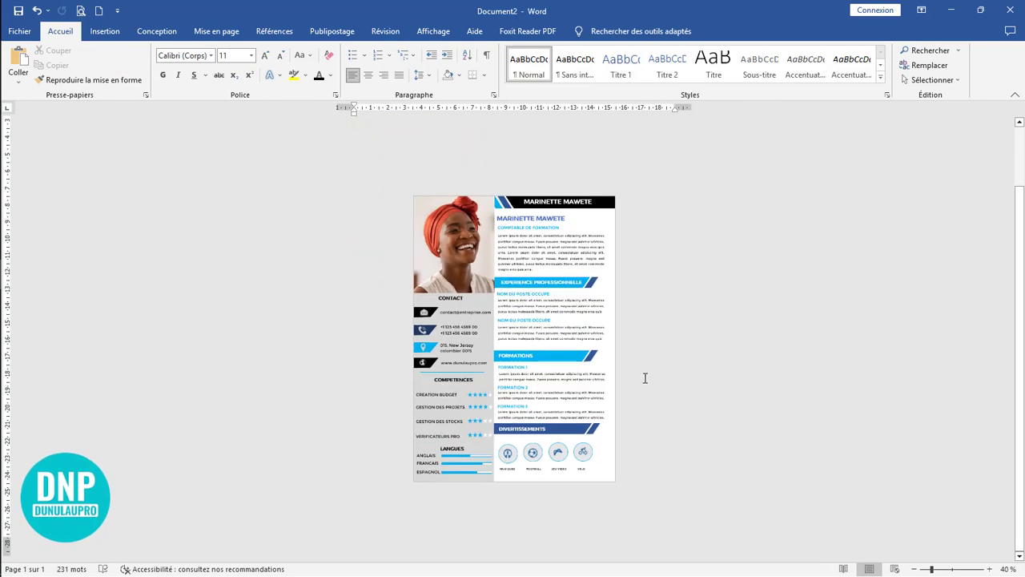
{"action": "scroll", "coordinate": [646, 378], "scroll_direction": "up", "scroll_amount": 3}
{"action": "scroll", "coordinate": [645, 378], "scroll_direction": "up", "scroll_amount": 1}
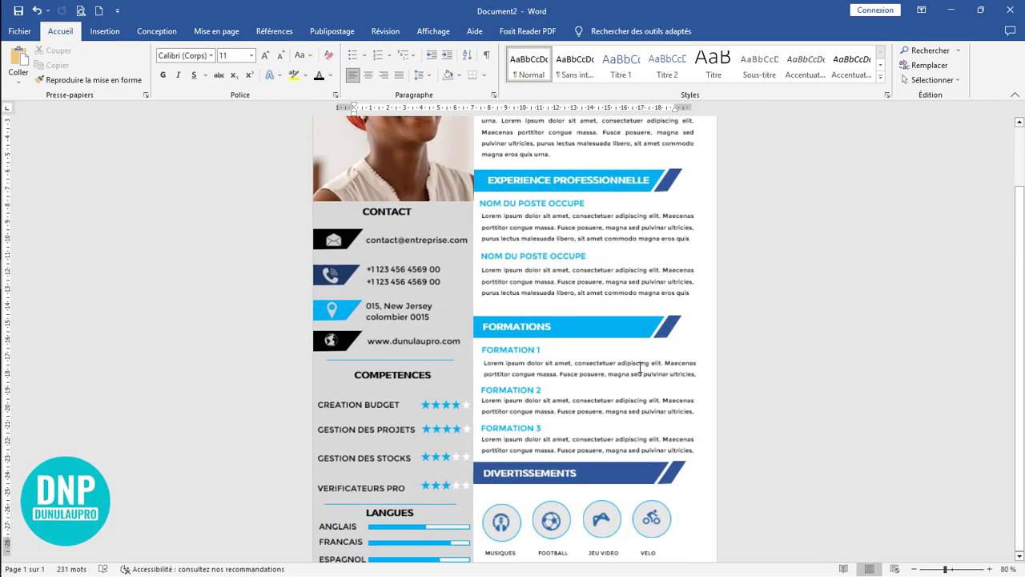
{"action": "scroll", "coordinate": [645, 378], "scroll_direction": "up", "scroll_amount": 3}
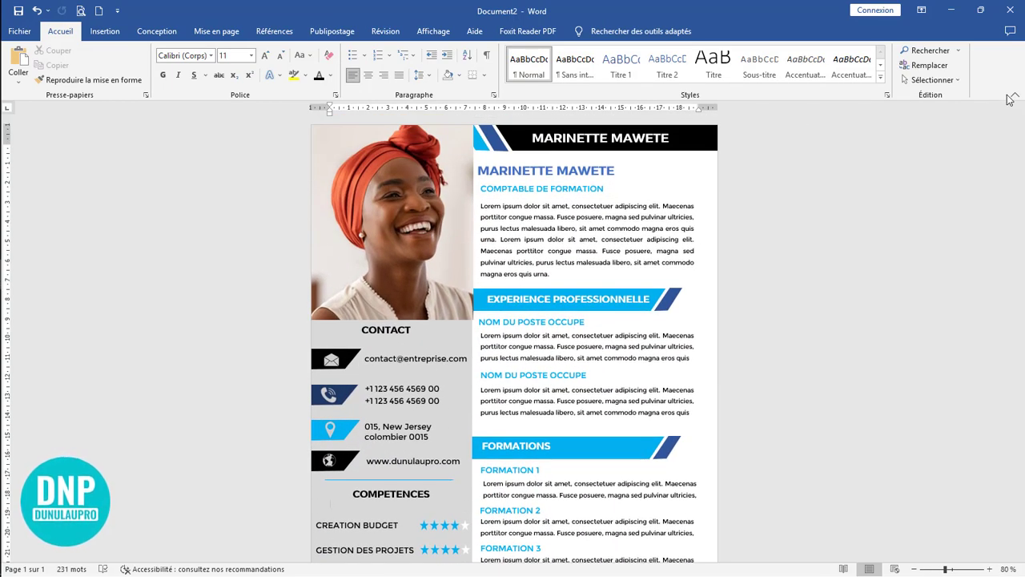
{"action": "left_click", "coordinate": [1014, 99]}
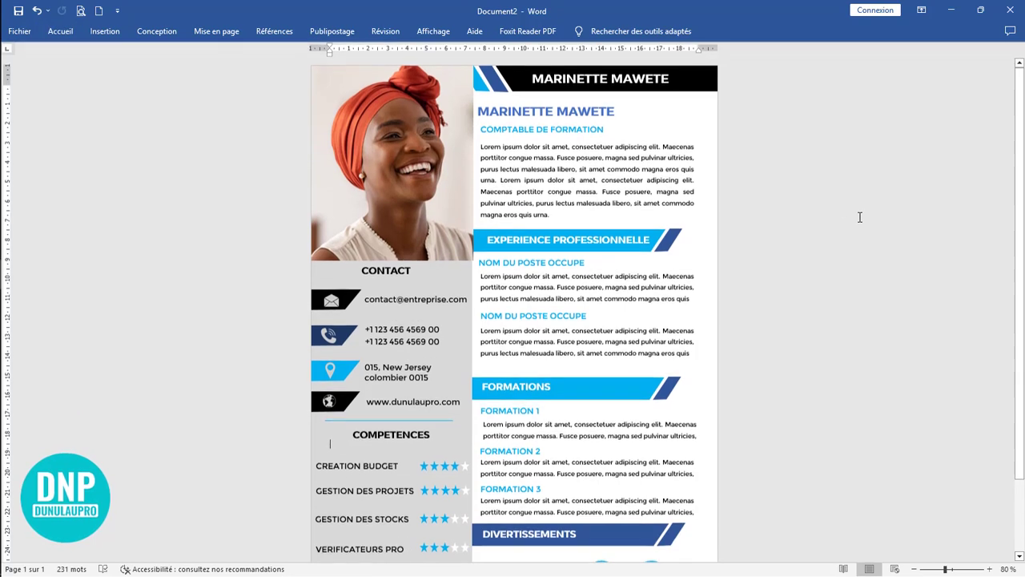
{"action": "scroll", "coordinate": [800, 242], "scroll_direction": "down", "scroll_amount": 2}
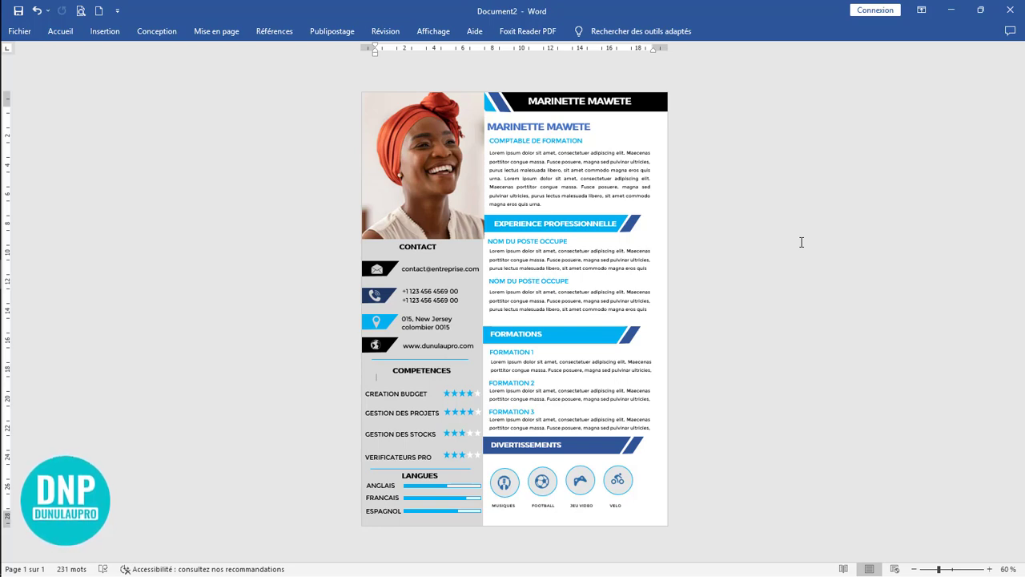
{"action": "scroll", "coordinate": [801, 242], "scroll_direction": "up", "scroll_amount": 1, "text": "ctrl"}
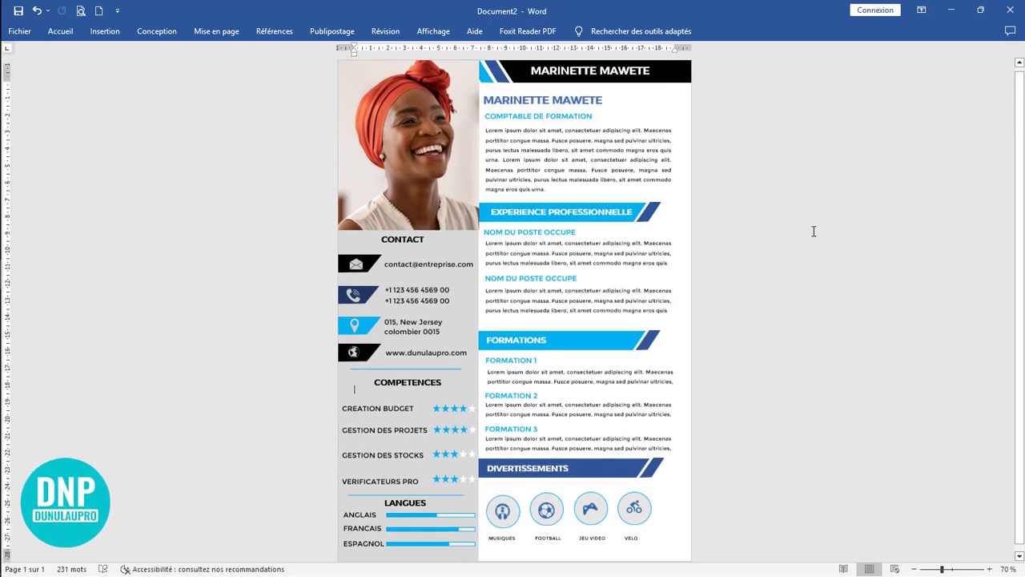